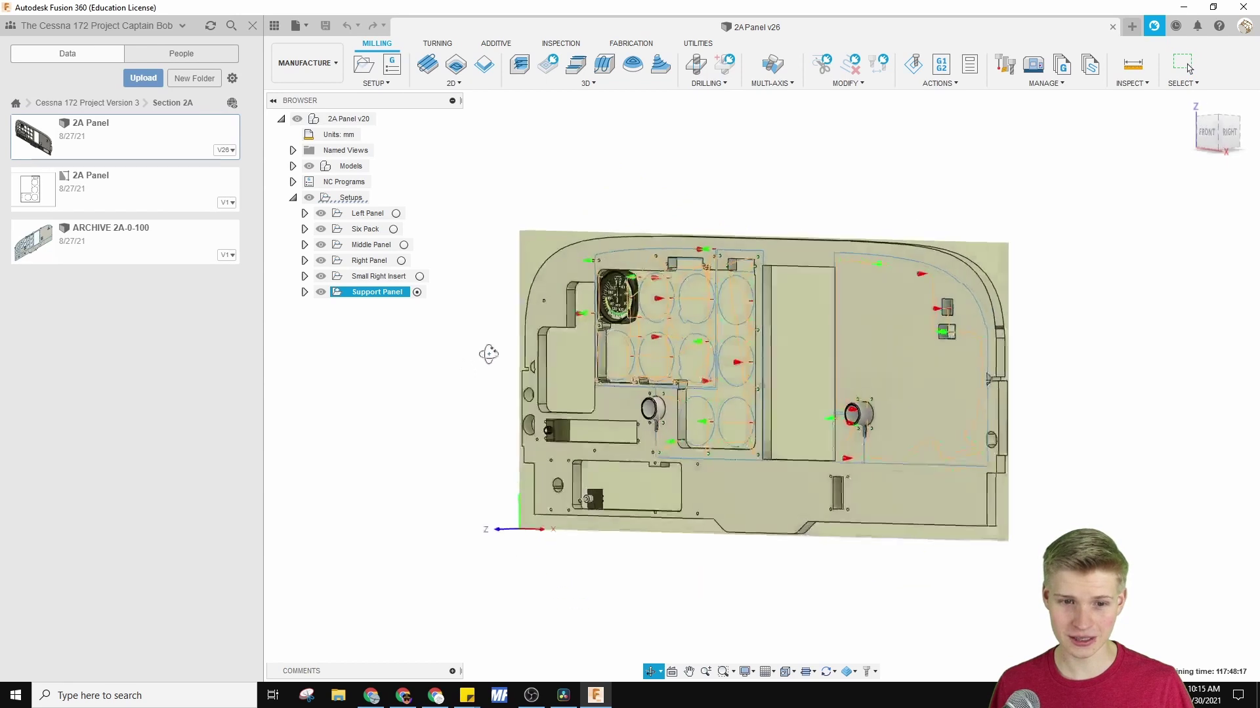
Step: Expand the Models folder to reveal 2A Panel v26:1 and orbit the panel to an angled view
{"action": "left_click", "coordinate": [377, 182]}
{"action": "middle_click_drag", "start_coordinate": [595, 485], "coordinate": [779, 577], "text": "shift"}
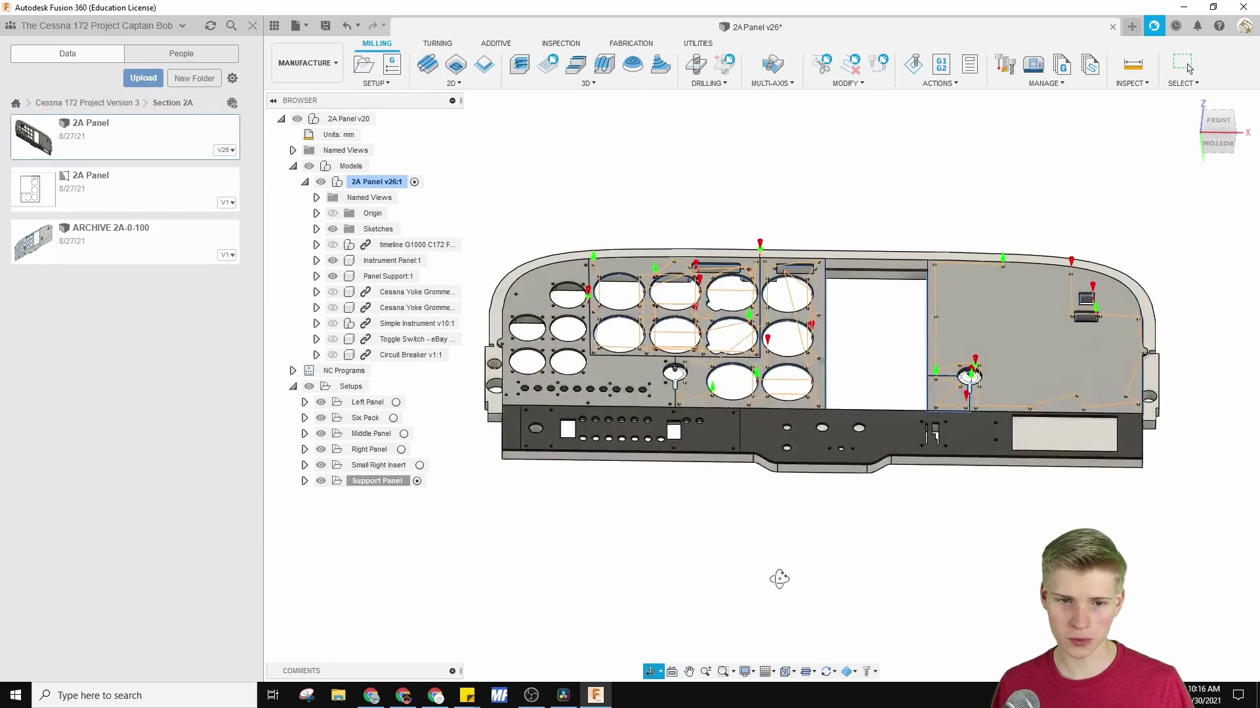
Step: Activate Six Pack and list its operations: Small Holes, Instrument Holes, Instrument Slots, Outline
{"action": "double_click", "coordinate": [370, 402]}
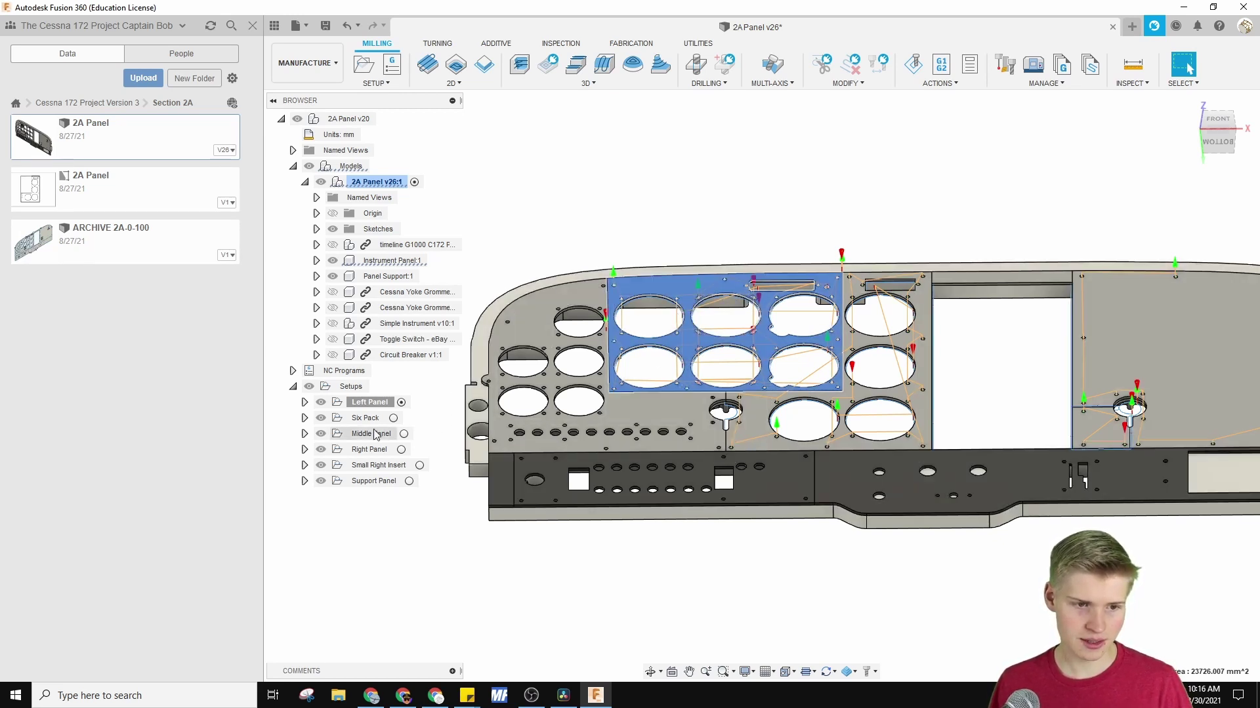
{"action": "double_click", "coordinate": [366, 418]}
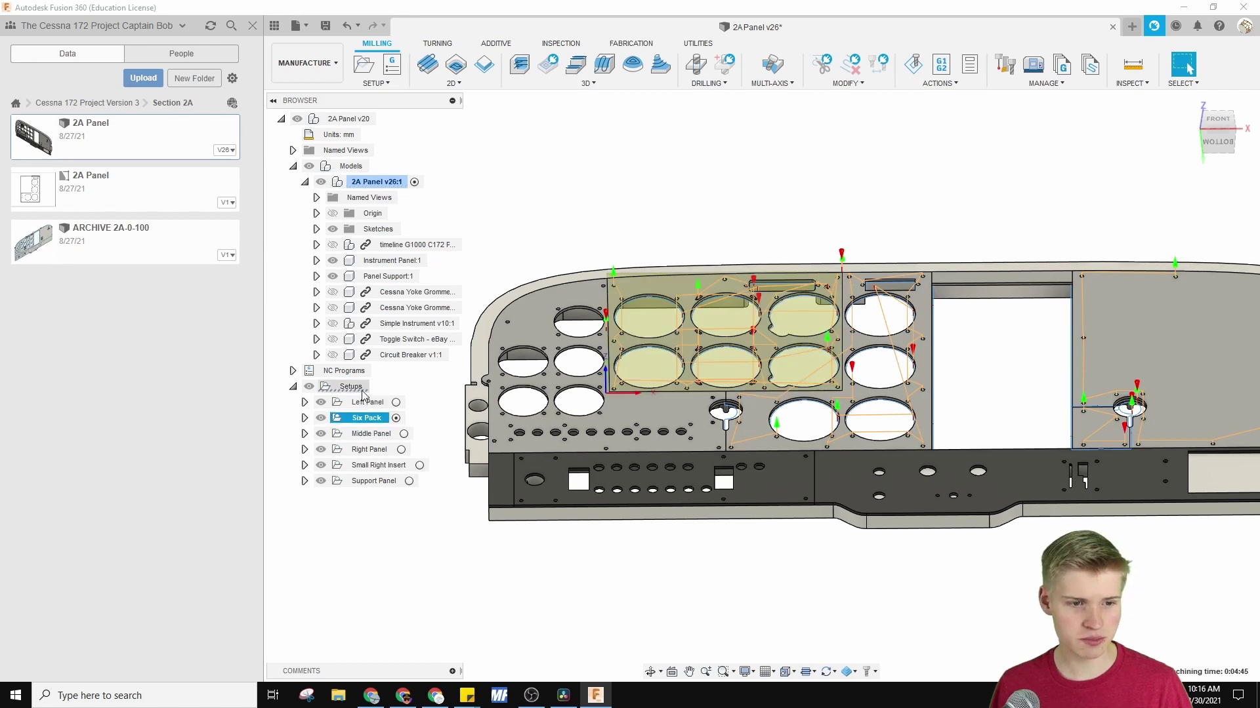
{"action": "left_click", "coordinate": [348, 386]}
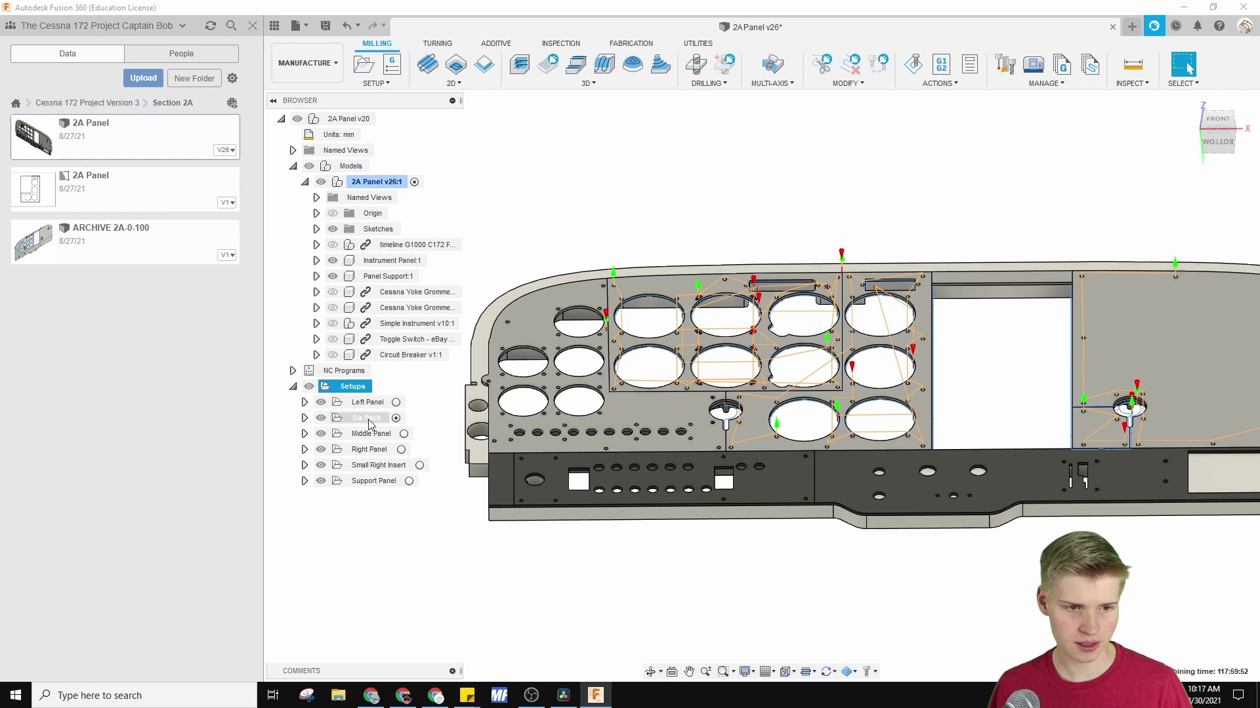
{"action": "left_click", "coordinate": [305, 419]}
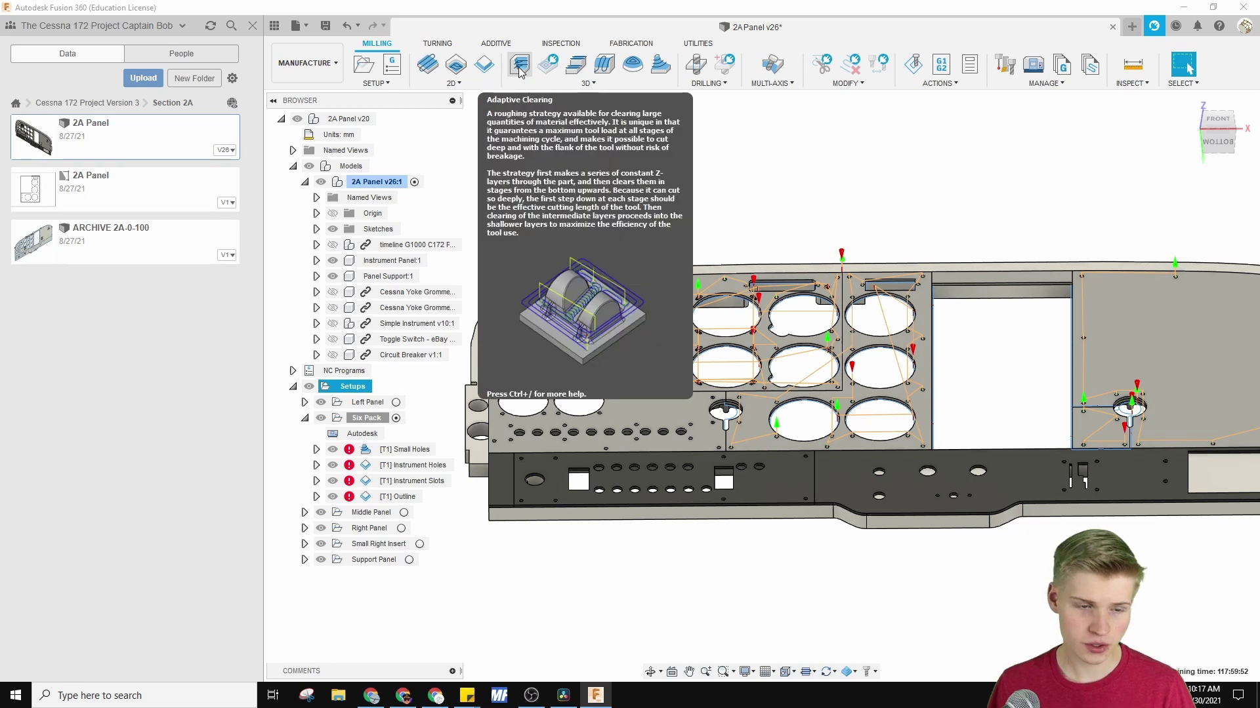
Step: Preview the [T1] Small Holes toolpath and orbit in closer to inspect it
{"action": "left_click", "coordinate": [413, 451]}
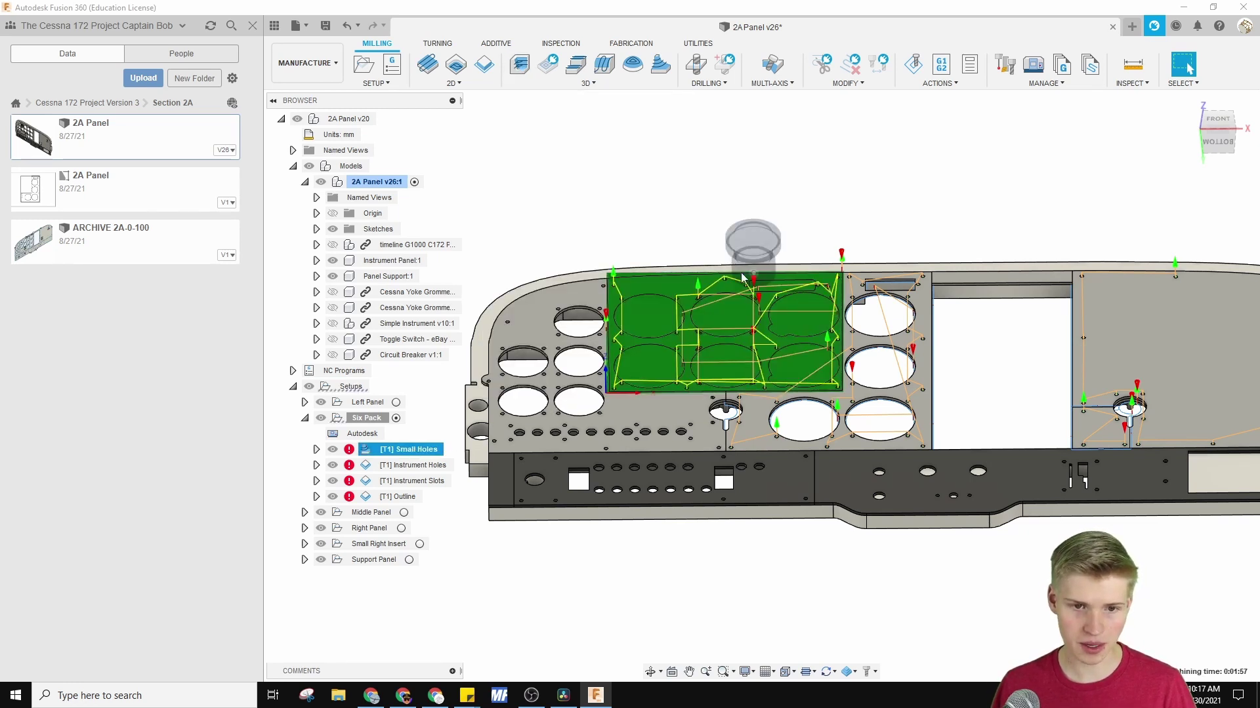
{"action": "scroll", "coordinate": [725, 298], "scroll_direction": "up", "scroll_amount": 5}
{"action": "middle_click_drag", "start_coordinate": [726, 298], "coordinate": [735, 282], "text": "shift"}
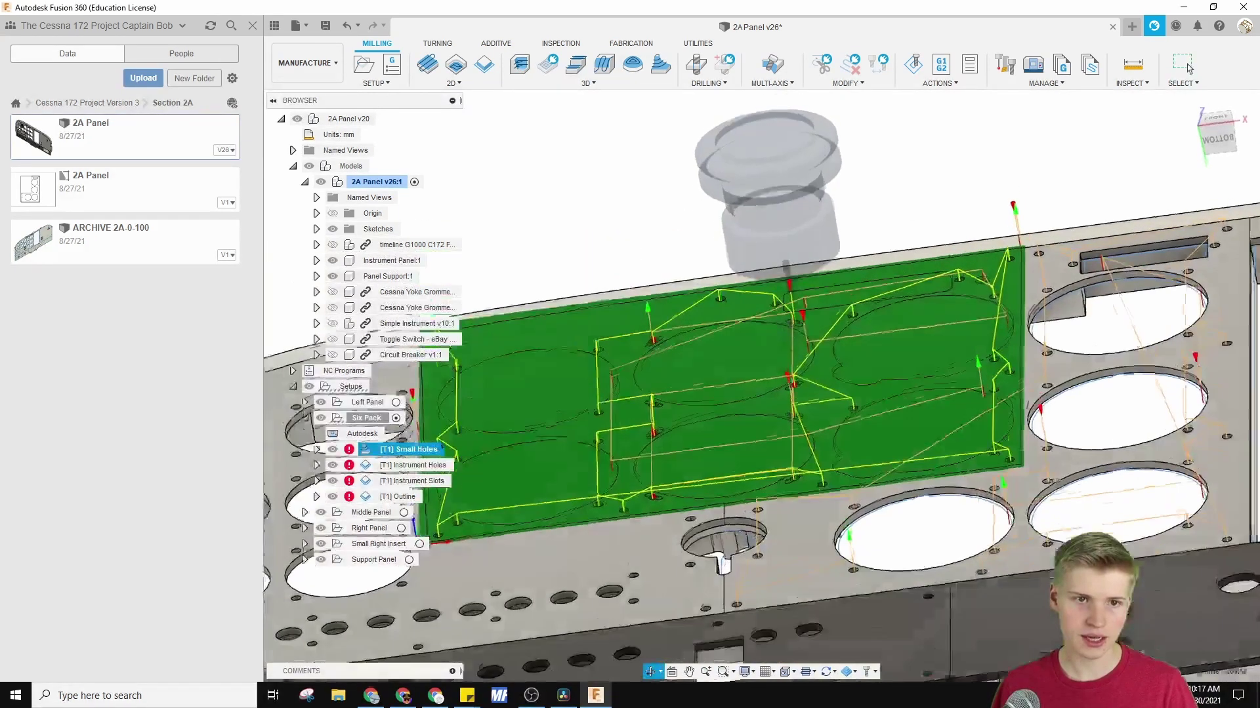
{"action": "left_click", "coordinate": [1185, 65]}
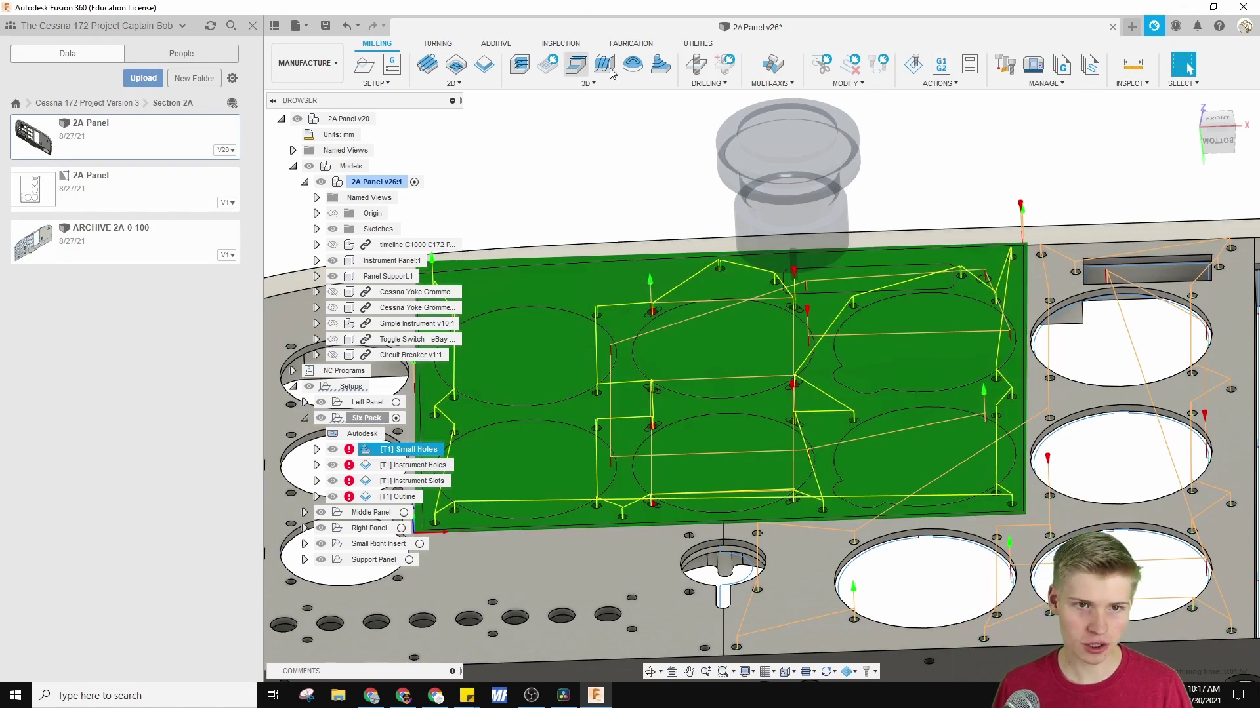
Step: Collapse the Six Pack setup and shift the view across the panel
{"action": "left_click", "coordinate": [305, 418]}
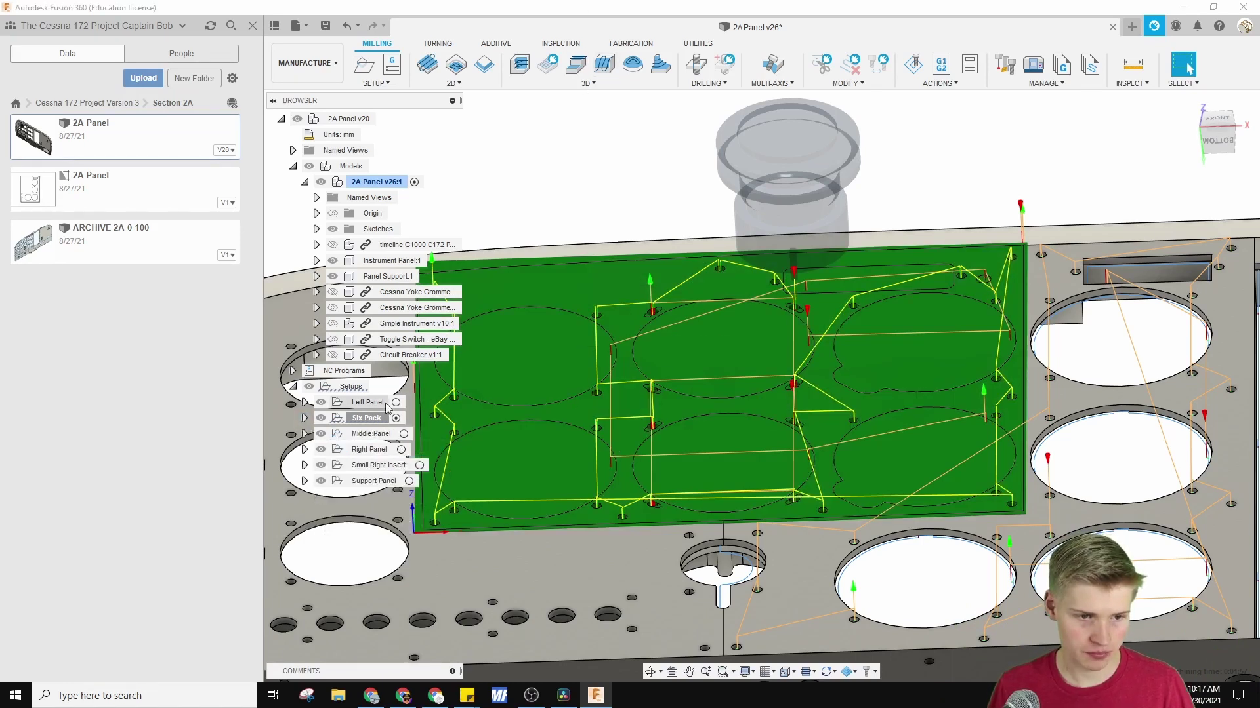
{"action": "scroll", "coordinate": [529, 222], "scroll_direction": "up", "scroll_amount": 2}
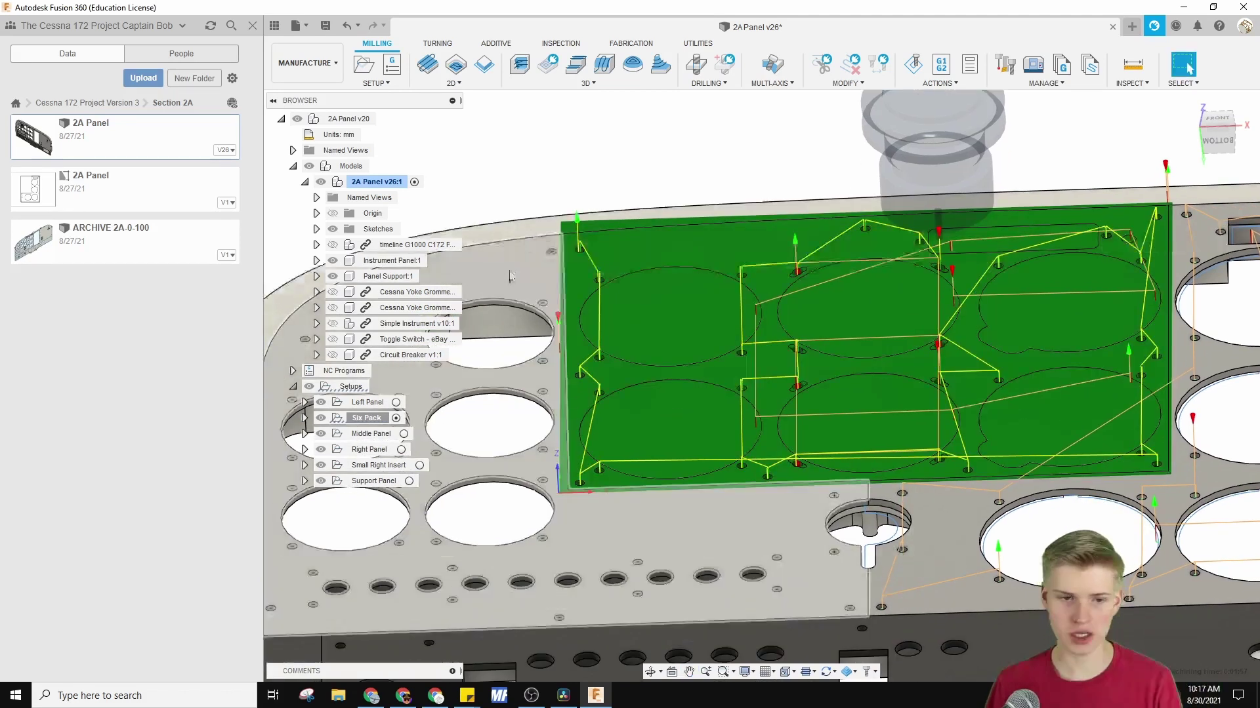
{"action": "middle_click_drag", "start_coordinate": [530, 222], "coordinate": [658, 203]}
{"action": "scroll", "coordinate": [632, 225], "scroll_direction": "down", "scroll_amount": 2}
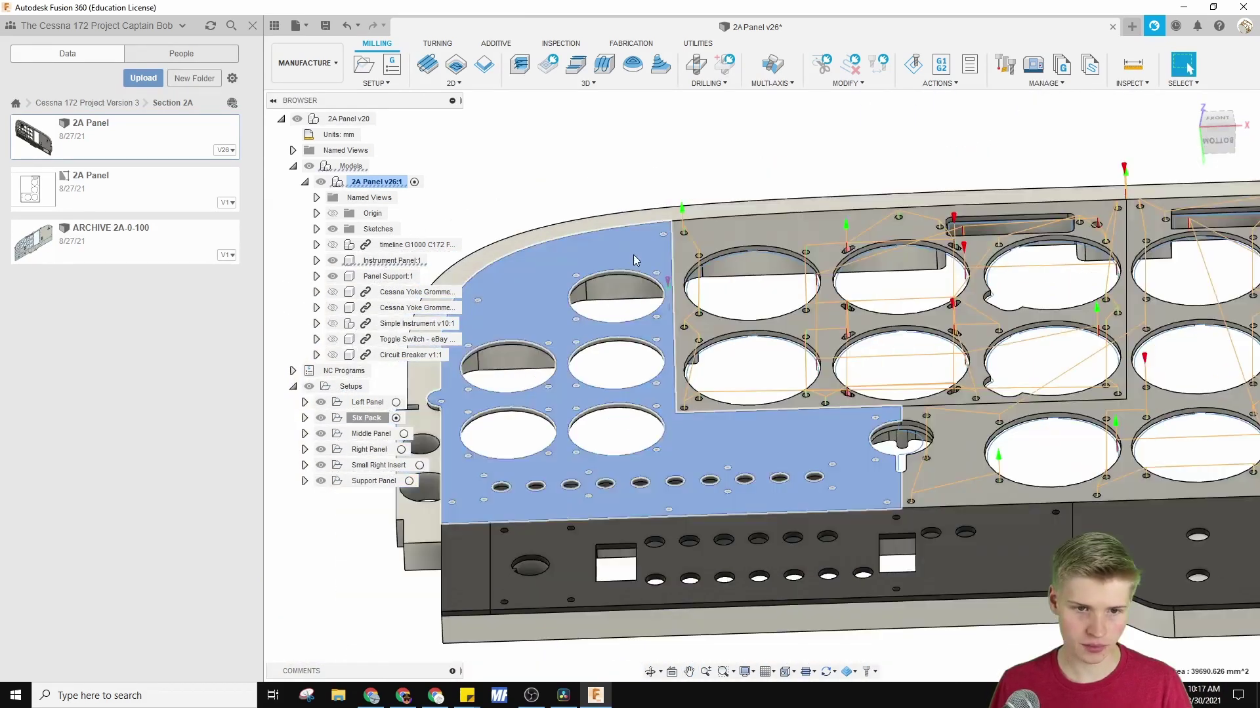
Step: Undo the Left Panel setup and create a new milling setup, Setup7
{"action": "key", "text": "ctrl+z"}
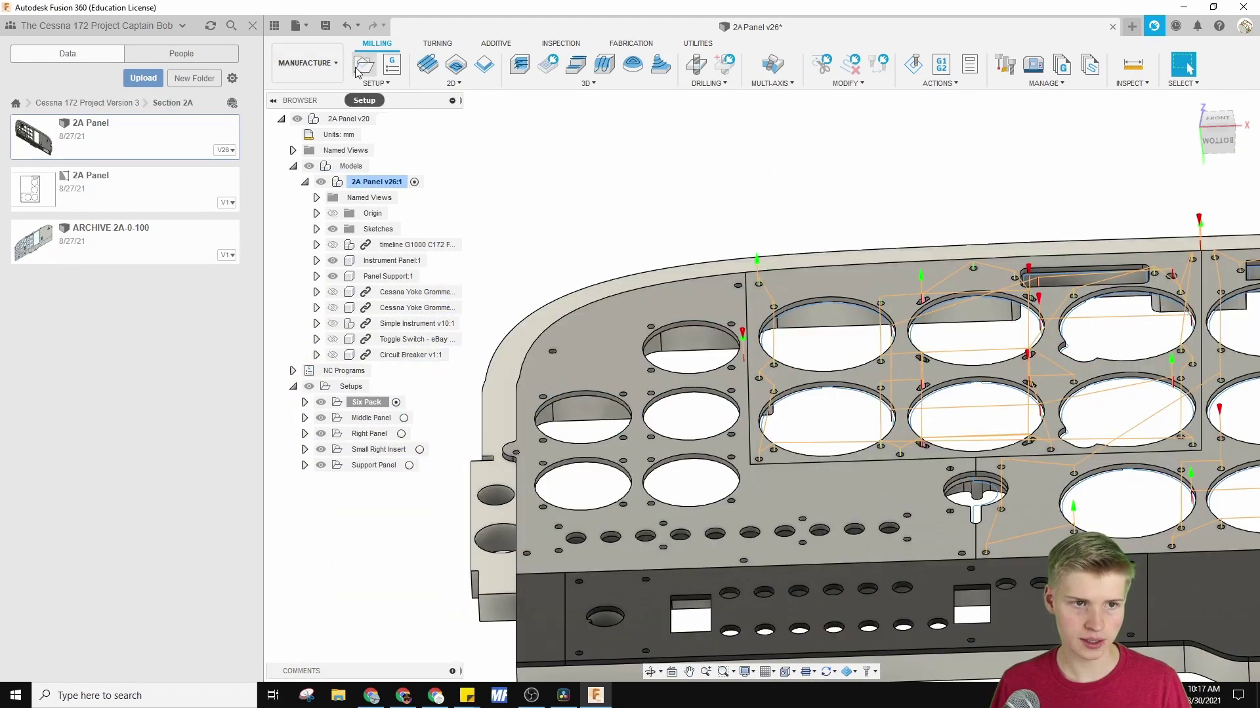
{"action": "left_click", "coordinate": [362, 68]}
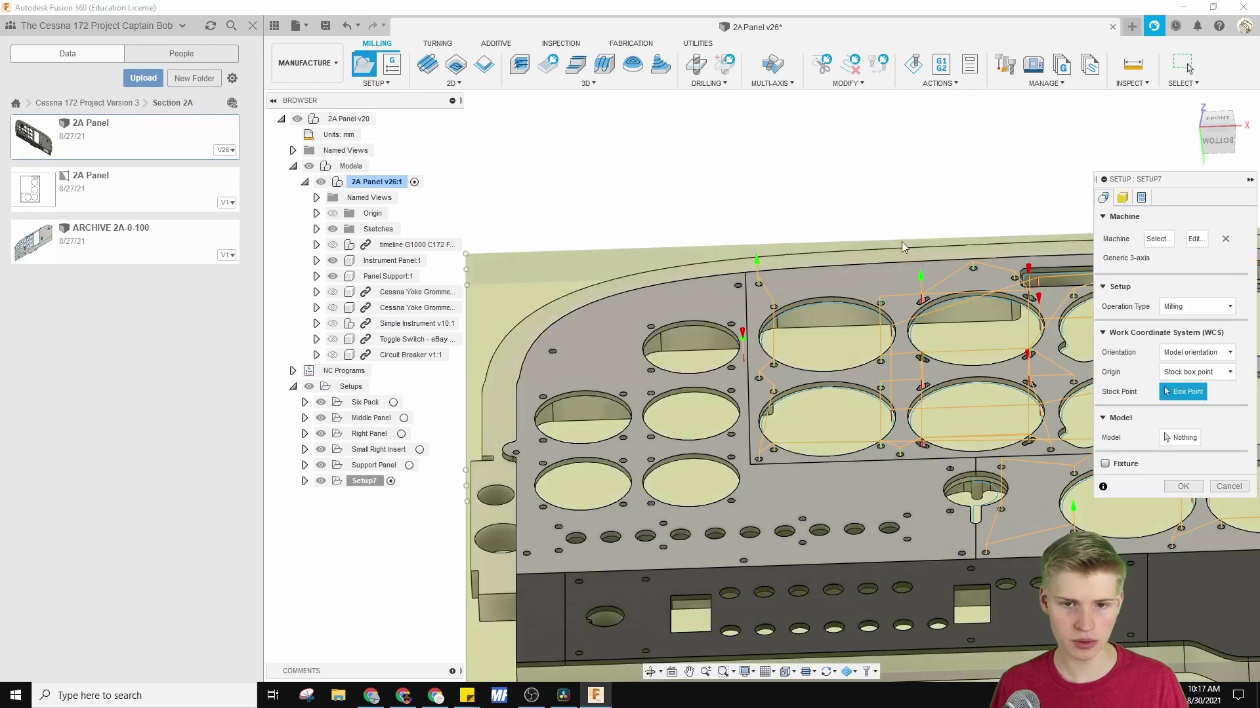
{"action": "scroll", "coordinate": [686, 272], "scroll_direction": "up", "scroll_amount": 3}
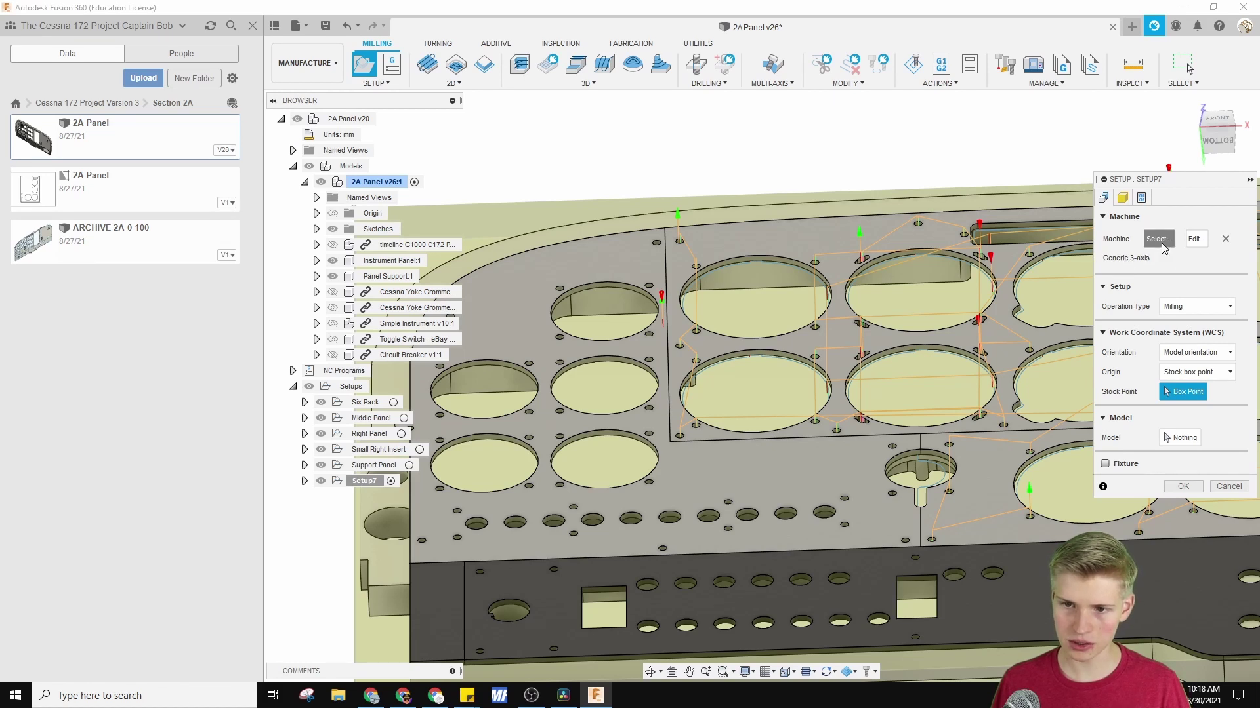
{"action": "left_click", "coordinate": [1158, 240]}
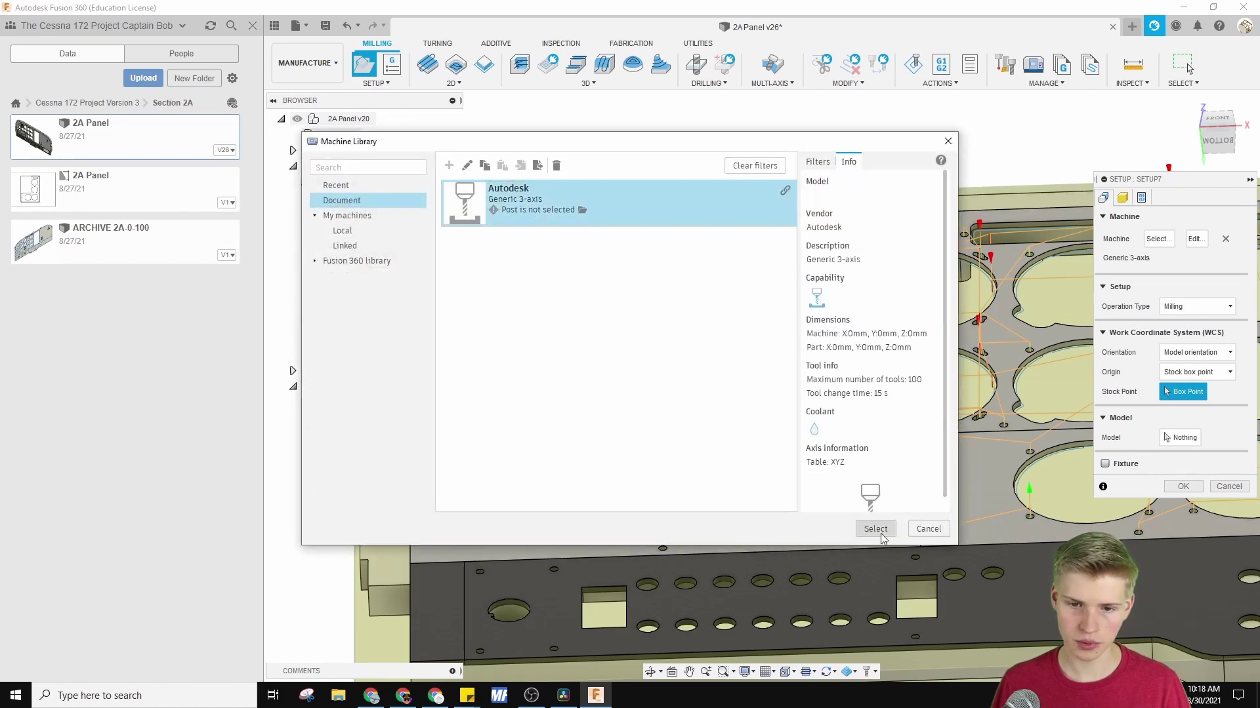
{"action": "left_click", "coordinate": [875, 530]}
{"action": "left_click", "coordinate": [1180, 306]}
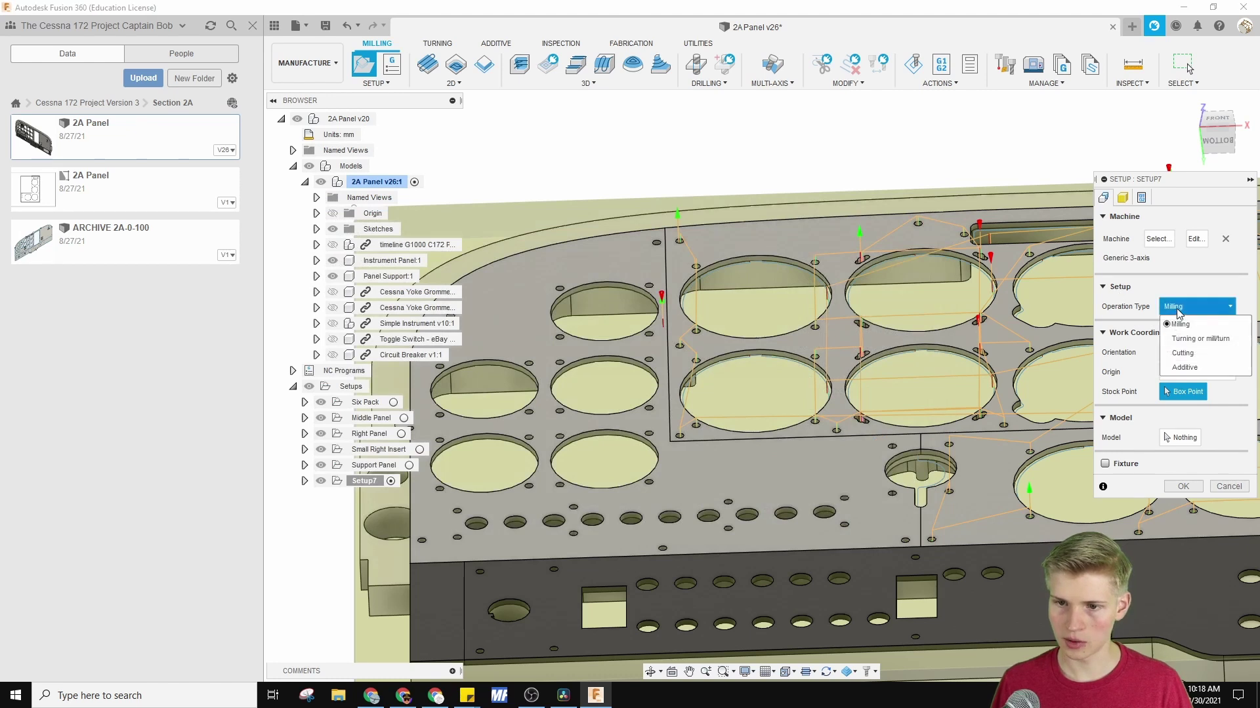
{"action": "left_click", "coordinate": [1180, 315]}
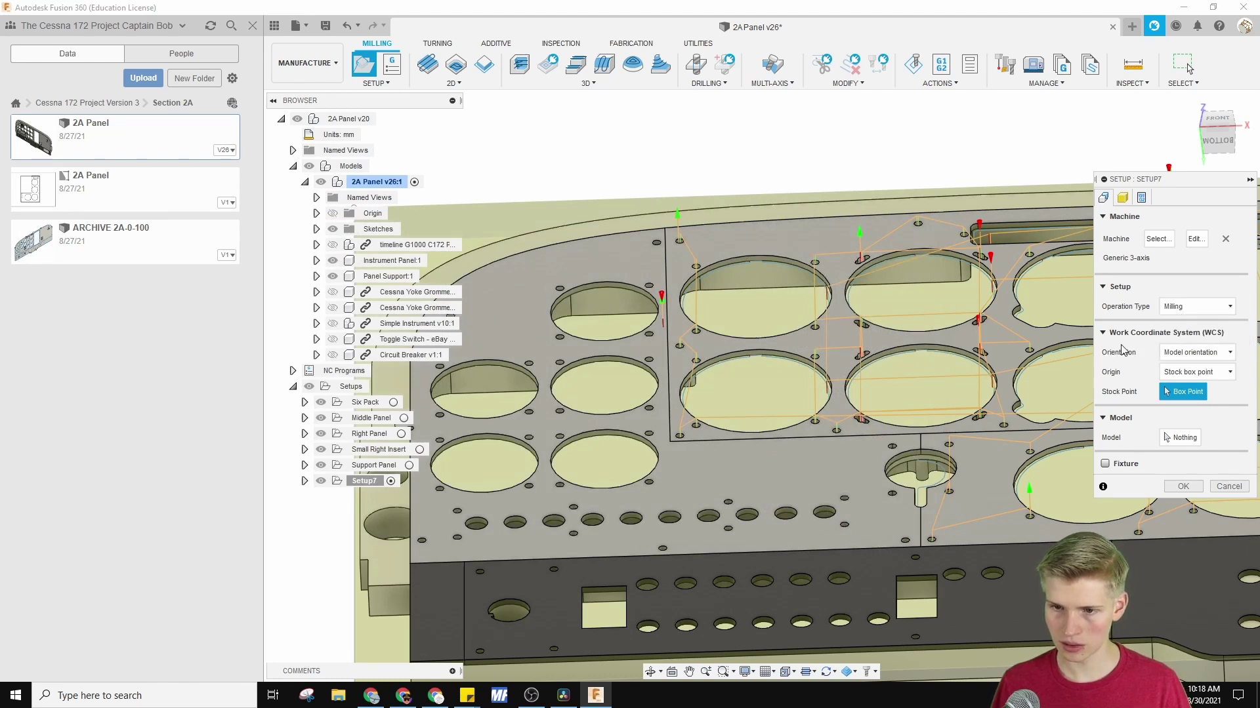
{"action": "middle_click_drag", "start_coordinate": [1060, 437], "coordinate": [1149, 371]}
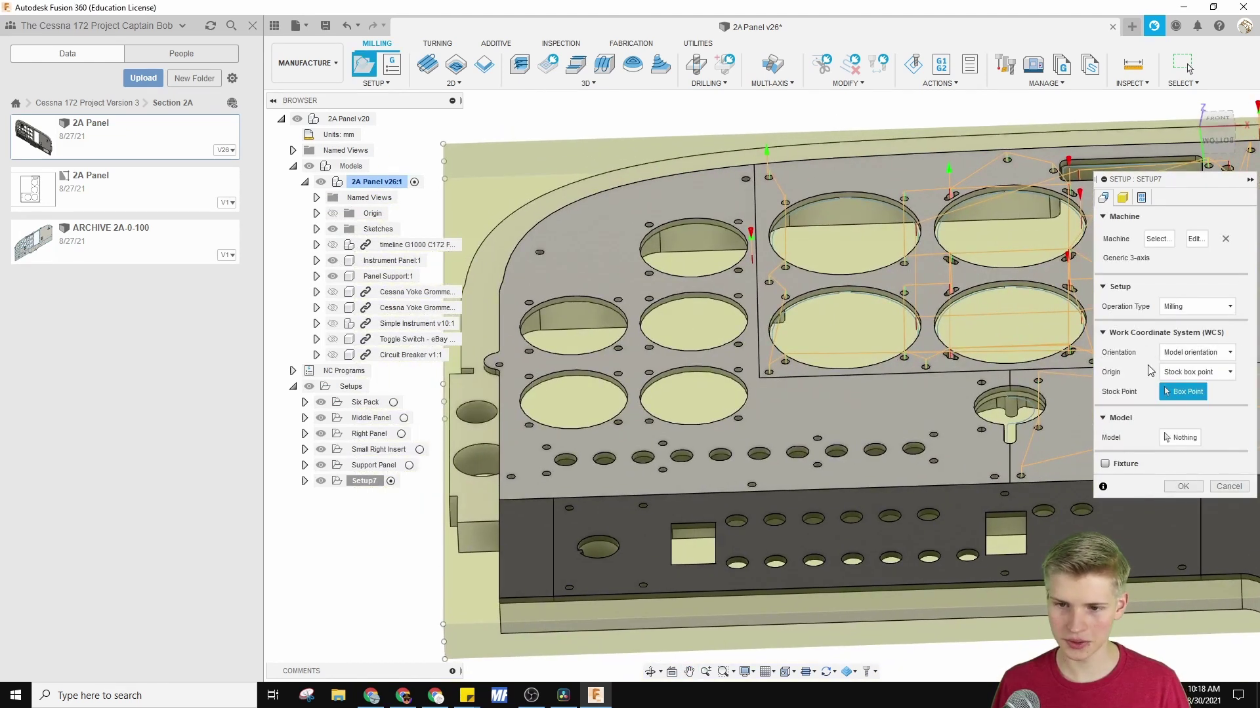
{"action": "left_click", "coordinate": [1188, 372]}
{"action": "left_click", "coordinate": [1186, 439]}
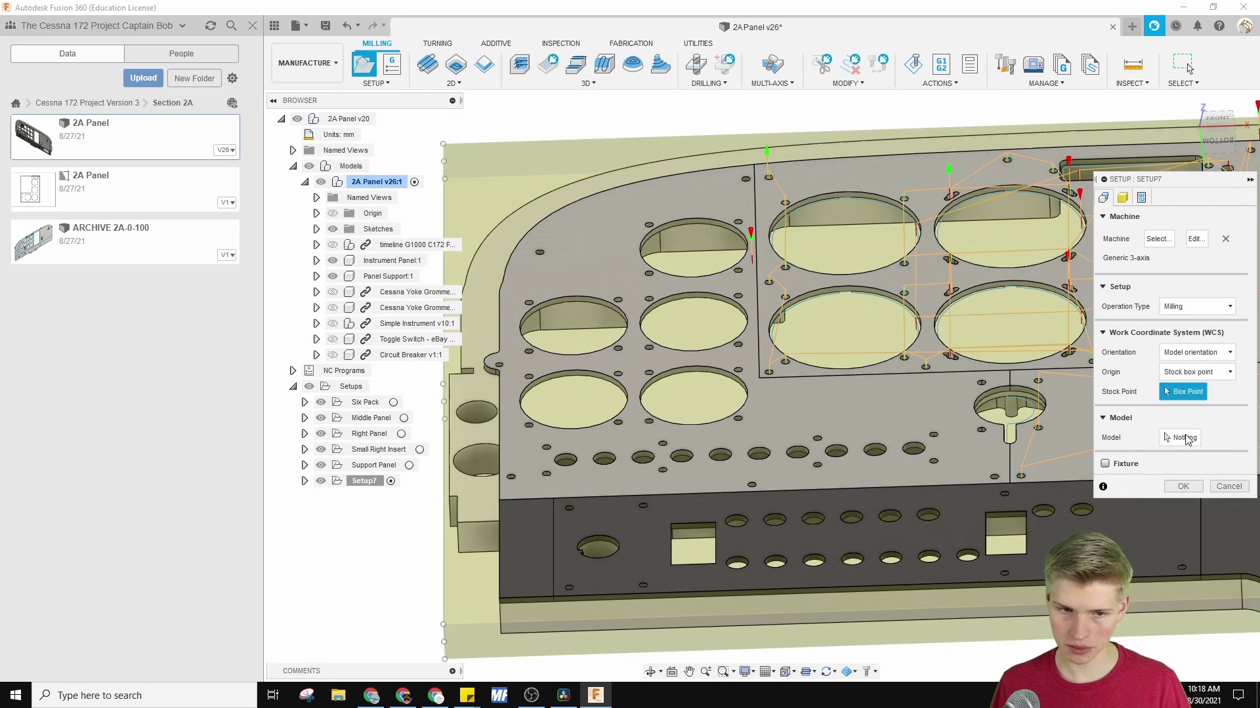
{"action": "middle_click_drag", "start_coordinate": [715, 435], "coordinate": [748, 433], "text": "shift"}
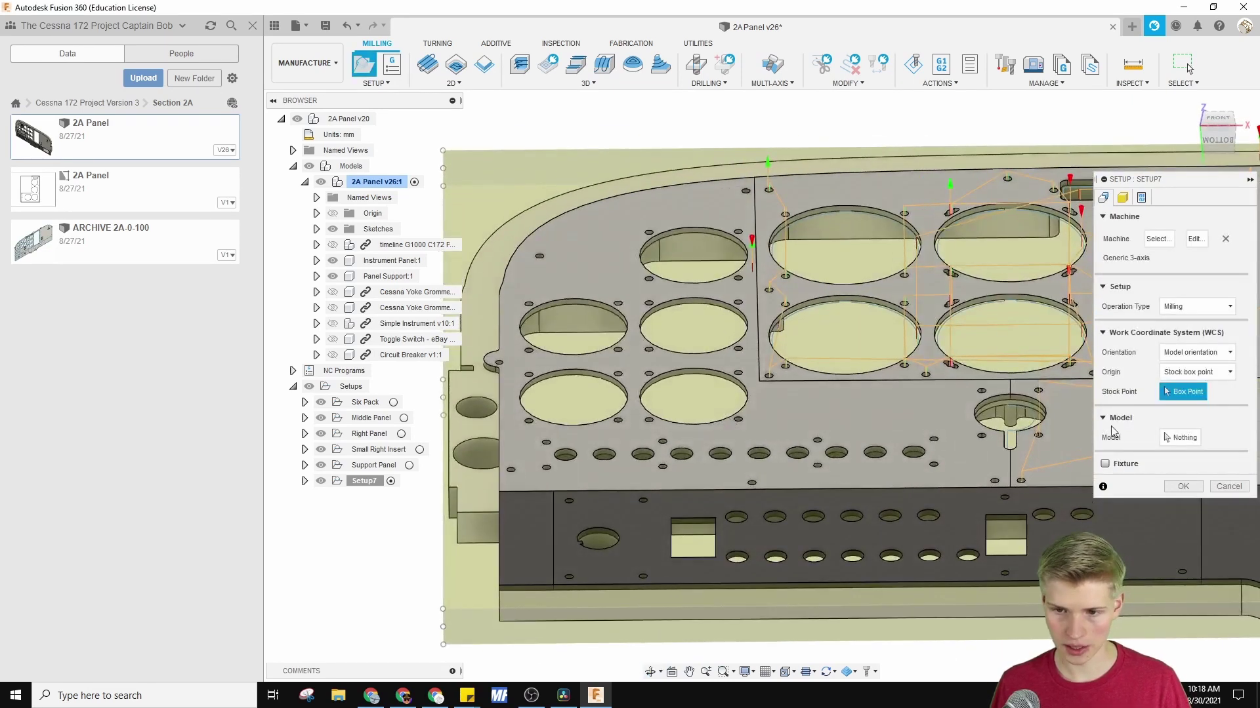
{"action": "left_click", "coordinate": [1181, 353]}
{"action": "left_click", "coordinate": [1174, 370]}
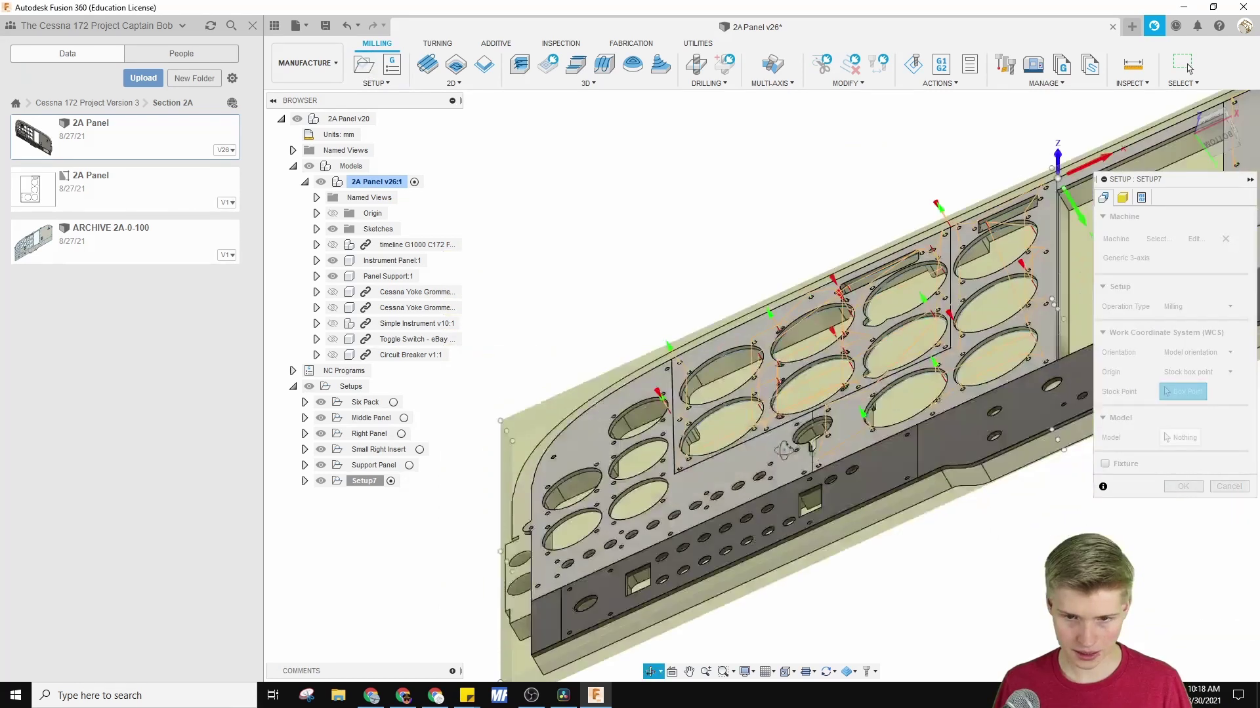
{"action": "middle_click_drag", "start_coordinate": [820, 295], "coordinate": [851, 252], "text": "shift"}
{"action": "scroll", "coordinate": [851, 251], "scroll_direction": "up", "scroll_amount": 3}
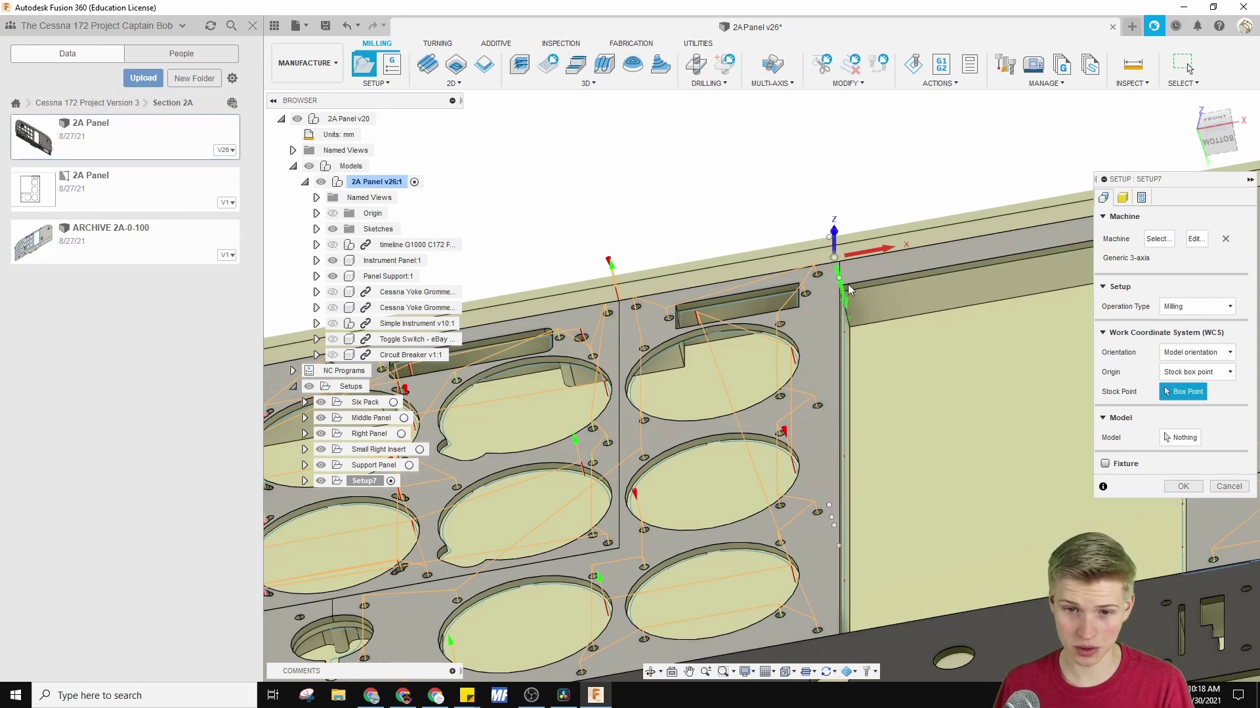
{"action": "scroll", "coordinate": [864, 371], "scroll_direction": "down", "scroll_amount": 3}
{"action": "middle_click_drag", "start_coordinate": [863, 372], "coordinate": [733, 349], "text": "shift"}
Step: Orient Setup7's axes by selecting the panel's lower edge as X and left edge as Y
{"action": "left_click", "coordinate": [1197, 352]}
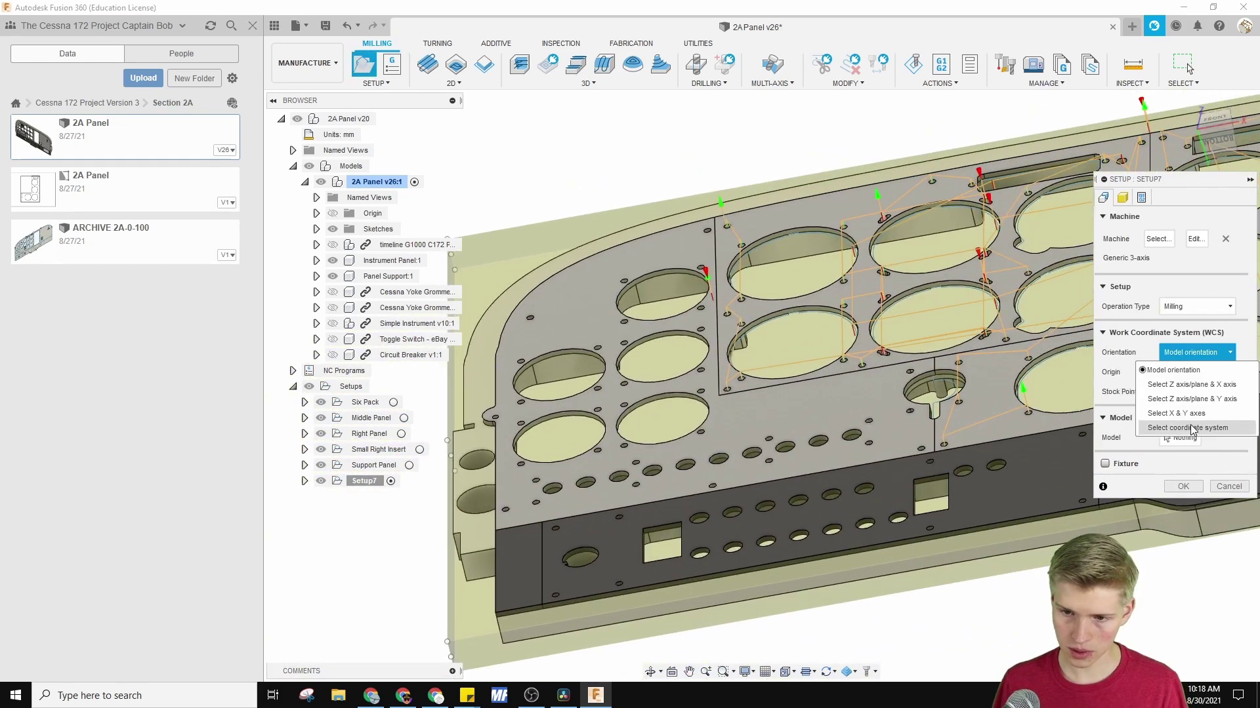
{"action": "left_click", "coordinate": [1175, 414]}
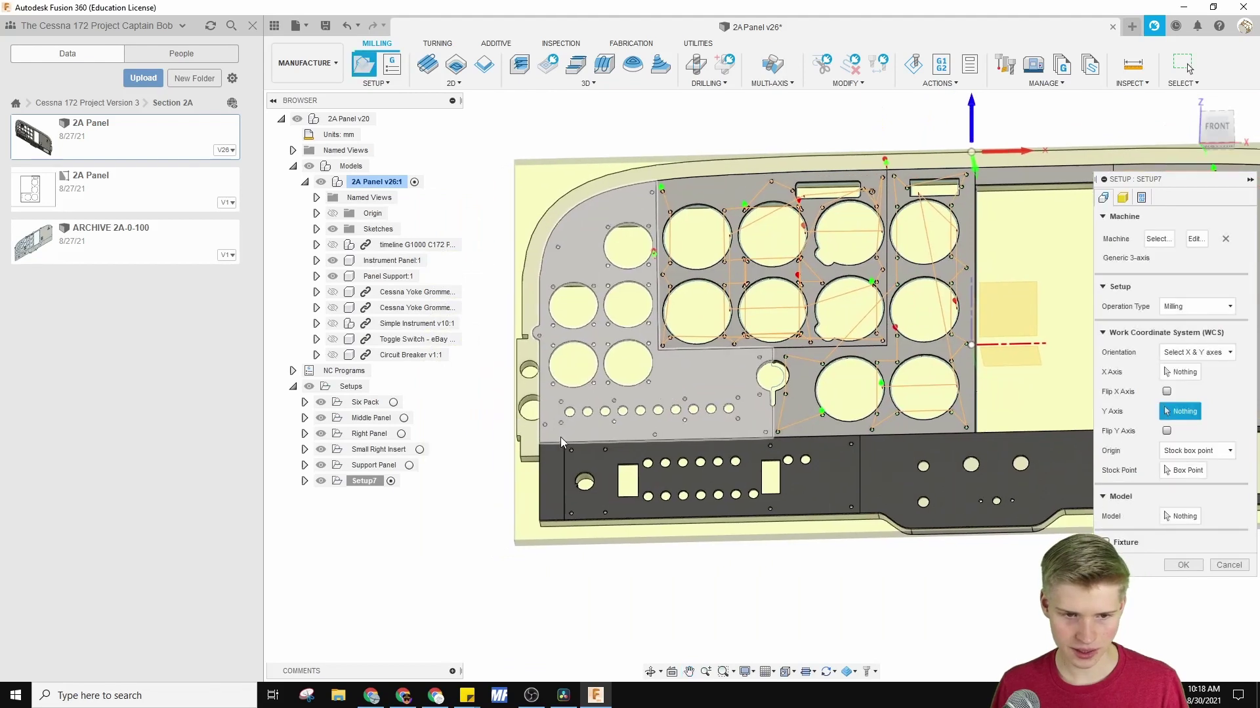
{"action": "left_click", "coordinate": [698, 438]}
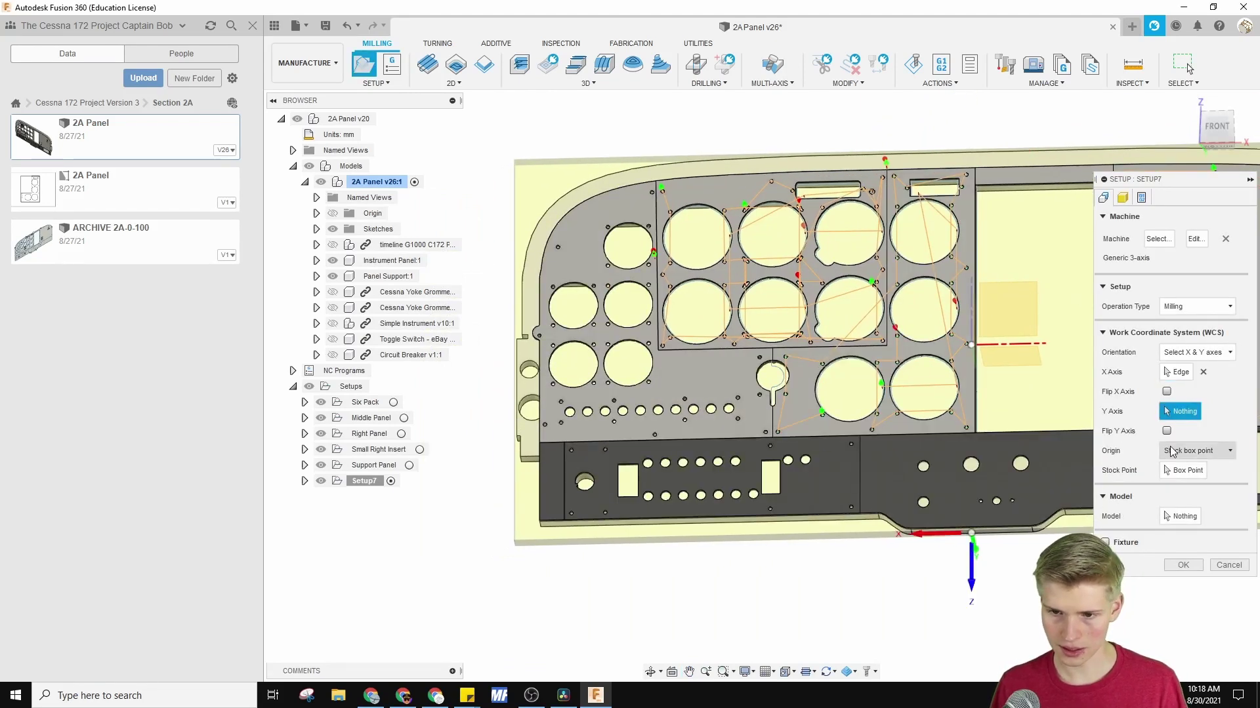
{"action": "left_click", "coordinate": [537, 370]}
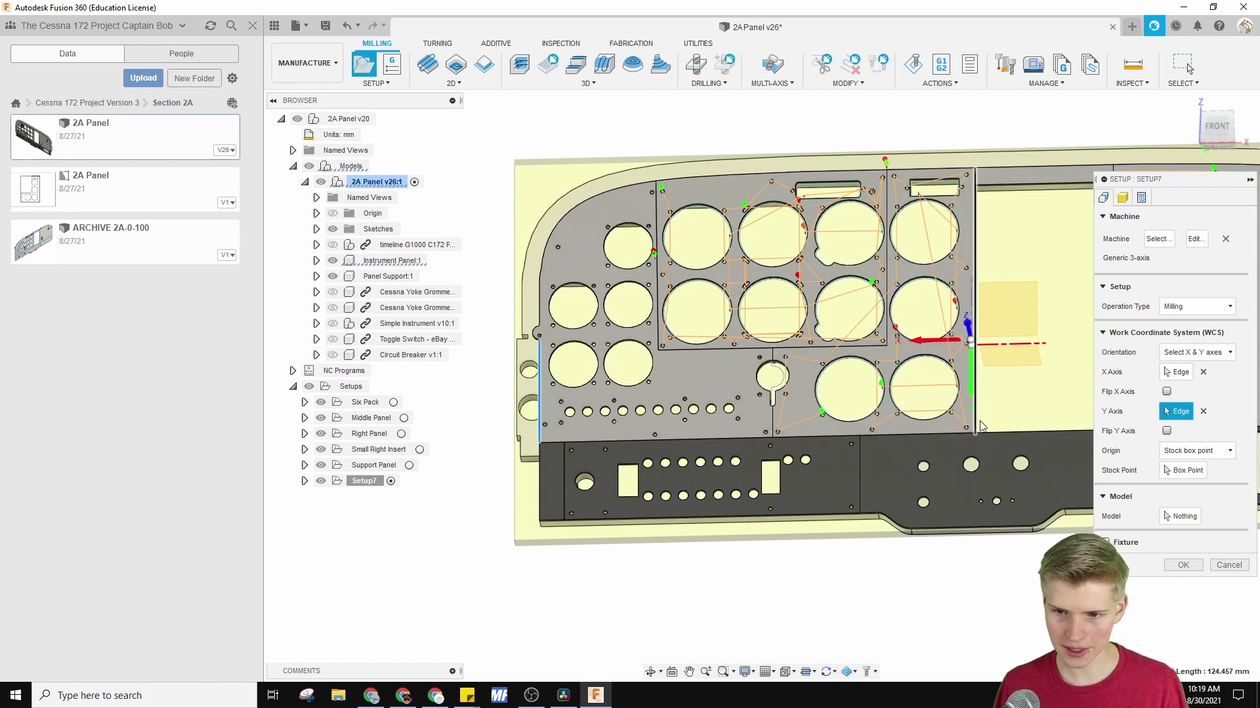
Step: Flip both the Y and X axes and orbit to a front view to check them
{"action": "left_click", "coordinate": [1166, 431]}
{"action": "left_click", "coordinate": [1166, 391]}
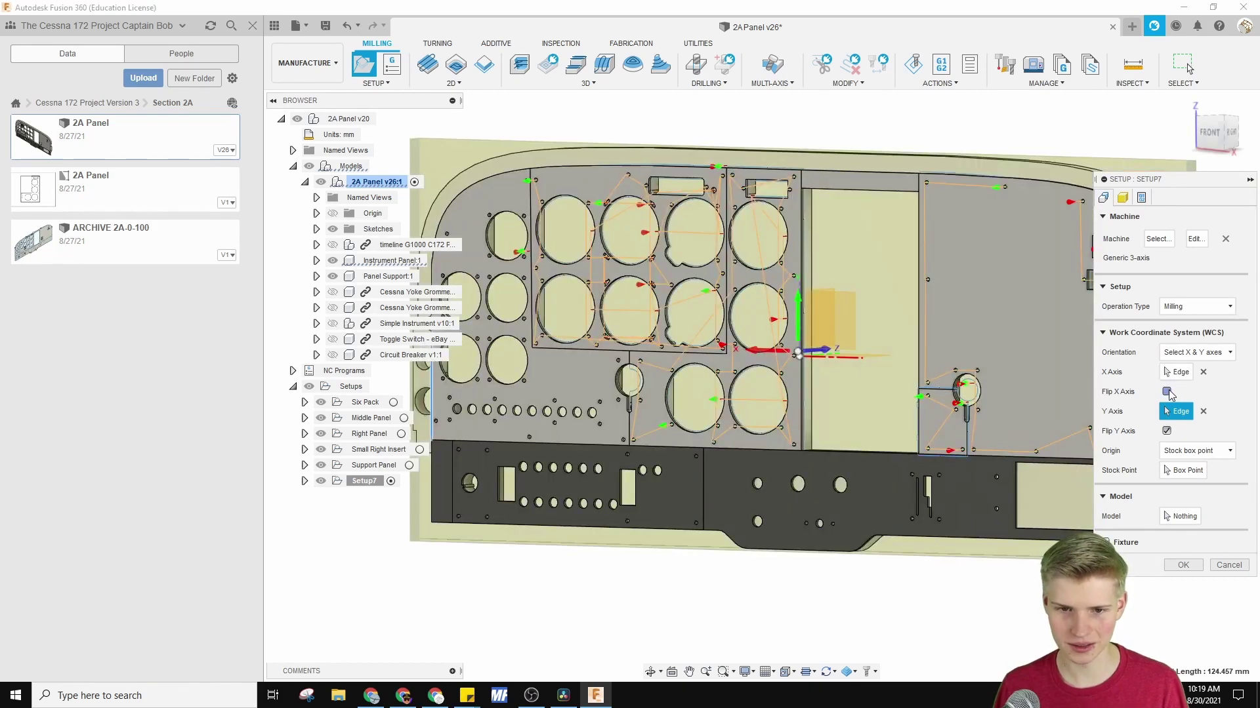
{"action": "middle_click_drag", "start_coordinate": [778, 421], "coordinate": [900, 382]}
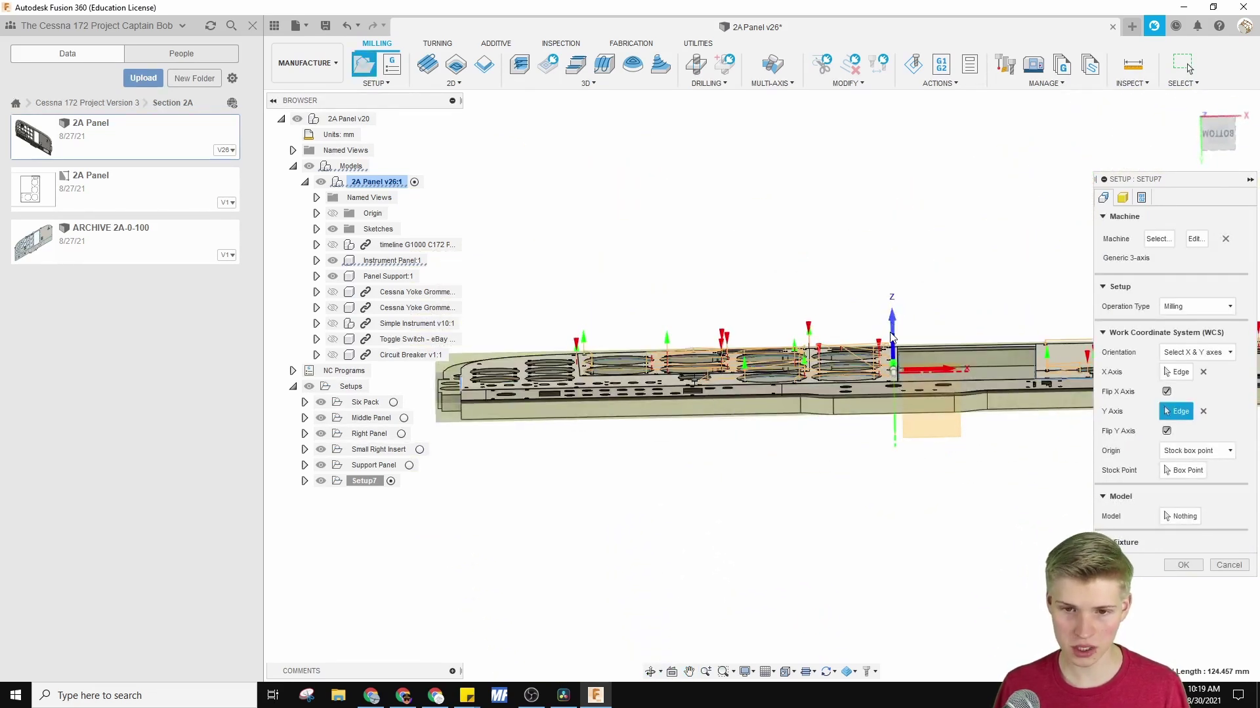
{"action": "middle_click_drag", "start_coordinate": [951, 318], "coordinate": [918, 365], "text": "shift"}
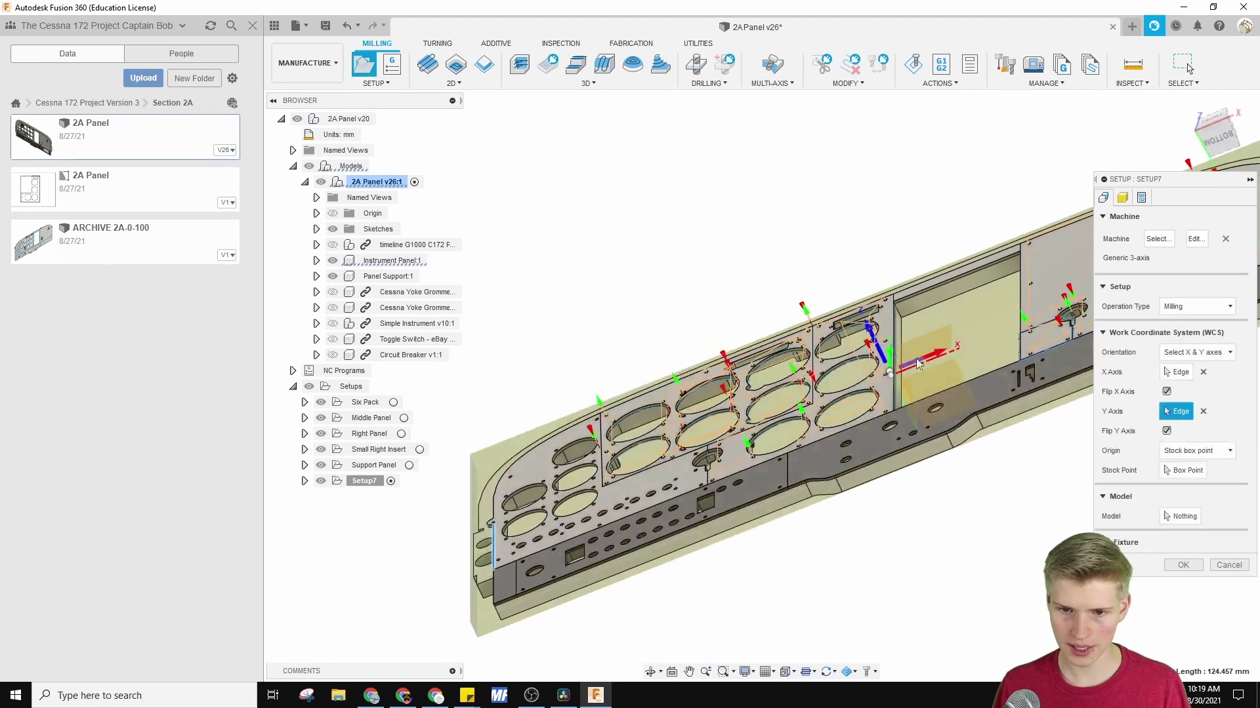
{"action": "middle_click_drag", "start_coordinate": [970, 306], "coordinate": [883, 263], "text": "shift"}
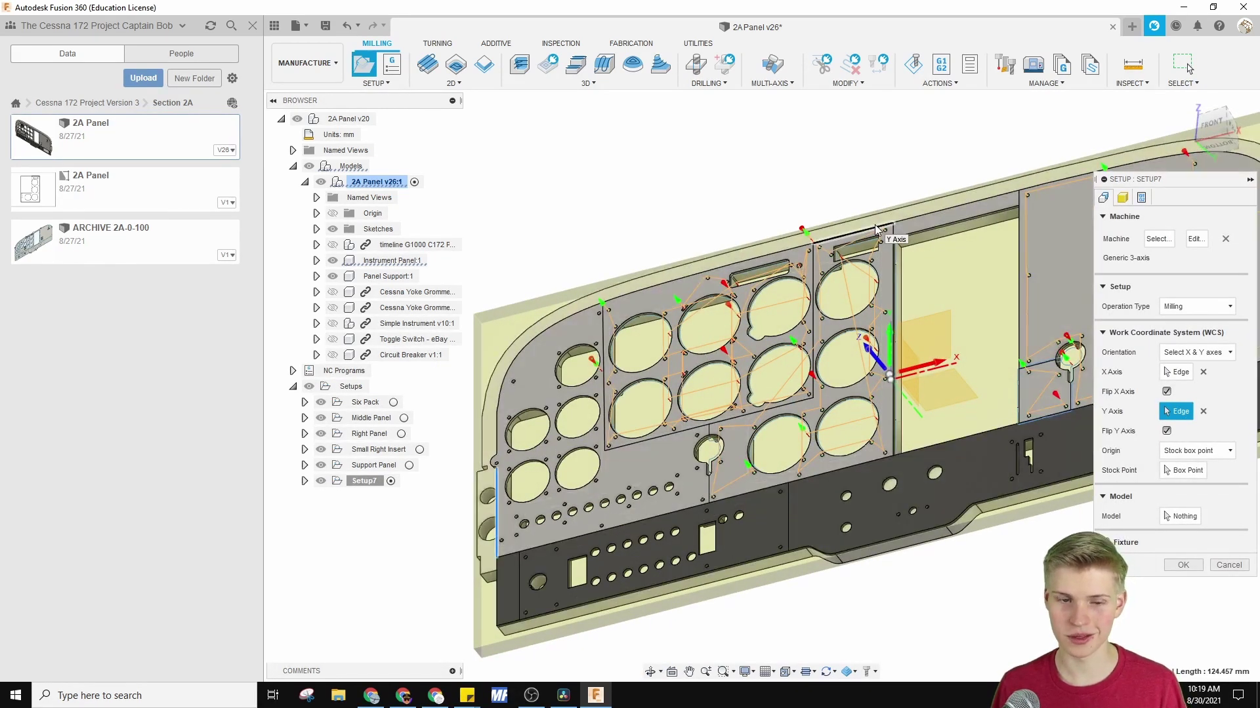
{"action": "middle_click_drag", "start_coordinate": [1007, 349], "coordinate": [1189, 522], "text": "shift"}
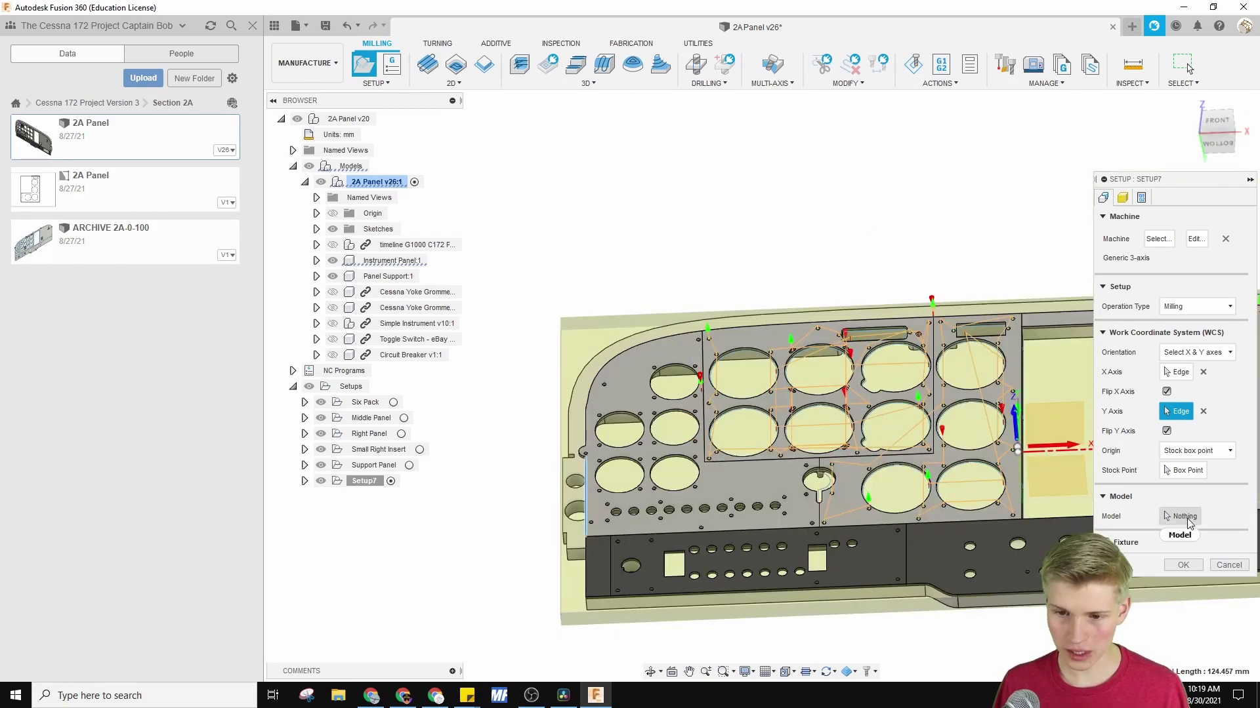
Step: Choose the instrument panel body as Setup7's model and confirm the setup
{"action": "left_click", "coordinate": [1186, 518]}
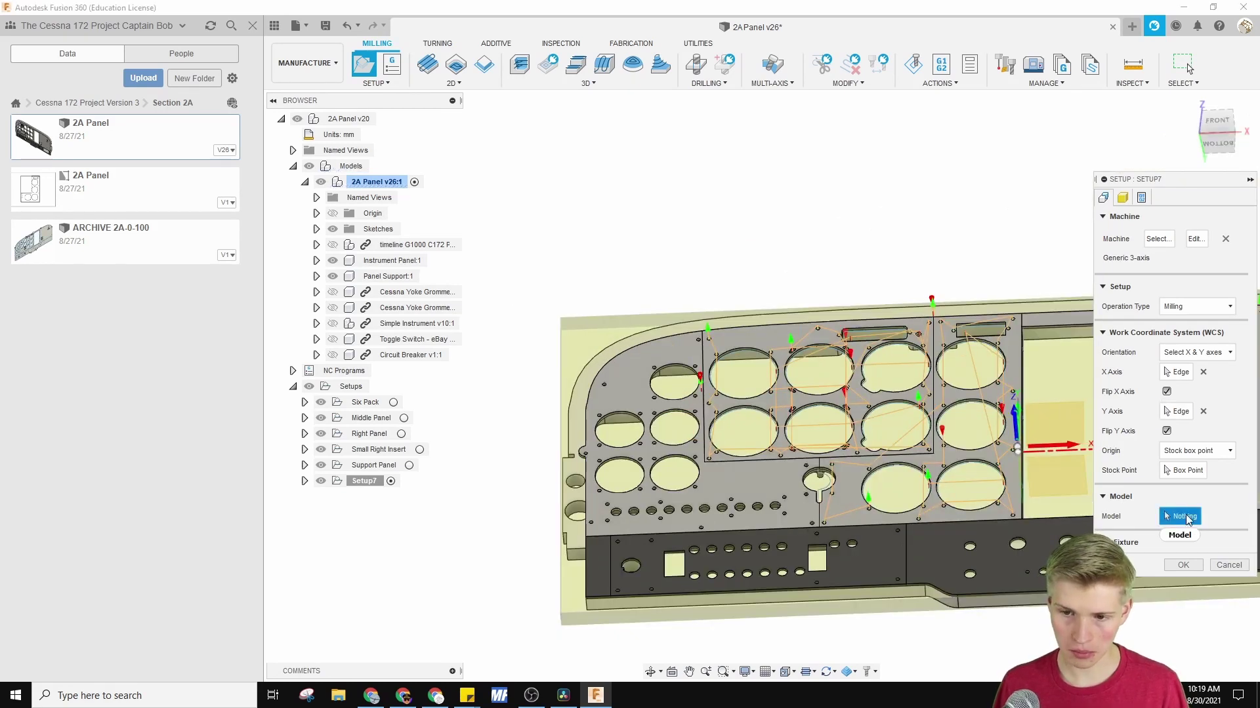
{"action": "left_click", "coordinate": [733, 486]}
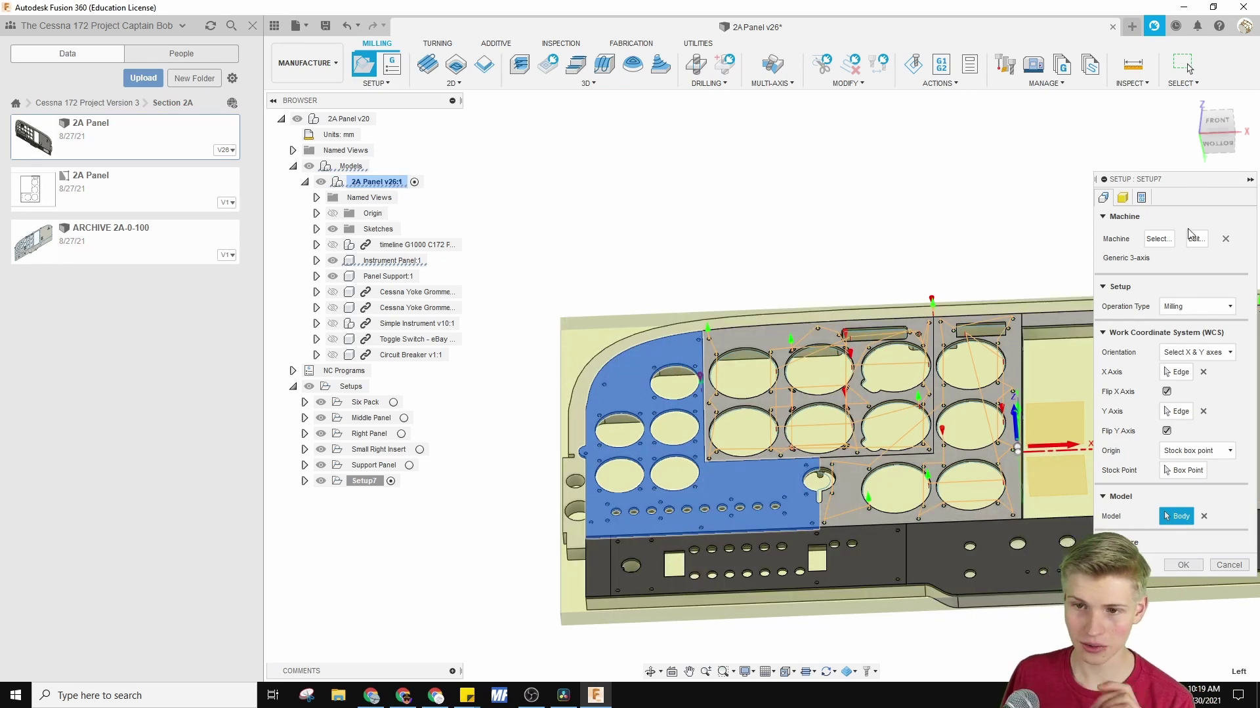
{"action": "left_click", "coordinate": [1182, 565]}
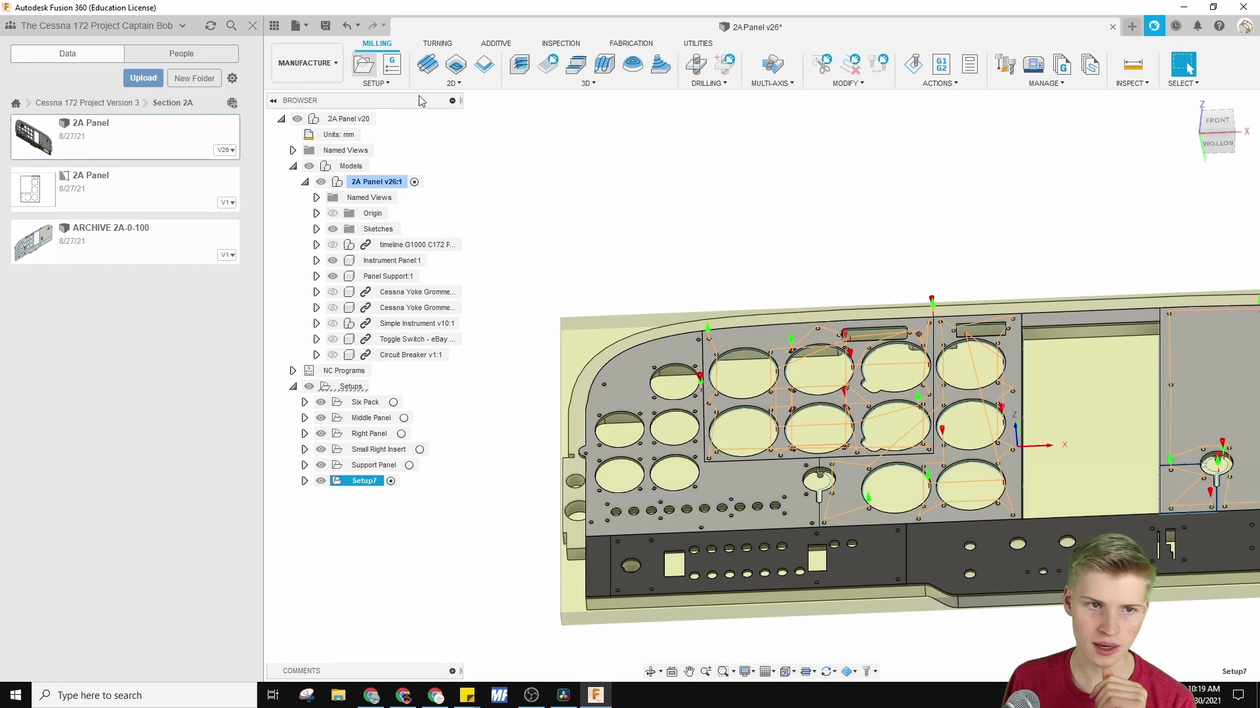
Step: Discard the accidentally started new setup and reopen Setup7 for editing
{"action": "left_click", "coordinate": [364, 63]}
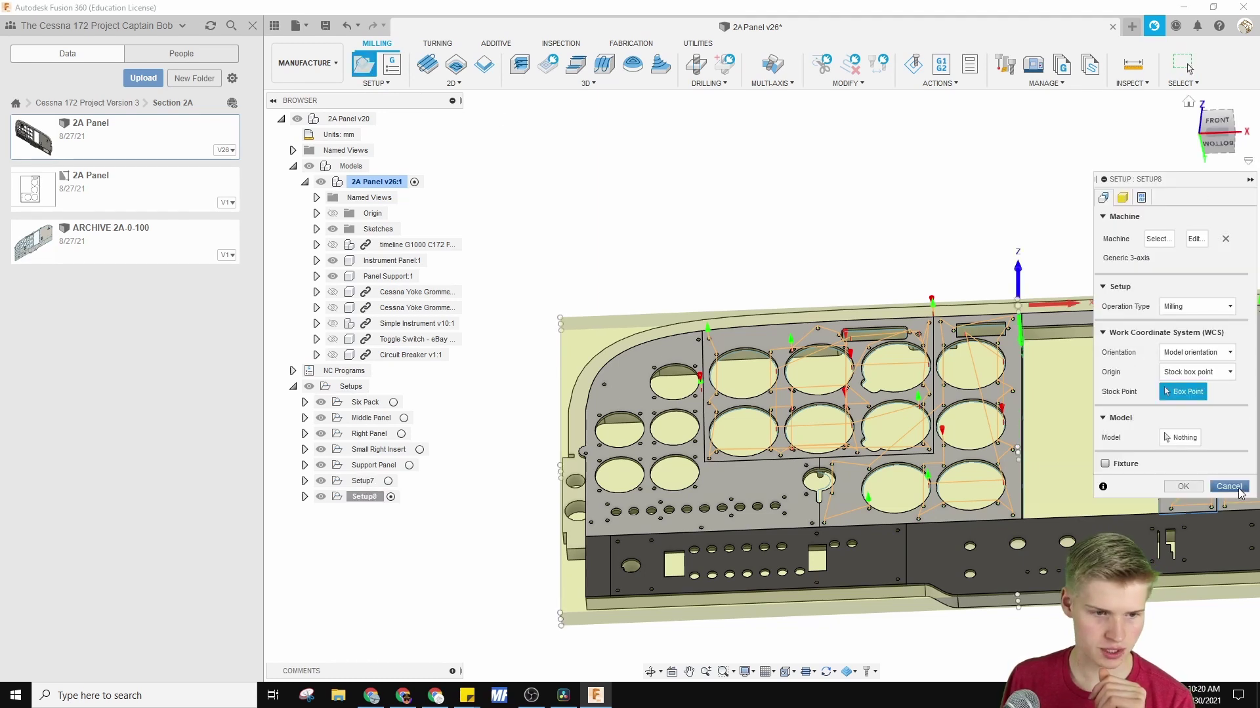
{"action": "left_click", "coordinate": [1228, 487]}
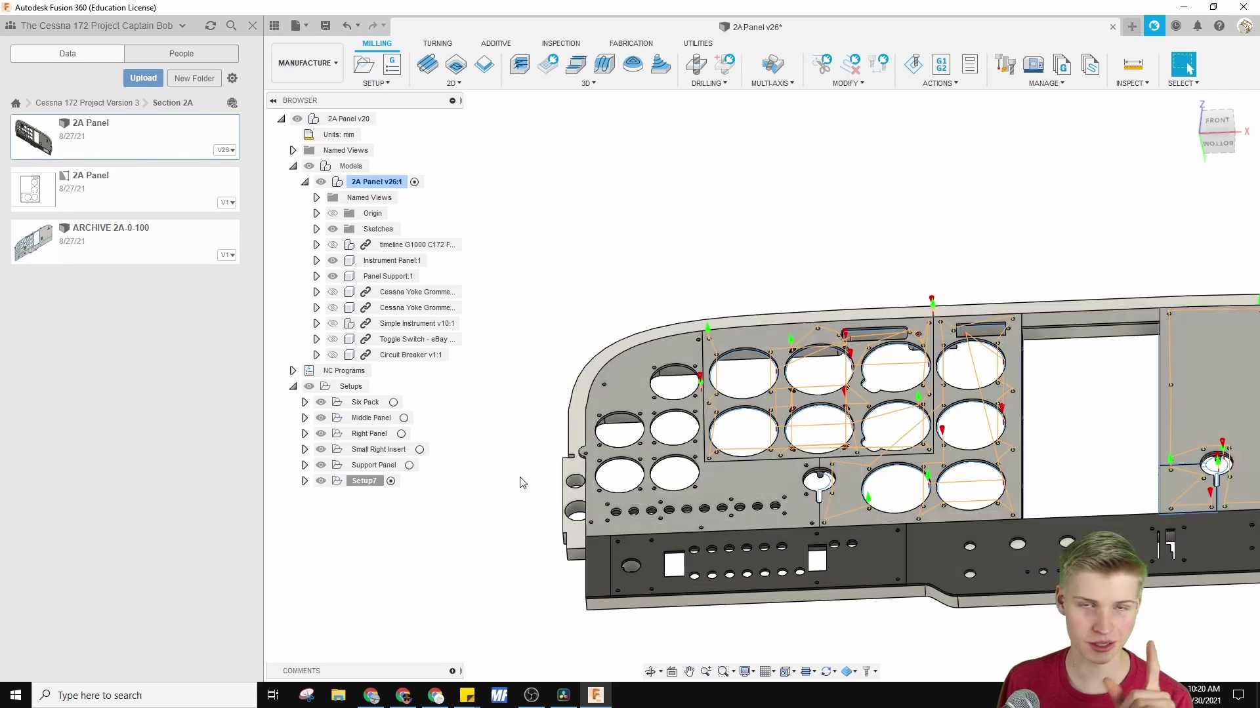
{"action": "left_click", "coordinate": [363, 483]}
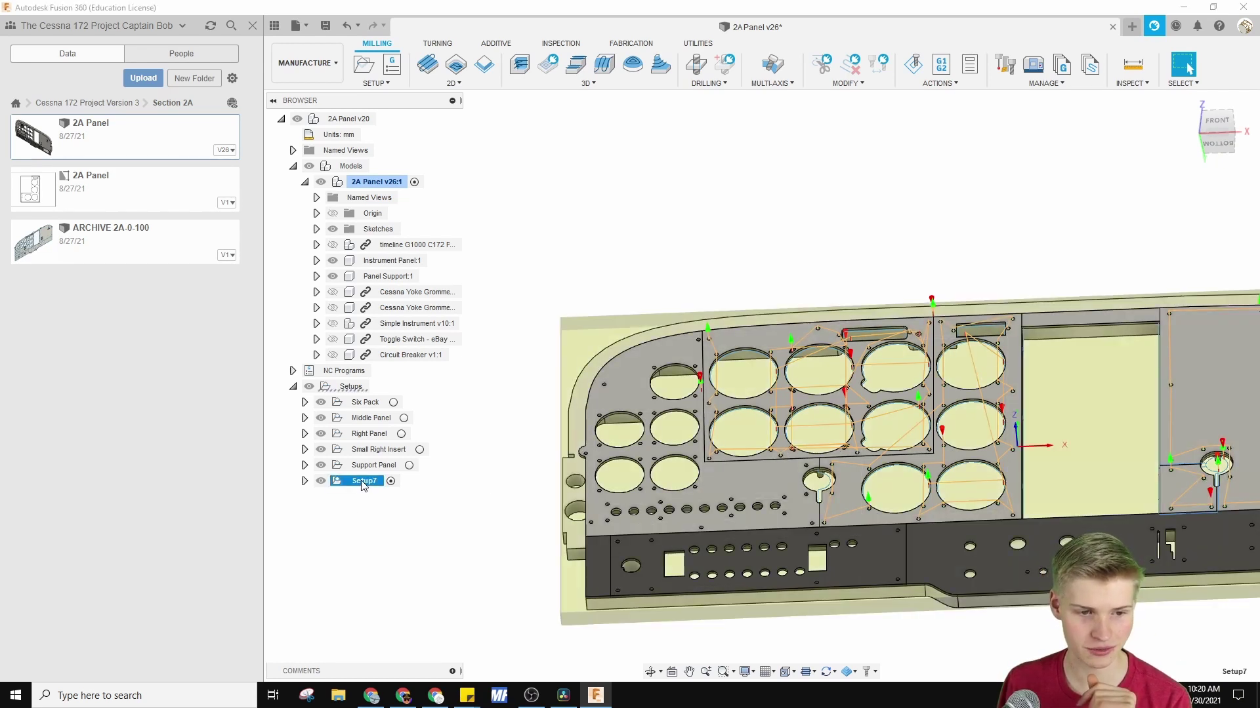
{"action": "double_click", "coordinate": [363, 482]}
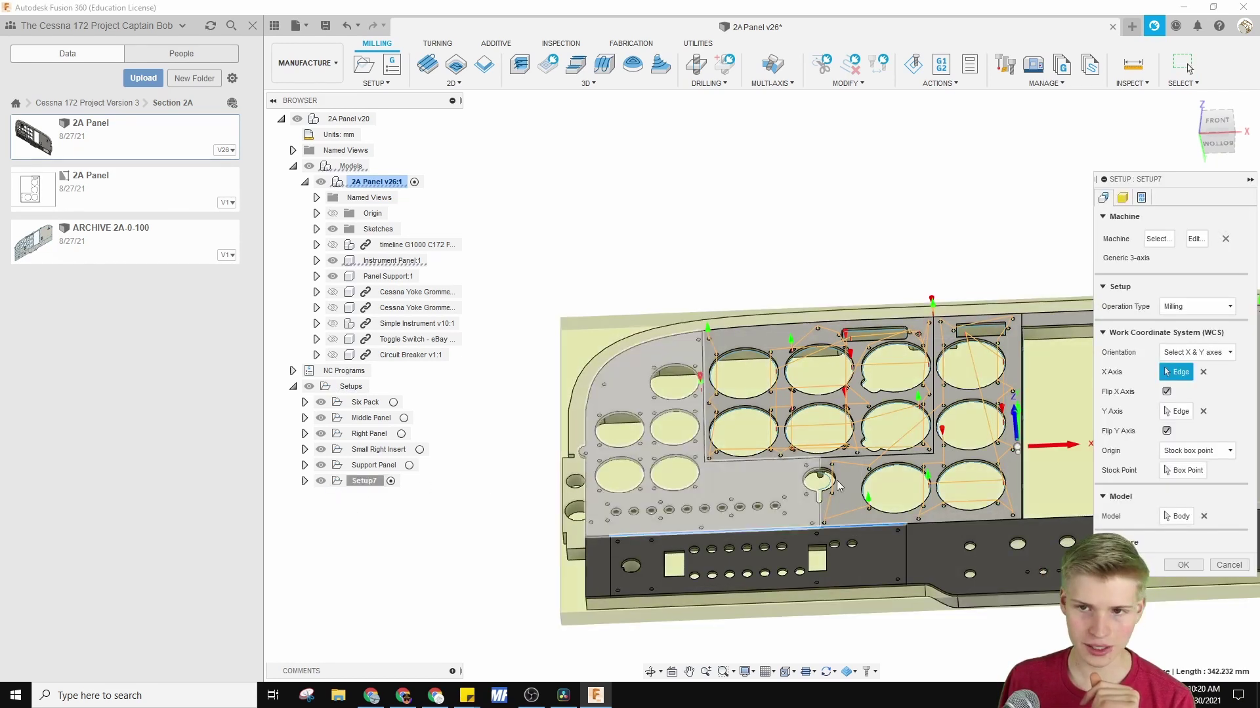
Step: Set Setup7's stock mode to Relative size box
{"action": "left_click", "coordinate": [1123, 199]}
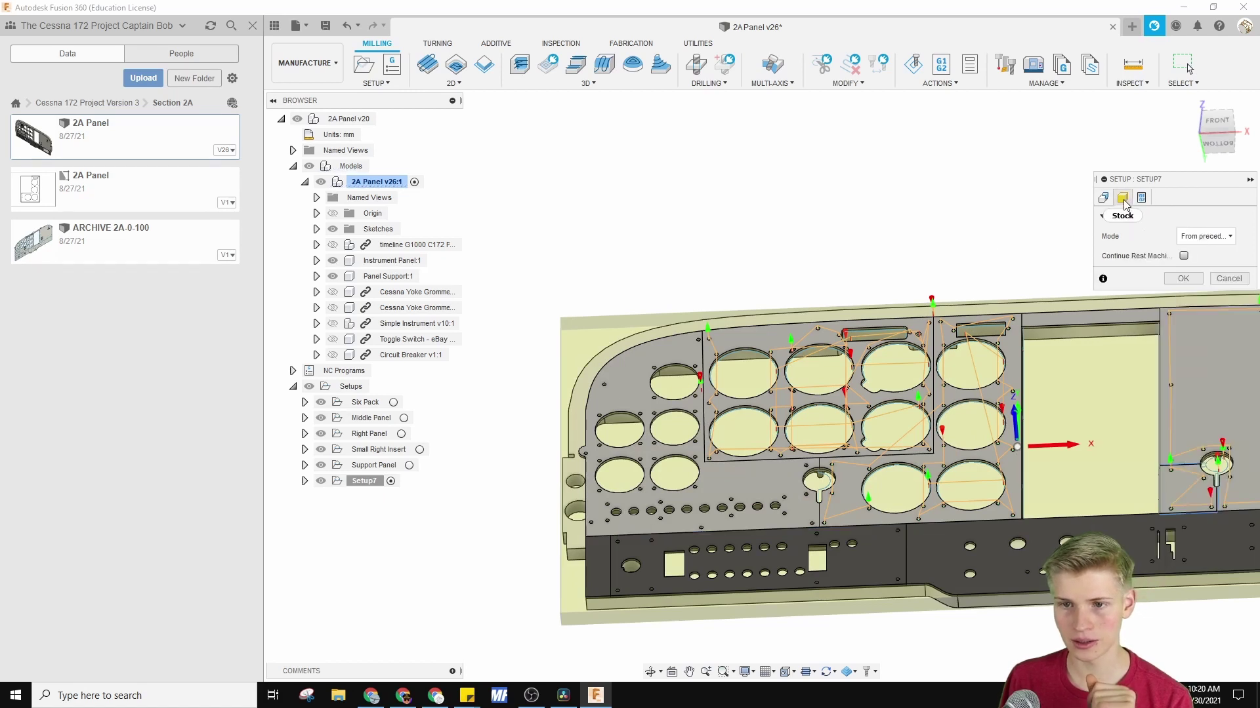
{"action": "left_click", "coordinate": [1204, 237]}
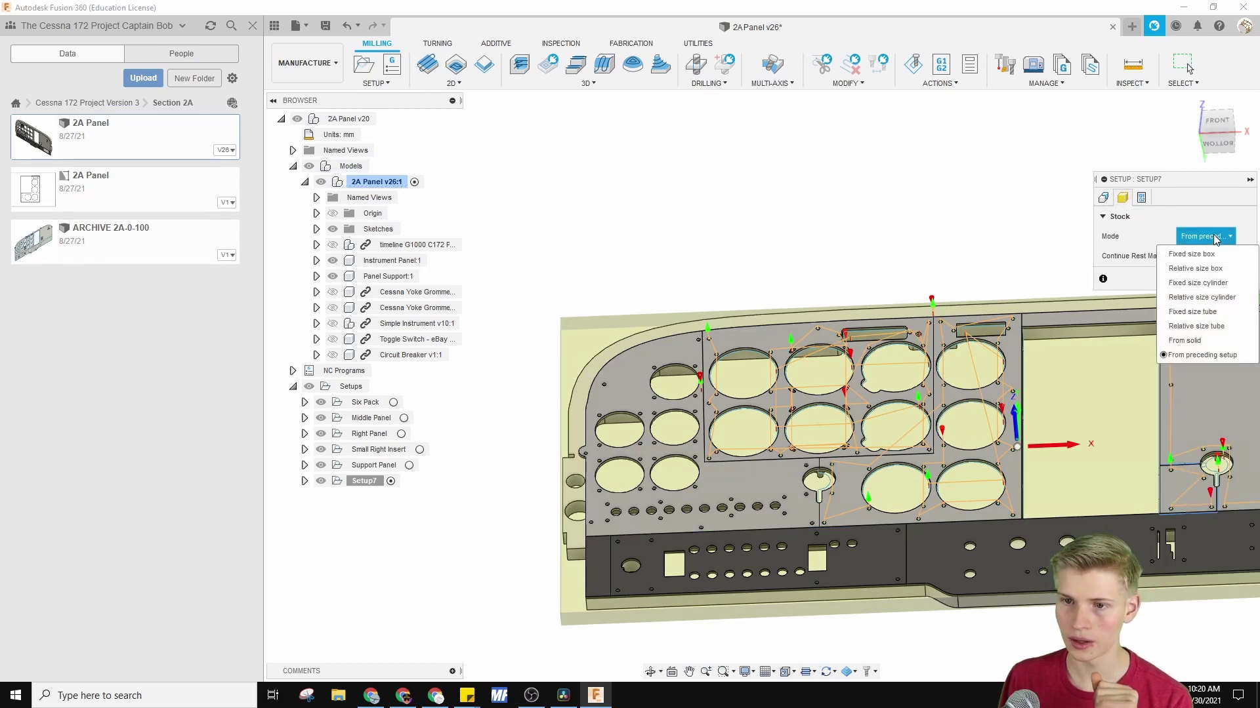
{"action": "left_click", "coordinate": [1186, 270]}
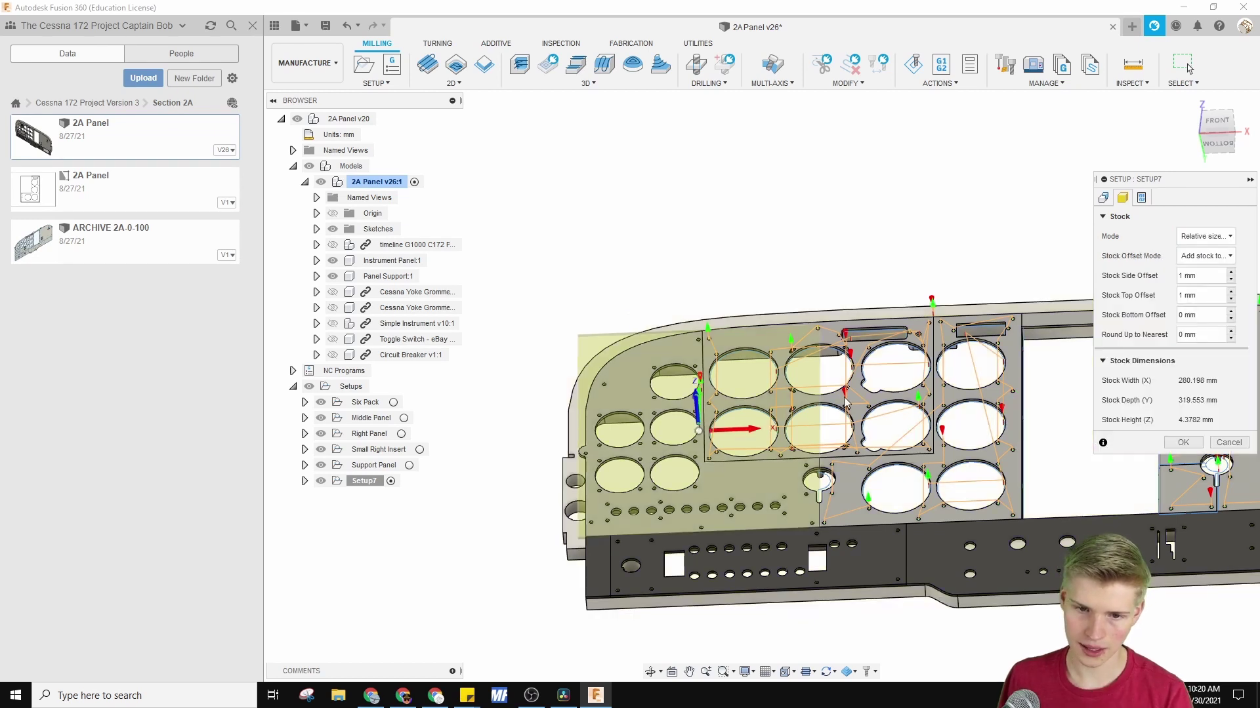
Step: Raise the stock side offset from 1 mm to 5 mm, viewing the panel from the front
{"action": "middle_click_drag", "start_coordinate": [834, 457], "coordinate": [783, 529], "text": "shift"}
{"action": "left_click", "coordinate": [1217, 122]}
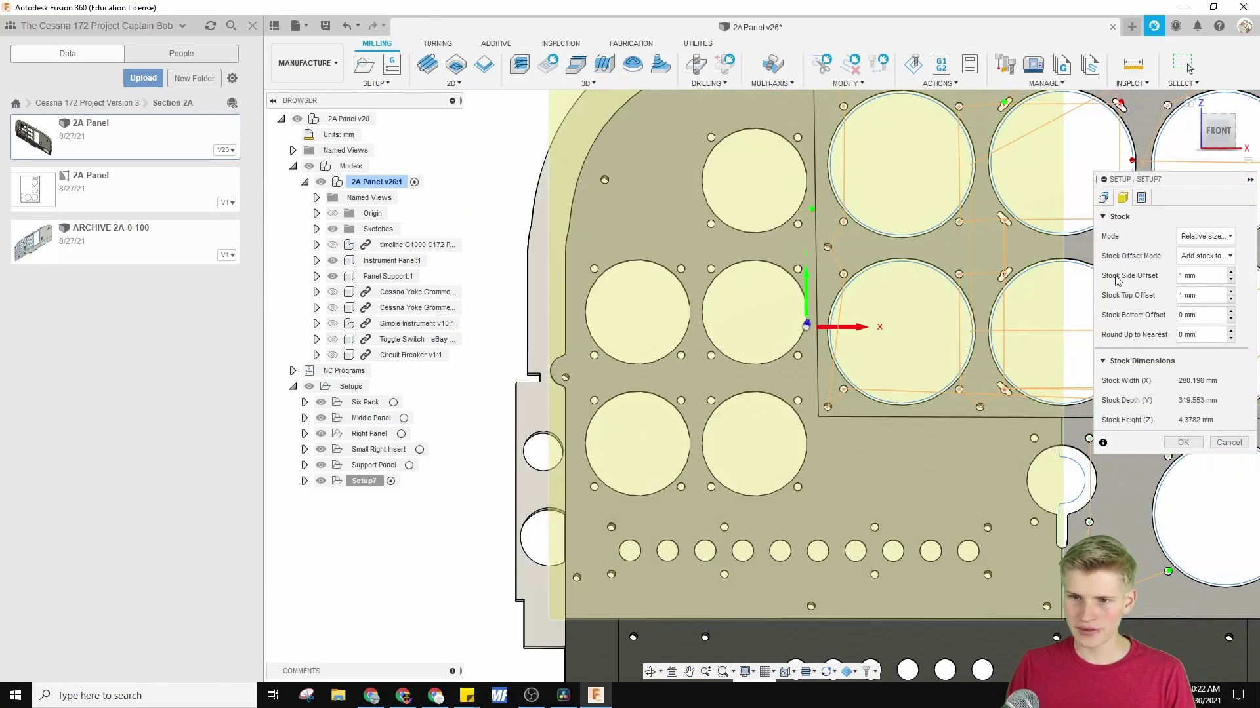
{"action": "left_click", "coordinate": [1231, 273]}
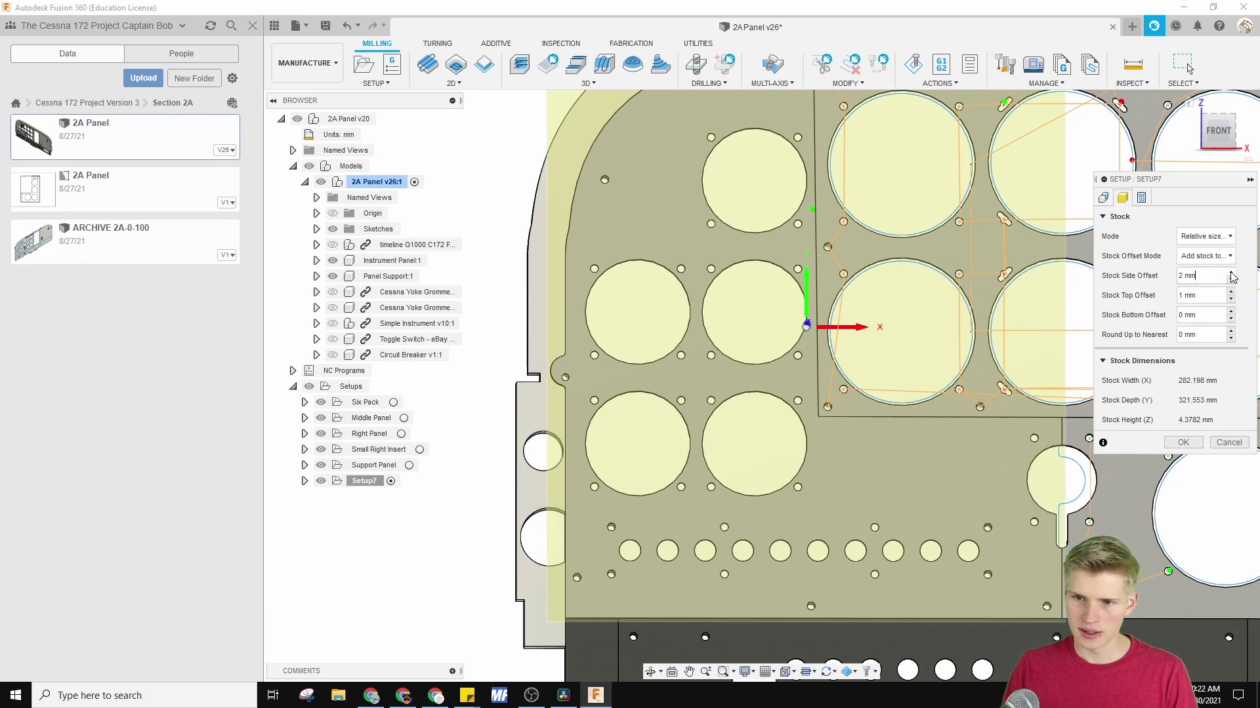
{"action": "left_click", "coordinate": [1230, 272]}
{"action": "left_click", "coordinate": [1230, 272]}
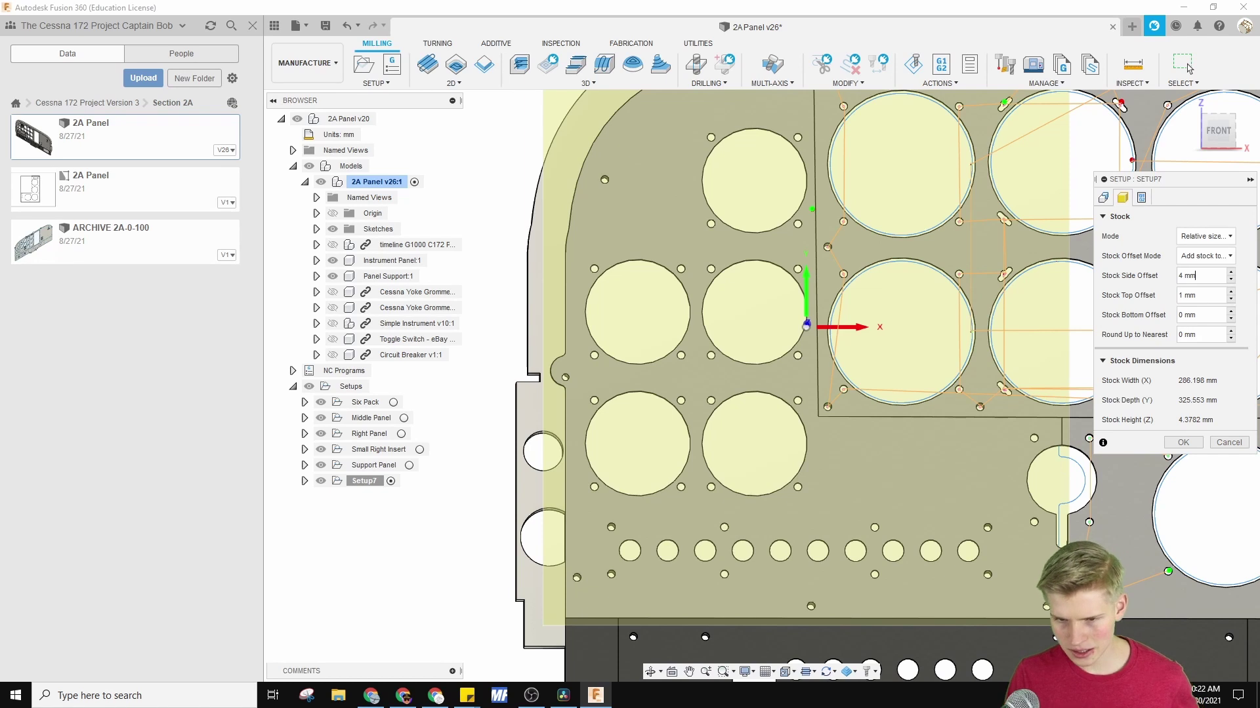
{"action": "scroll", "coordinate": [547, 366], "scroll_direction": "up", "scroll_amount": 5}
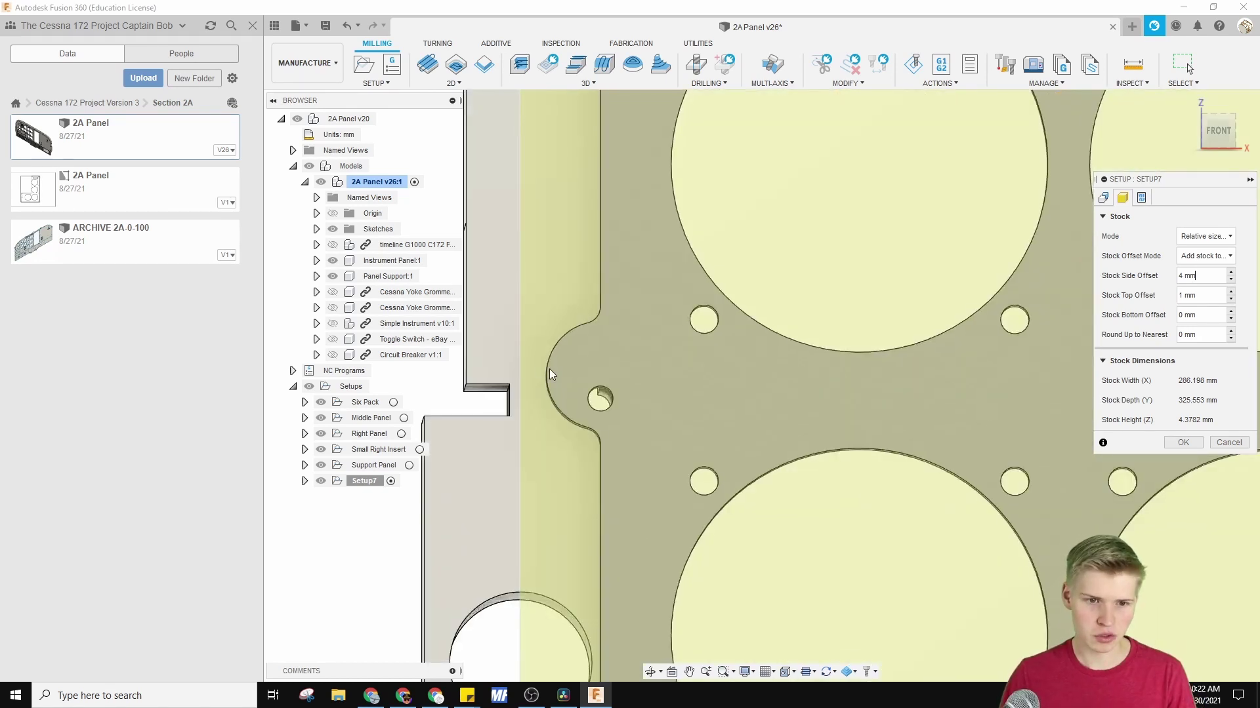
{"action": "scroll", "coordinate": [505, 365], "scroll_direction": "up", "scroll_amount": 2}
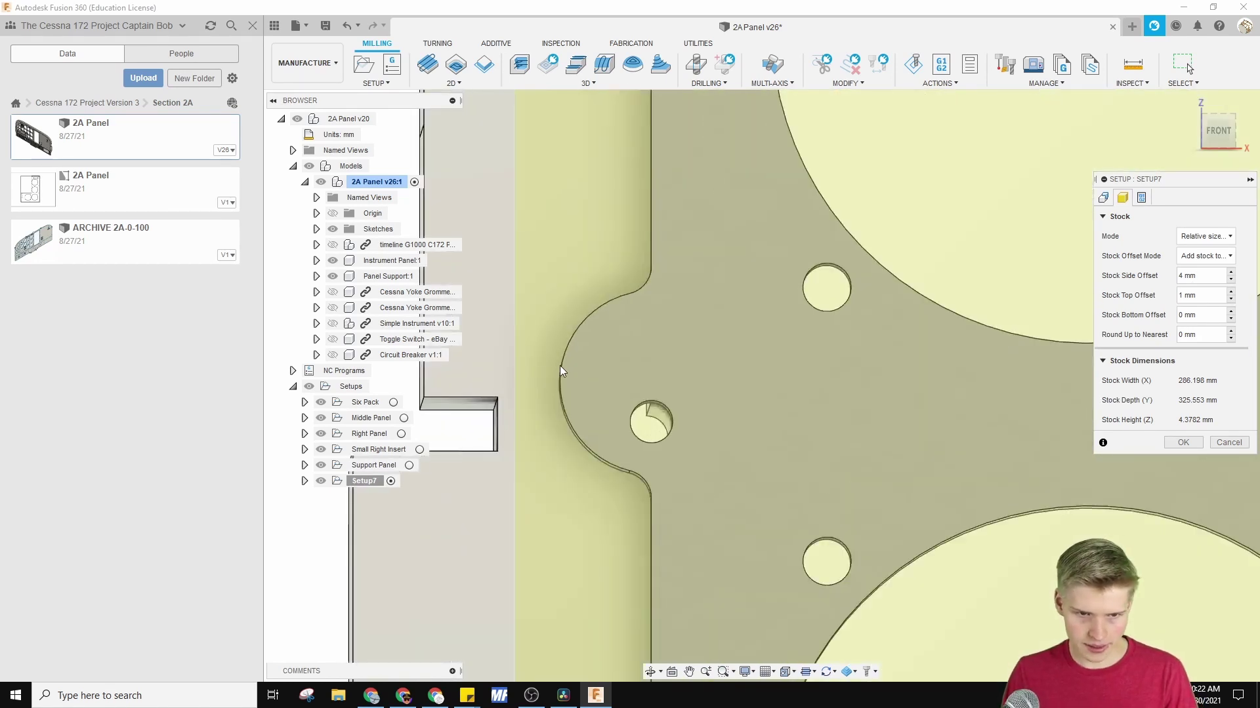
{"action": "left_click", "coordinate": [1231, 271]}
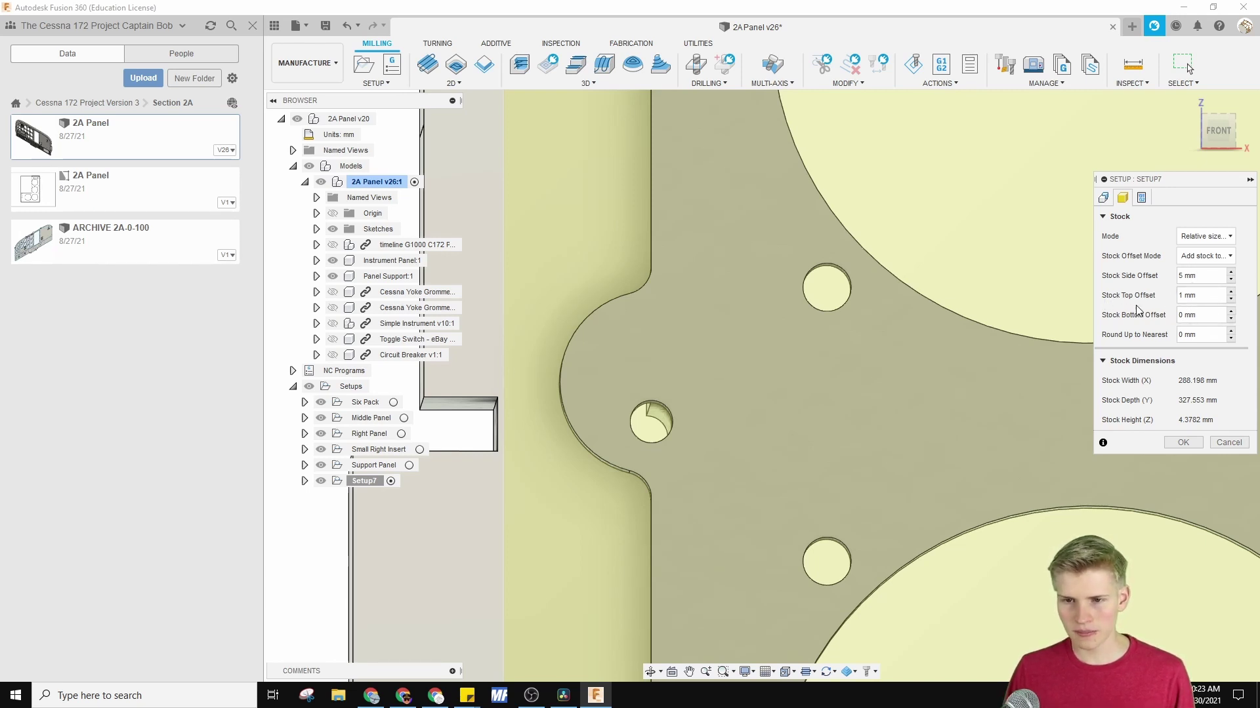
Step: Set the stock bottom offset to 5 mm
{"action": "scroll", "coordinate": [877, 343], "scroll_direction": "down", "scroll_amount": 5}
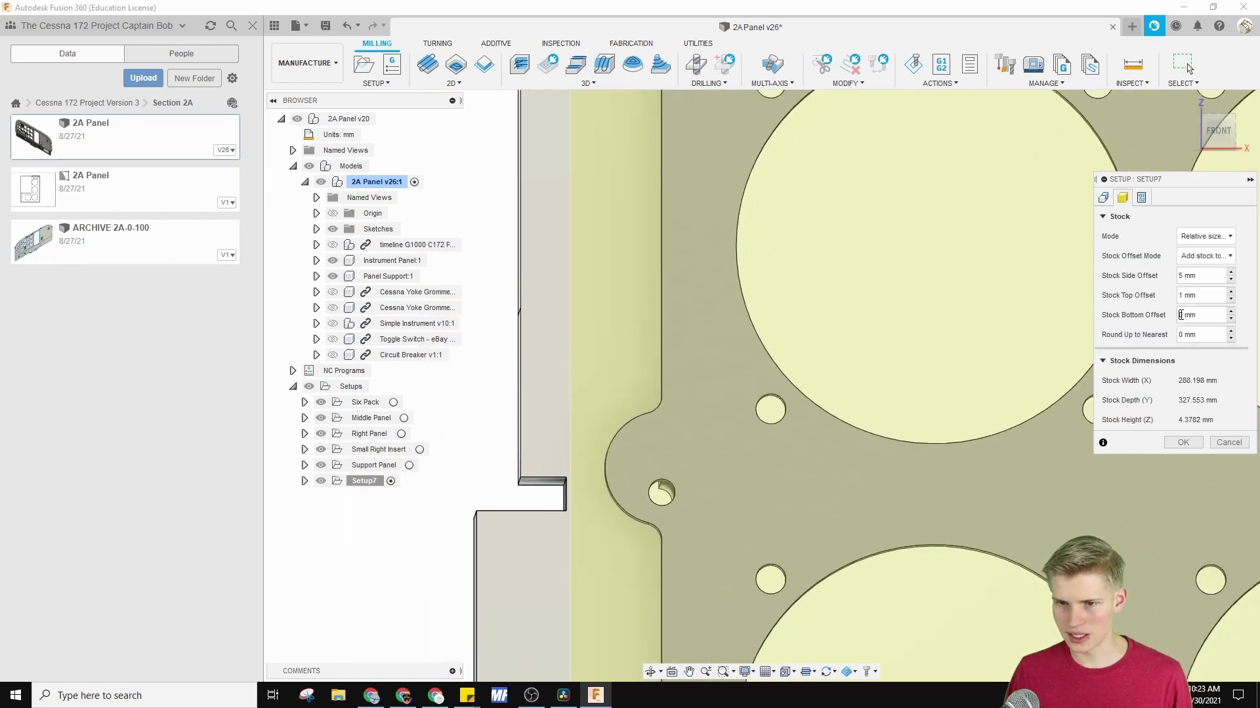
{"action": "scroll", "coordinate": [835, 459], "scroll_direction": "down", "scroll_amount": 5}
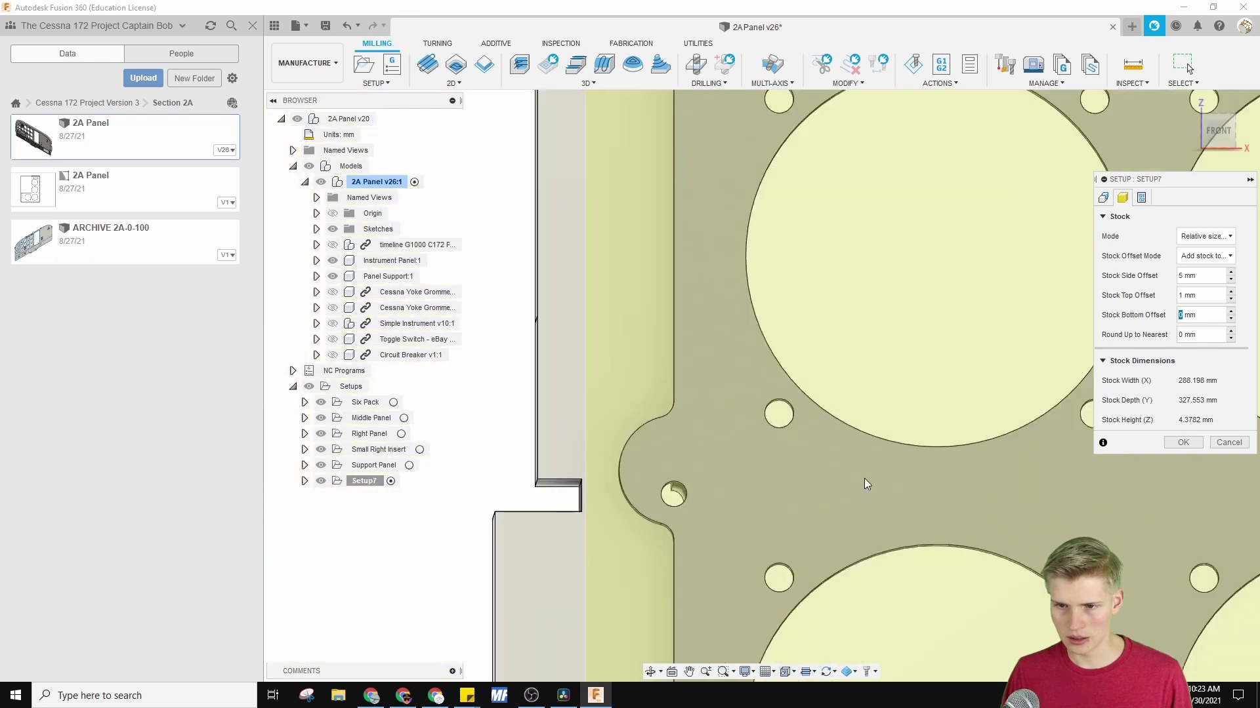
{"action": "middle_click_drag", "start_coordinate": [838, 185], "coordinate": [819, 247]}
{"action": "scroll", "coordinate": [814, 423], "scroll_direction": "up", "scroll_amount": 4}
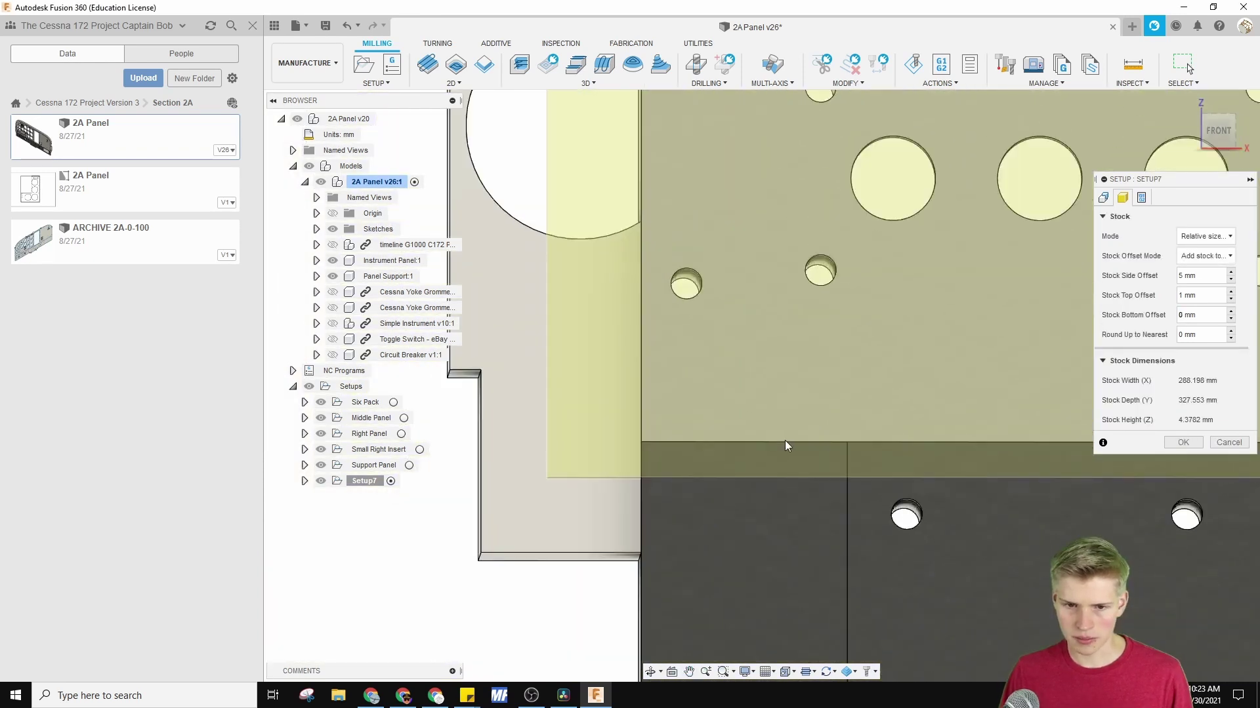
{"action": "double_click", "coordinate": [1181, 315]}
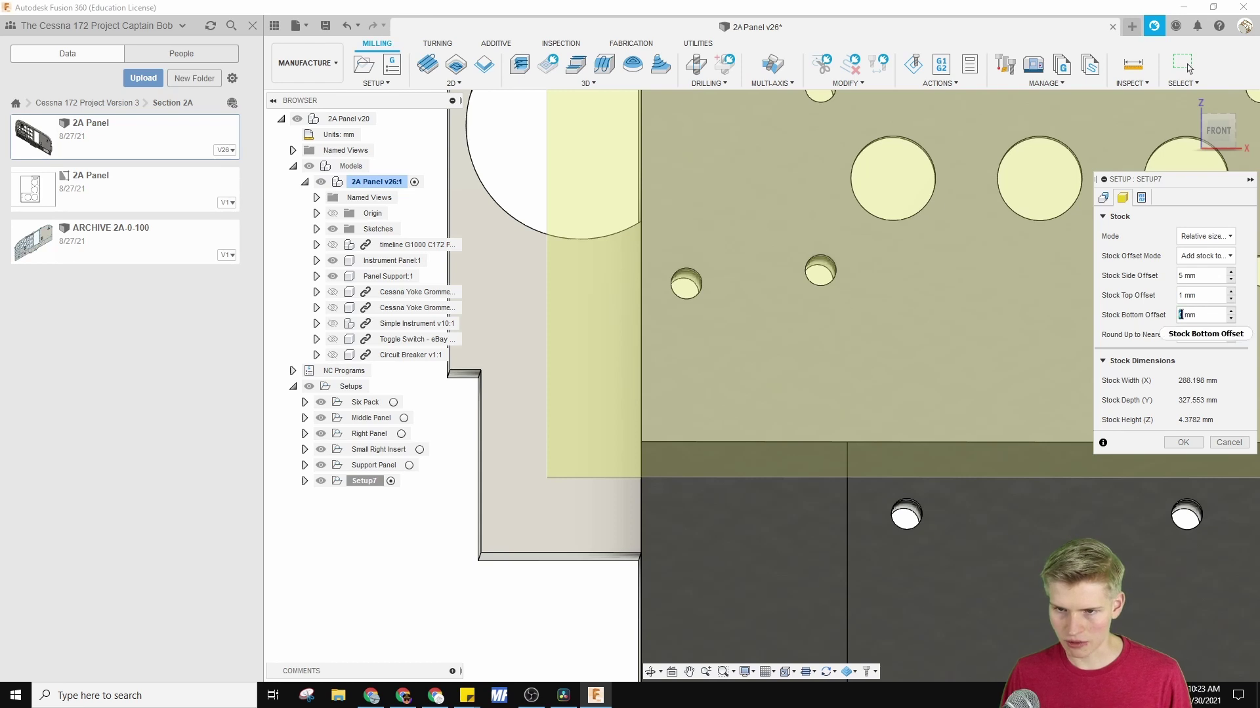
{"action": "key", "text": "Return"}
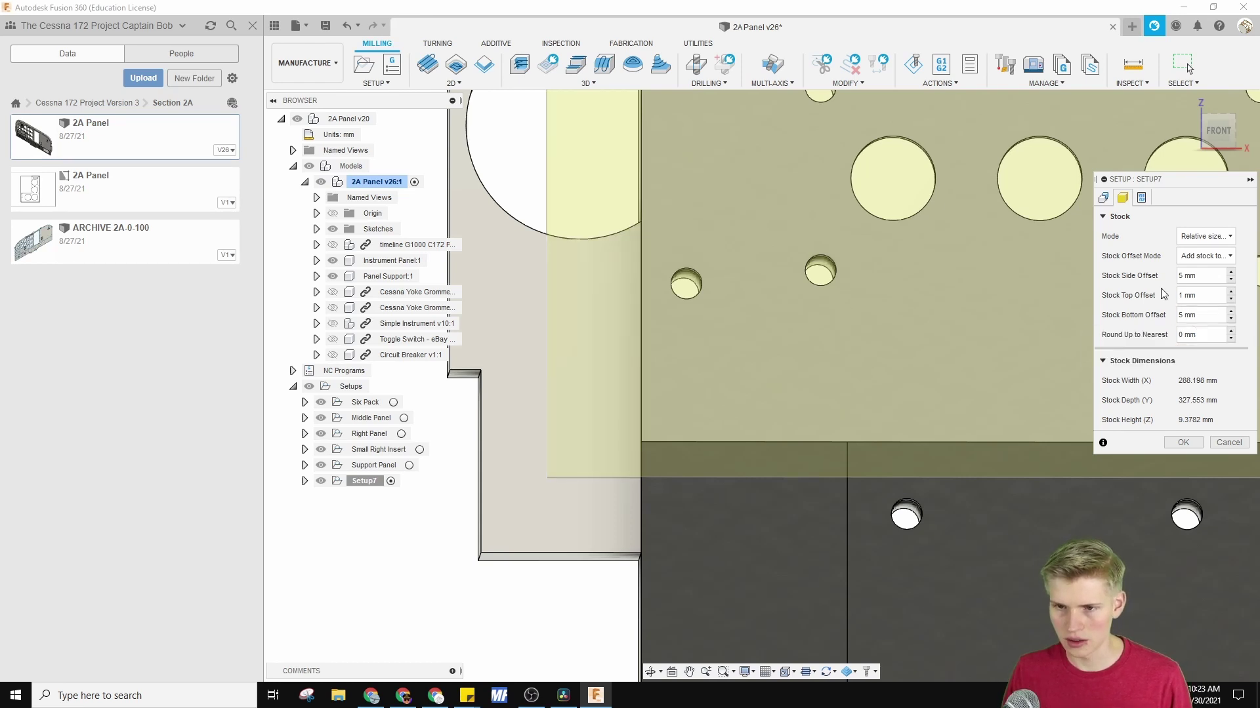
Step: Round the stock size up to the nearest 1 mm, giving 289 × 328 × 10 mm
{"action": "left_click", "coordinate": [1231, 330]}
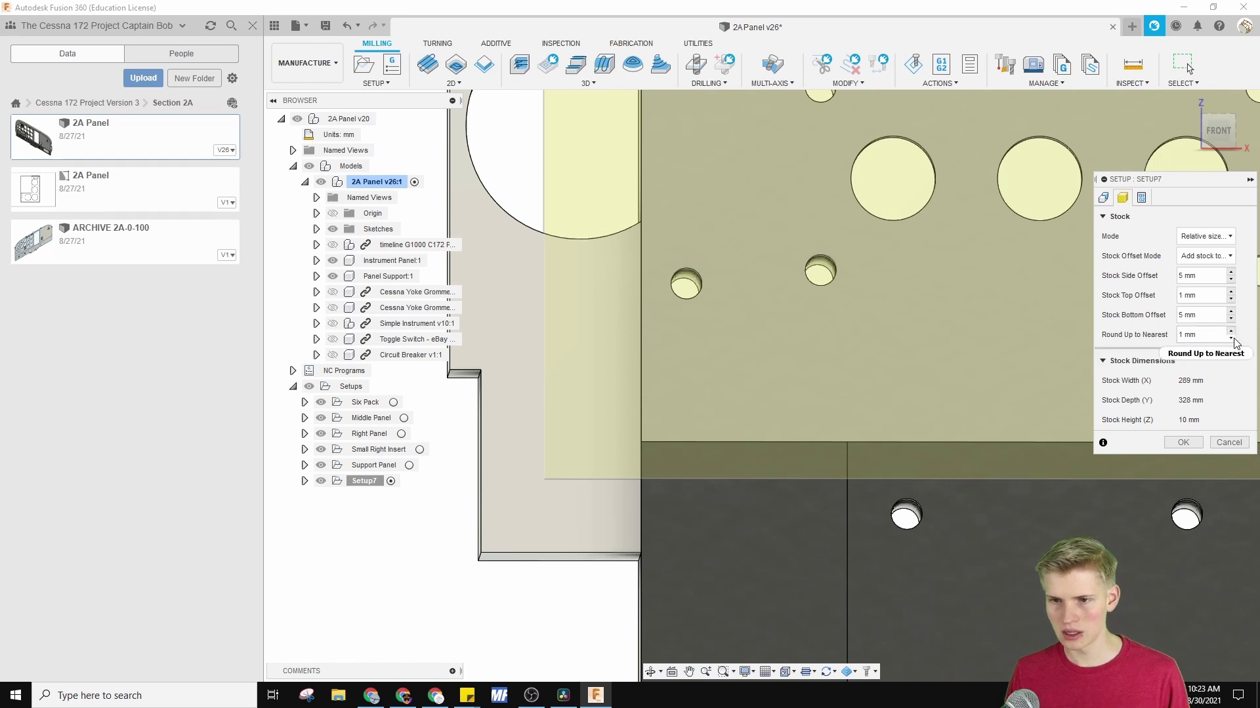
{"action": "left_click", "coordinate": [1231, 338]}
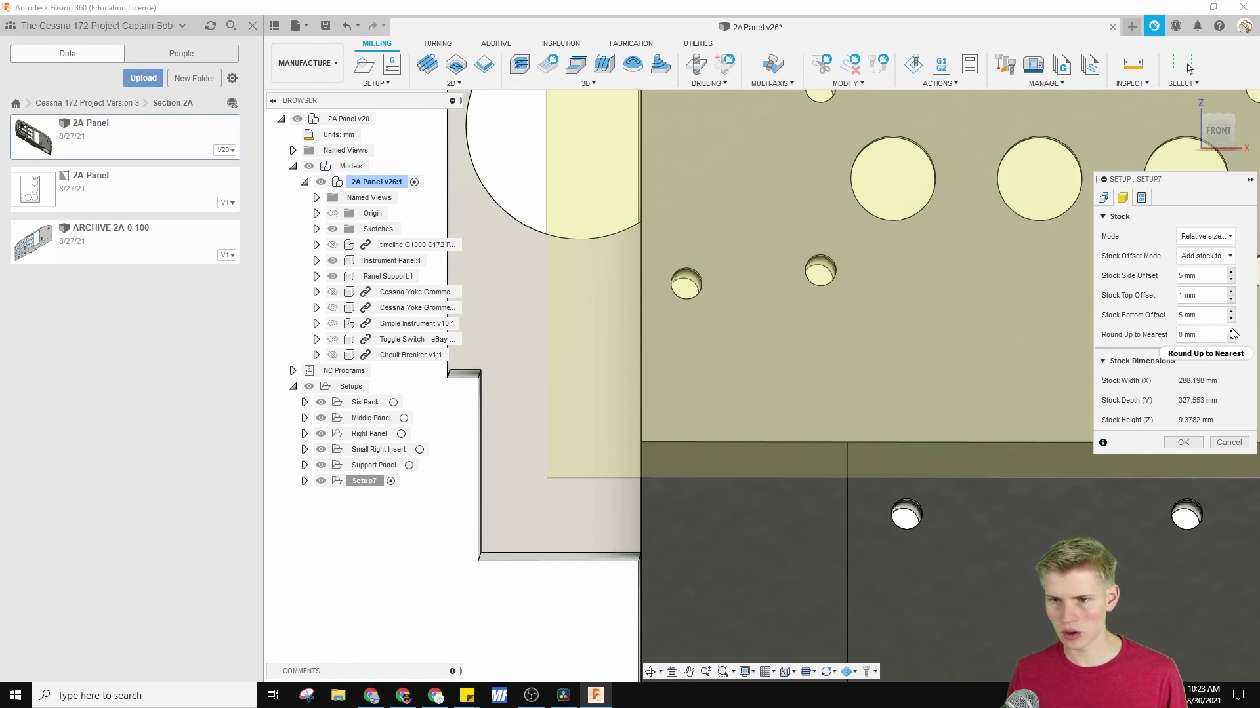
{"action": "left_click", "coordinate": [1231, 330]}
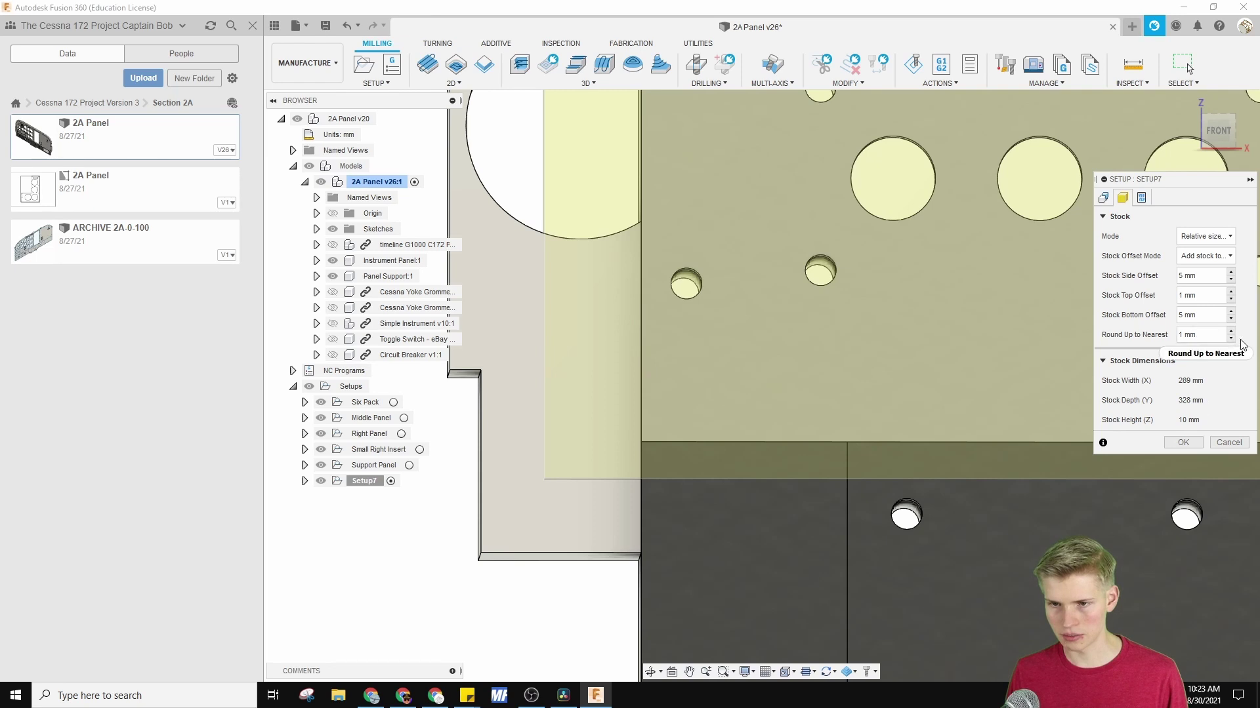
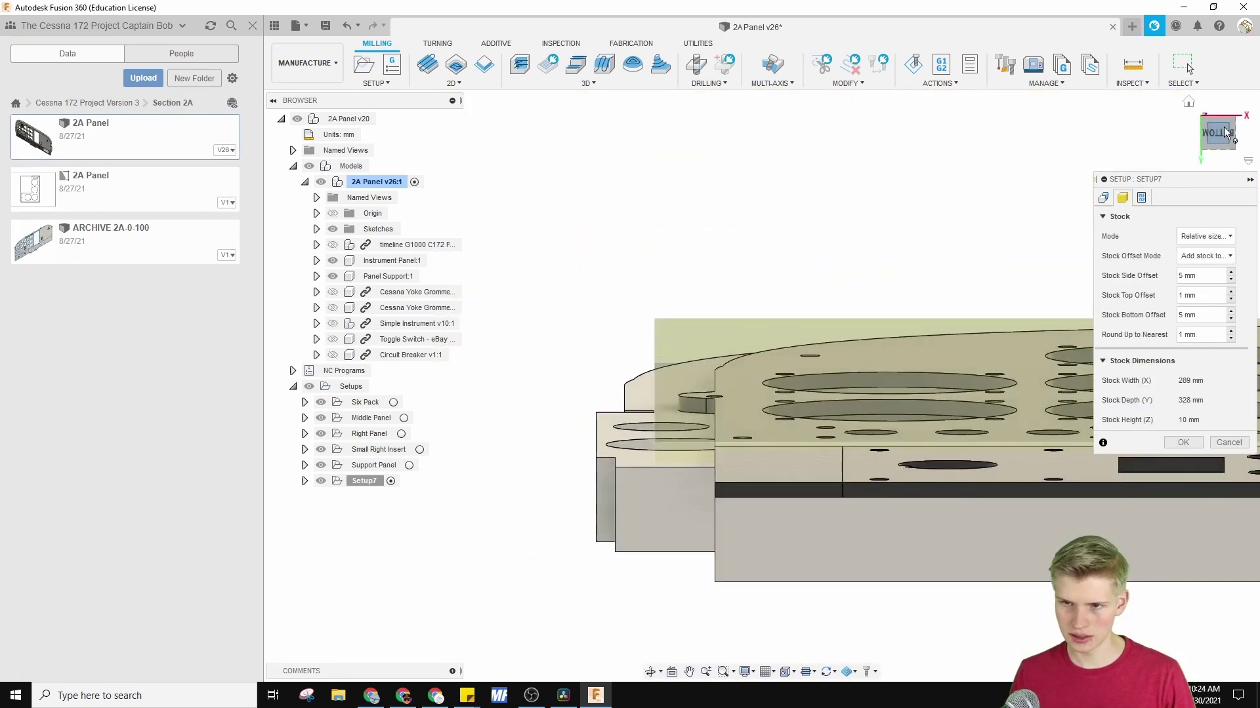
Step: Review Setup7's relative-size stock: 5 mm side/bottom and 1 mm top offsets, 289×328×10 mm
{"action": "scroll", "coordinate": [782, 508], "scroll_direction": "up", "scroll_amount": 3}
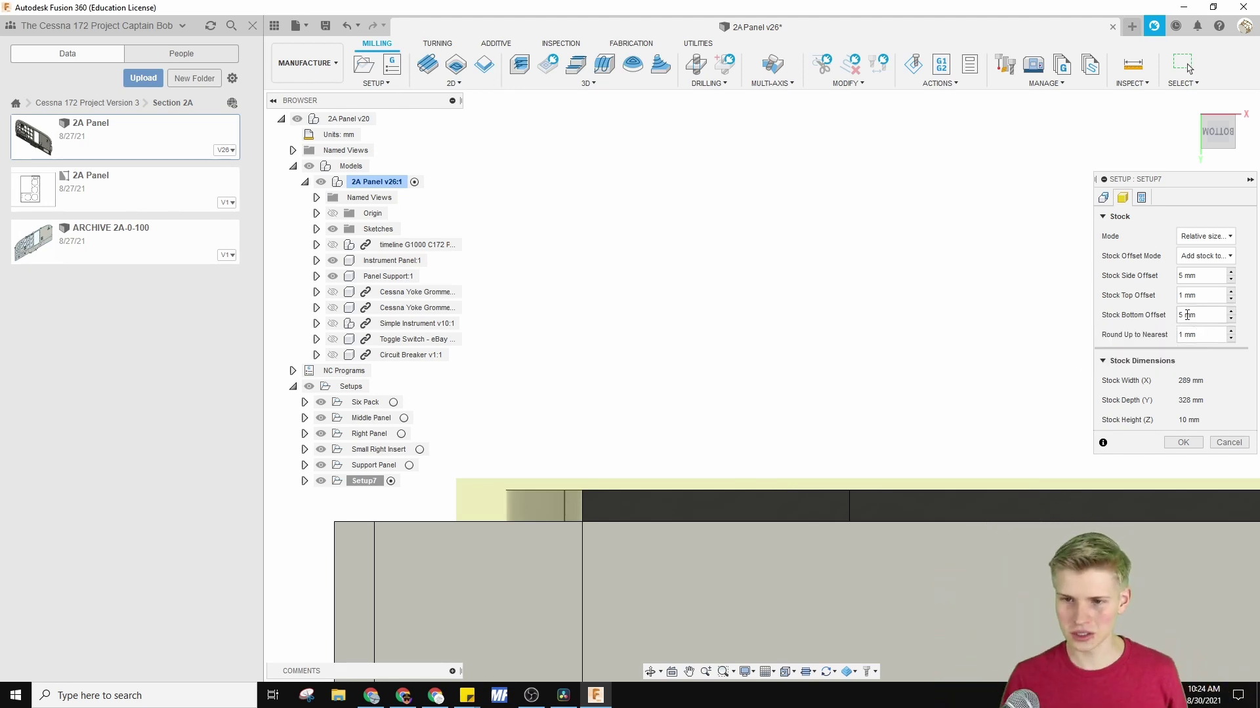
Step: Change the stock top offset to 0 mm, keeping round-up at 1 mm, for 289×328×9 mm stock
{"action": "left_click", "coordinate": [1195, 297]}
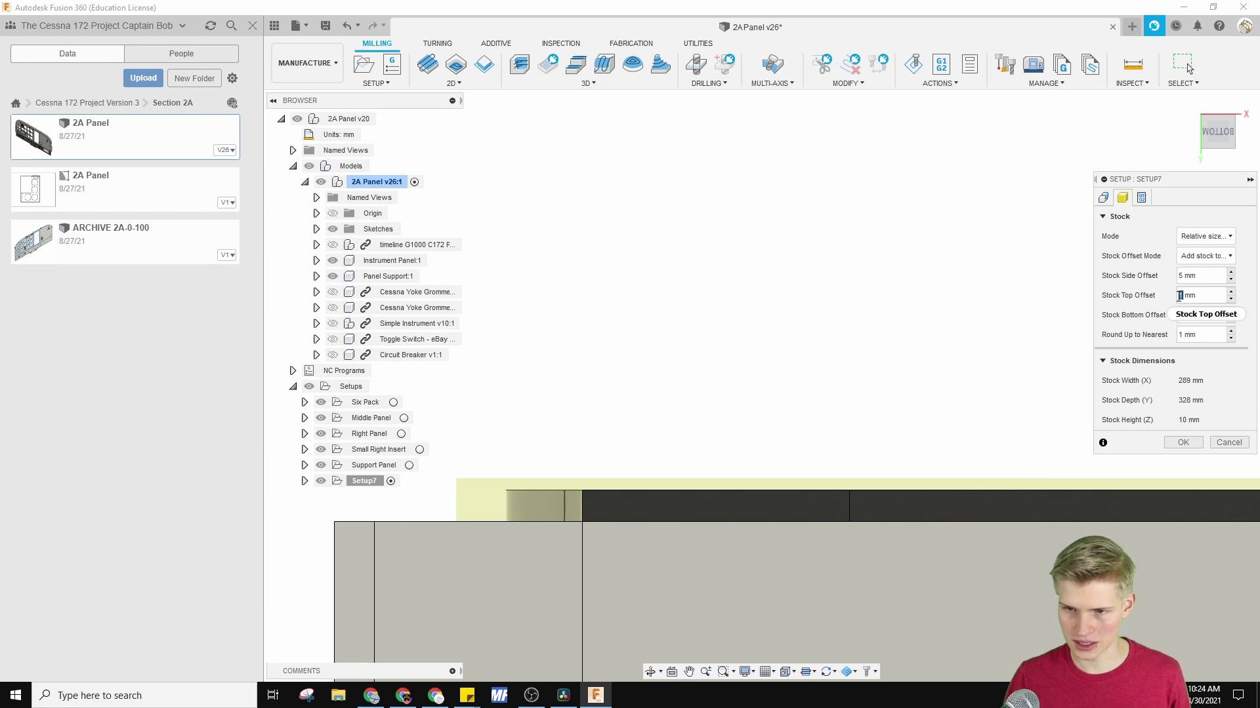
{"action": "type", "text": "0"}
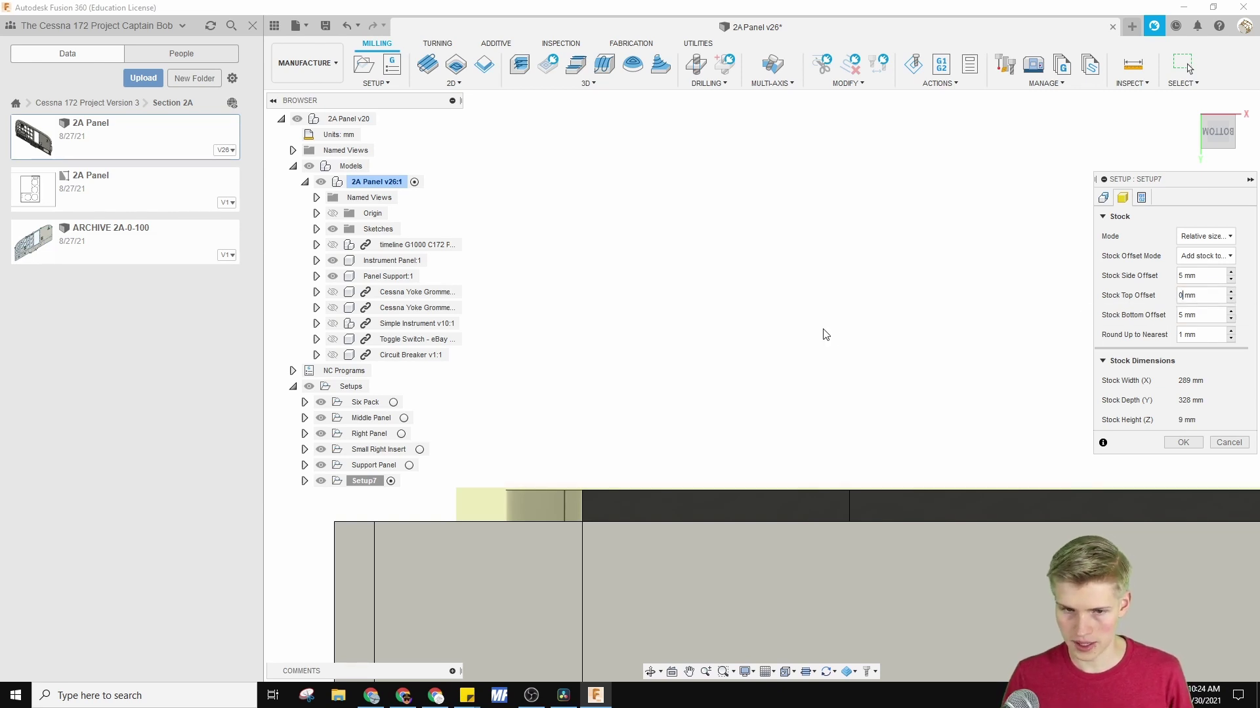
{"action": "middle_click_drag", "start_coordinate": [840, 343], "coordinate": [1186, 144], "text": "shift"}
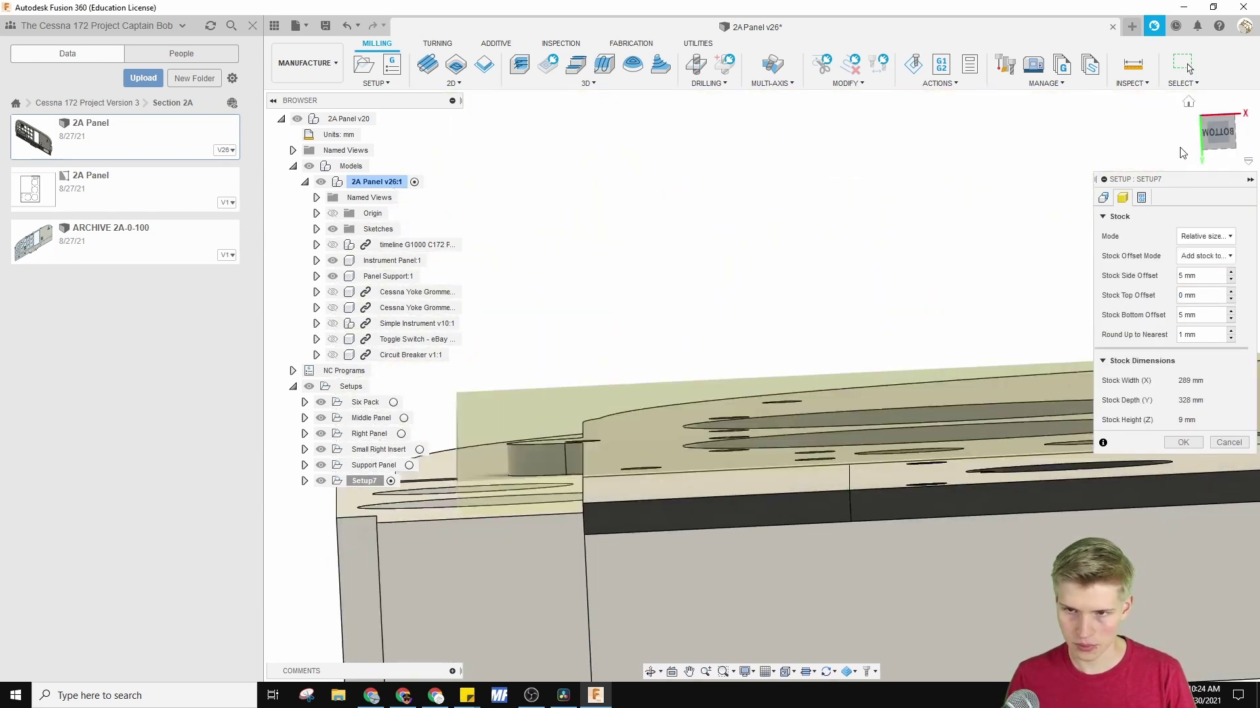
{"action": "left_click", "coordinate": [1216, 138]}
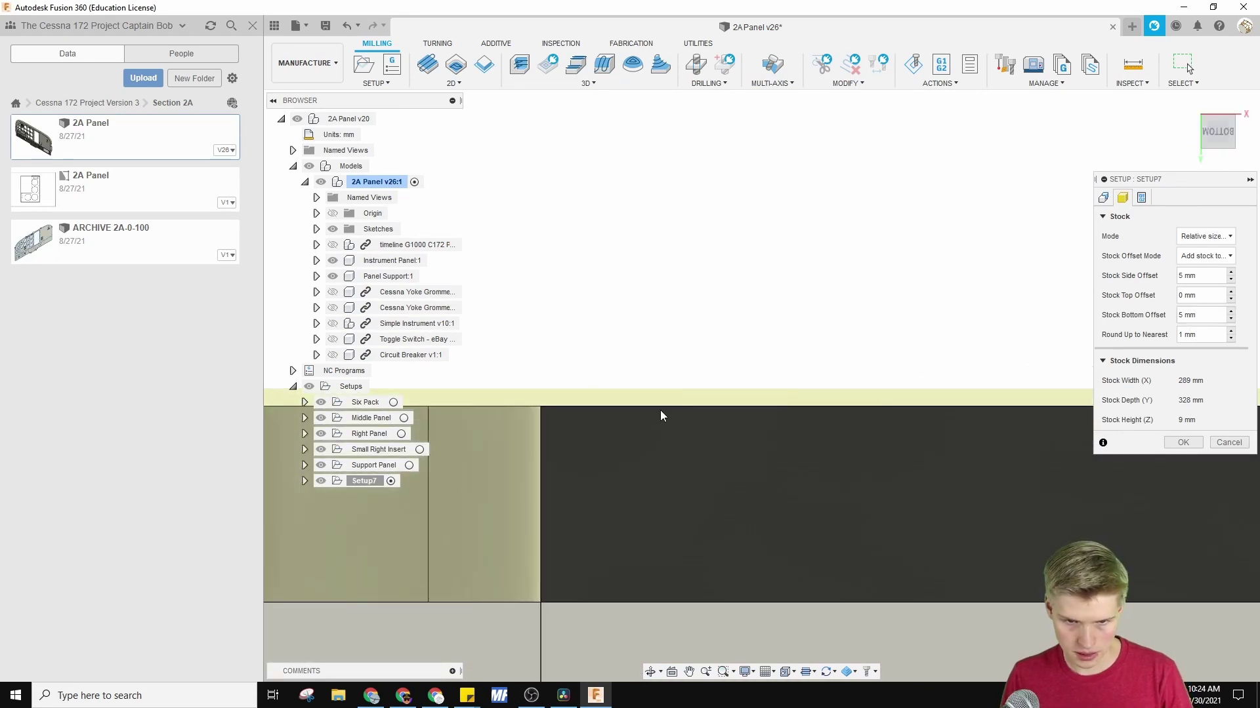
{"action": "scroll", "coordinate": [757, 399], "scroll_direction": "down", "scroll_amount": 2}
{"action": "left_click", "coordinate": [1232, 338]}
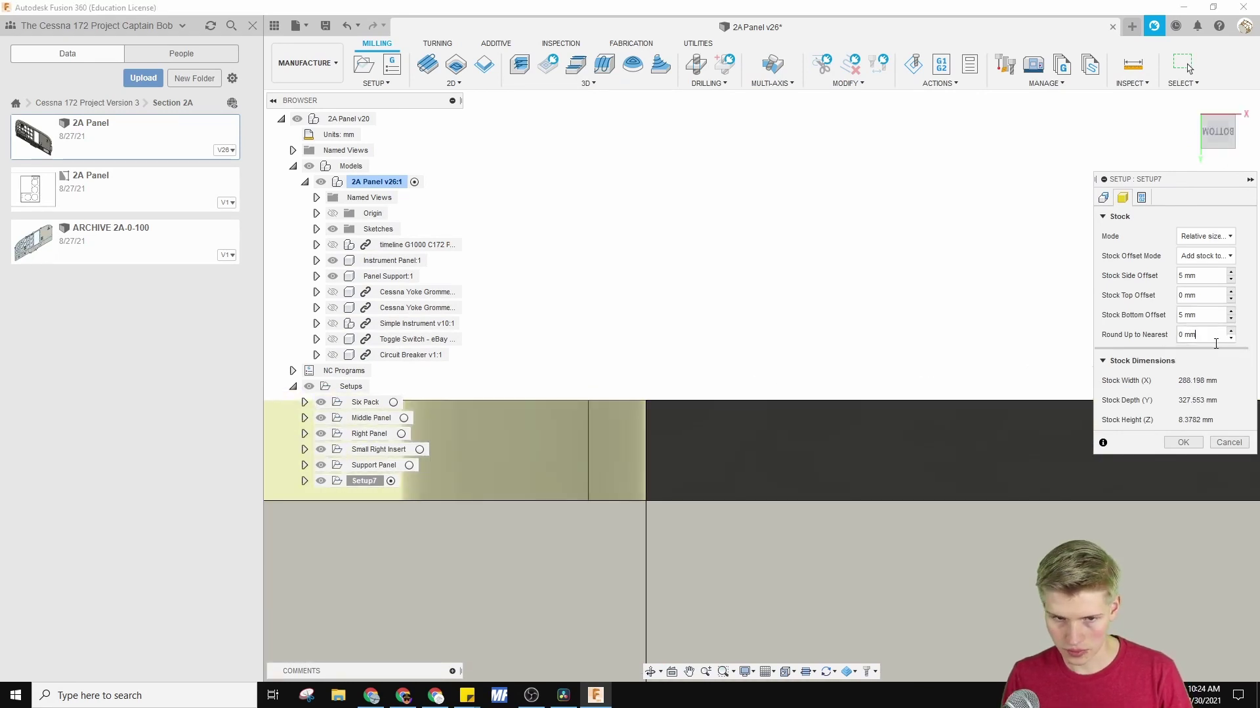
{"action": "left_click", "coordinate": [1231, 330]}
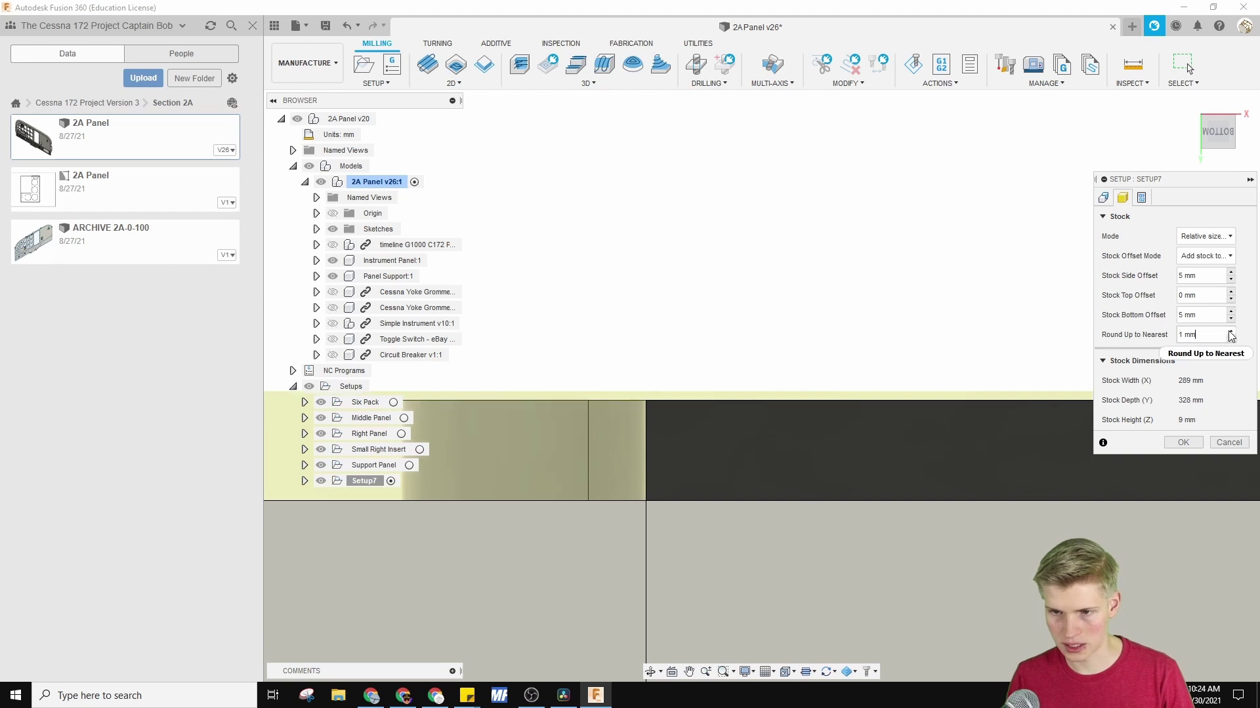
{"action": "scroll", "coordinate": [912, 368], "scroll_direction": "up", "scroll_amount": 5}
{"action": "scroll", "coordinate": [922, 349], "scroll_direction": "down", "scroll_amount": 5}
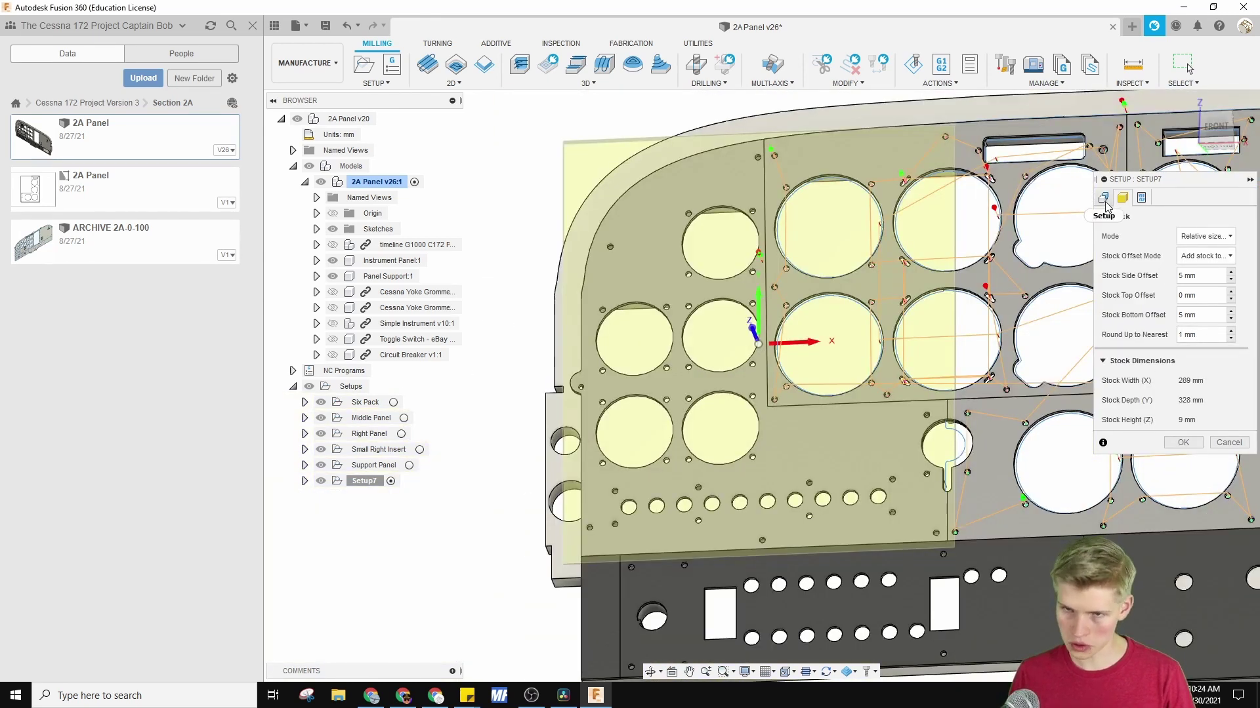
Step: Place the setup's work origin at the stock box's bottom-left corner
{"action": "left_click", "coordinate": [1103, 198]}
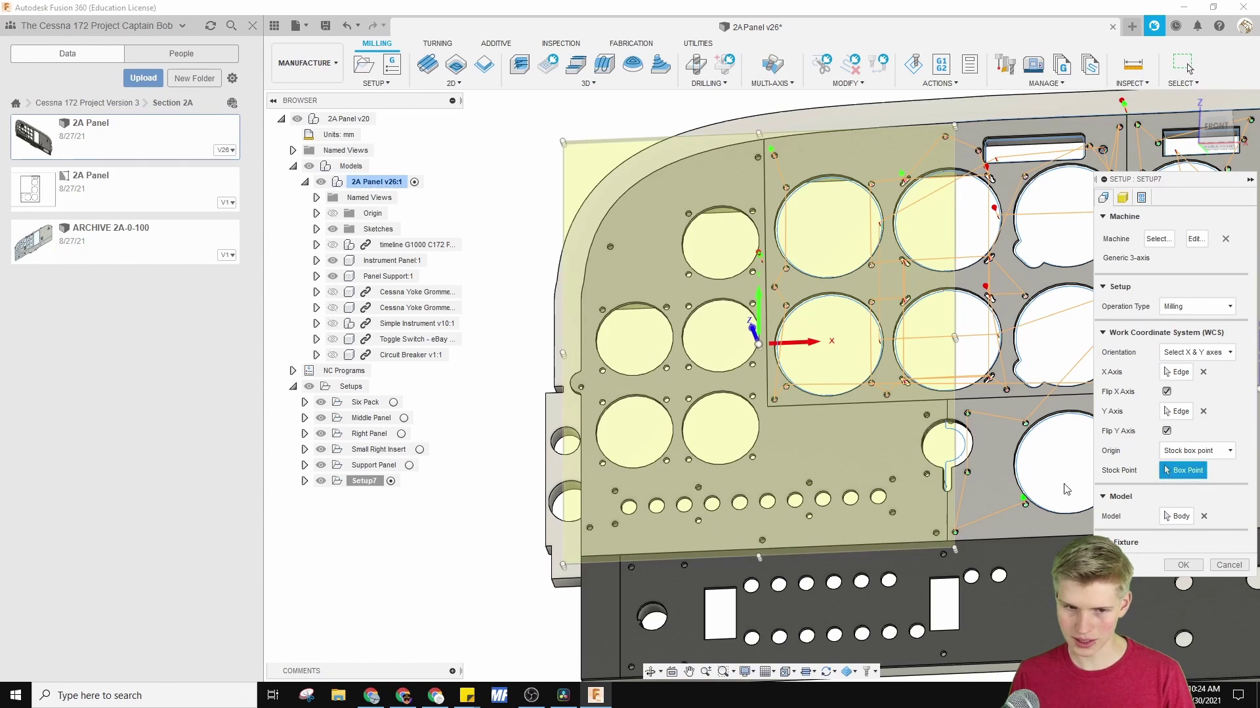
{"action": "left_click", "coordinate": [563, 565]}
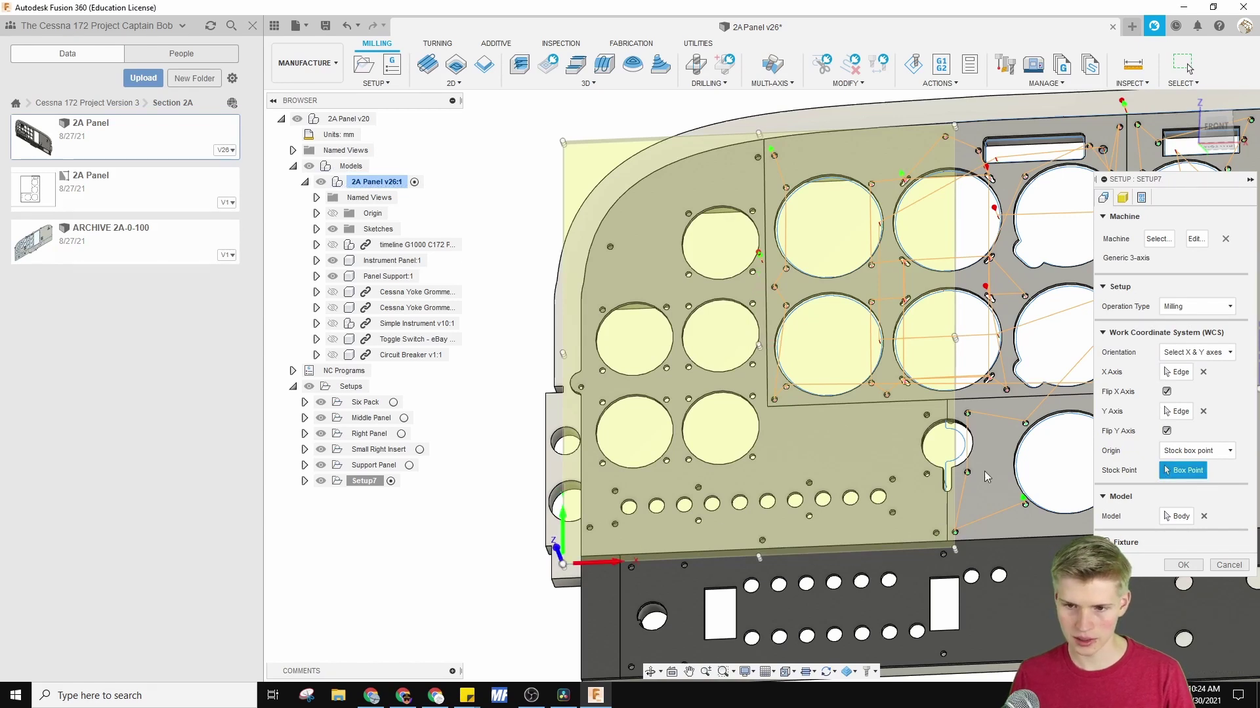
{"action": "left_click", "coordinate": [1123, 198]}
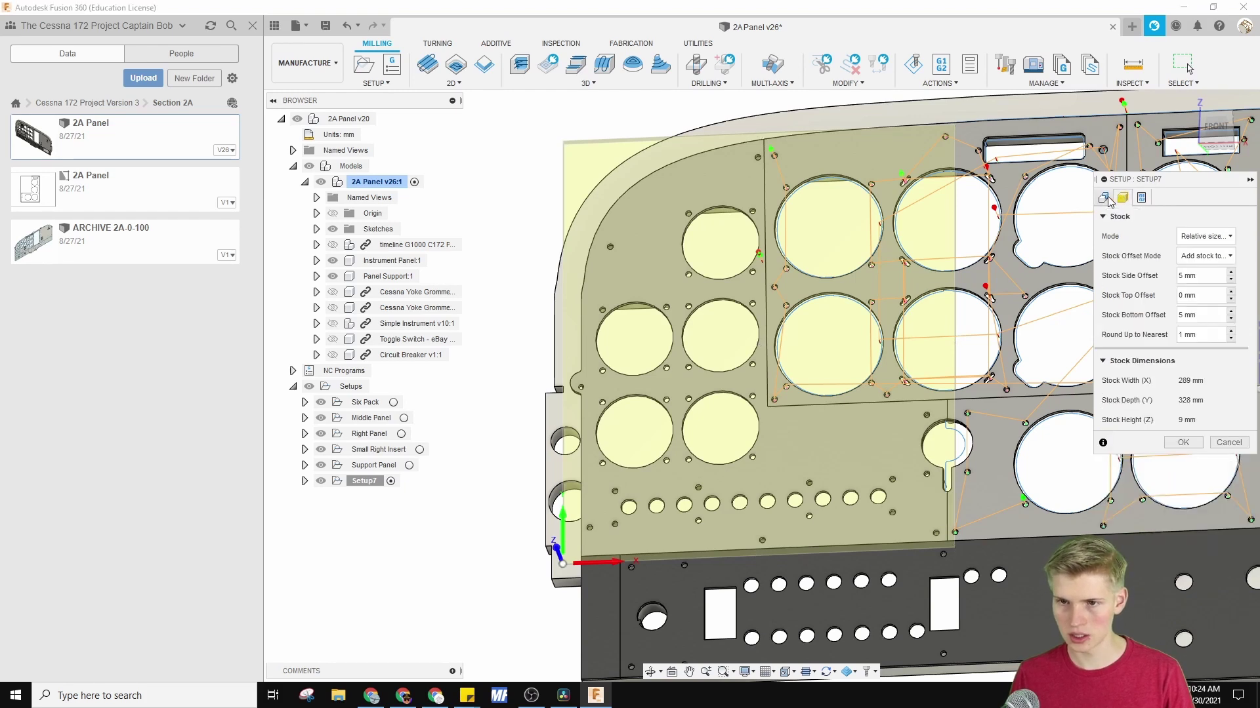
{"action": "left_click", "coordinate": [1103, 198]}
Step: Inspect the origin, top-right slot and lower switch box, then recheck the stock settings
{"action": "middle_click_drag", "start_coordinate": [656, 472], "coordinate": [581, 540], "text": "shift"}
{"action": "scroll", "coordinate": [581, 540], "scroll_direction": "up", "scroll_amount": 6}
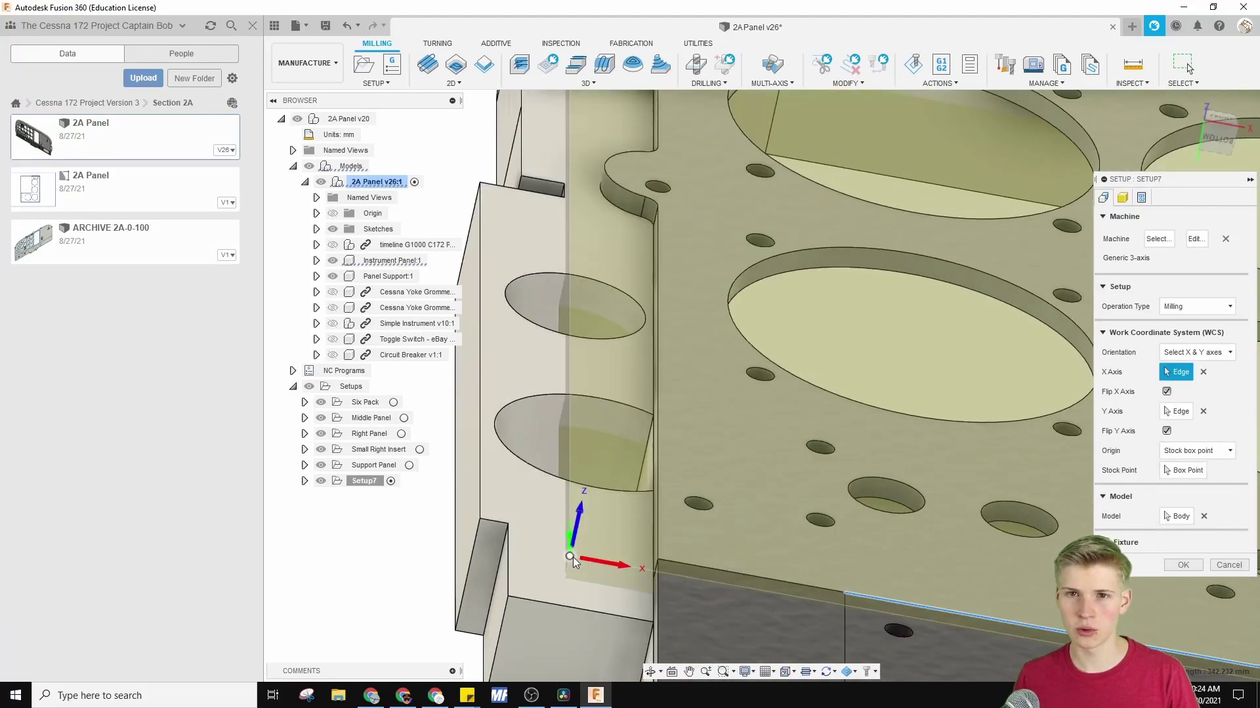
{"action": "middle_click_drag", "start_coordinate": [576, 554], "coordinate": [767, 456], "text": "shift"}
{"action": "scroll", "coordinate": [765, 451], "scroll_direction": "down", "scroll_amount": 5}
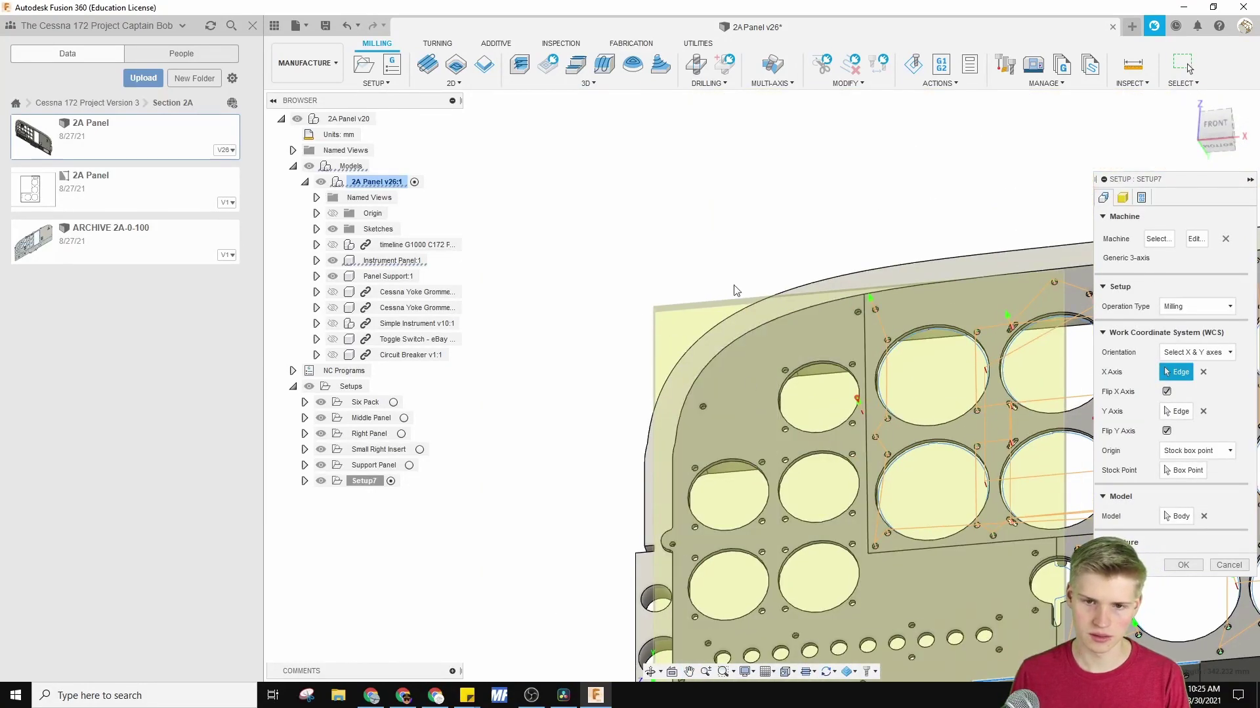
{"action": "scroll", "coordinate": [938, 302], "scroll_direction": "down", "scroll_amount": 1}
{"action": "middle_click_drag", "start_coordinate": [951, 328], "coordinate": [957, 322]}
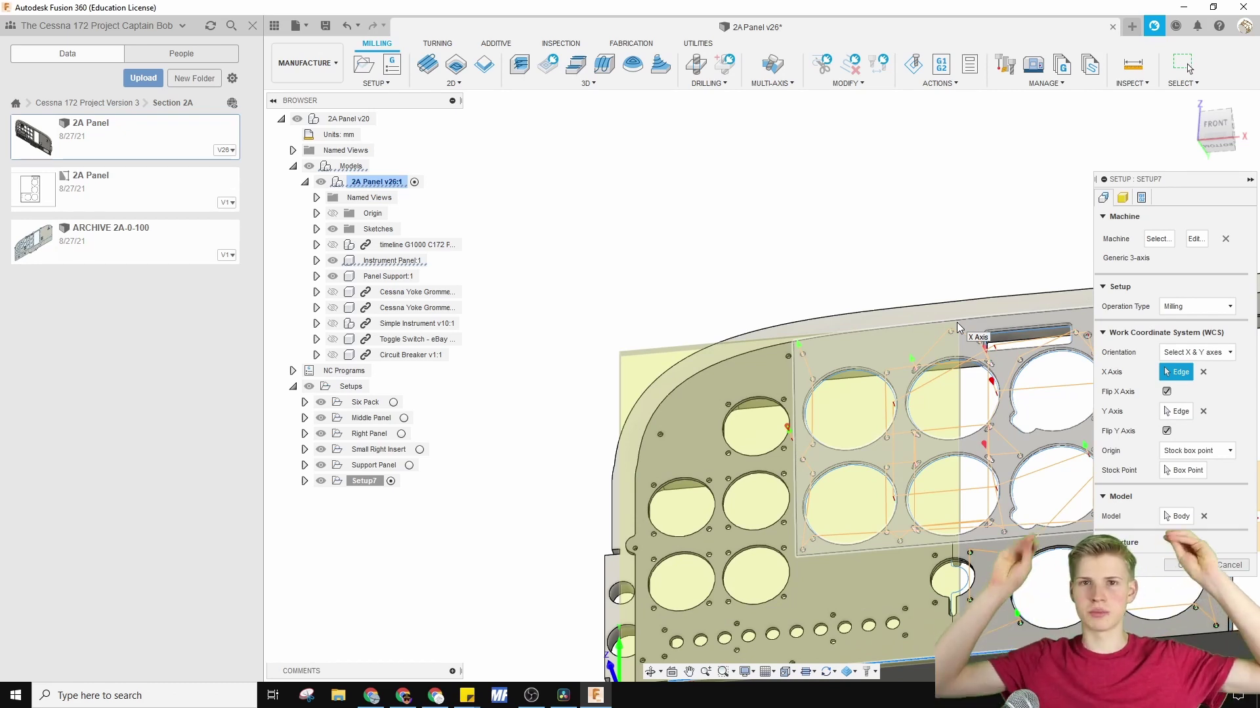
{"action": "middle_click_drag", "start_coordinate": [957, 328], "coordinate": [852, 341]}
{"action": "scroll", "coordinate": [852, 341], "scroll_direction": "down", "scroll_amount": 1}
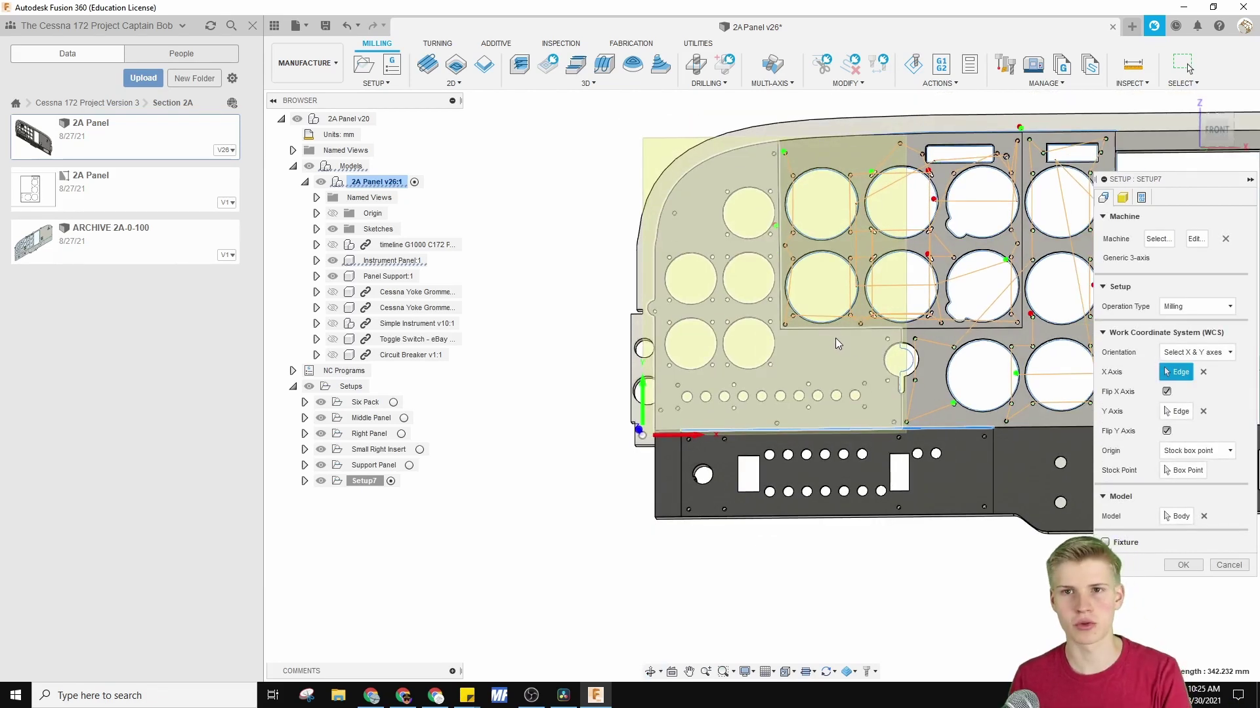
{"action": "scroll", "coordinate": [859, 275], "scroll_direction": "up", "scroll_amount": 2}
{"action": "left_click", "coordinate": [1123, 197]}
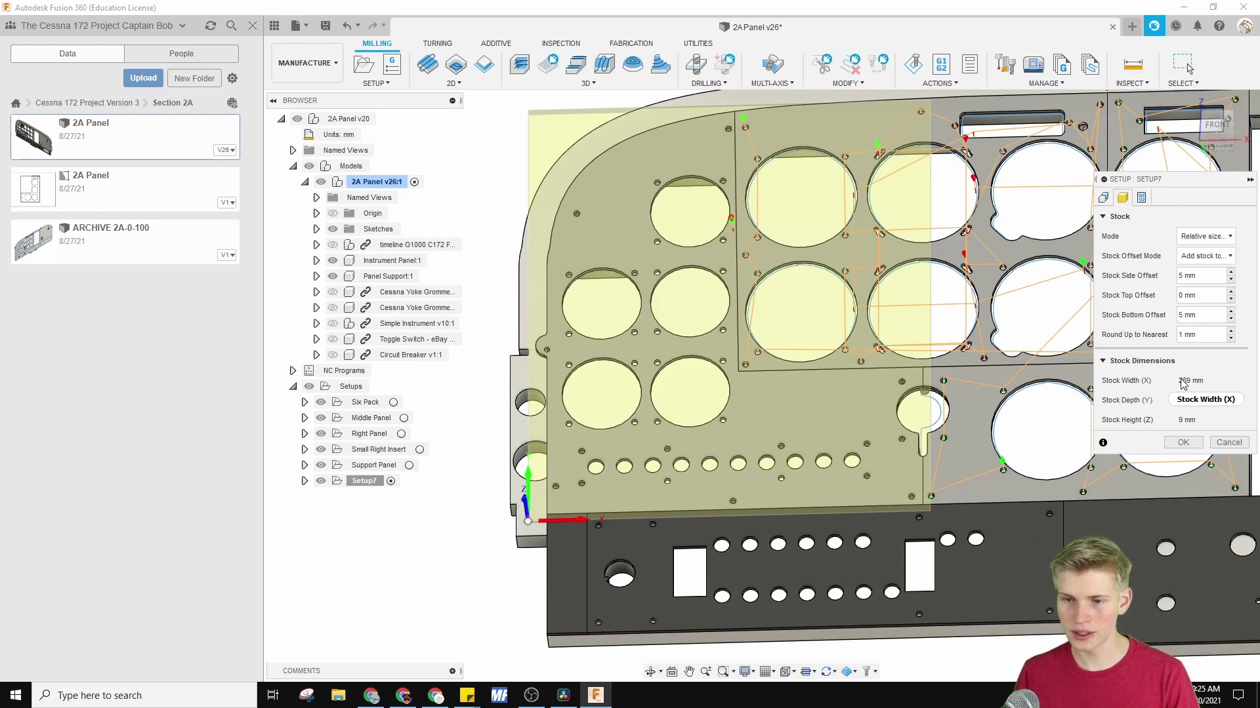
{"action": "scroll", "coordinate": [950, 360], "scroll_direction": "down", "scroll_amount": 1}
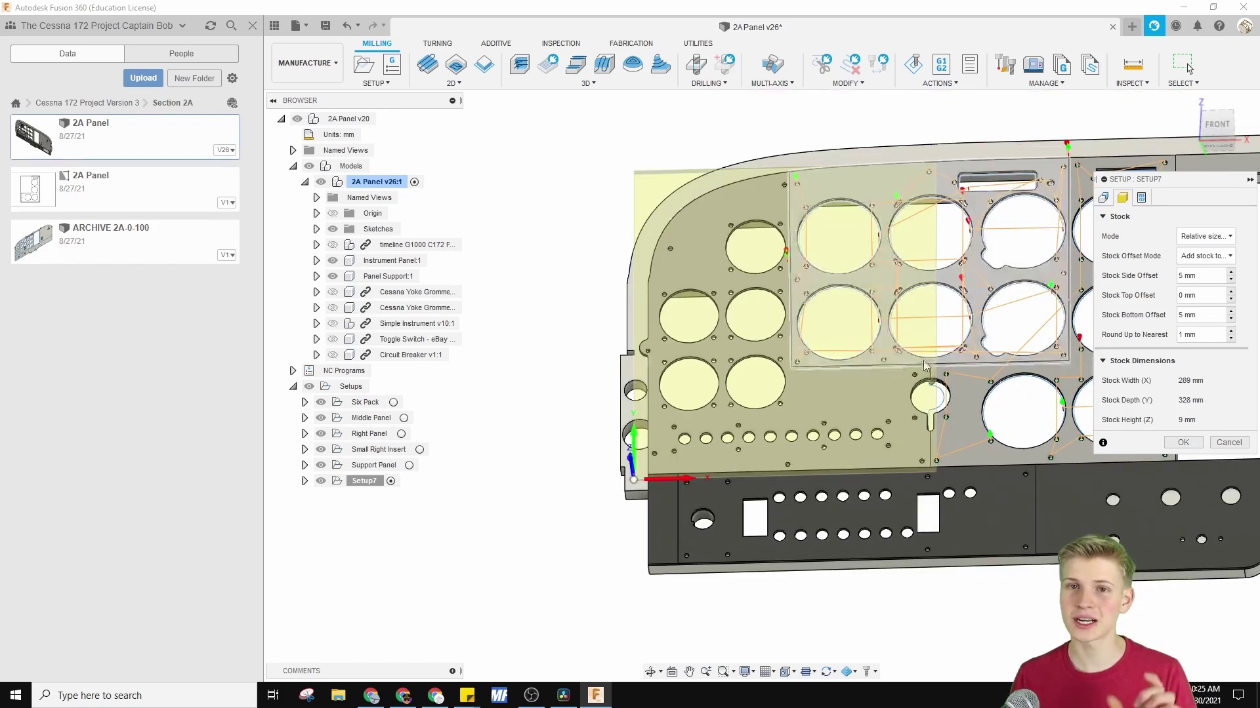
{"action": "scroll", "coordinate": [944, 363], "scroll_direction": "down", "scroll_amount": 4}
{"action": "middle_click_drag", "start_coordinate": [945, 363], "coordinate": [865, 426]}
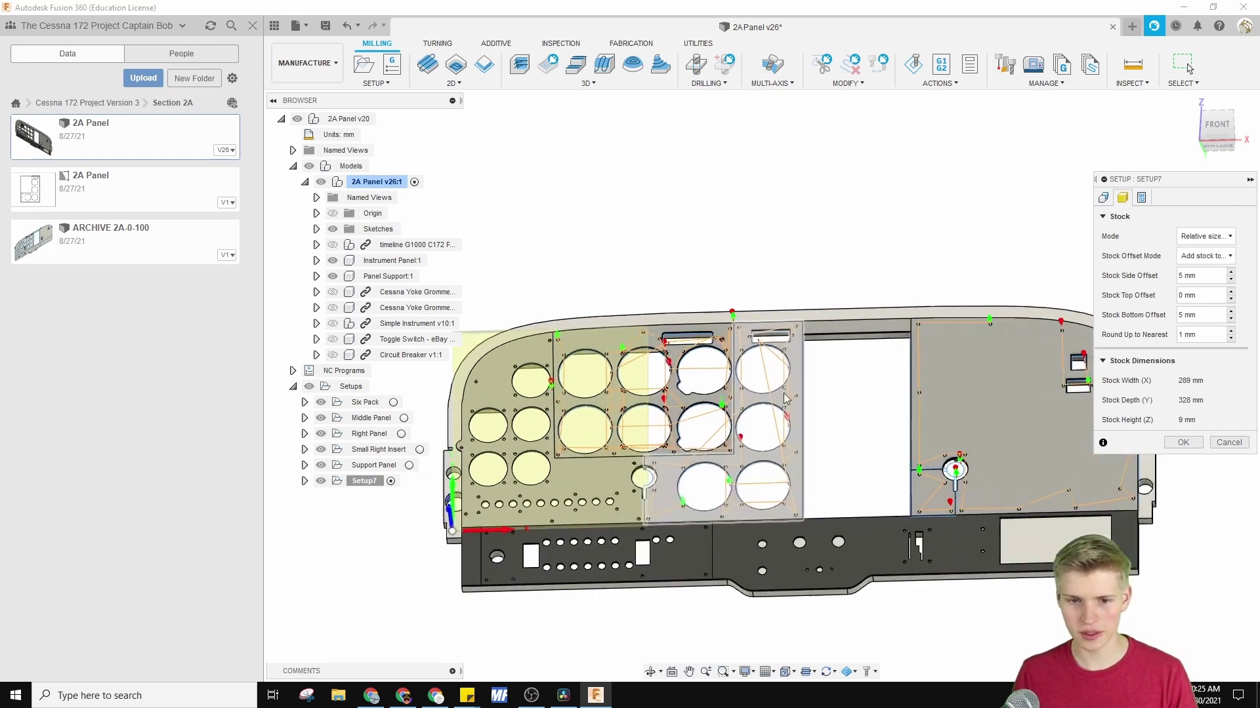
Step: Keep program number 1001 and enter a program comment in the post-processing settings
{"action": "left_click", "coordinate": [1141, 200]}
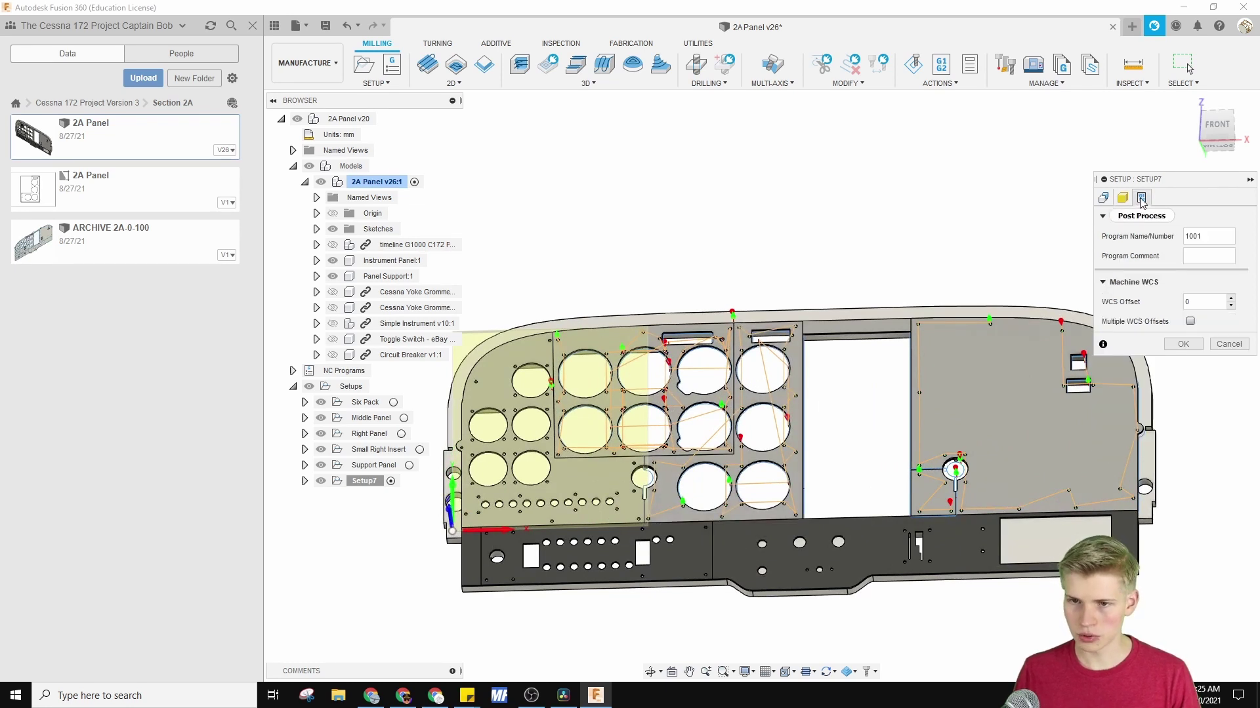
{"action": "double_click", "coordinate": [1229, 235]}
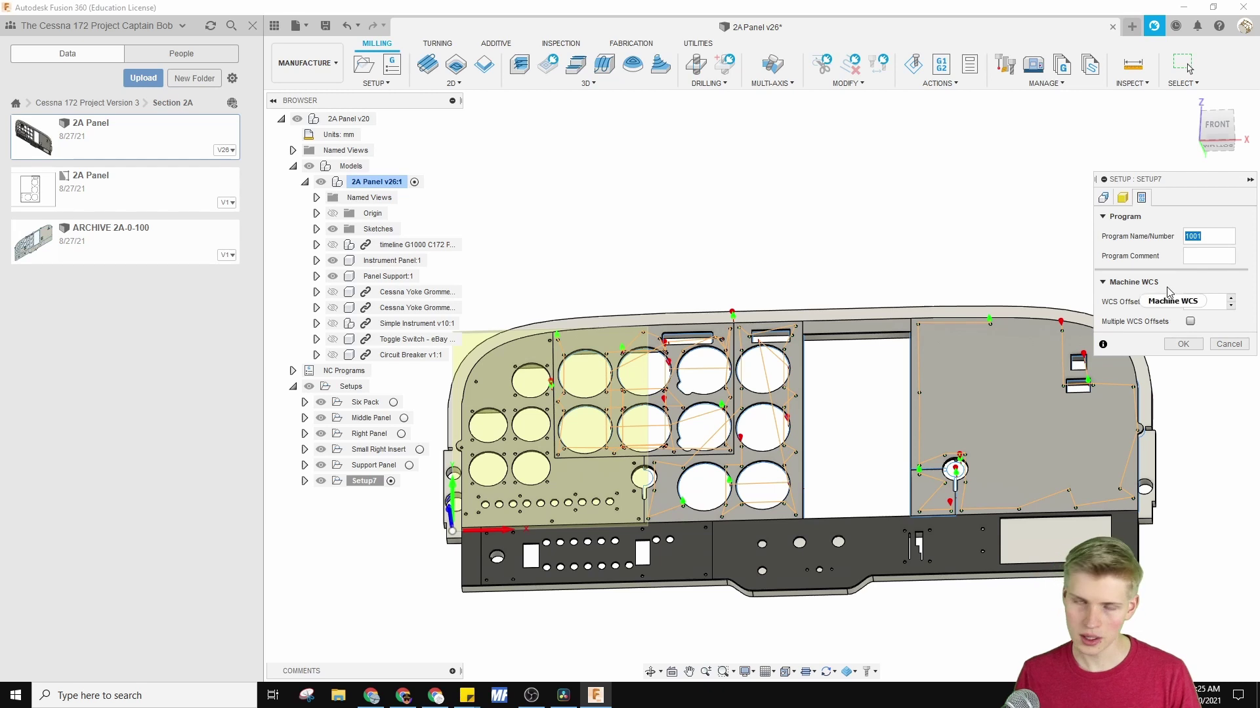
{"action": "left_click", "coordinate": [1224, 256]}
{"action": "type", "text": "Trevor Rocks"}
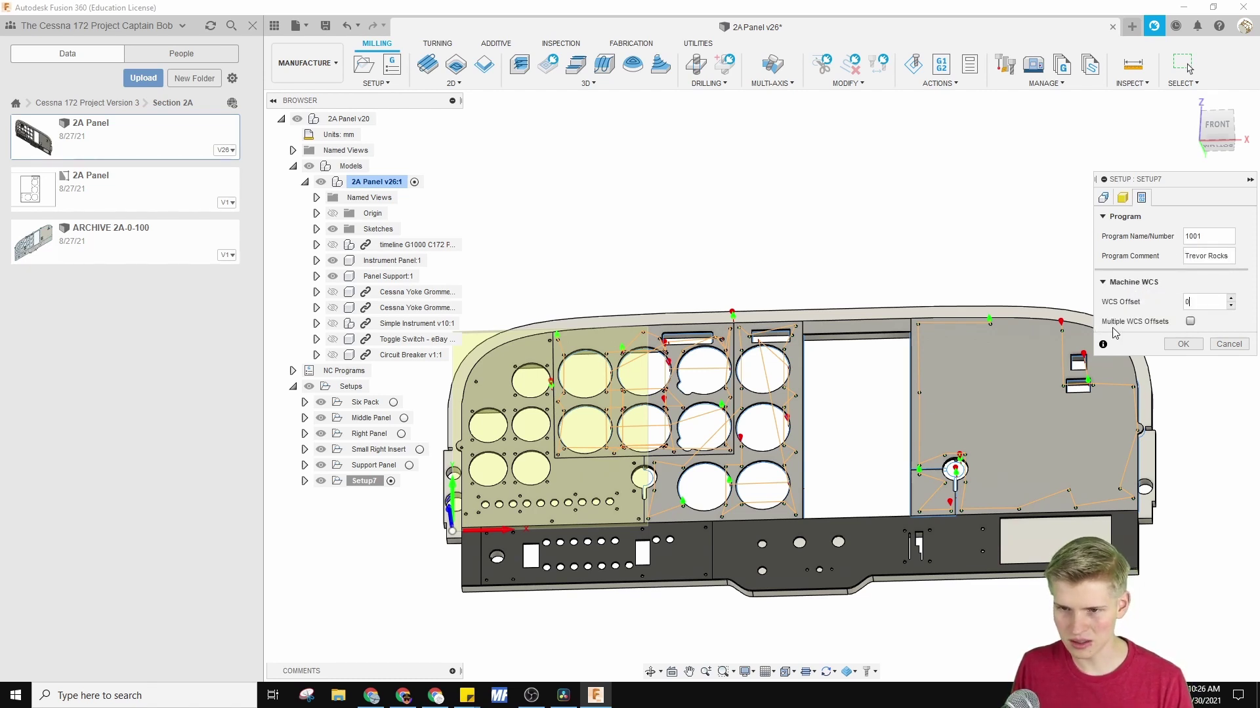
Step: Accept the setup and rename Setup7 to 'Left Panel Light Gray'
{"action": "left_click", "coordinate": [1123, 199]}
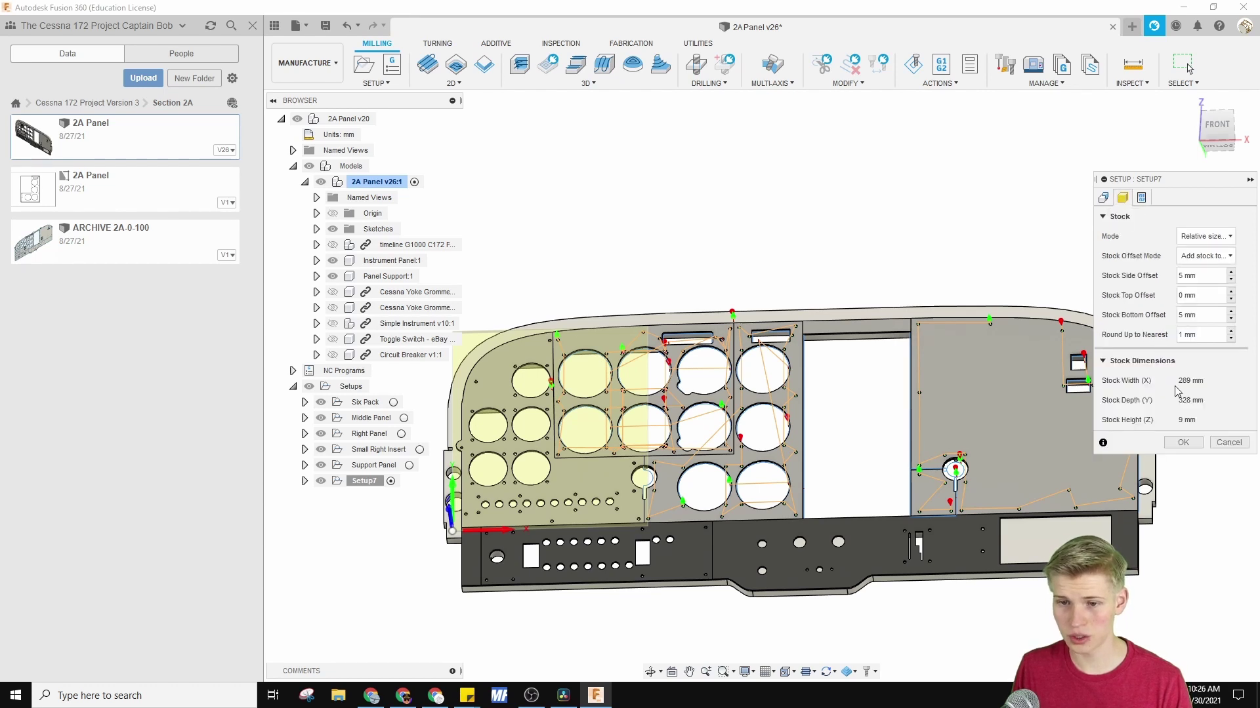
{"action": "left_click", "coordinate": [1184, 444]}
{"action": "left_click", "coordinate": [362, 482]}
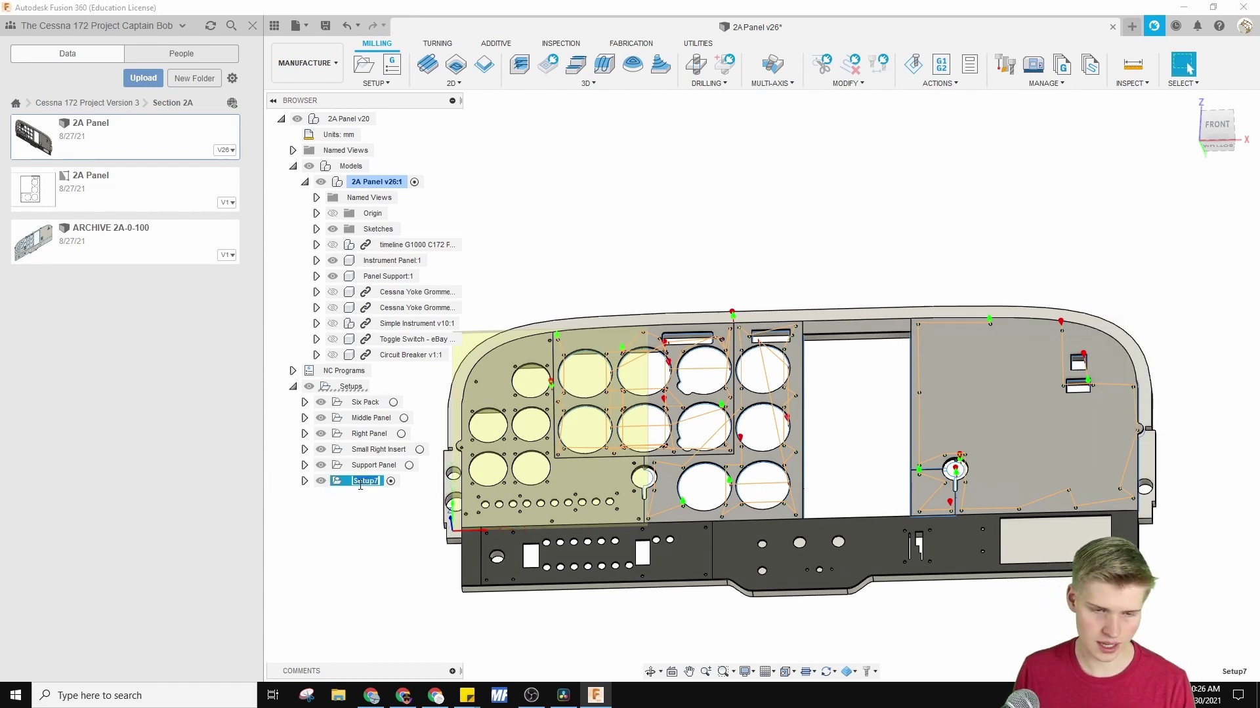
{"action": "type", "text": "Left Panel Light Gray"}
{"action": "key", "text": "Return"}
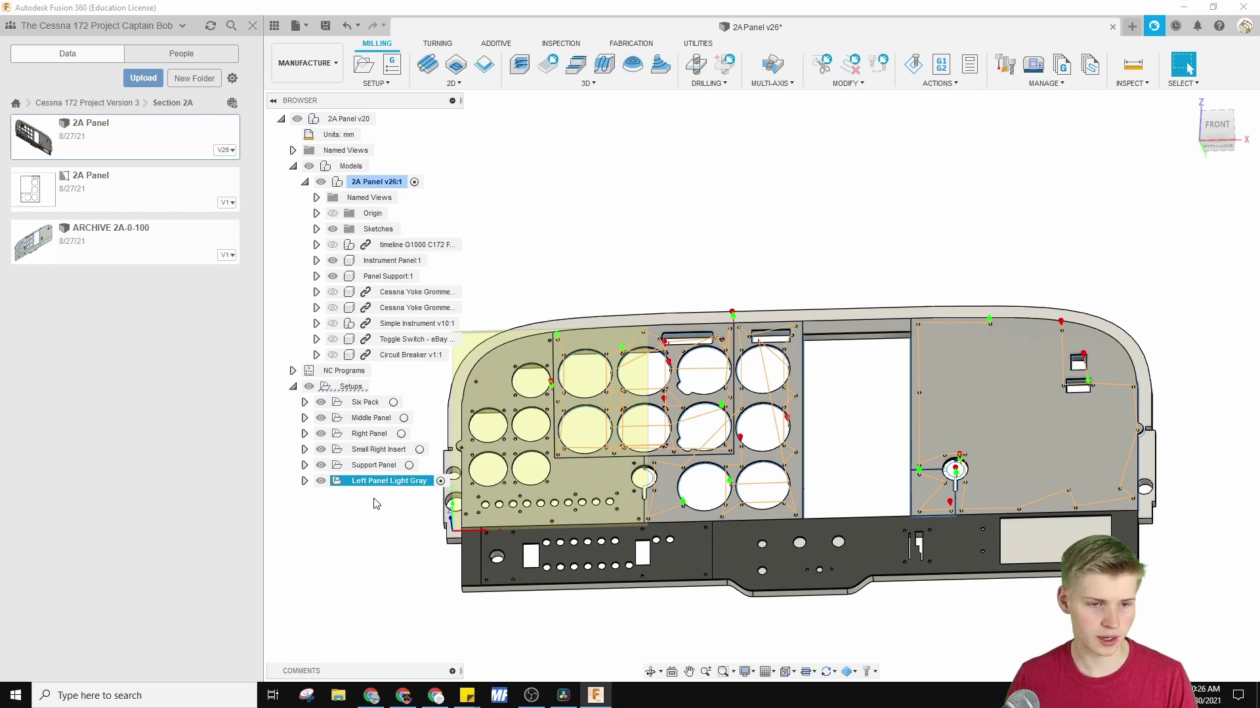
{"action": "scroll", "coordinate": [773, 374], "scroll_direction": "up", "scroll_amount": 3}
{"action": "left_click", "coordinate": [641, 84]}
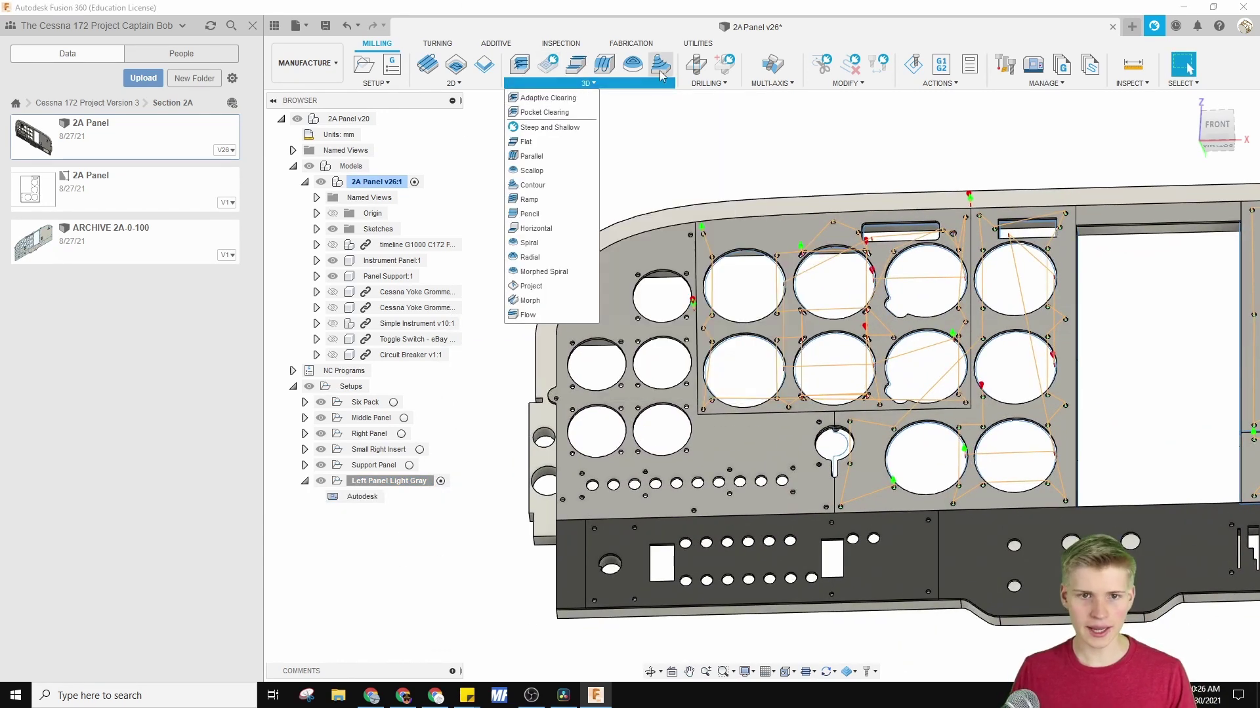
Step: Start a new Contour toolpath and look over the panel's switch-hole area
{"action": "left_click", "coordinate": [532, 185]}
{"action": "scroll", "coordinate": [522, 522], "scroll_direction": "down", "scroll_amount": 2}
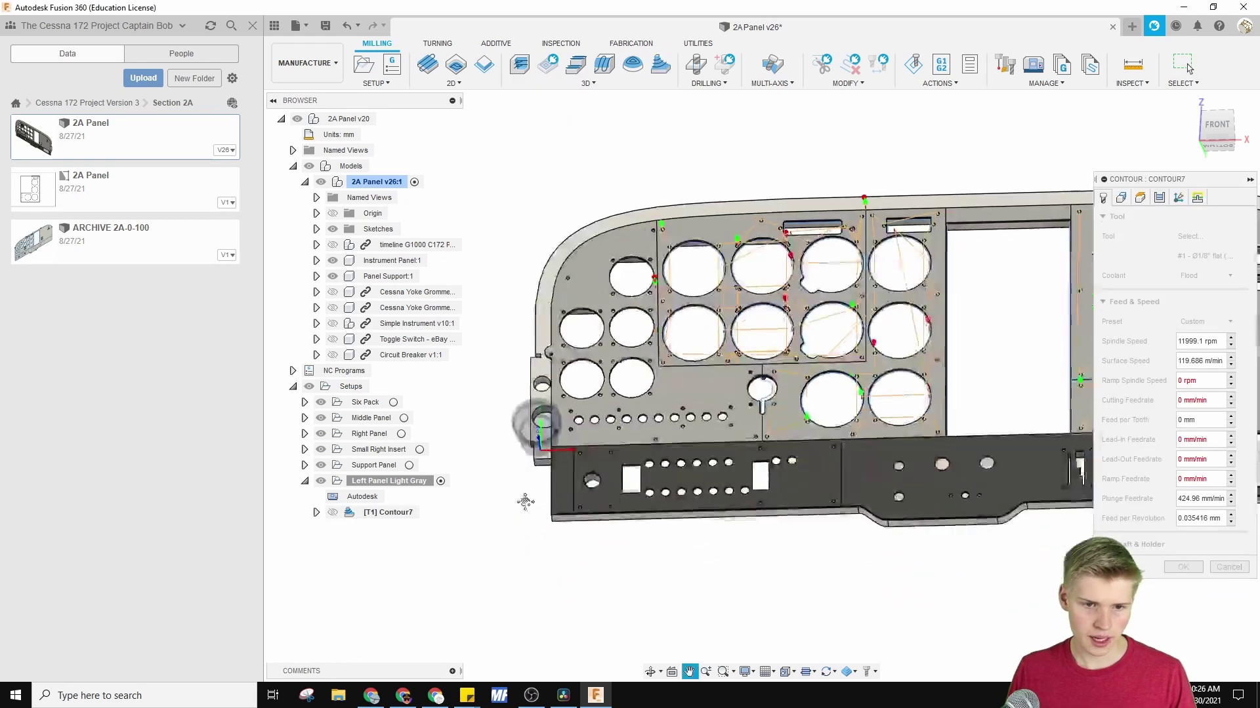
{"action": "scroll", "coordinate": [641, 384], "scroll_direction": "down", "scroll_amount": 2}
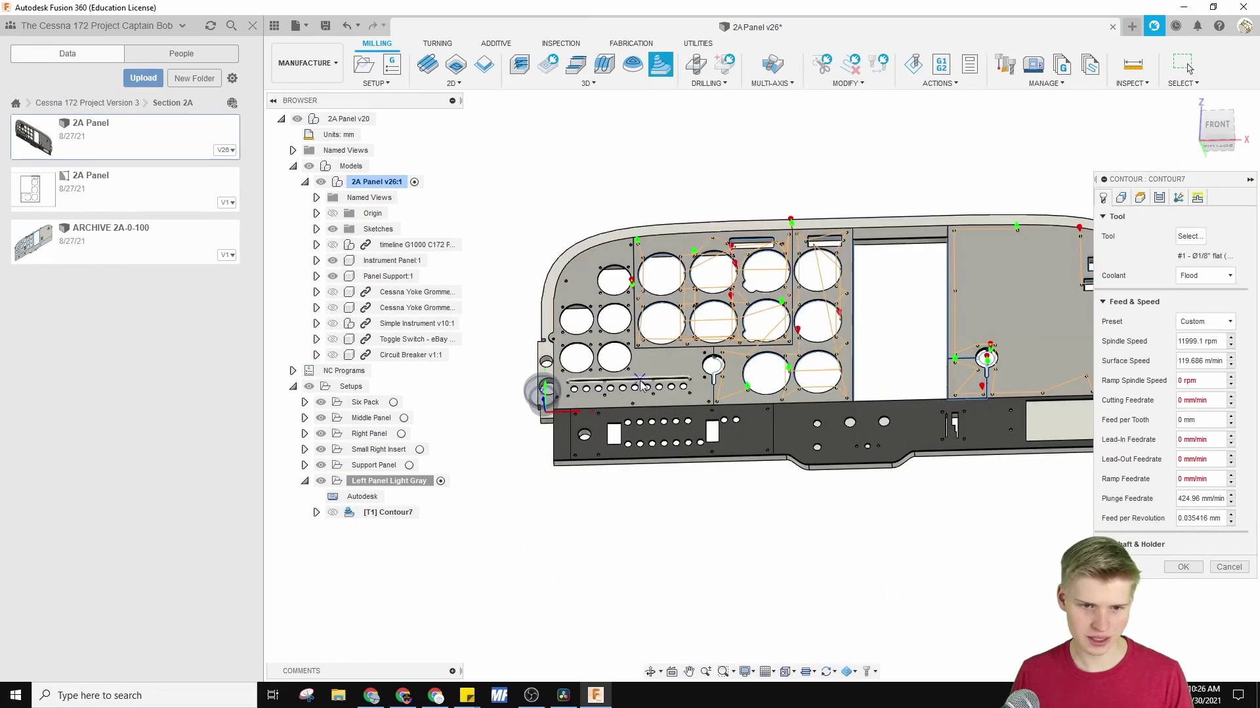
{"action": "scroll", "coordinate": [640, 384], "scroll_direction": "up", "scroll_amount": 6}
{"action": "middle_click_drag", "start_coordinate": [643, 445], "coordinate": [721, 295]}
{"action": "scroll", "coordinate": [697, 400], "scroll_direction": "up", "scroll_amount": 2}
{"action": "scroll", "coordinate": [722, 295], "scroll_direction": "up", "scroll_amount": 5}
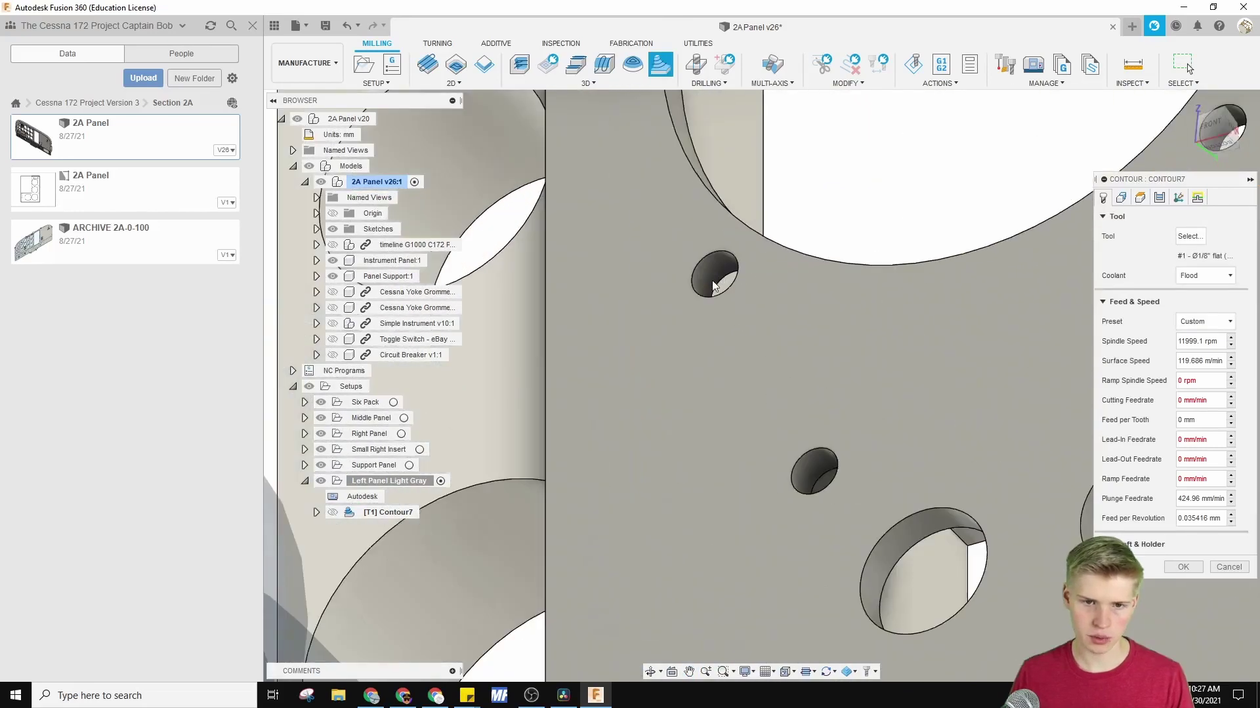
{"action": "scroll", "coordinate": [737, 290], "scroll_direction": "down", "scroll_amount": 8}
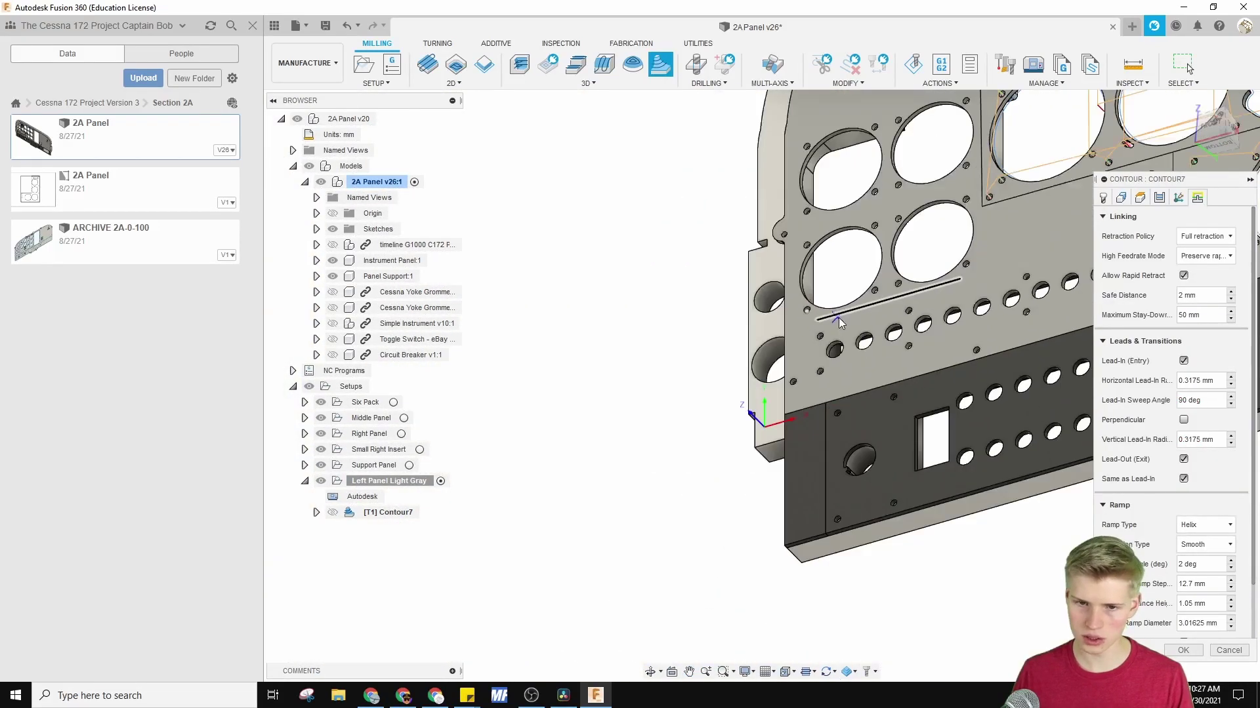
{"action": "left_click", "coordinate": [1215, 126]}
Step: Apply the Plastics - Roughing feed and speed preset, giving 289.02 mm/min cutting feed
{"action": "left_click", "coordinate": [1102, 197]}
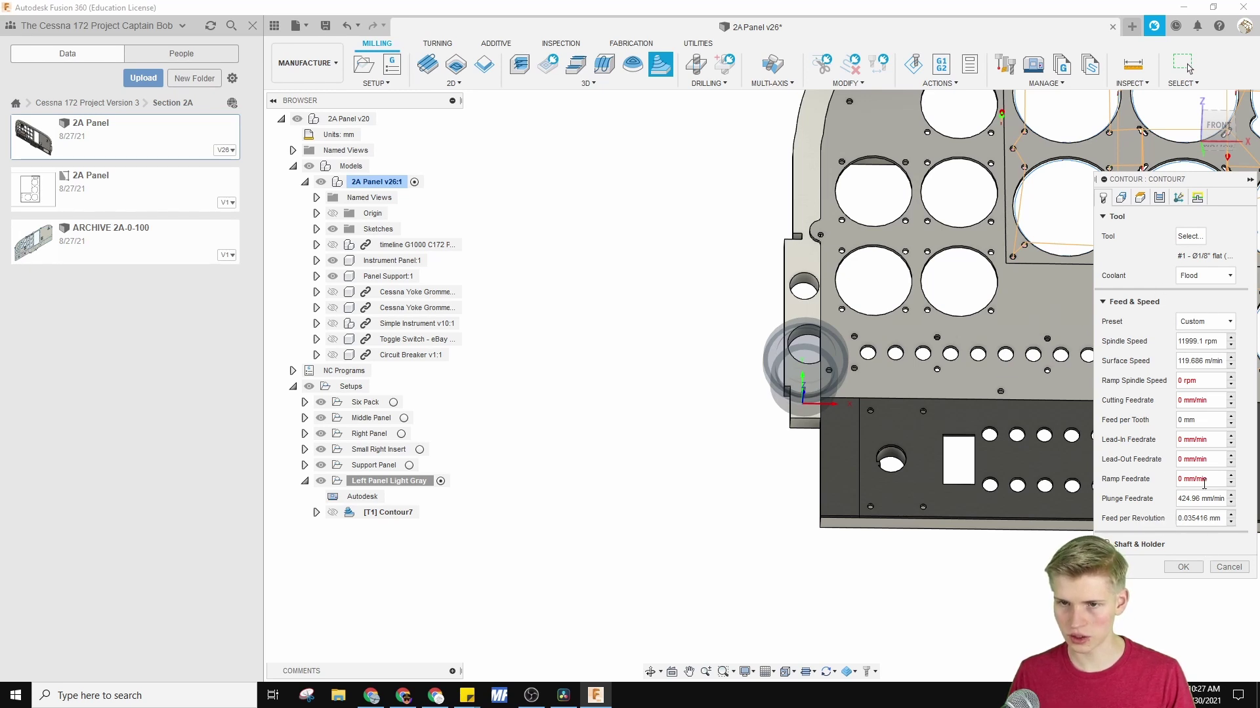
{"action": "left_click", "coordinate": [1203, 321]}
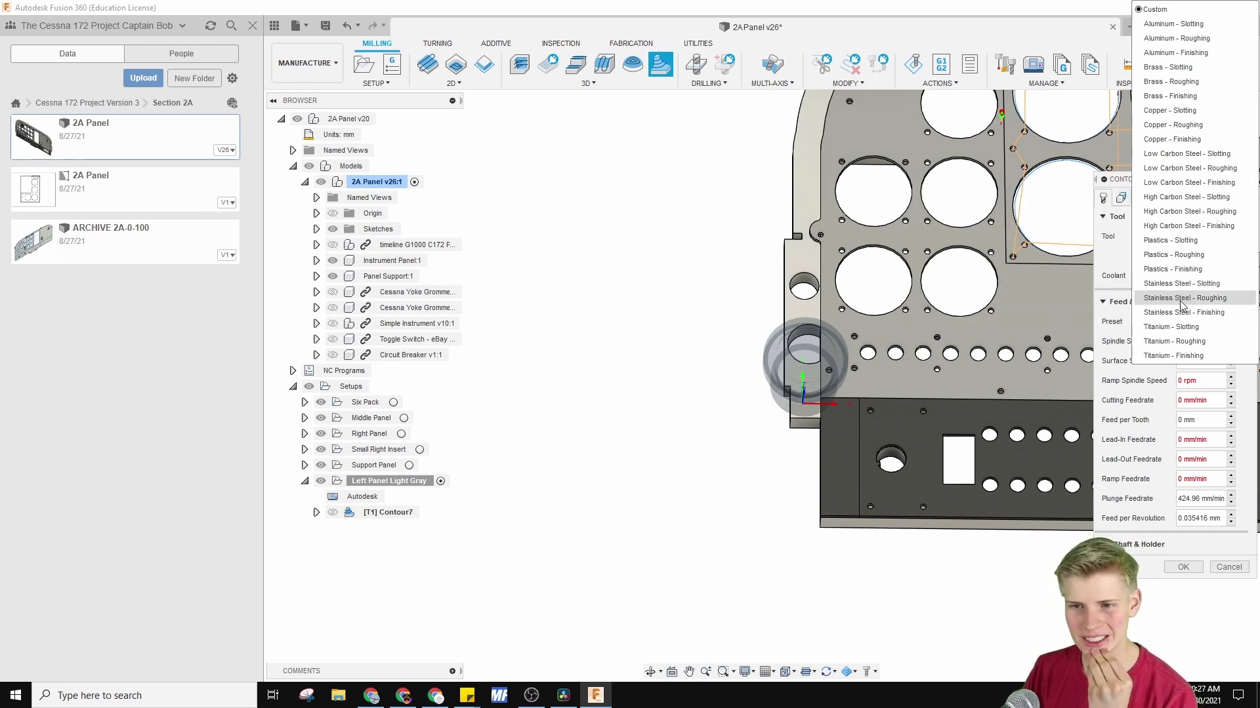
{"action": "left_click", "coordinate": [1206, 421]}
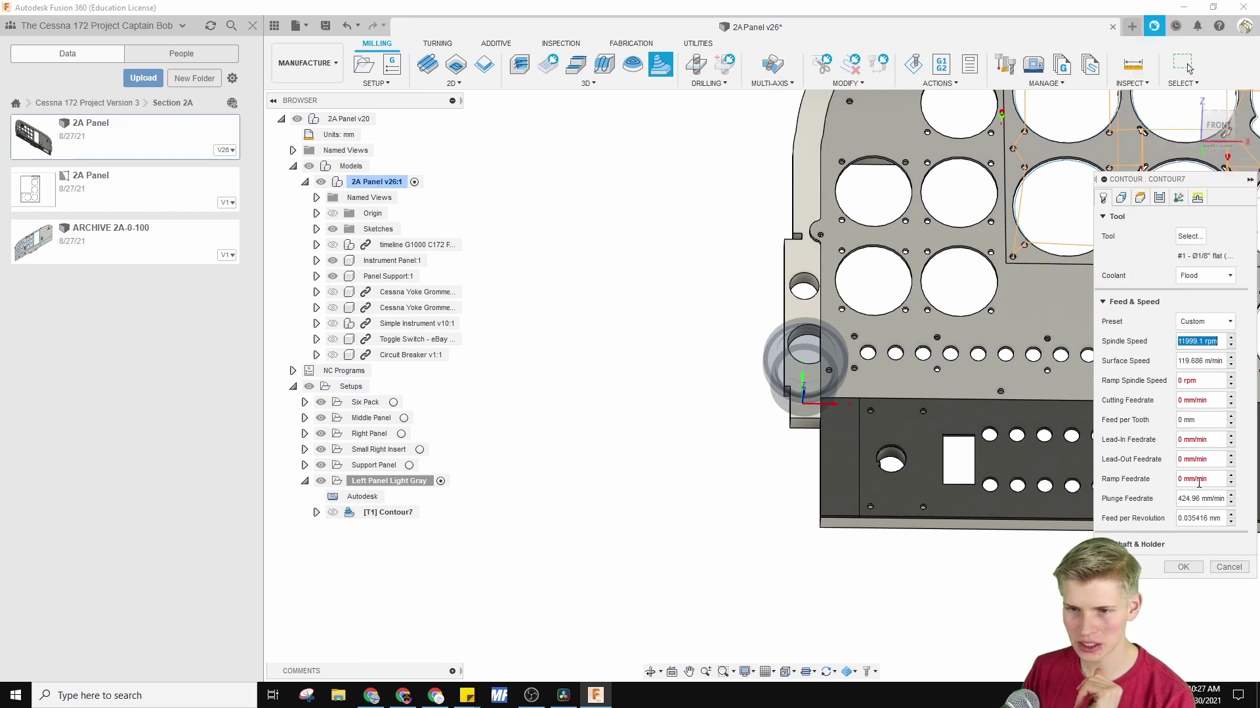
{"action": "left_click", "coordinate": [1204, 322]}
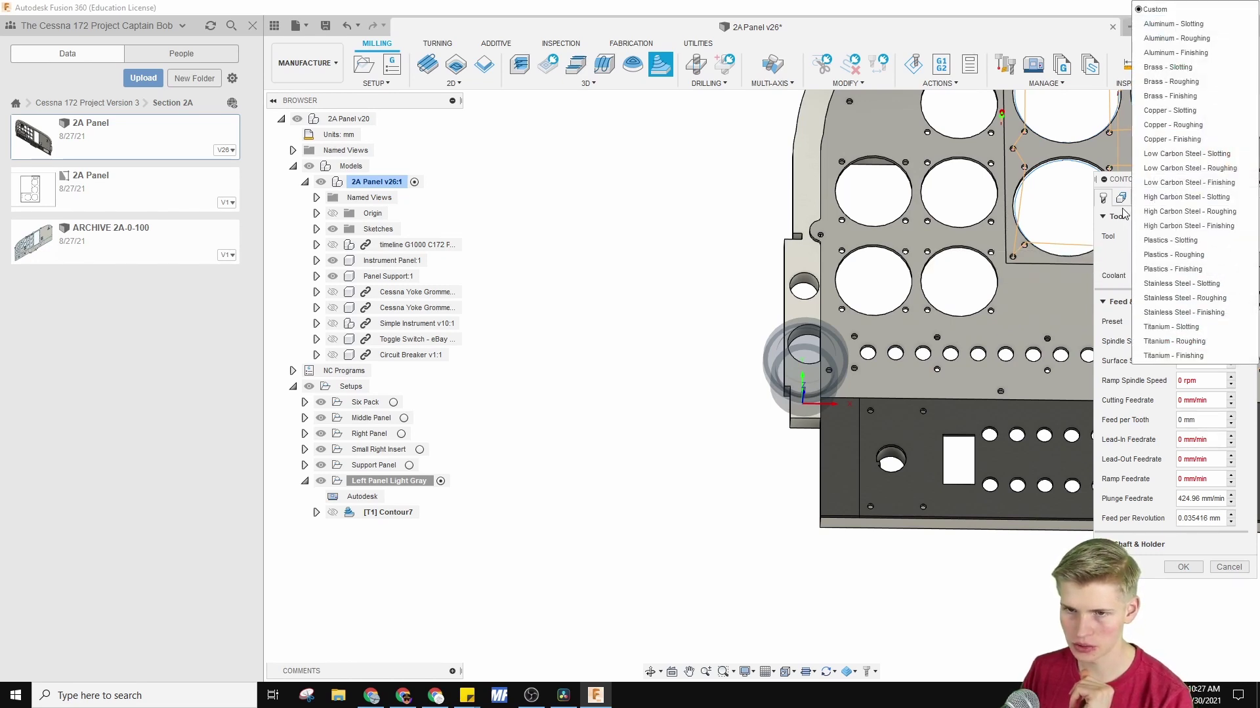
{"action": "left_click", "coordinate": [1181, 260]}
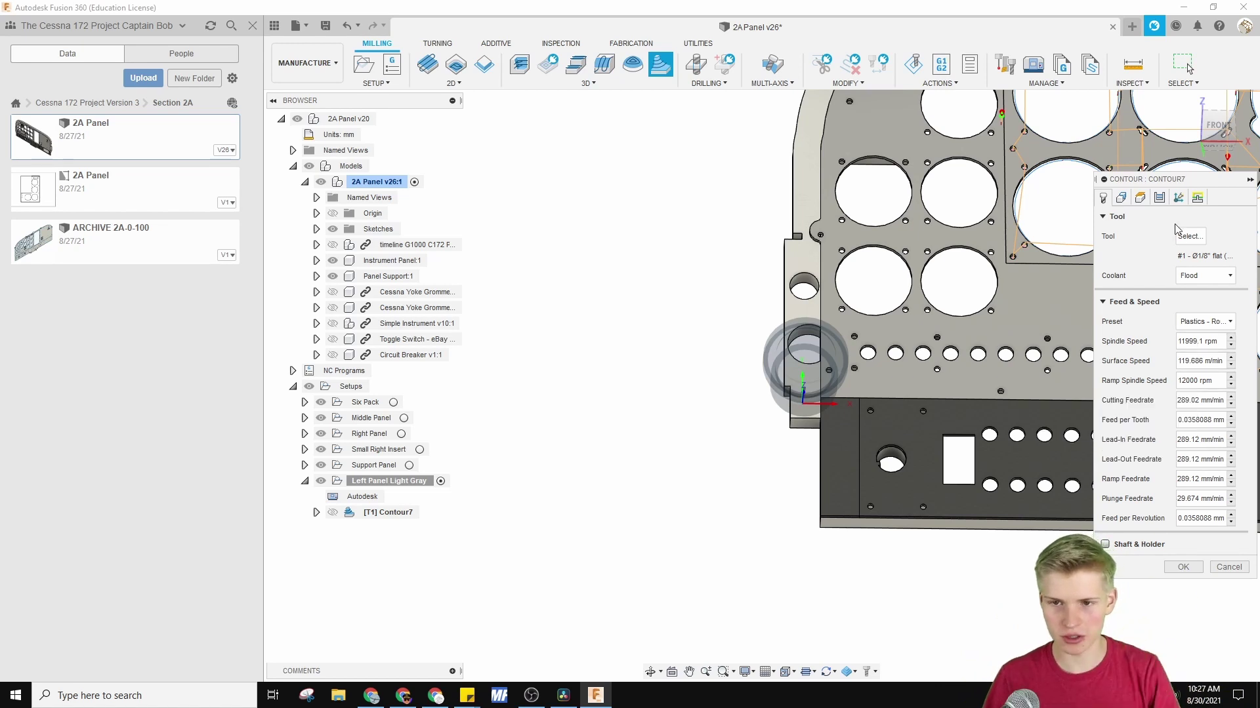
{"action": "left_click", "coordinate": [1123, 199]}
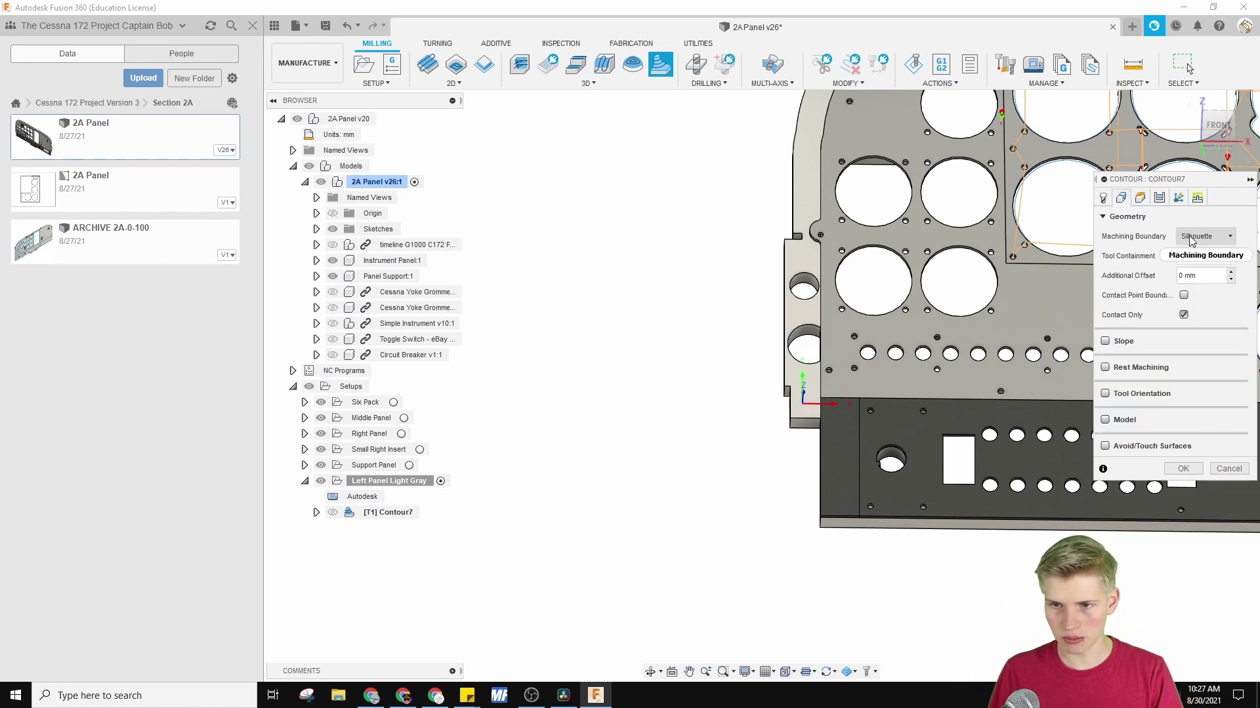
Step: Inspect the machining boundary and keep tool containment at tool center
{"action": "scroll", "coordinate": [1072, 297], "scroll_direction": "down", "scroll_amount": 3}
{"action": "middle_click_drag", "start_coordinate": [927, 340], "coordinate": [895, 326]}
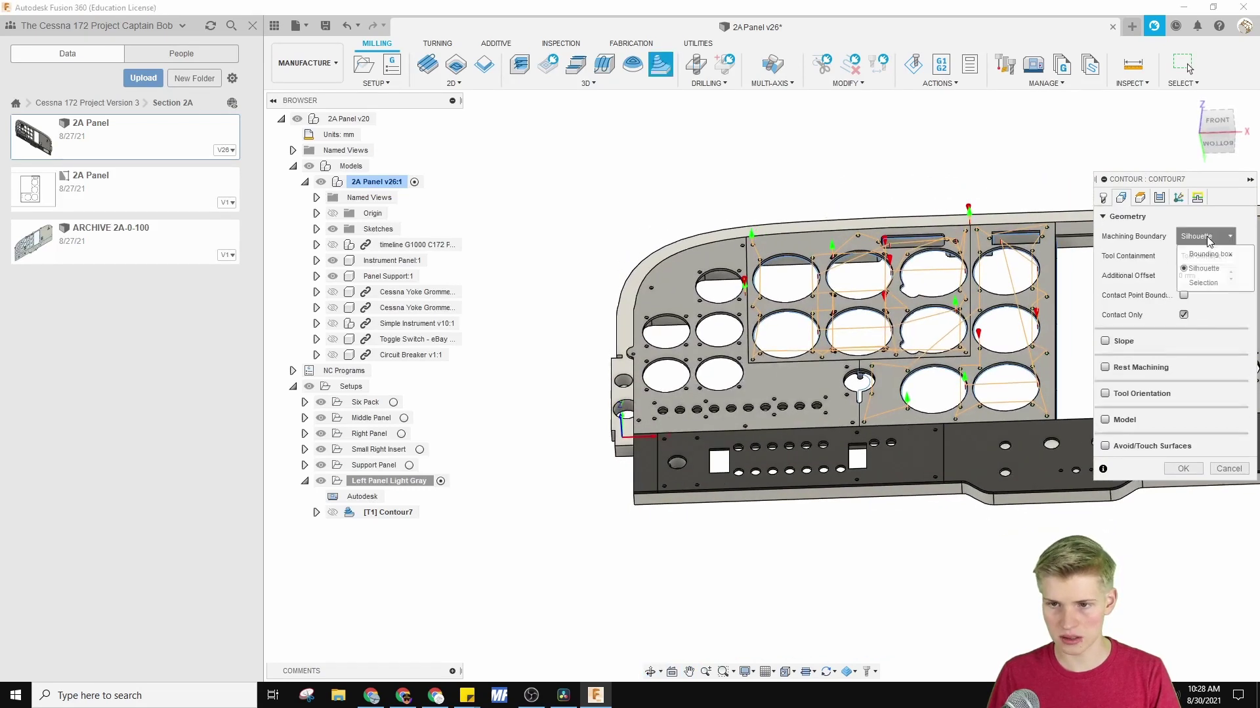
{"action": "middle_click_drag", "start_coordinate": [918, 367], "coordinate": [760, 382], "text": "shift"}
{"action": "scroll", "coordinate": [759, 382], "scroll_direction": "up", "scroll_amount": 3}
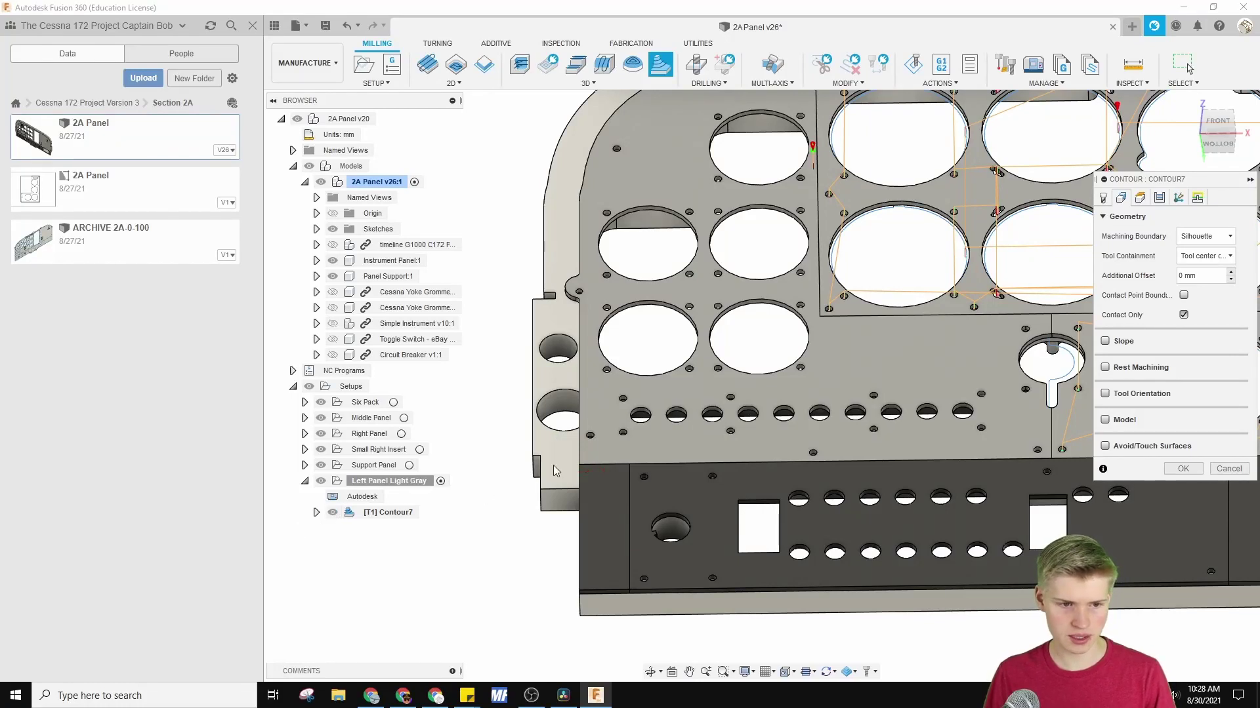
{"action": "scroll", "coordinate": [798, 444], "scroll_direction": "down", "scroll_amount": 3}
{"action": "left_click", "coordinate": [1202, 260]}
{"action": "left_click", "coordinate": [1206, 243]}
Step: Review the contour heights, keeping the top height referenced to stock top
{"action": "left_click", "coordinate": [1140, 198]}
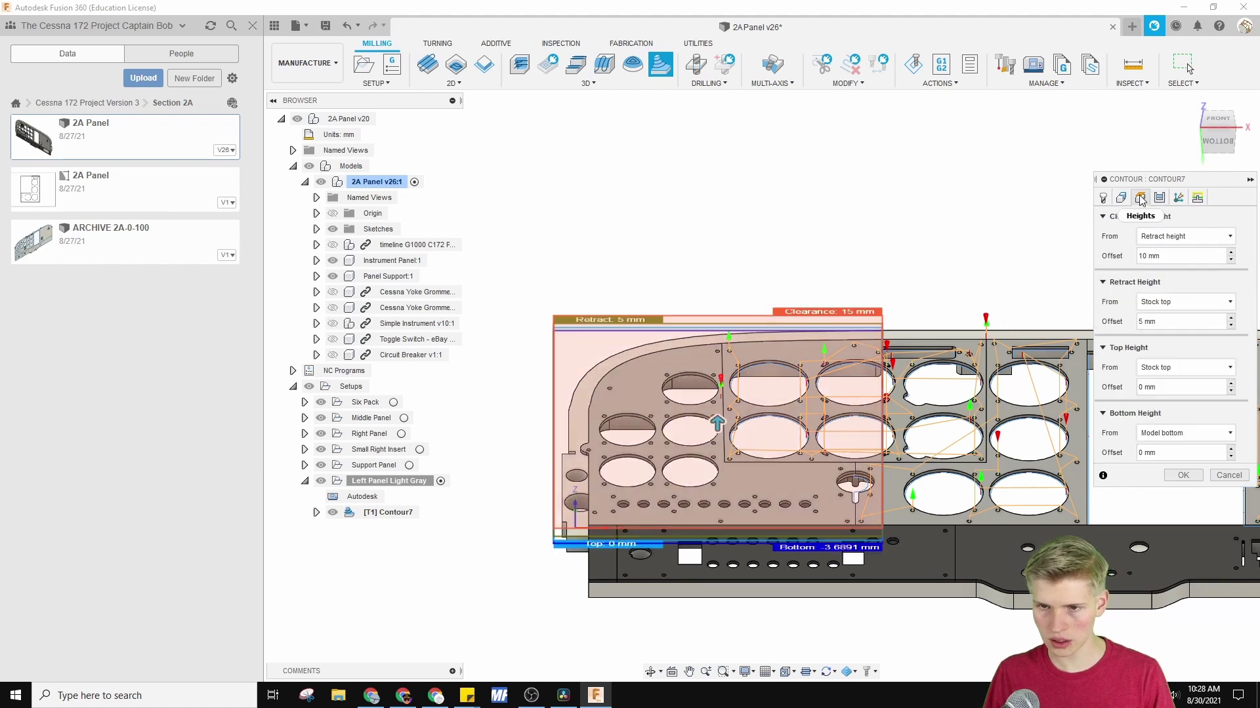
{"action": "middle_click_drag", "start_coordinate": [963, 348], "coordinate": [1082, 250], "text": "shift"}
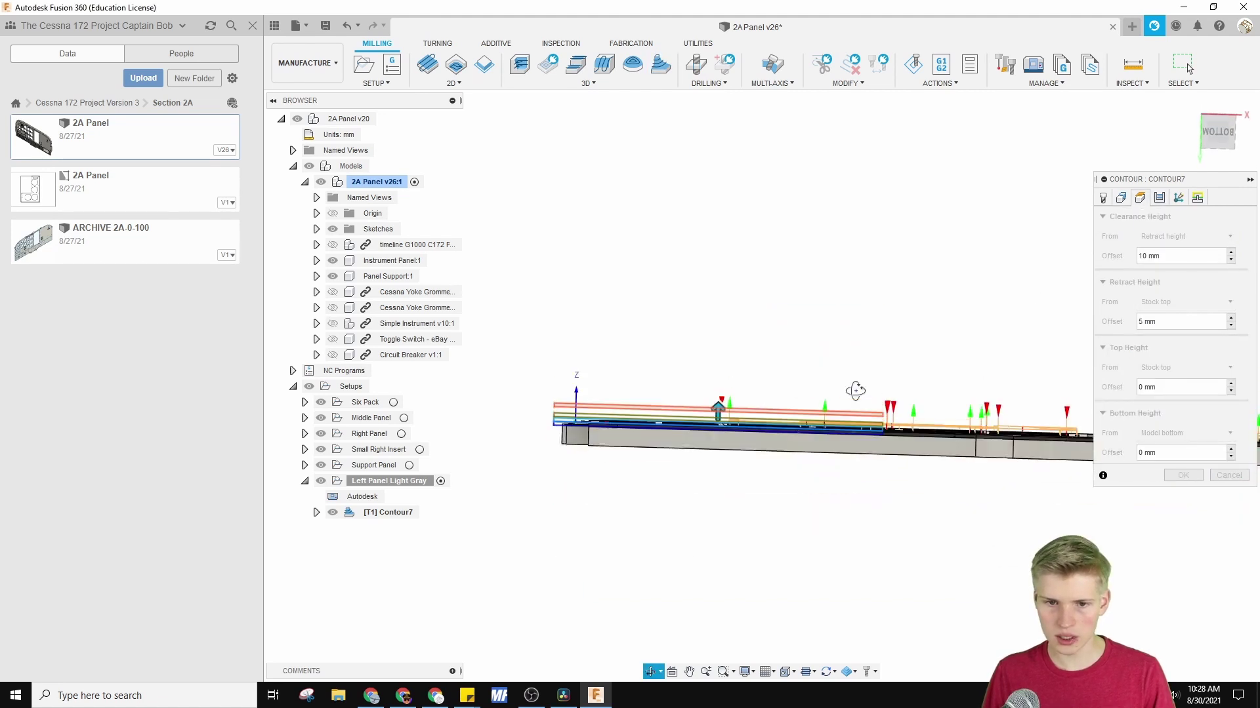
{"action": "left_click", "coordinate": [1212, 135]}
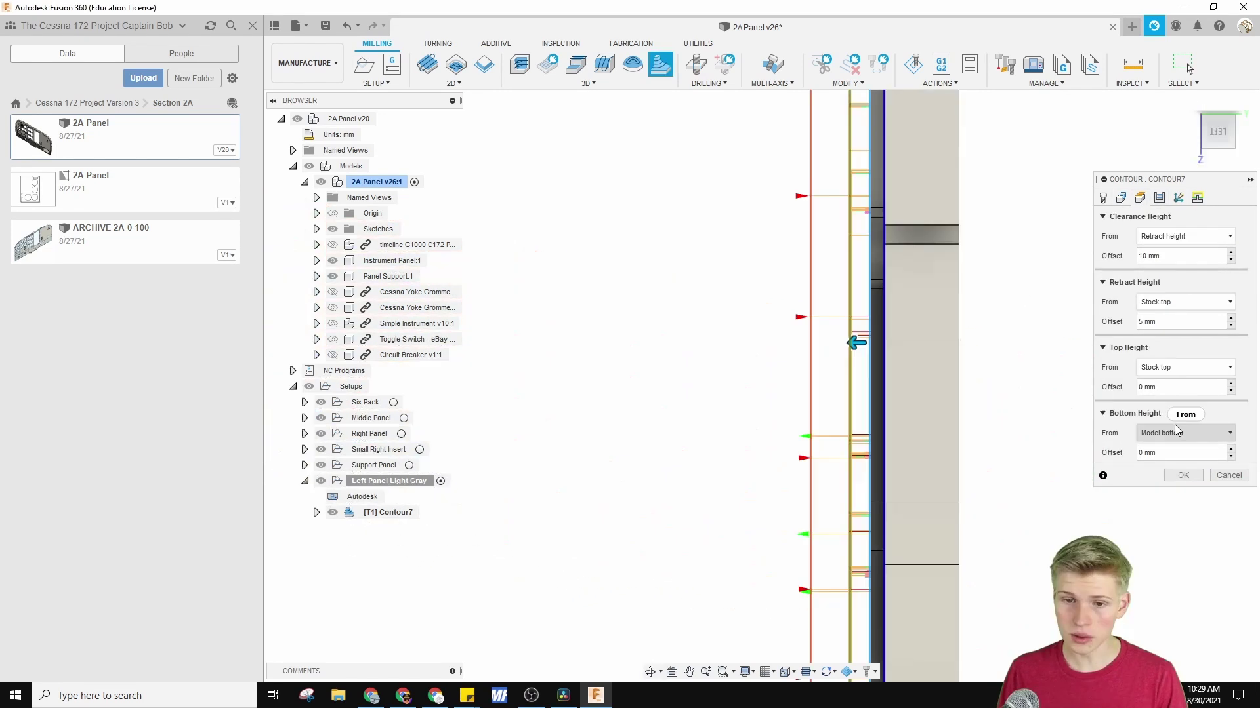
{"action": "left_click", "coordinate": [1149, 452]}
{"action": "scroll", "coordinate": [867, 416], "scroll_direction": "up", "scroll_amount": 2}
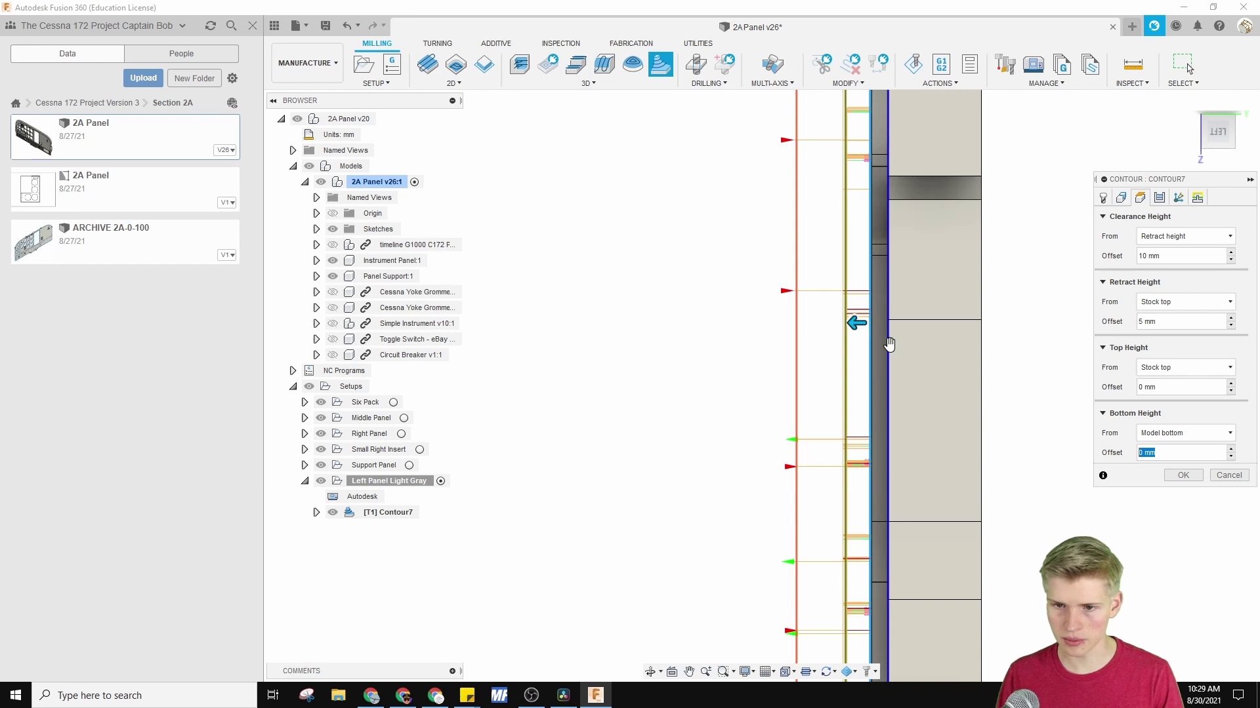
{"action": "left_click", "coordinate": [1150, 370]}
{"action": "left_click", "coordinate": [1173, 367]}
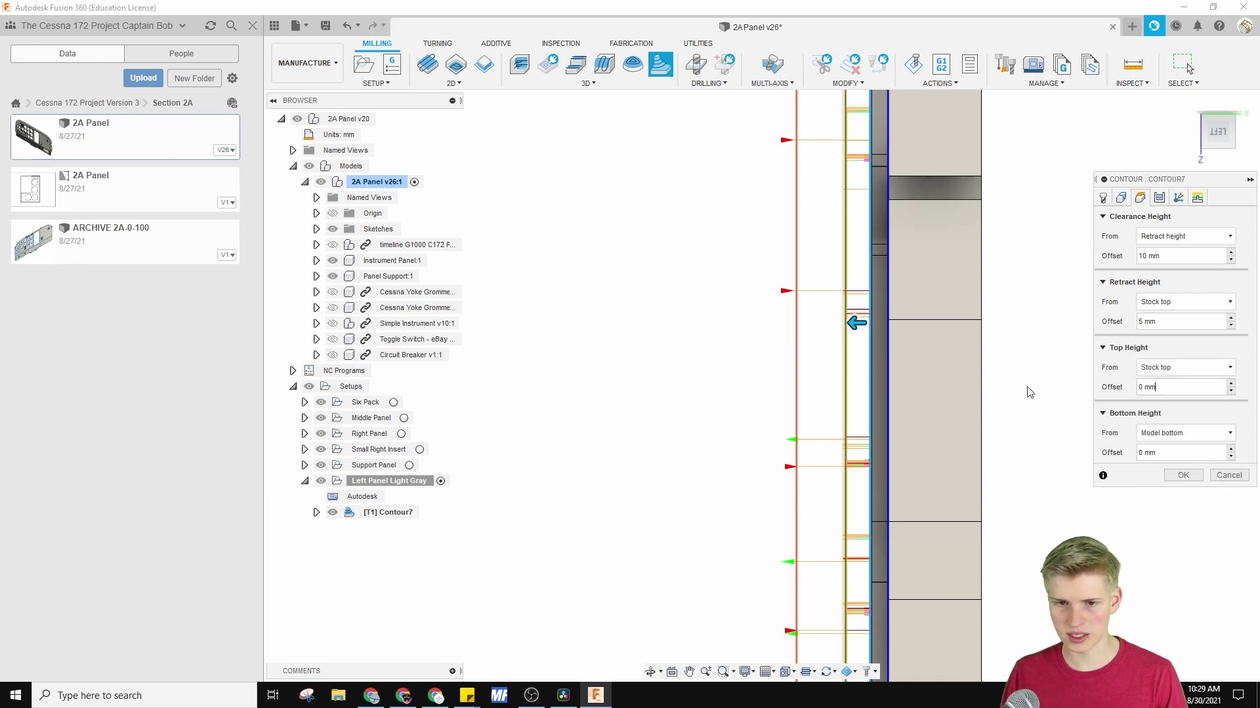
{"action": "scroll", "coordinate": [918, 387], "scroll_direction": "up", "scroll_amount": 3}
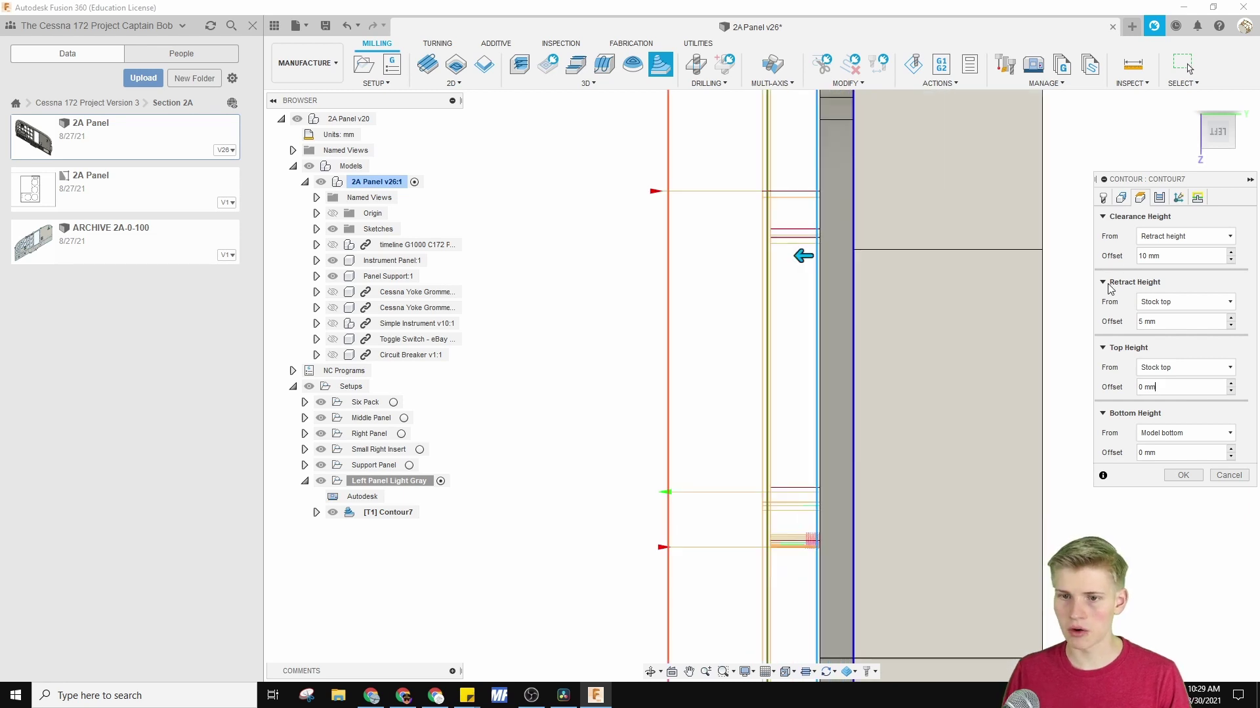
Step: Search the web for 'retract vs clearance height' and highlight the explanation
{"action": "key", "text": "alt+Tab"}
{"action": "type", "text": "retract vs clearance height"}
{"action": "key", "text": "Return"}
{"action": "left_click_drag", "start_coordinate": [170, 194], "coordinate": [323, 223]}
{"action": "left_click_drag", "start_coordinate": [323, 223], "coordinate": [463, 226]}
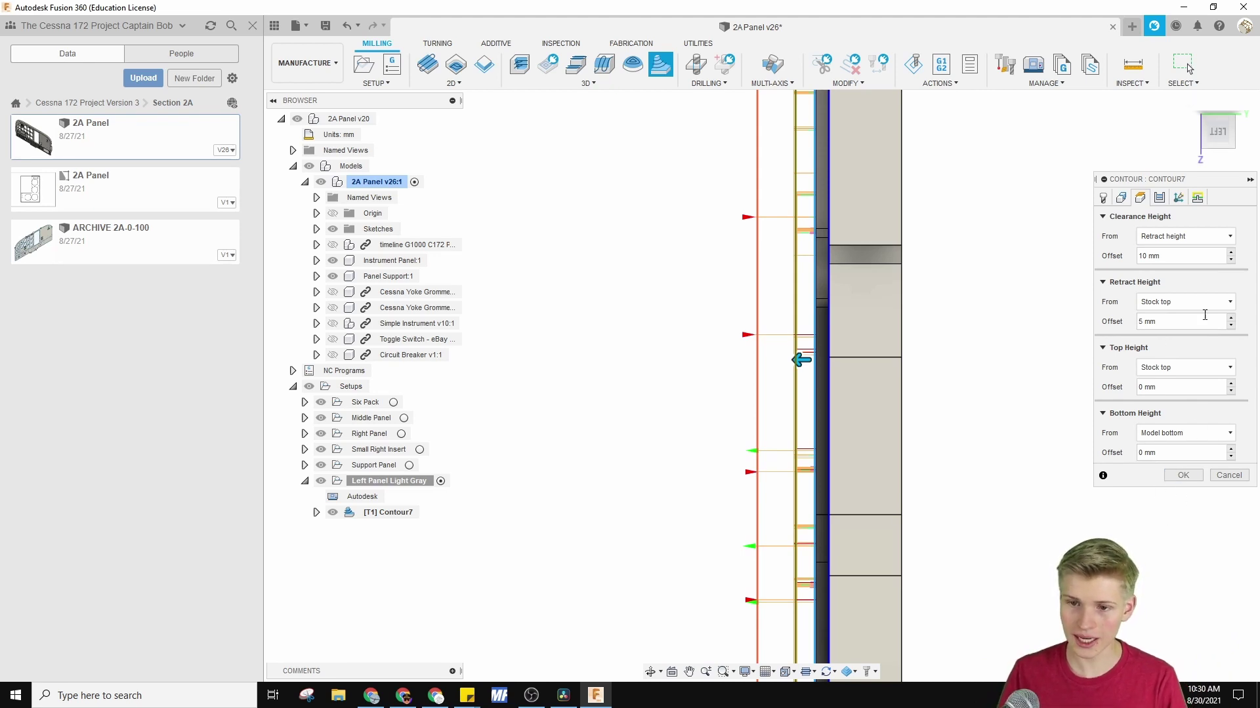
Step: Review passes, multi-axis and linking settings, then generate the Contour7 toolpath
{"action": "left_click", "coordinate": [1159, 197]}
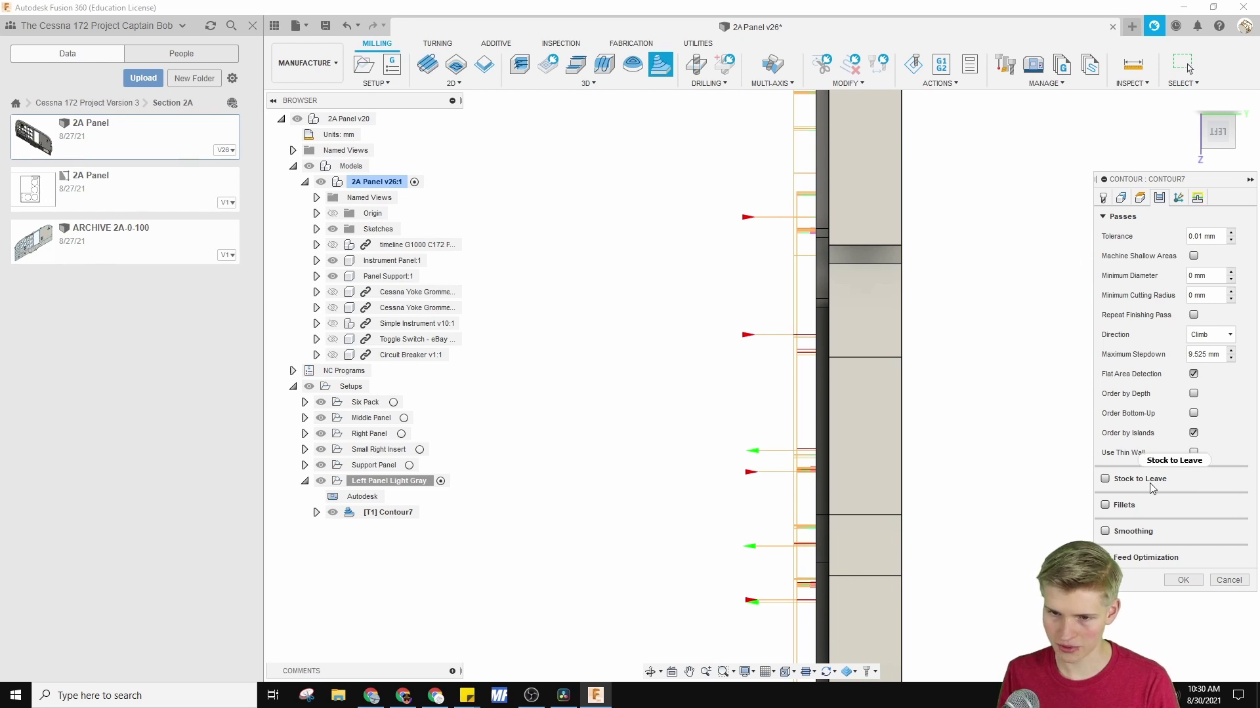
{"action": "left_click", "coordinate": [1178, 197]}
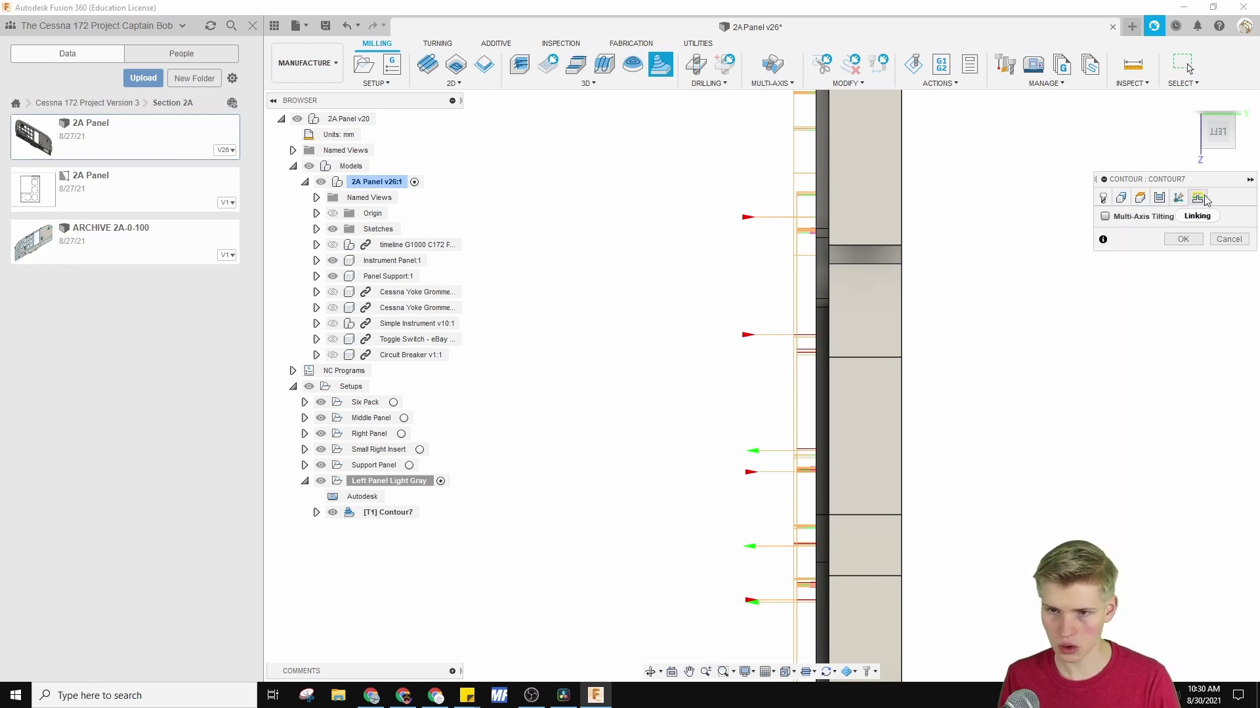
{"action": "left_click", "coordinate": [1197, 197]}
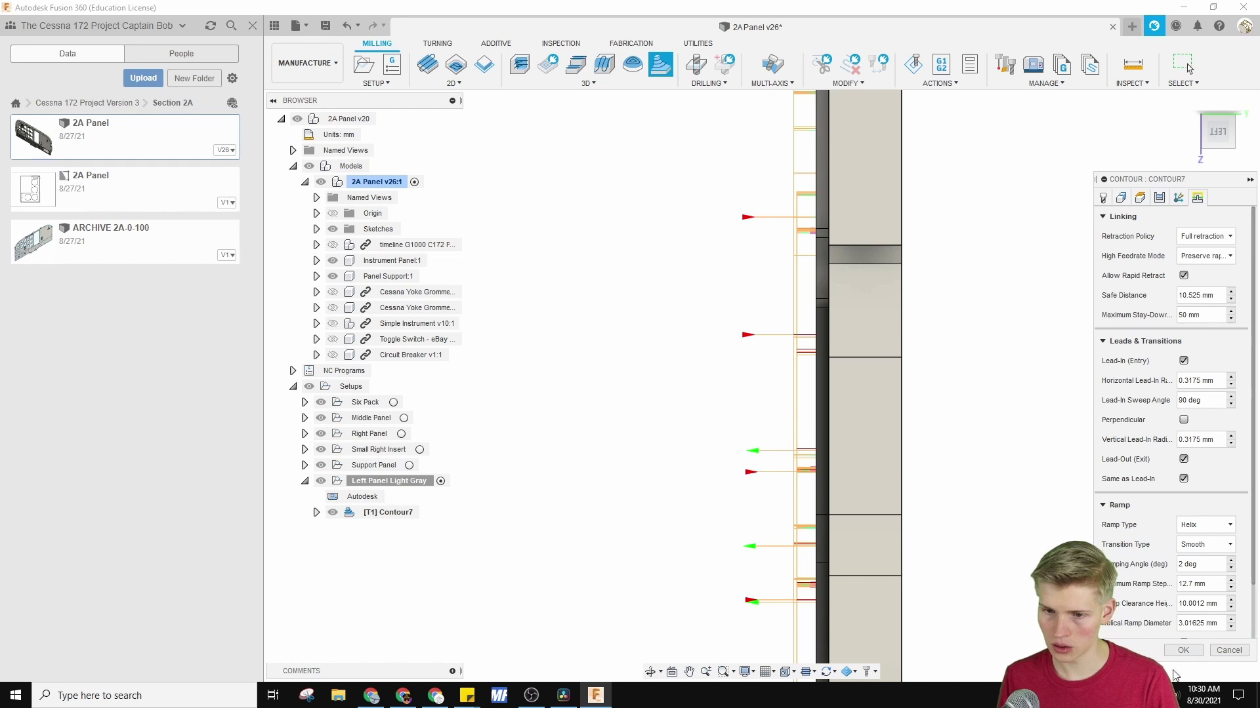
{"action": "left_click", "coordinate": [1181, 651]}
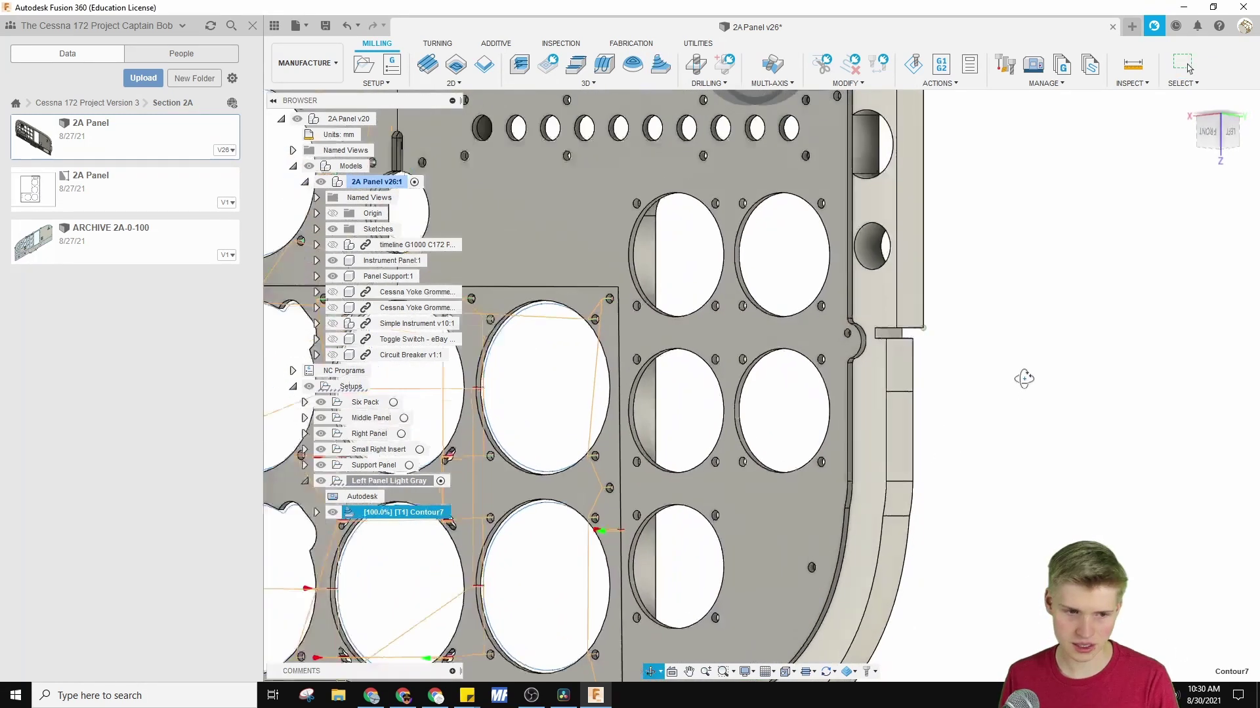
{"action": "scroll", "coordinate": [816, 278], "scroll_direction": "down", "scroll_amount": 3}
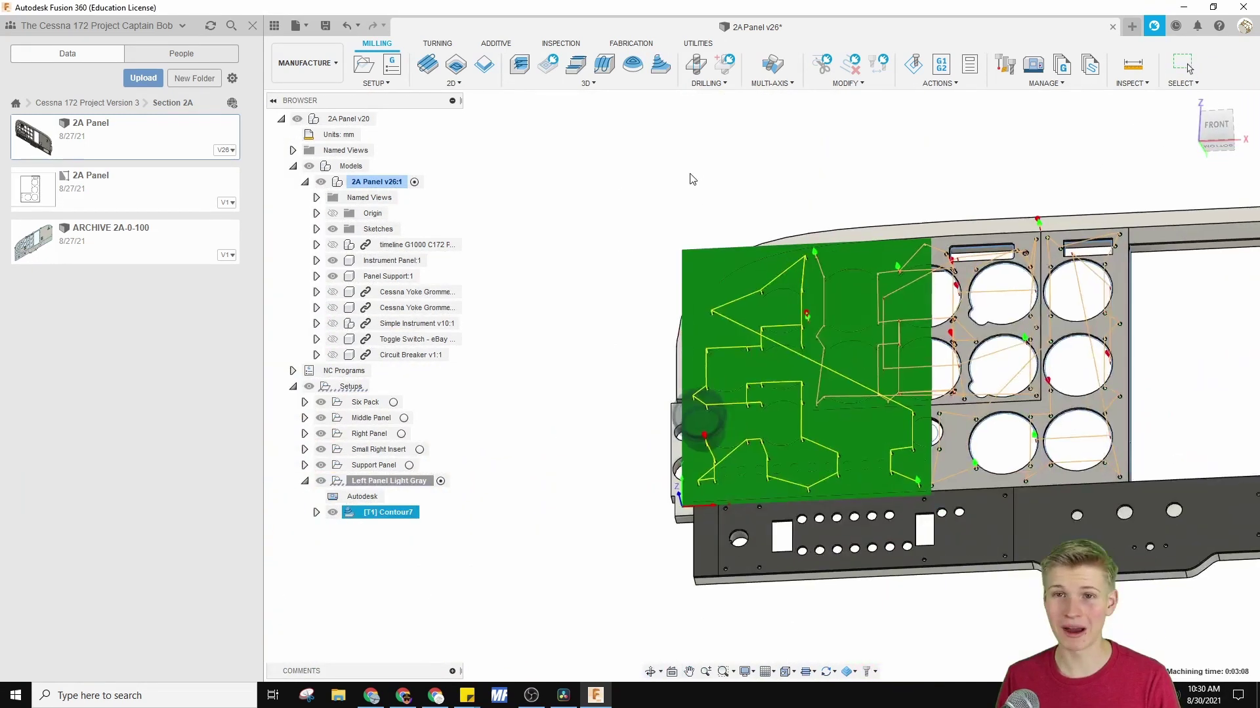
{"action": "scroll", "coordinate": [695, 391], "scroll_direction": "up", "scroll_amount": 5}
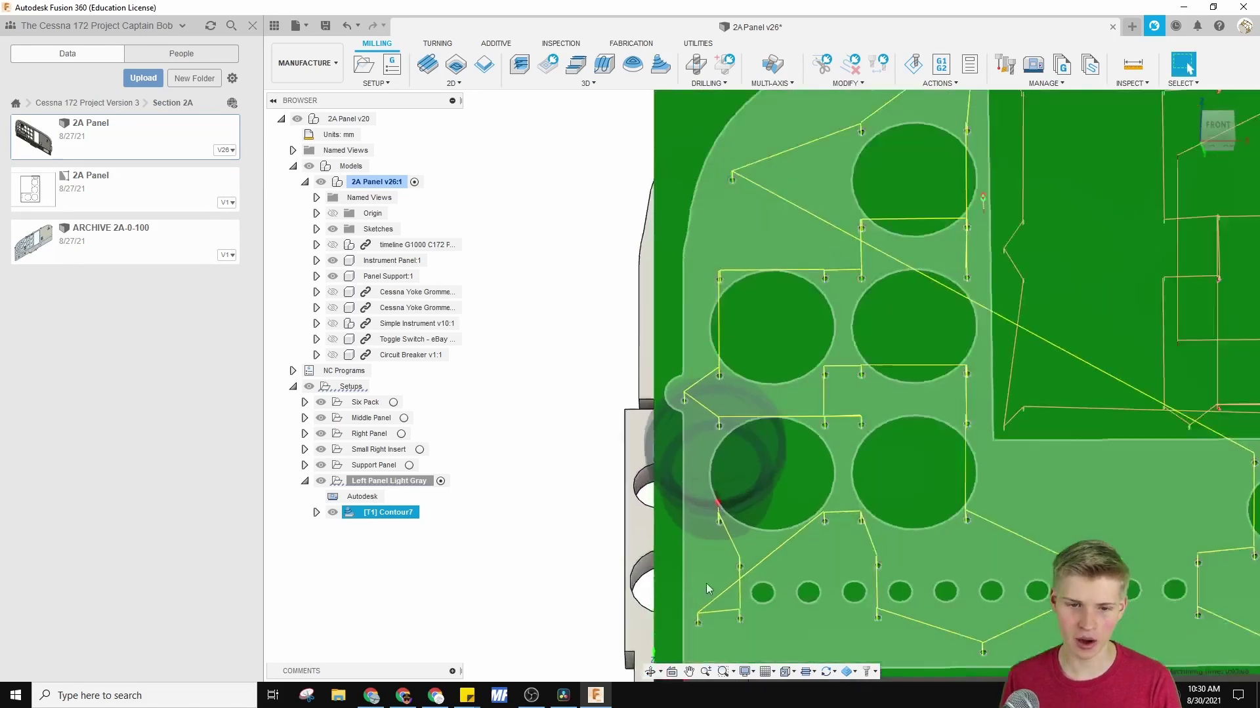
{"action": "middle_click_drag", "start_coordinate": [707, 589], "coordinate": [599, 355]}
{"action": "scroll", "coordinate": [975, 447], "scroll_direction": "down", "scroll_amount": 4}
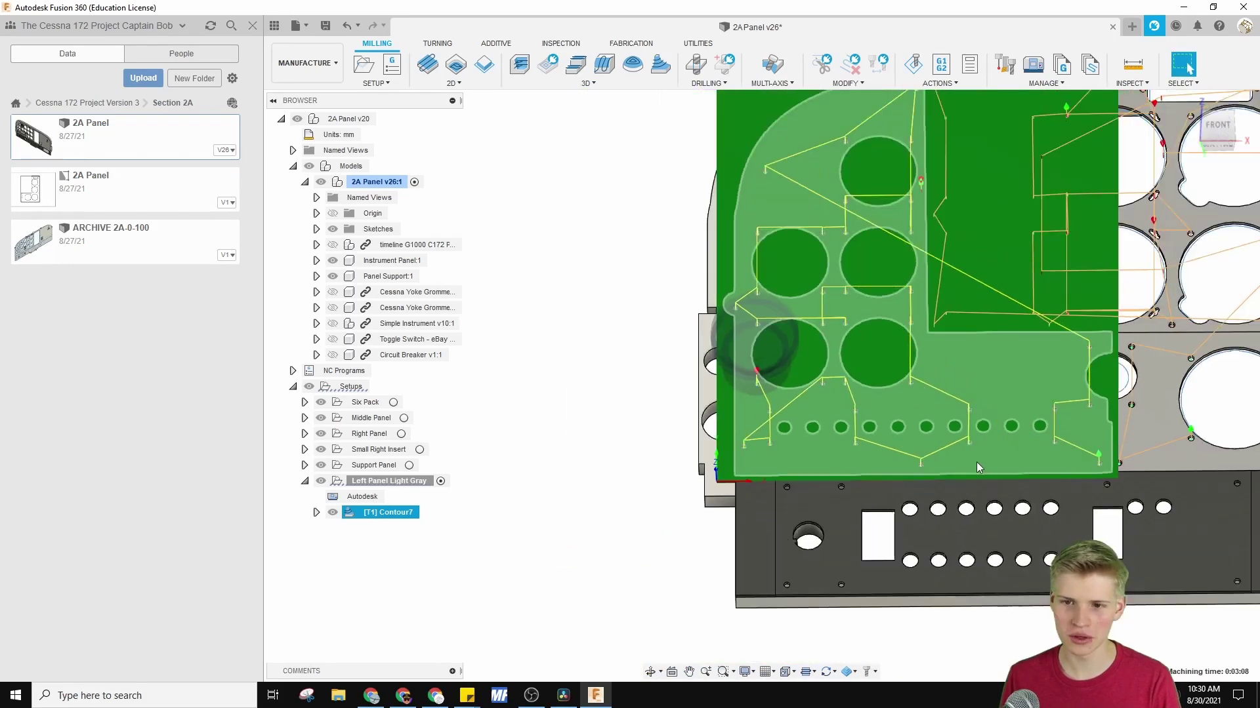
{"action": "scroll", "coordinate": [766, 230], "scroll_direction": "up", "scroll_amount": 5}
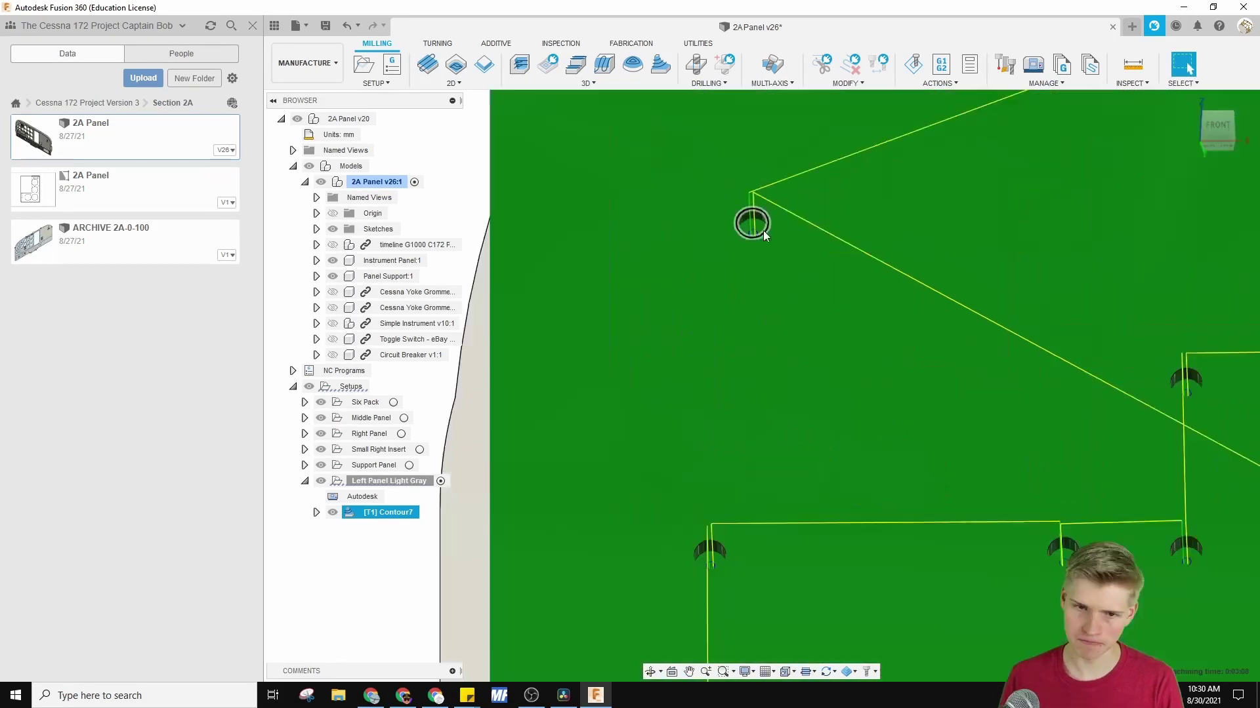
{"action": "scroll", "coordinate": [762, 222], "scroll_direction": "down", "scroll_amount": 3}
{"action": "middle_click_drag", "start_coordinate": [801, 260], "coordinate": [845, 474], "text": "shift"}
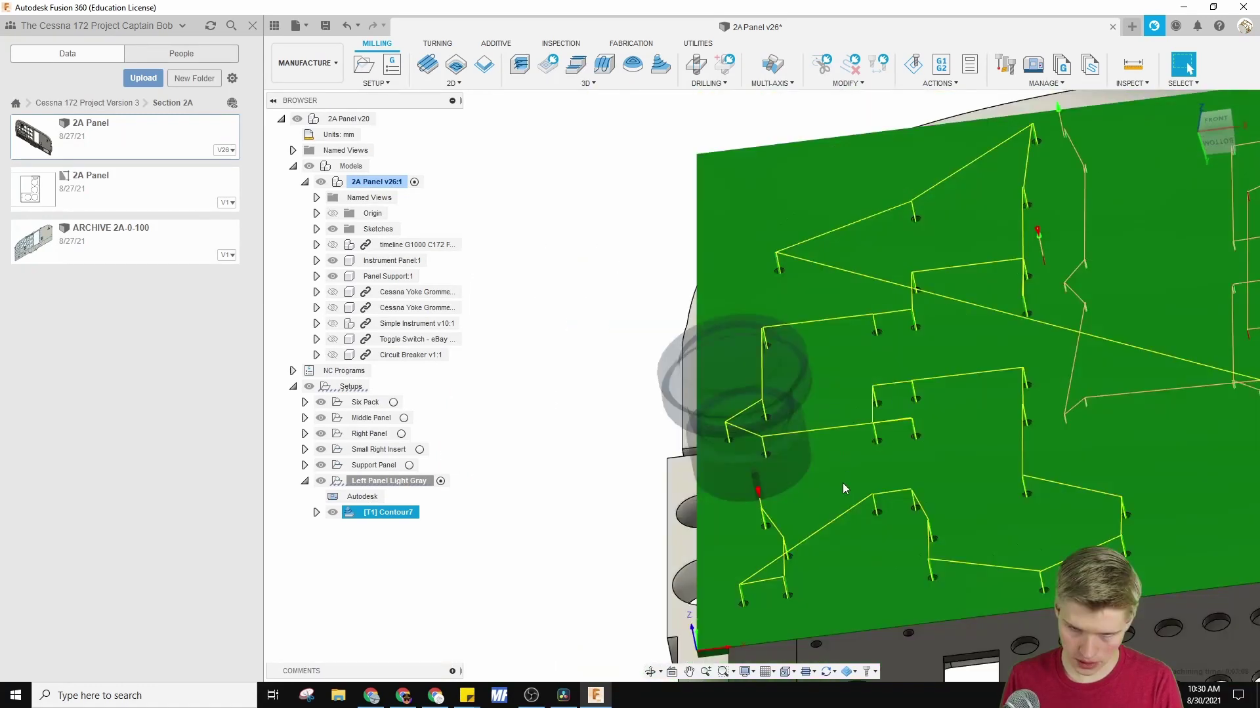
{"action": "scroll", "coordinate": [845, 474], "scroll_direction": "up", "scroll_amount": 3}
{"action": "middle_click_drag", "start_coordinate": [712, 497], "coordinate": [707, 445]}
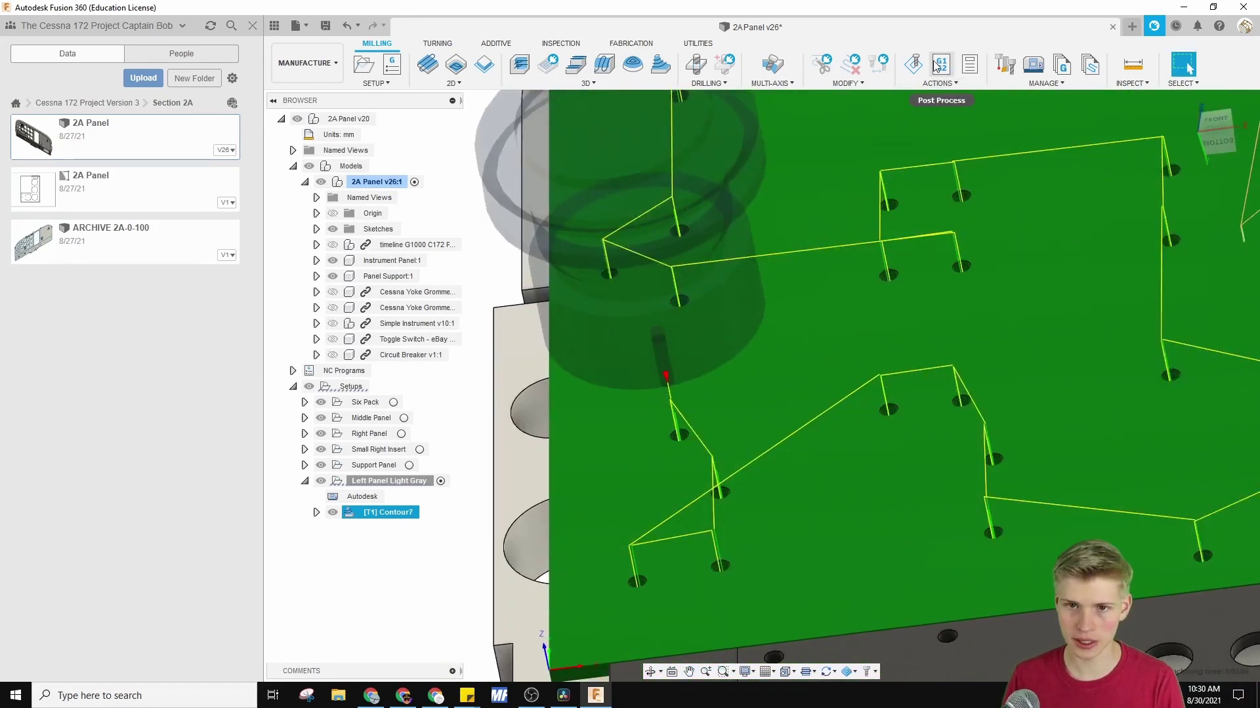
{"action": "left_click", "coordinate": [912, 61]}
{"action": "left_click", "coordinate": [761, 619]}
{"action": "scroll", "coordinate": [577, 265], "scroll_direction": "up", "scroll_amount": 6}
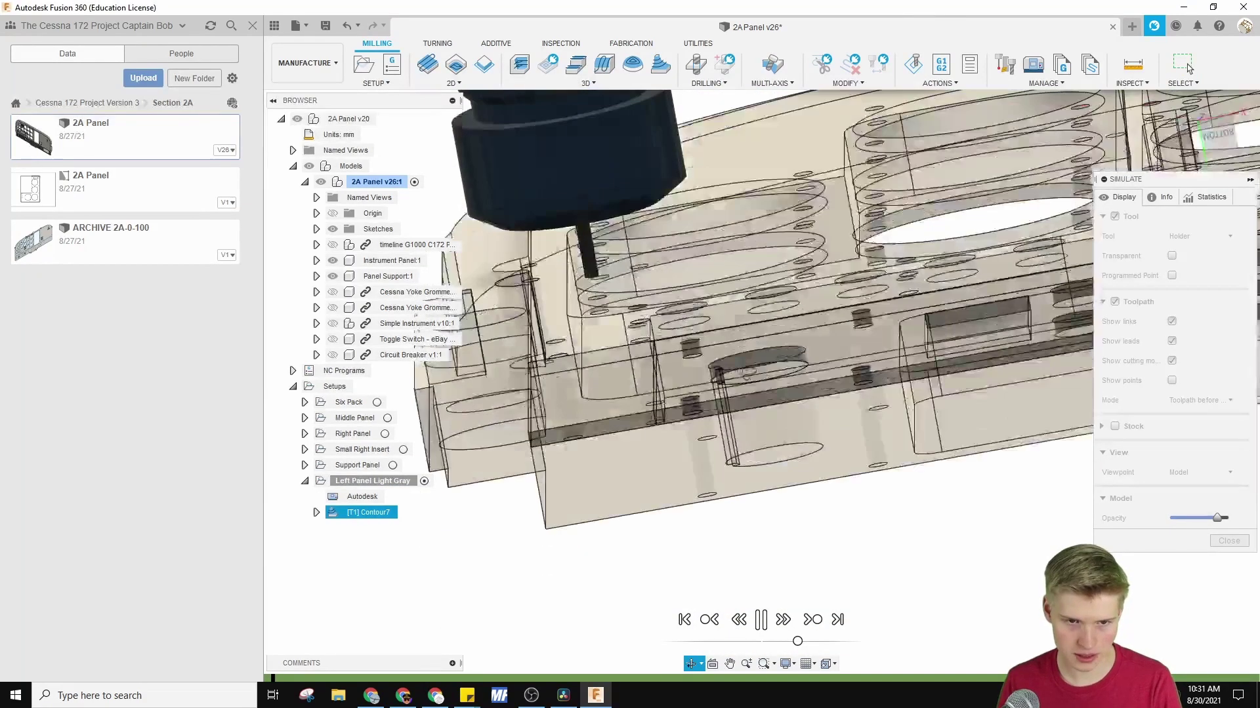
{"action": "scroll", "coordinate": [630, 282], "scroll_direction": "up", "scroll_amount": 2}
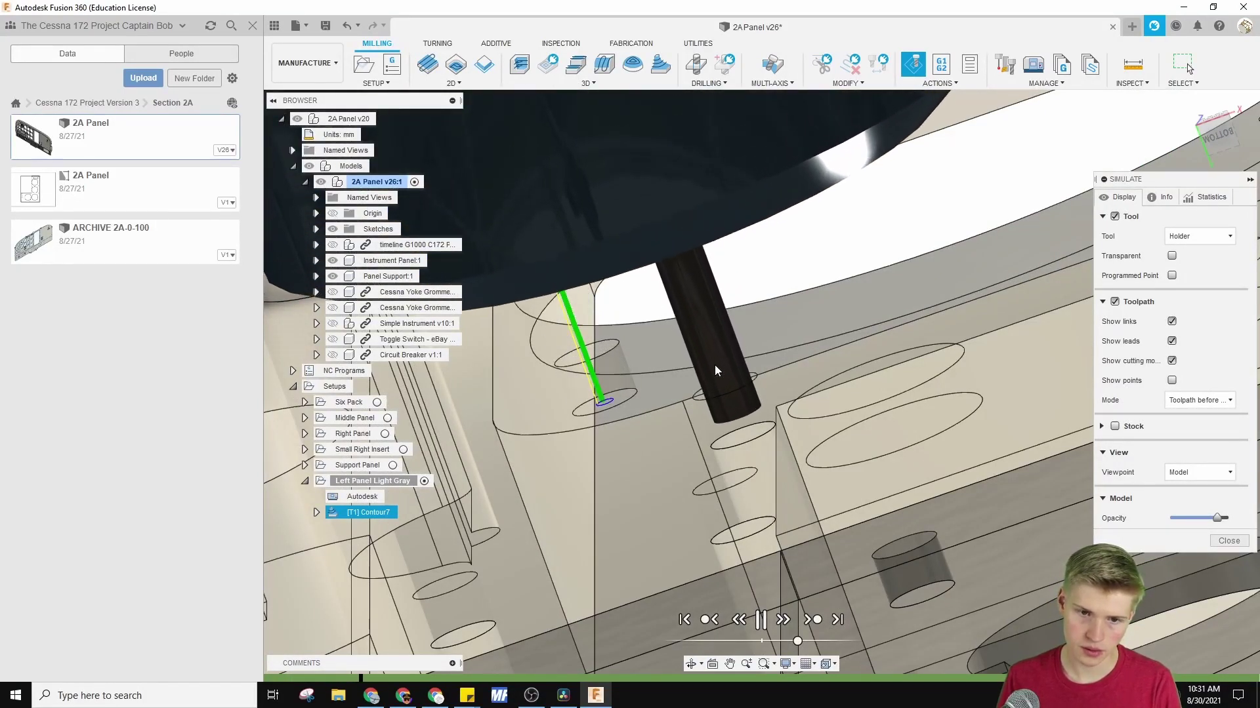
{"action": "middle_click_drag", "start_coordinate": [714, 374], "coordinate": [798, 434], "text": "shift"}
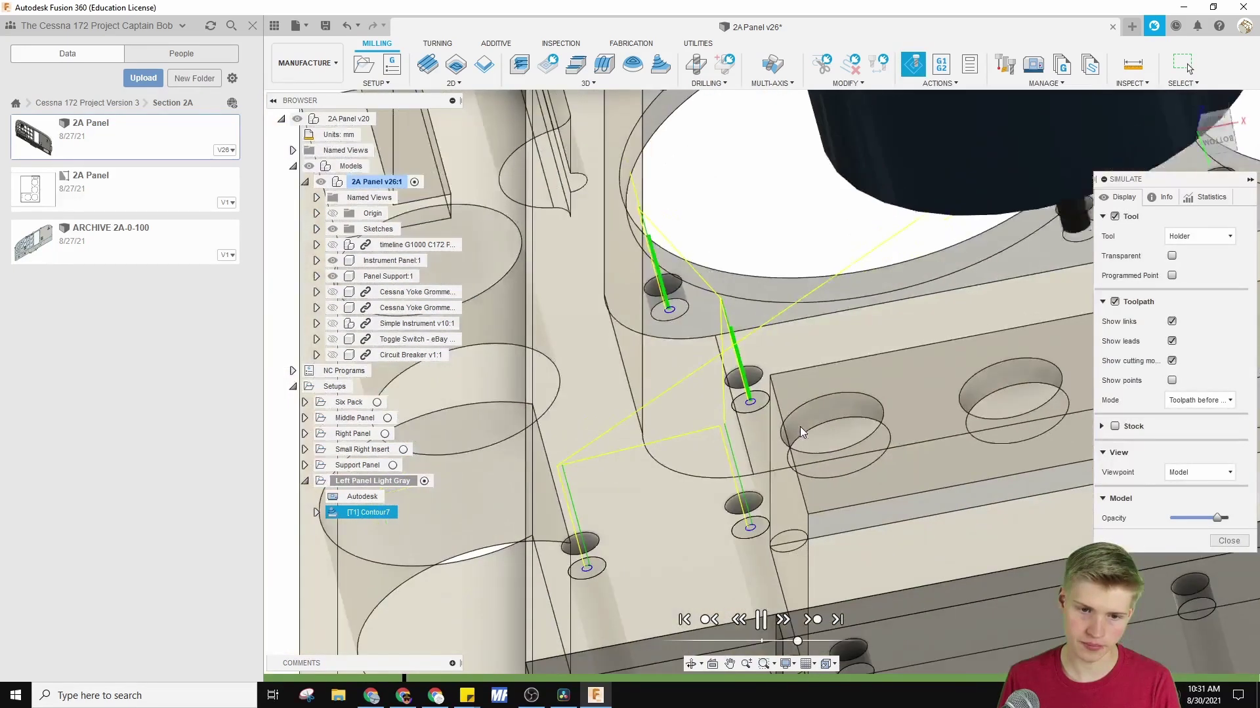
{"action": "scroll", "coordinate": [800, 426], "scroll_direction": "down", "scroll_amount": 3}
{"action": "scroll", "coordinate": [803, 425], "scroll_direction": "up", "scroll_amount": 3}
{"action": "left_click", "coordinate": [1215, 546]}
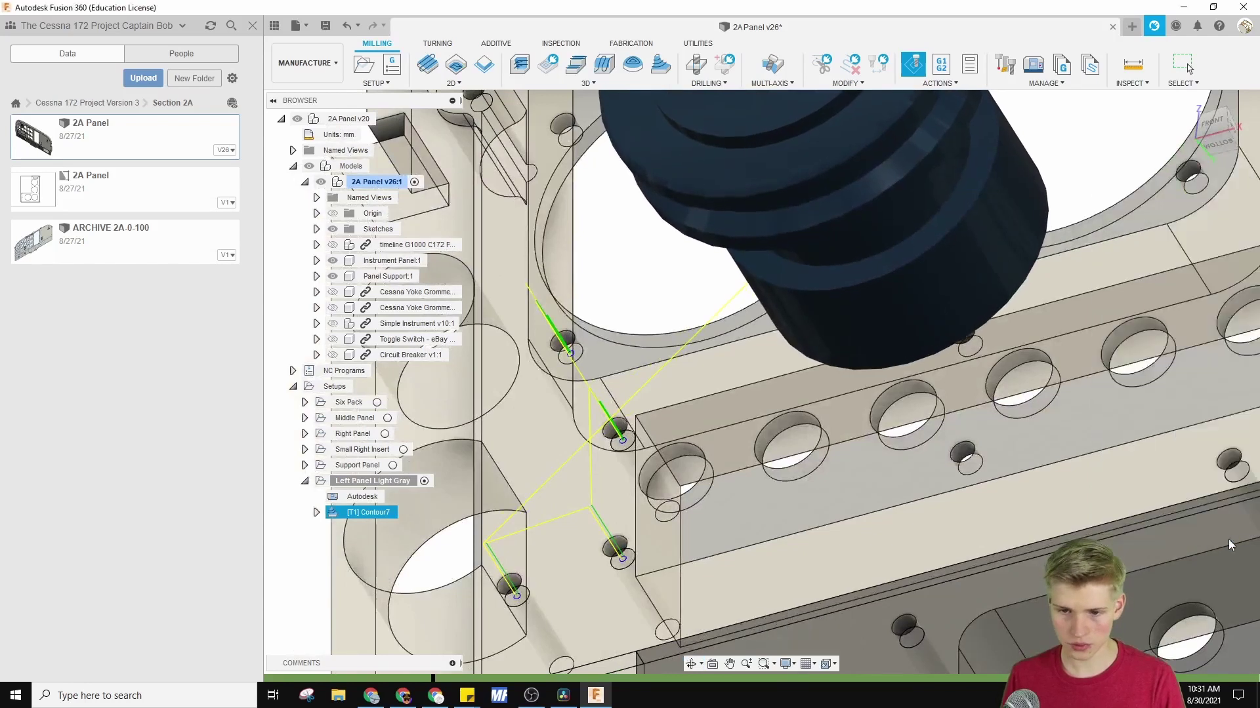
Step: Toggle the Contour7 toolpath visibility and start a new Drill operation
{"action": "left_click", "coordinate": [332, 512]}
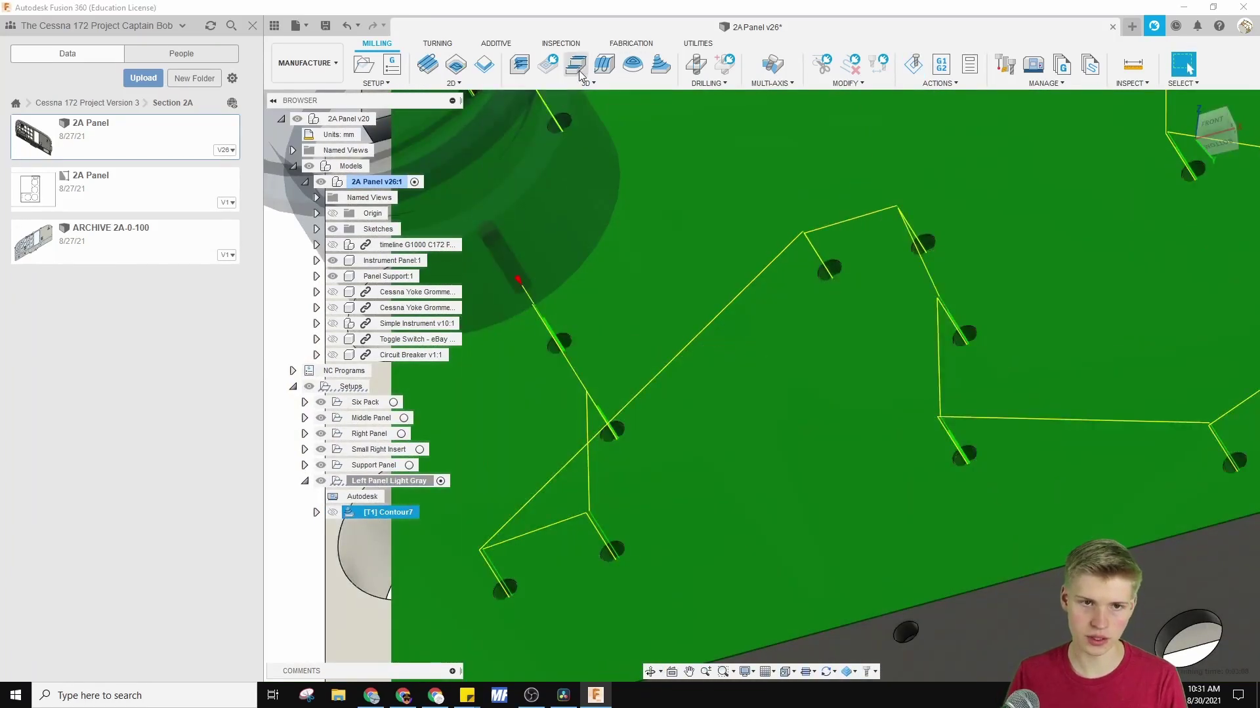
{"action": "left_click", "coordinate": [586, 83]}
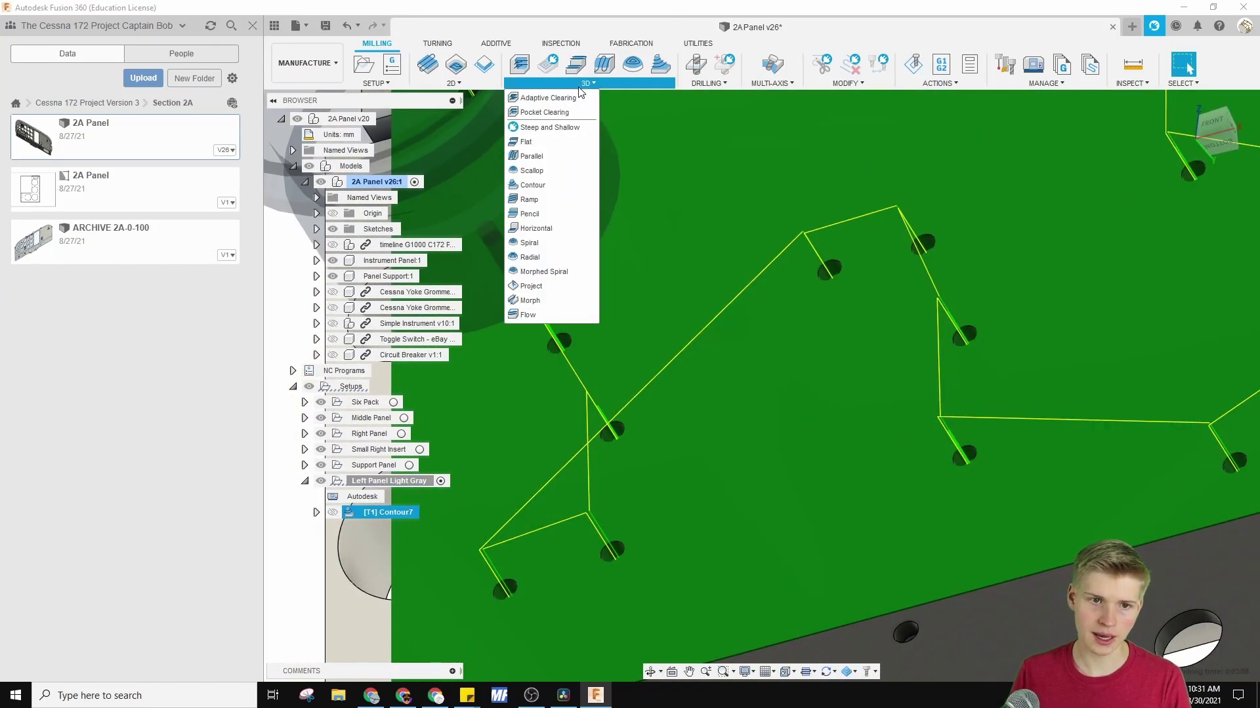
{"action": "left_click", "coordinate": [705, 83]}
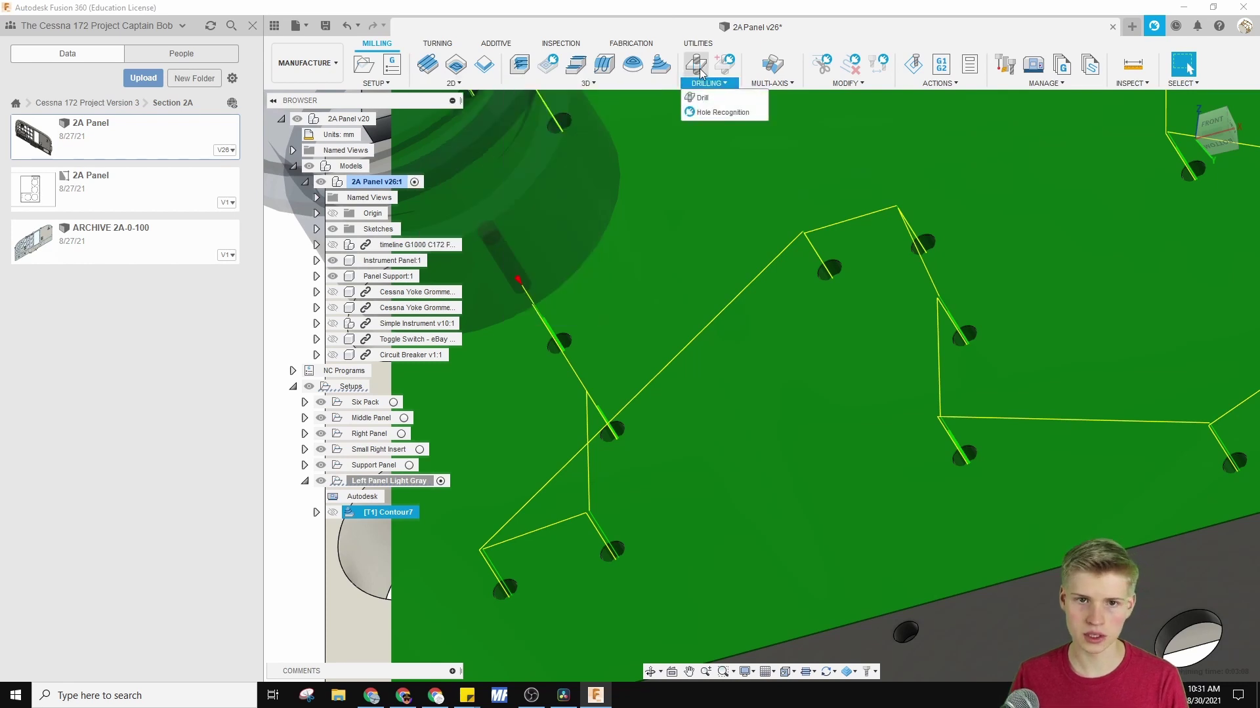
{"action": "left_click", "coordinate": [735, 97]}
{"action": "scroll", "coordinate": [729, 218], "scroll_direction": "down", "scroll_amount": 5}
{"action": "middle_click_drag", "start_coordinate": [782, 284], "coordinate": [577, 385]}
{"action": "scroll", "coordinate": [597, 186], "scroll_direction": "up", "scroll_amount": 4}
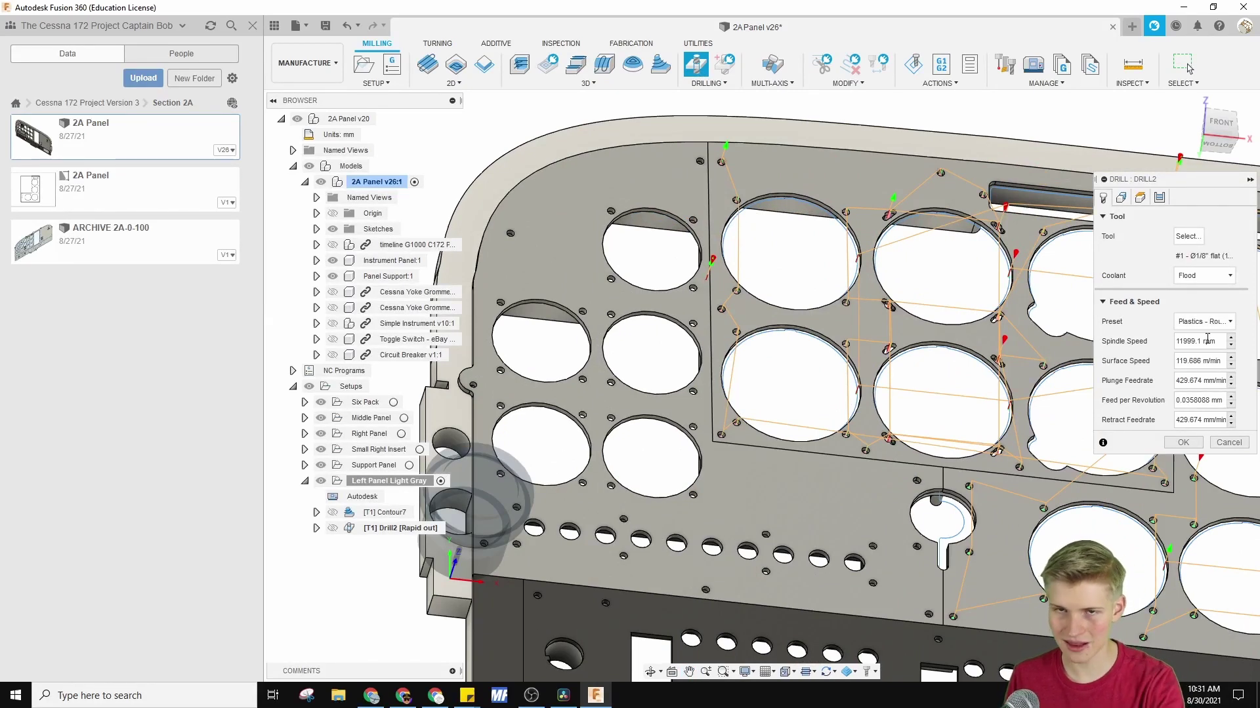
Step: Set the drill hole selection mode to Selected faces
{"action": "left_click", "coordinate": [1120, 201]}
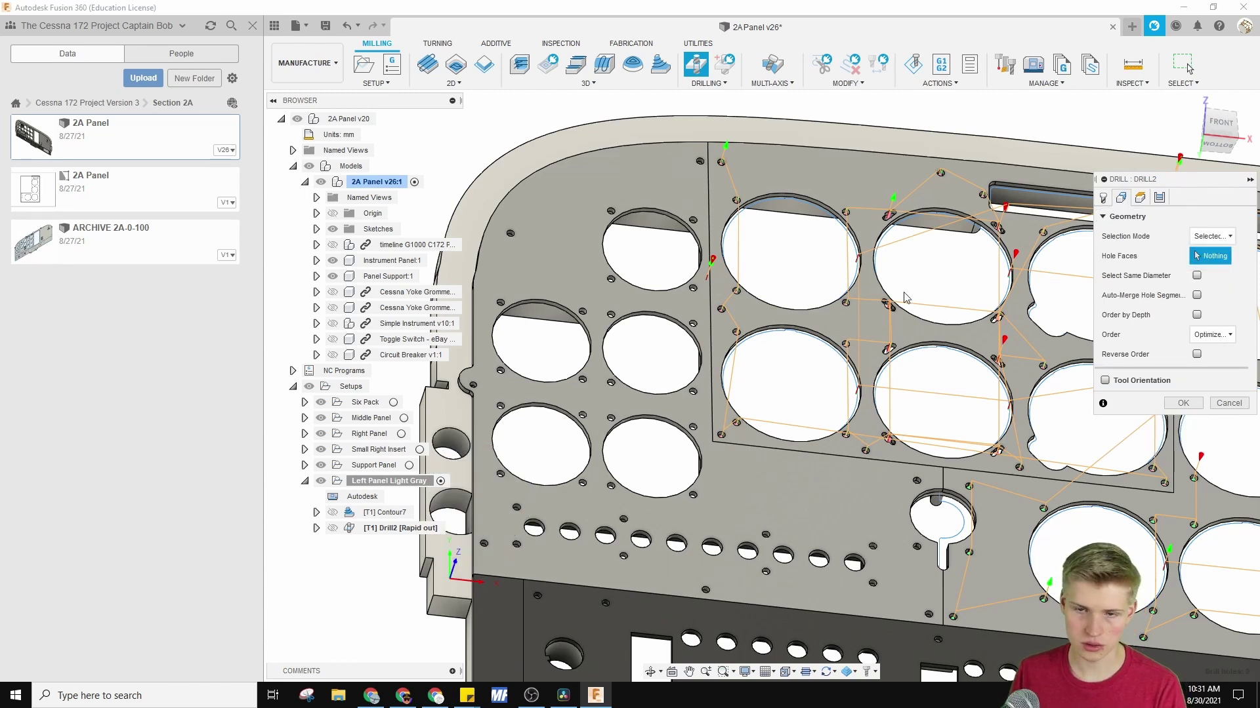
{"action": "left_click", "coordinate": [1207, 236]}
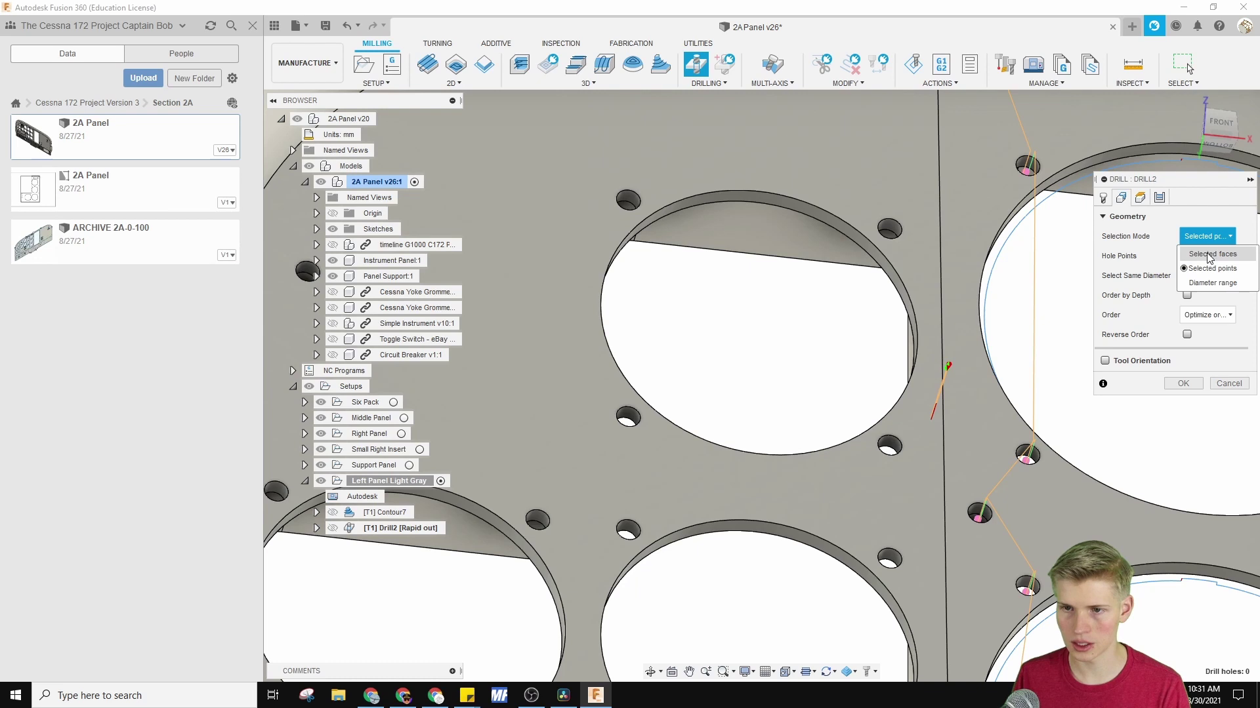
{"action": "left_click", "coordinate": [1209, 256]}
{"action": "scroll", "coordinate": [630, 203], "scroll_direction": "up", "scroll_amount": 5}
Step: Pick seven holes across the panel, then clear the hole selection
{"action": "left_click", "coordinate": [590, 183]}
{"action": "middle_click_drag", "start_coordinate": [590, 183], "coordinate": [503, 412]}
{"action": "scroll", "coordinate": [502, 412], "scroll_direction": "down", "scroll_amount": 3}
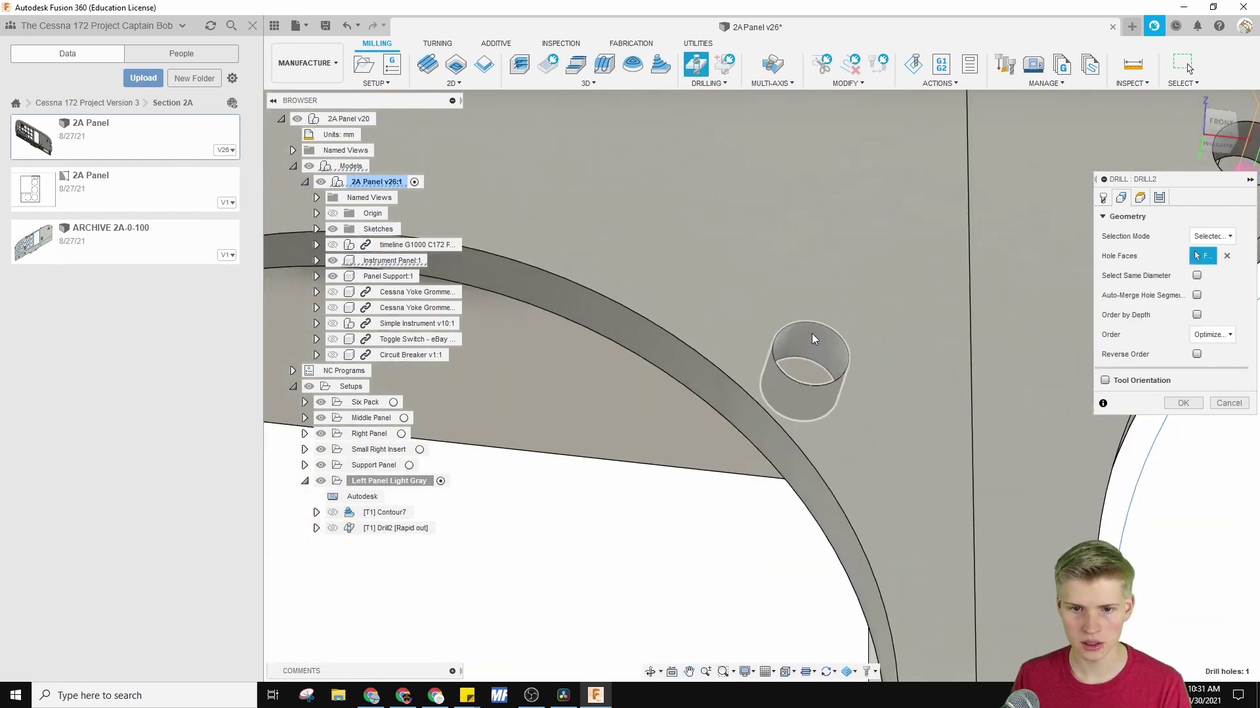
{"action": "left_click", "coordinate": [812, 333]}
{"action": "scroll", "coordinate": [812, 333], "scroll_direction": "down", "scroll_amount": 2}
{"action": "left_click", "coordinate": [777, 349]}
{"action": "middle_click_drag", "start_coordinate": [776, 349], "coordinate": [838, 258]}
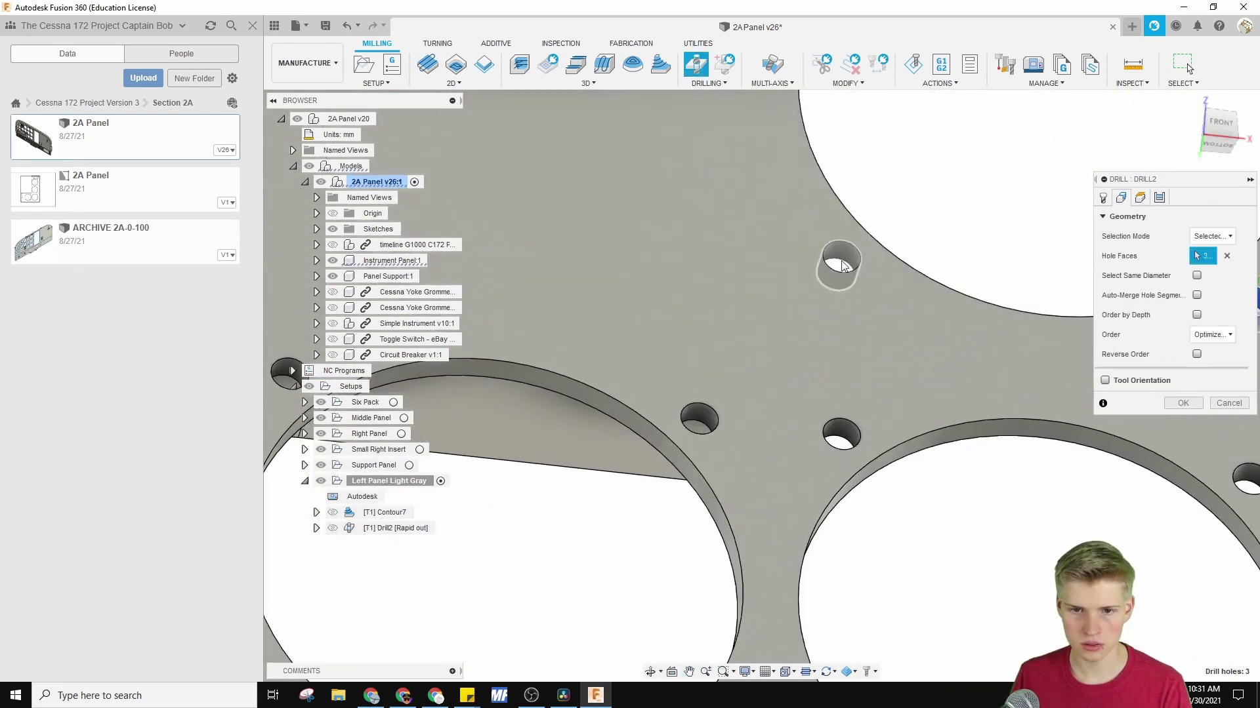
{"action": "left_click", "coordinate": [847, 440]}
{"action": "left_click", "coordinate": [710, 422]}
{"action": "middle_click_drag", "start_coordinate": [710, 422], "coordinate": [307, 376]}
{"action": "left_click", "coordinate": [859, 433]}
{"action": "scroll", "coordinate": [815, 328], "scroll_direction": "down", "scroll_amount": 5}
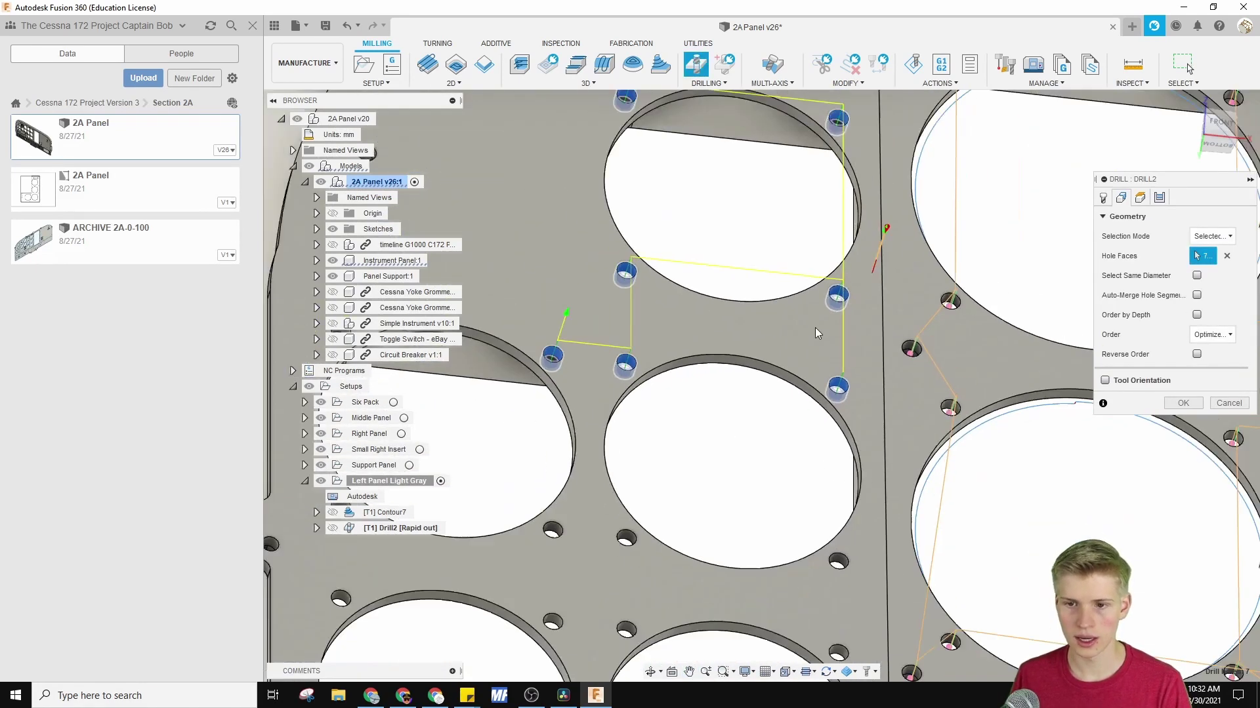
{"action": "left_click", "coordinate": [1212, 237]}
Step: Select holes by diameter range with a 1 mm minimum and 5 mm maximum
{"action": "left_click", "coordinate": [1211, 254]}
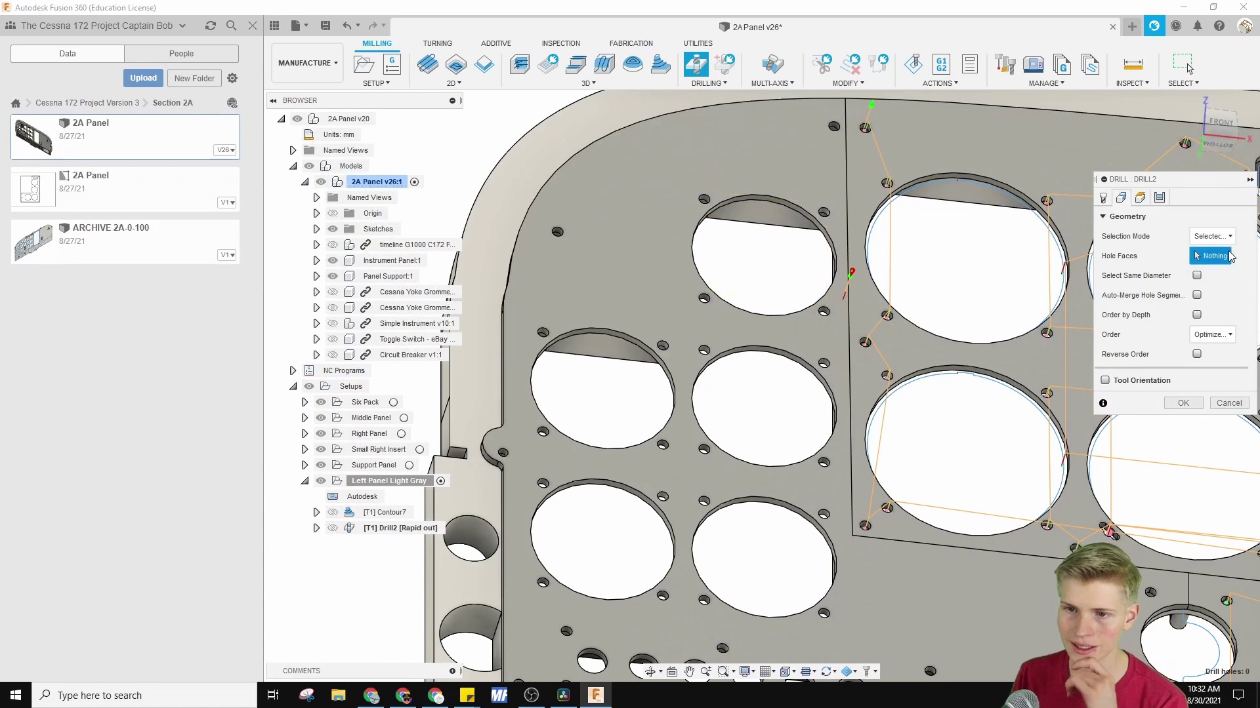
{"action": "left_click", "coordinate": [1212, 237]}
{"action": "left_click", "coordinate": [1212, 283]}
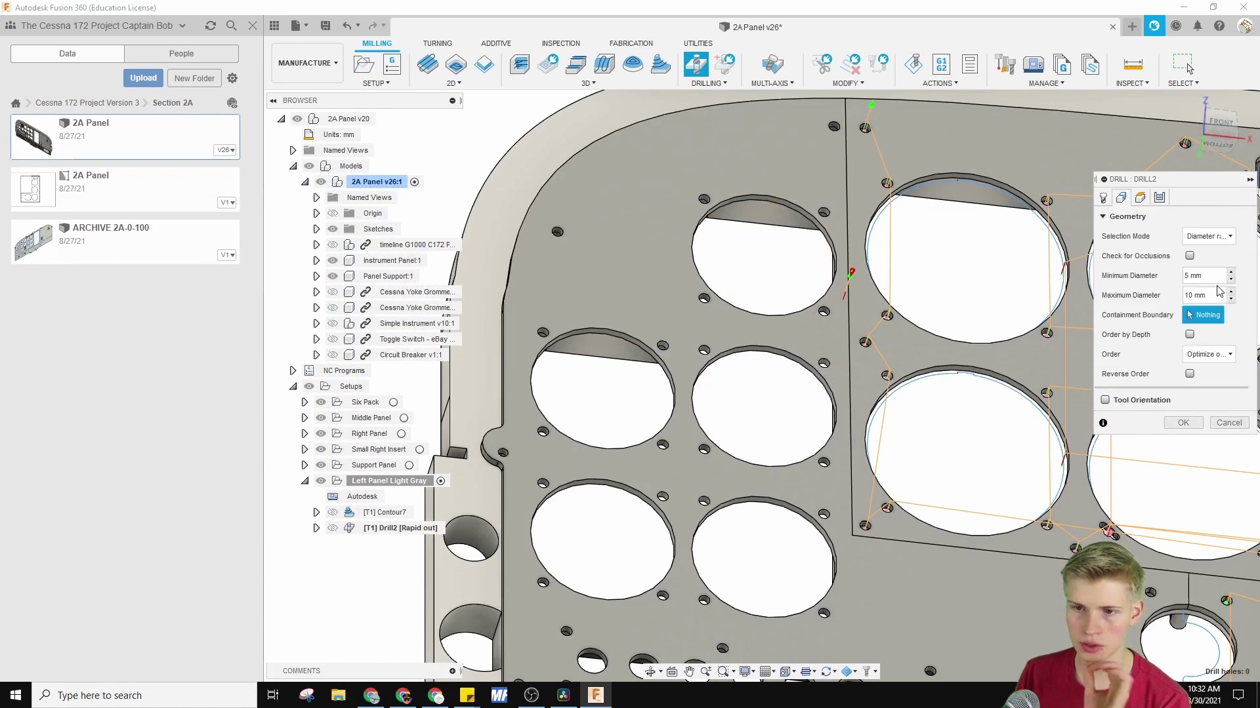
{"action": "scroll", "coordinate": [1074, 266], "scroll_direction": "down", "scroll_amount": 3}
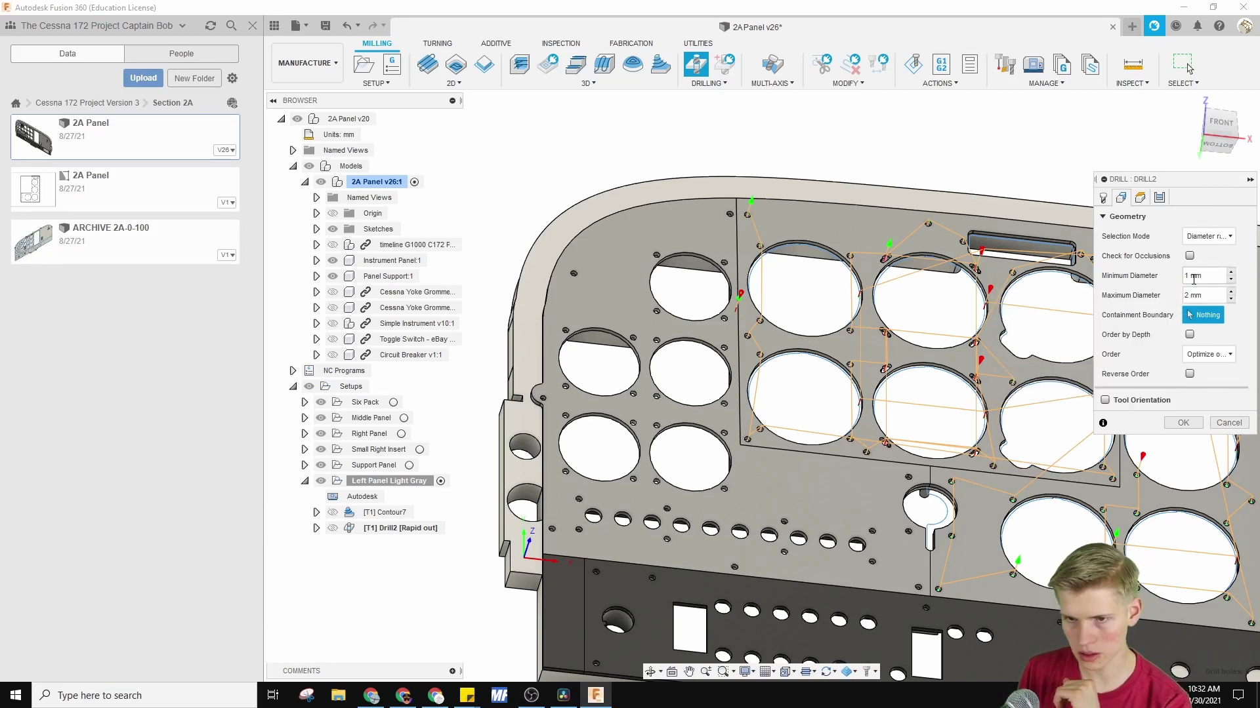
{"action": "type", "text": "6"}
{"action": "double_click", "coordinate": [1189, 276]}
{"action": "type", "text": "3"}
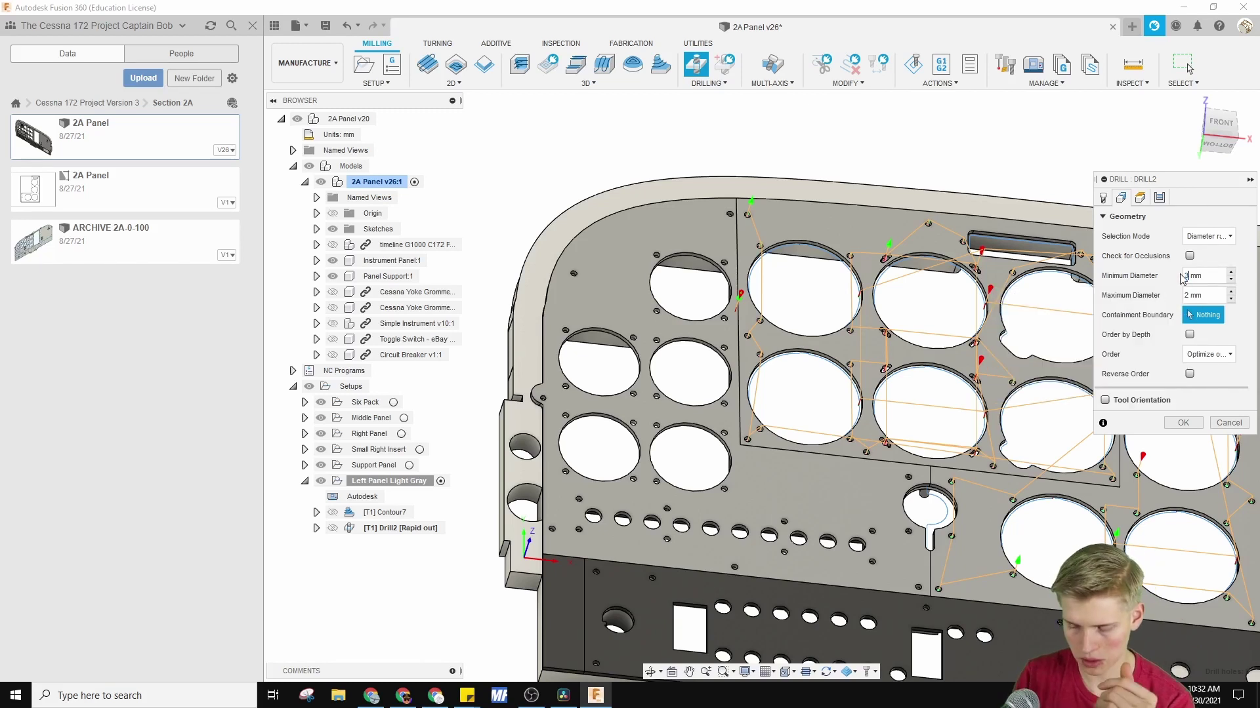
{"action": "double_click", "coordinate": [1184, 277]}
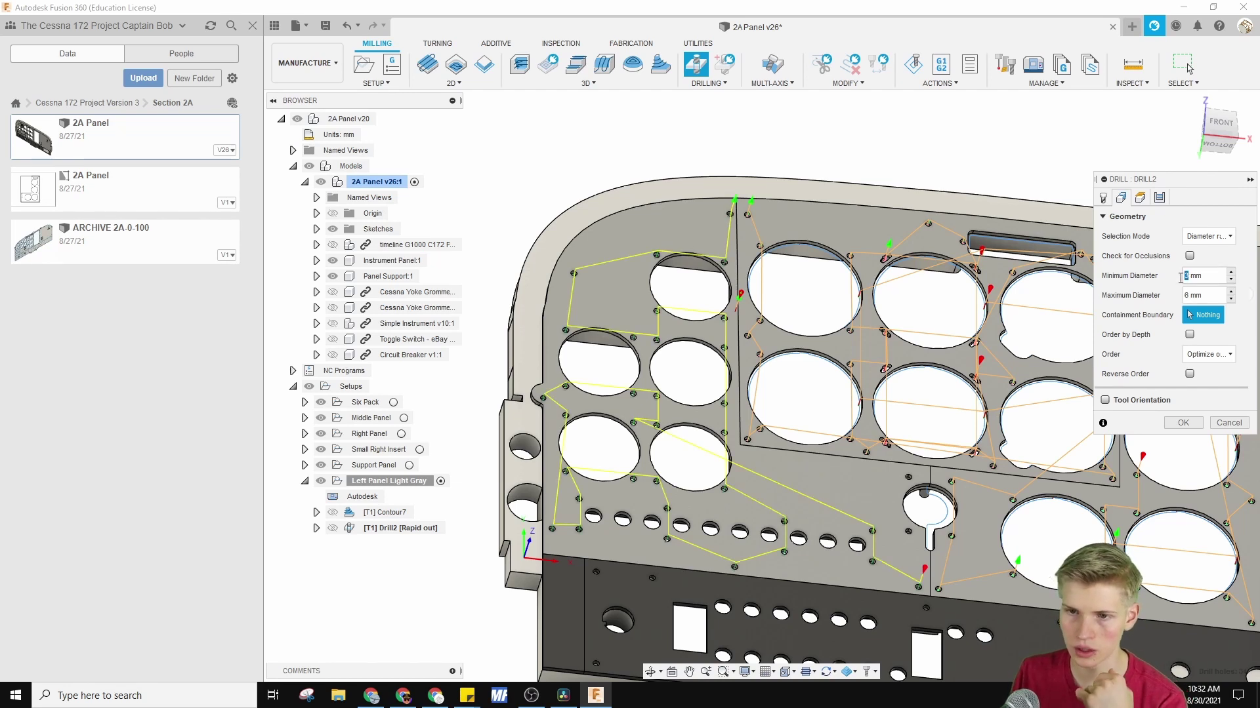
{"action": "key", "text": "ctrl+z"}
{"action": "type", "text": "1"}
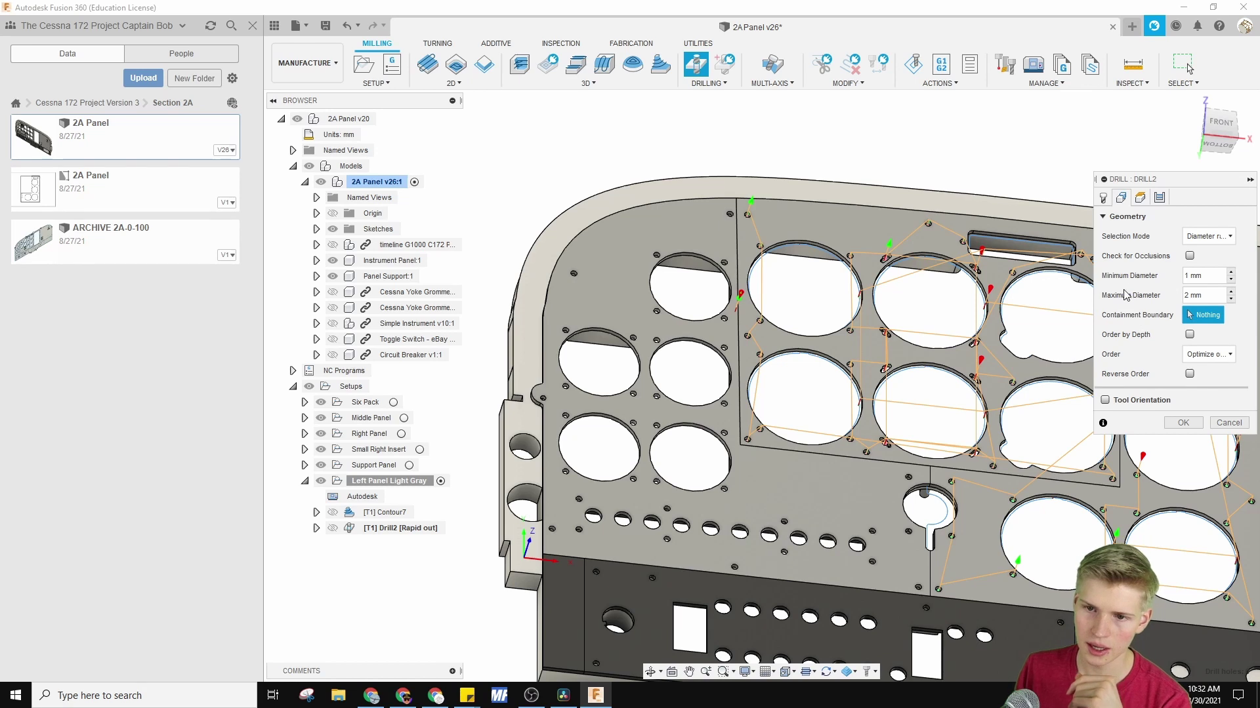
{"action": "type", "text": "5"}
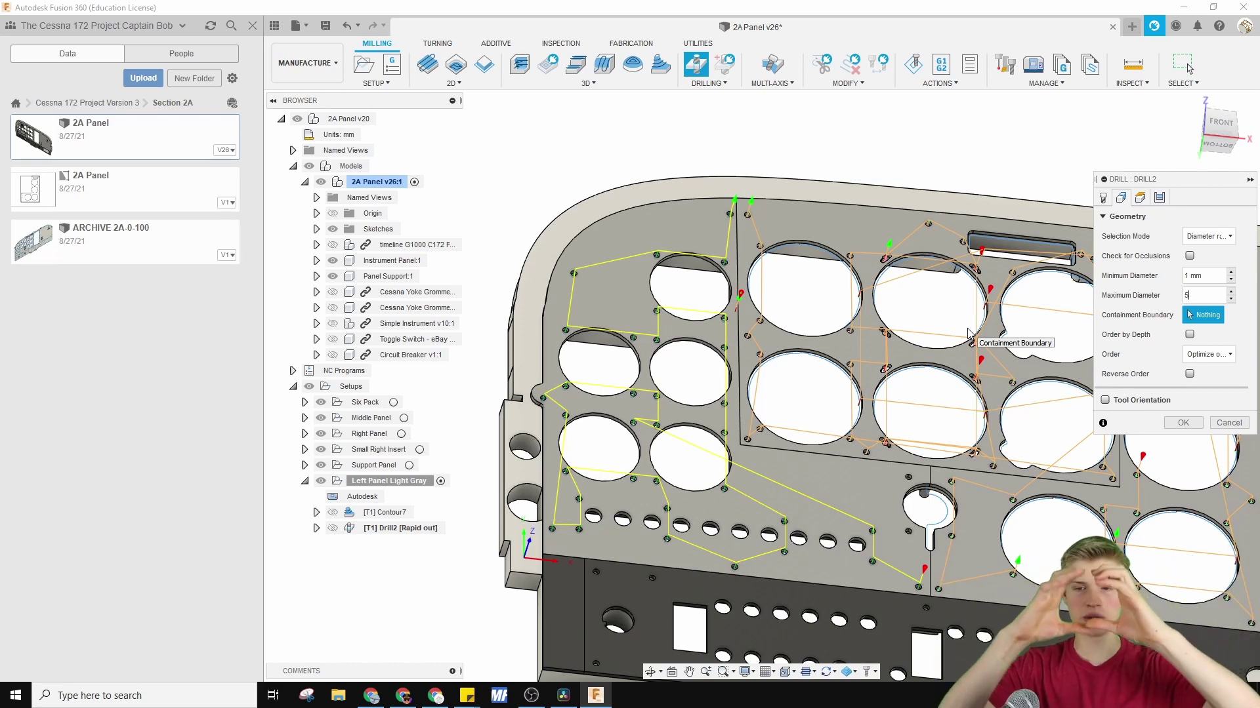
Step: Leave the drilling order unchanged and bring up the drill height settings
{"action": "middle_click_drag", "start_coordinate": [968, 333], "coordinate": [681, 423], "text": "shift"}
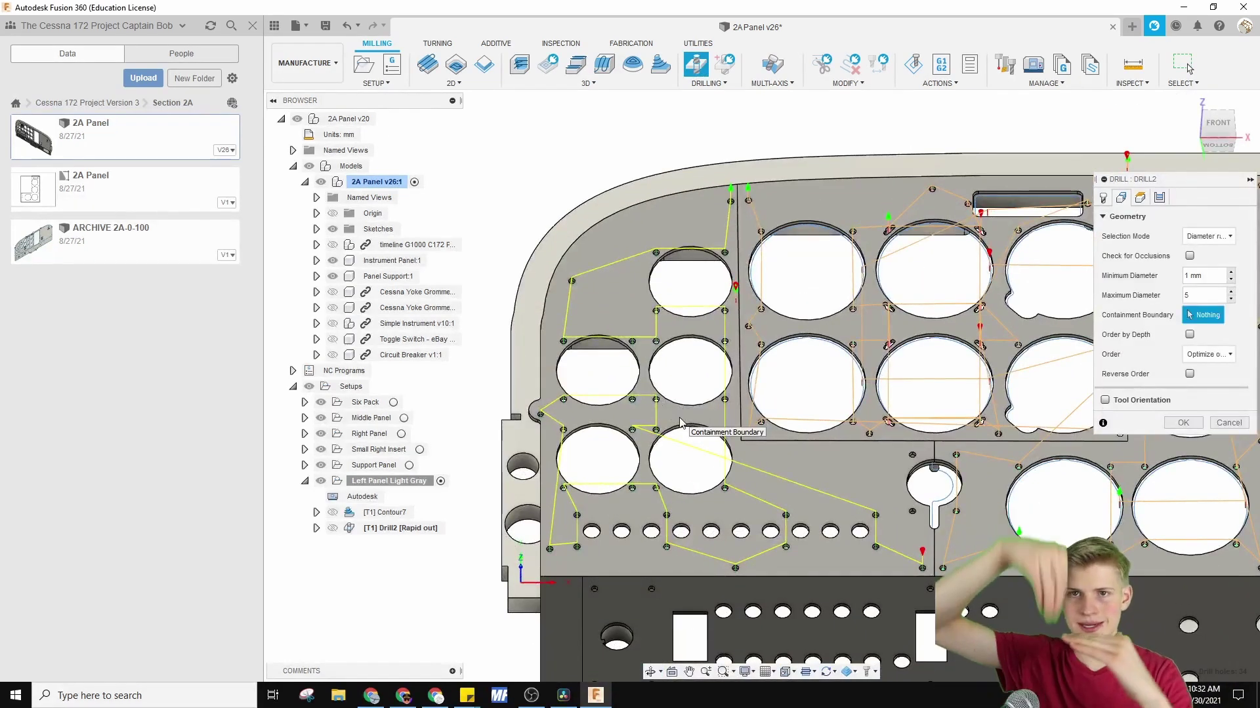
{"action": "left_click", "coordinate": [1207, 355]}
{"action": "left_click", "coordinate": [1193, 384]}
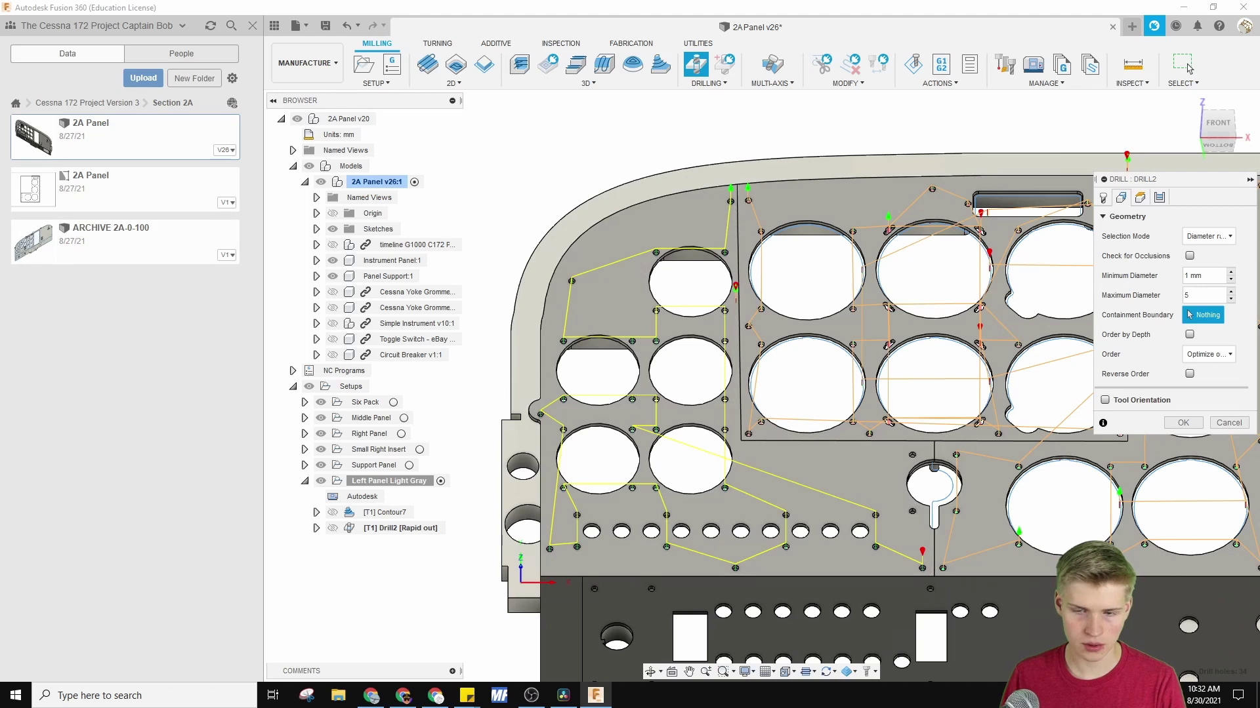
{"action": "left_click", "coordinate": [1139, 198]}
{"action": "middle_click_drag", "start_coordinate": [984, 315], "coordinate": [957, 394], "text": "shift"}
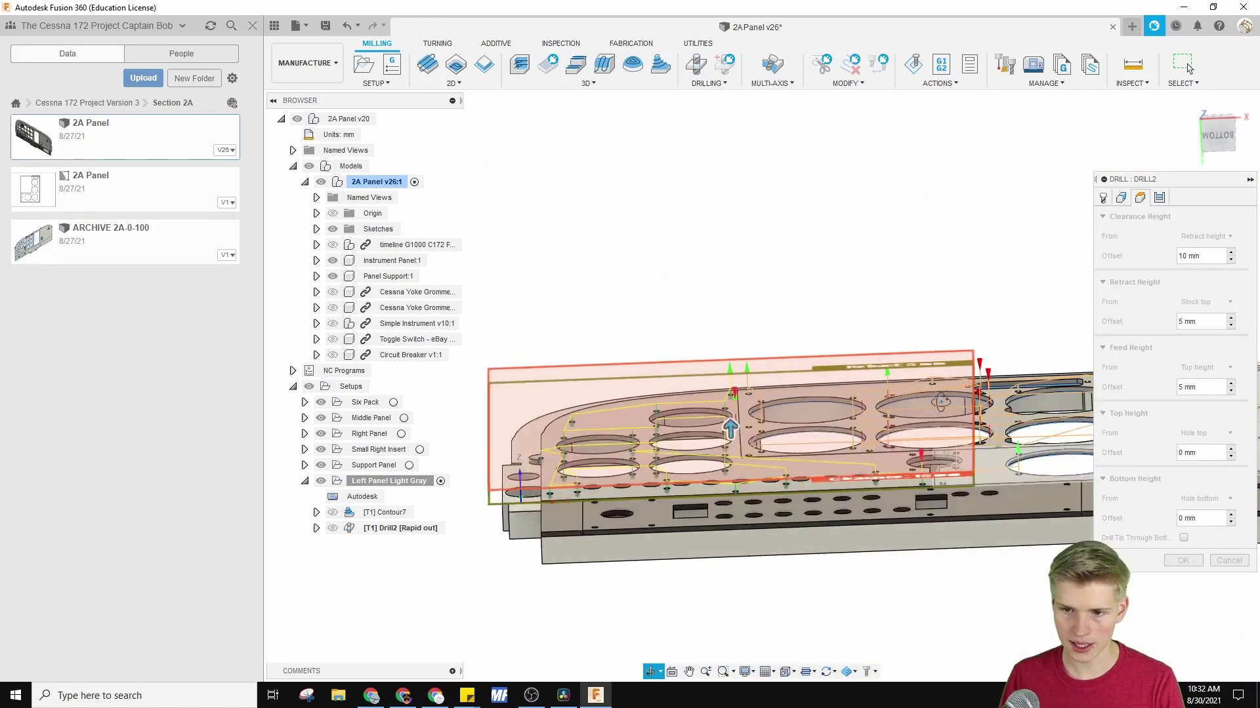
Step: Keep the Drilling - rapid out cycle and create the Drill2 operation
{"action": "left_click", "coordinate": [1159, 197]}
{"action": "left_click", "coordinate": [1187, 236]}
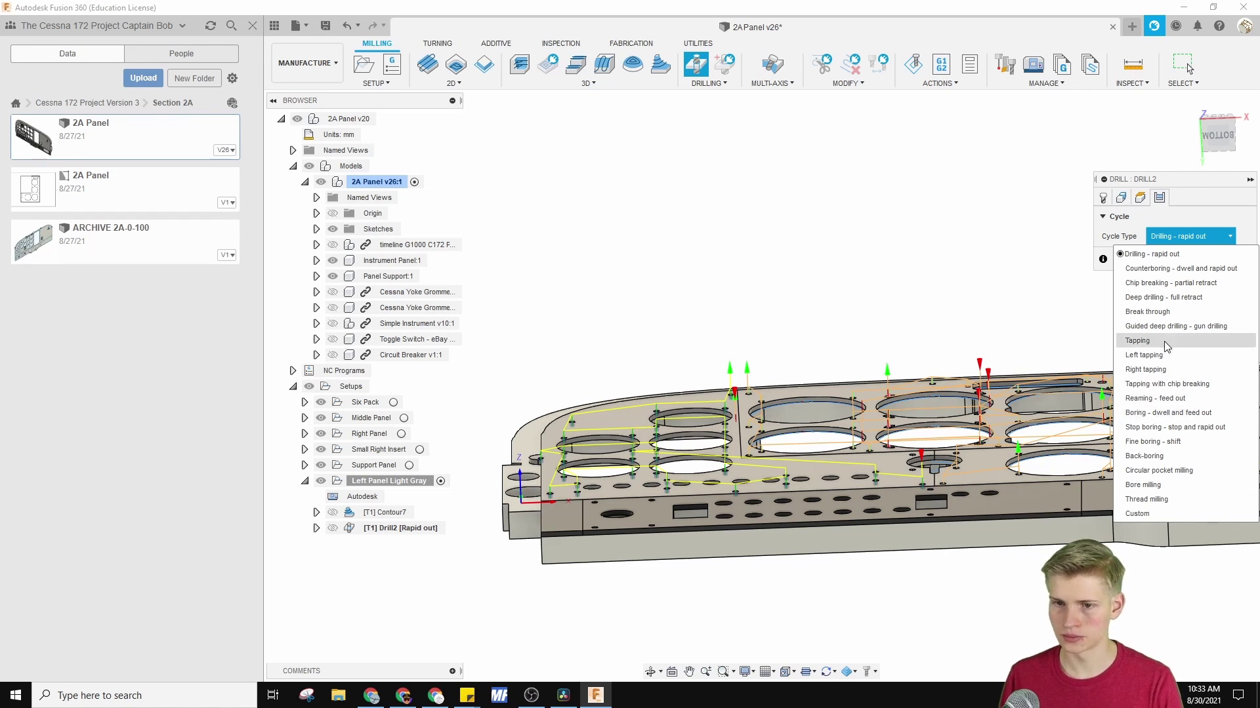
{"action": "left_click", "coordinate": [1153, 255]}
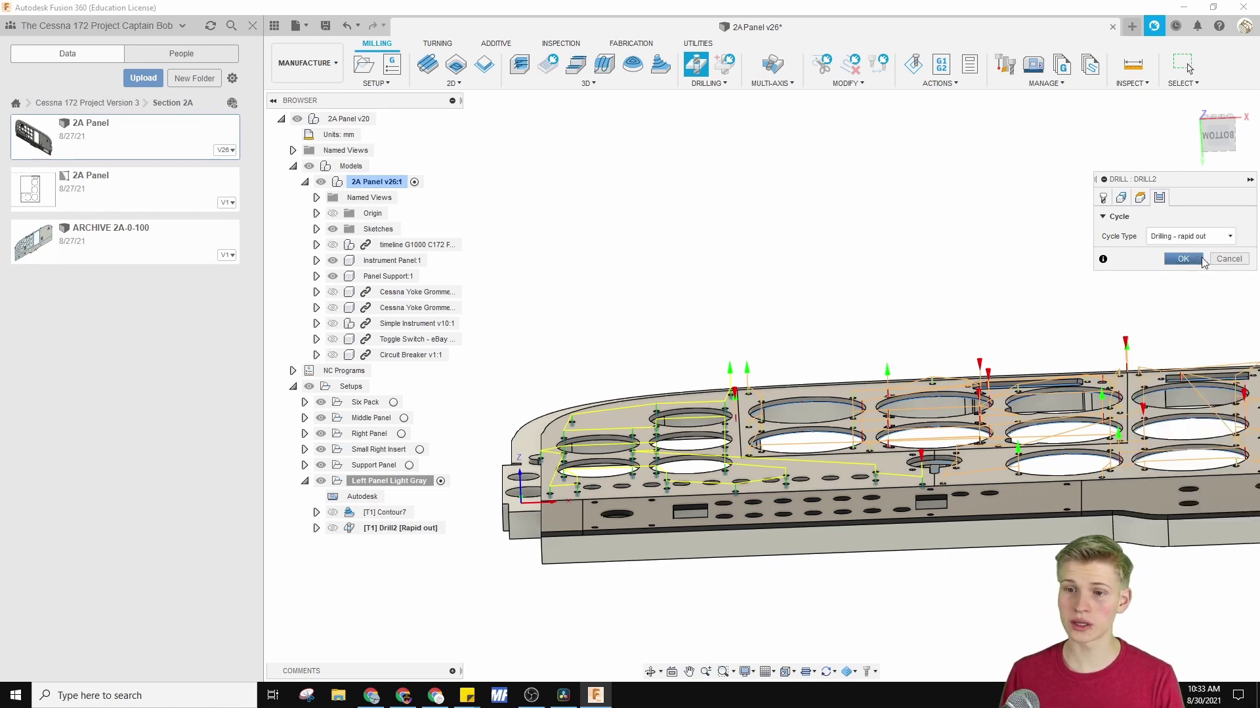
{"action": "left_click", "coordinate": [1197, 259]}
Step: Show Contour7, hide Drill2, and inspect the toolpaths on the panel
{"action": "middle_click_drag", "start_coordinate": [656, 381], "coordinate": [740, 368], "text": "shift"}
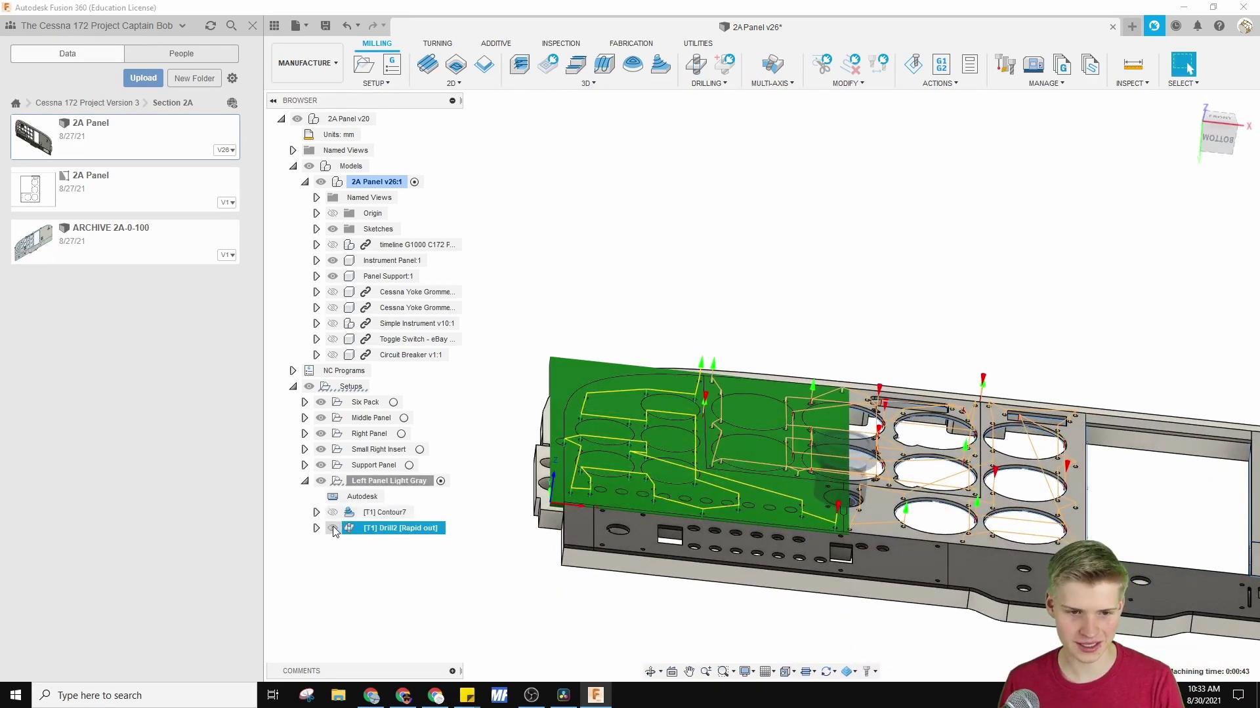
{"action": "left_click", "coordinate": [378, 514]}
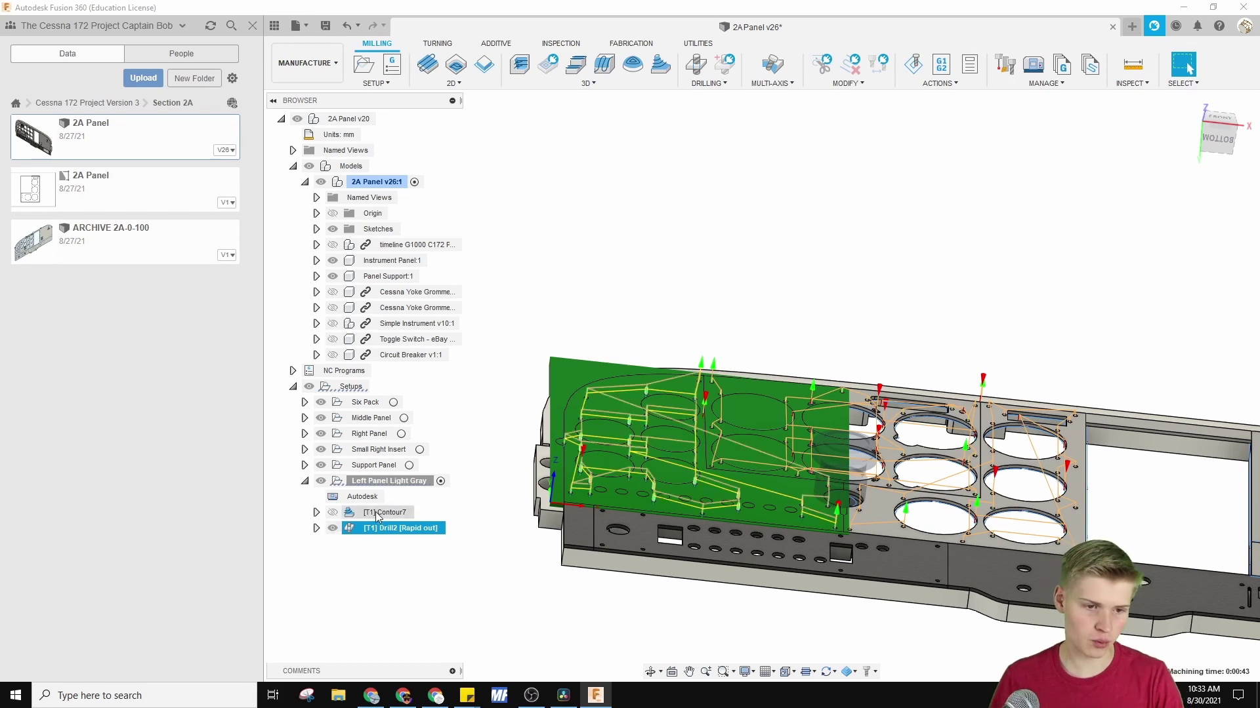
{"action": "left_click", "coordinate": [332, 529]}
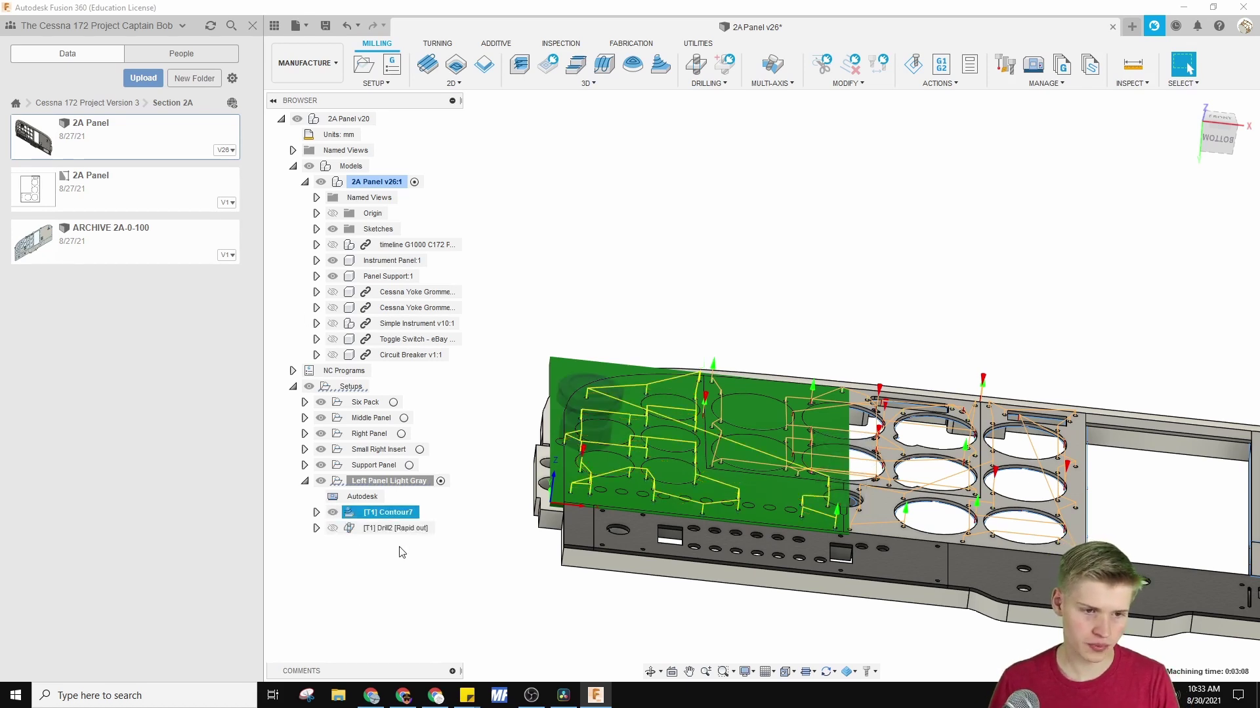
{"action": "middle_click_drag", "start_coordinate": [613, 477], "coordinate": [608, 455], "text": "shift"}
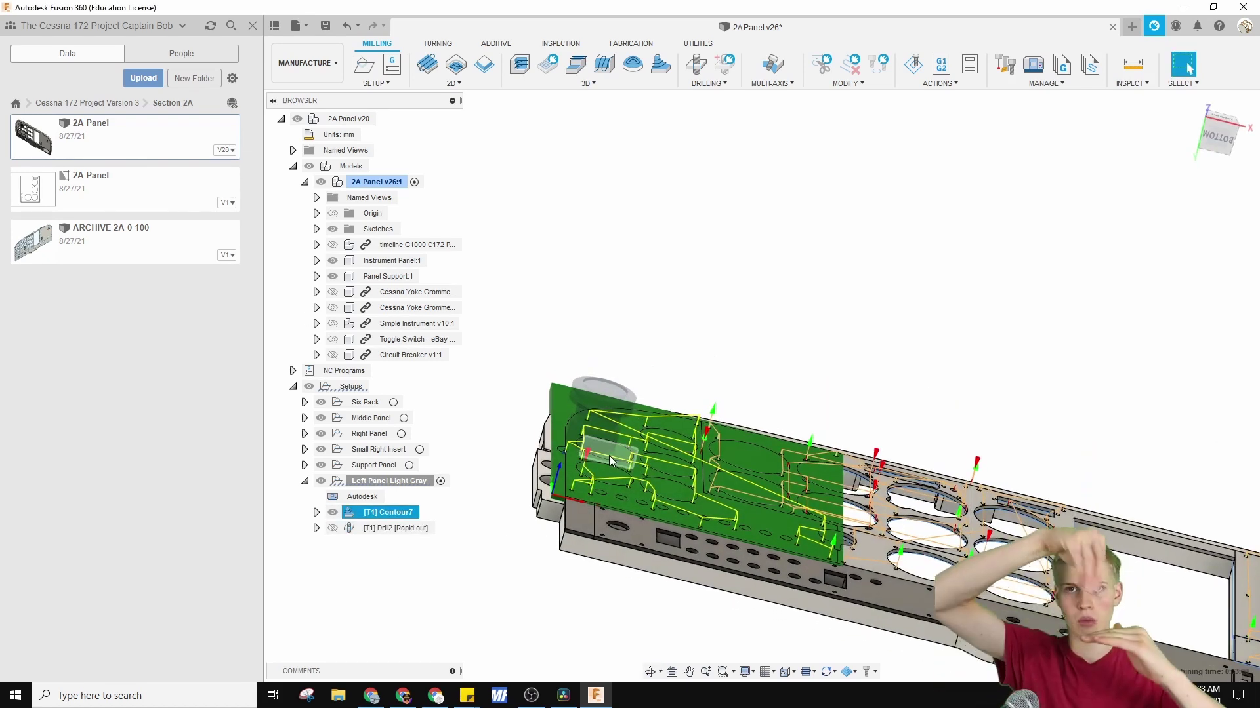
{"action": "scroll", "coordinate": [579, 459], "scroll_direction": "up", "scroll_amount": 5}
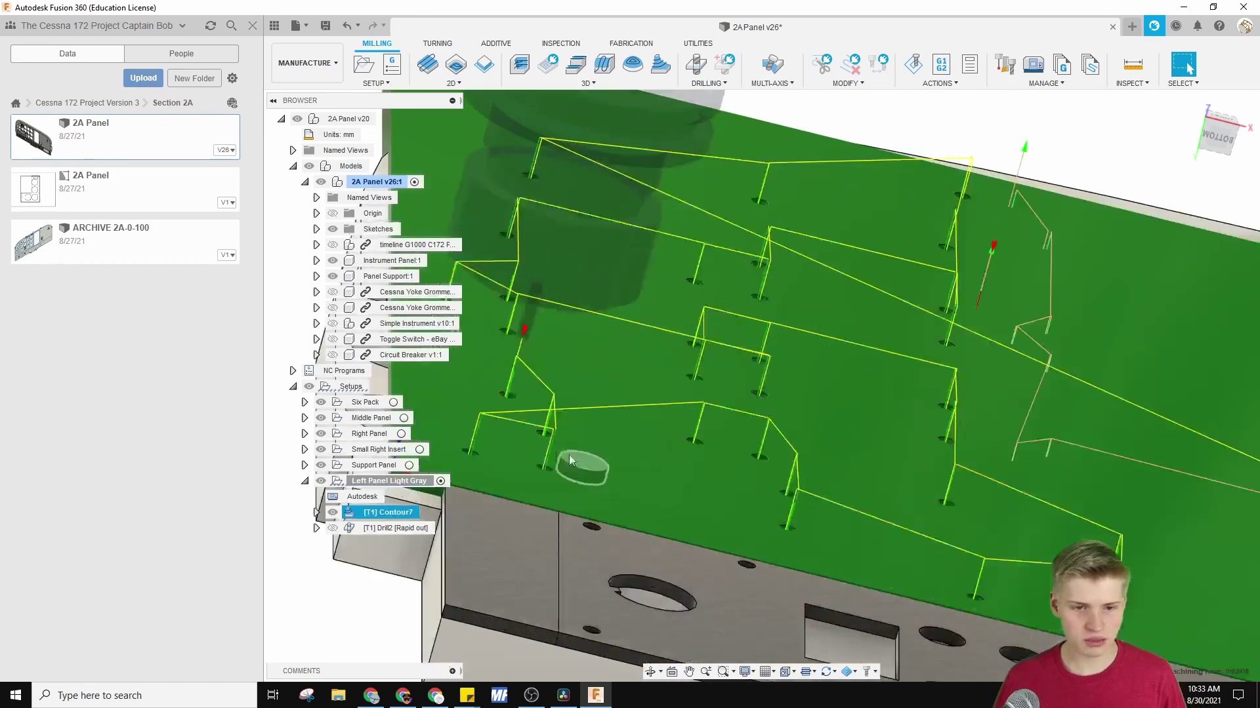
{"action": "scroll", "coordinate": [545, 478], "scroll_direction": "up", "scroll_amount": 4}
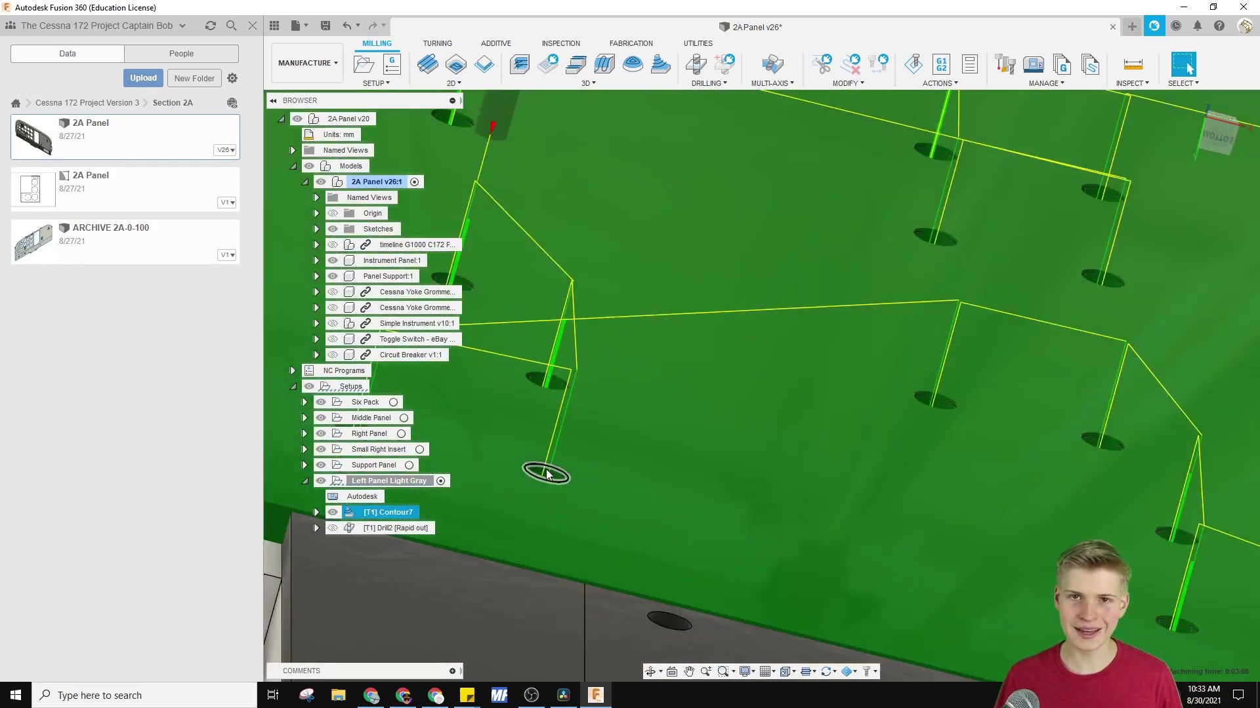
{"action": "scroll", "coordinate": [547, 474], "scroll_direction": "down", "scroll_amount": 5}
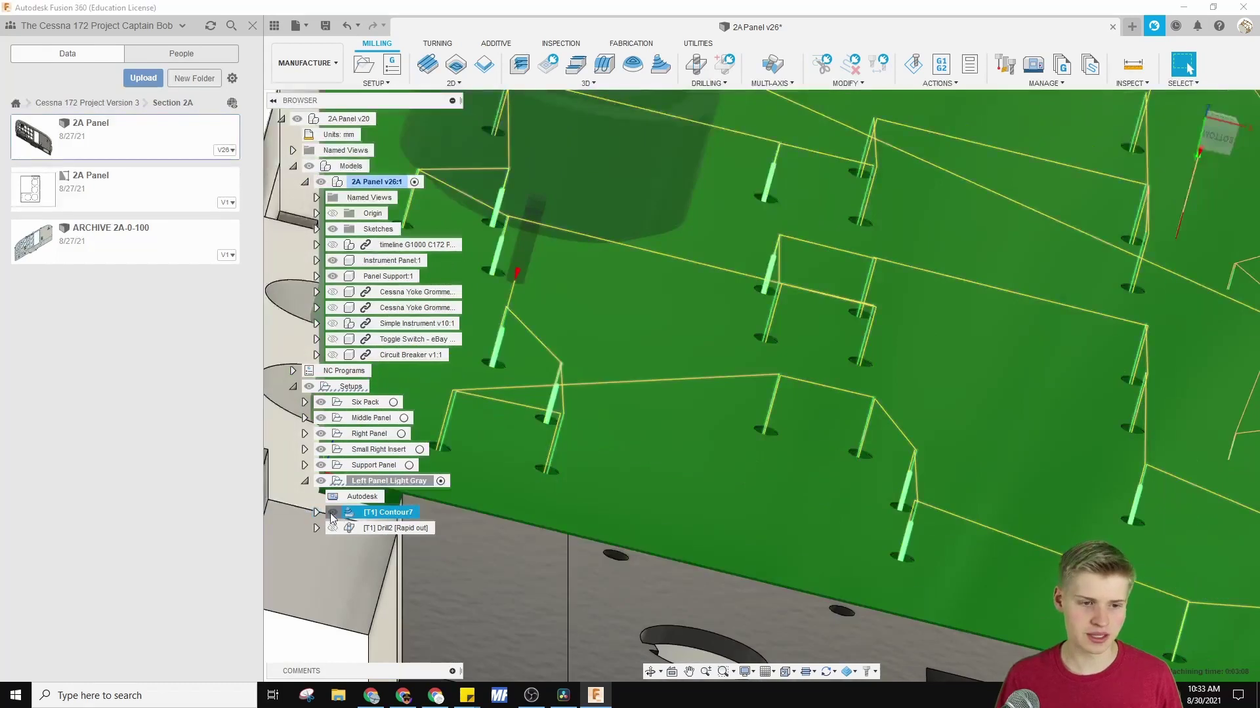
{"action": "scroll", "coordinate": [659, 533], "scroll_direction": "down", "scroll_amount": 5}
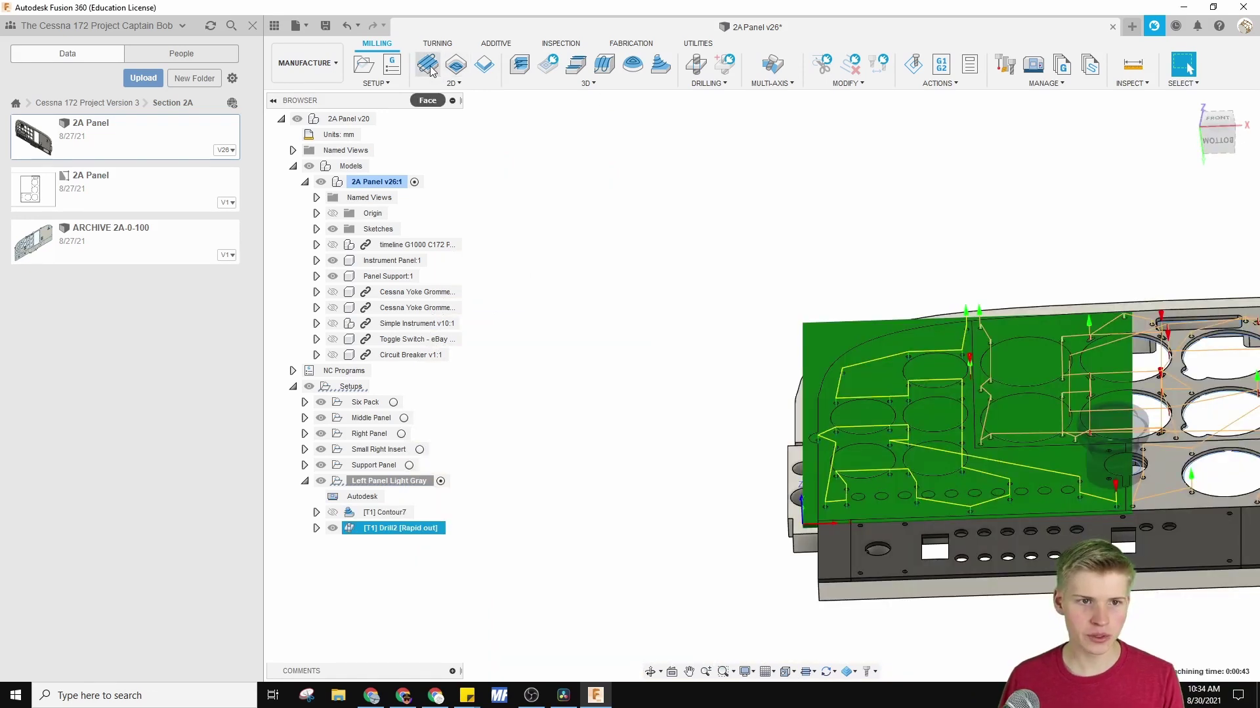
Step: Start 2D Contour15 and select the edges of the first five large gauge holes
{"action": "left_click", "coordinate": [484, 65]}
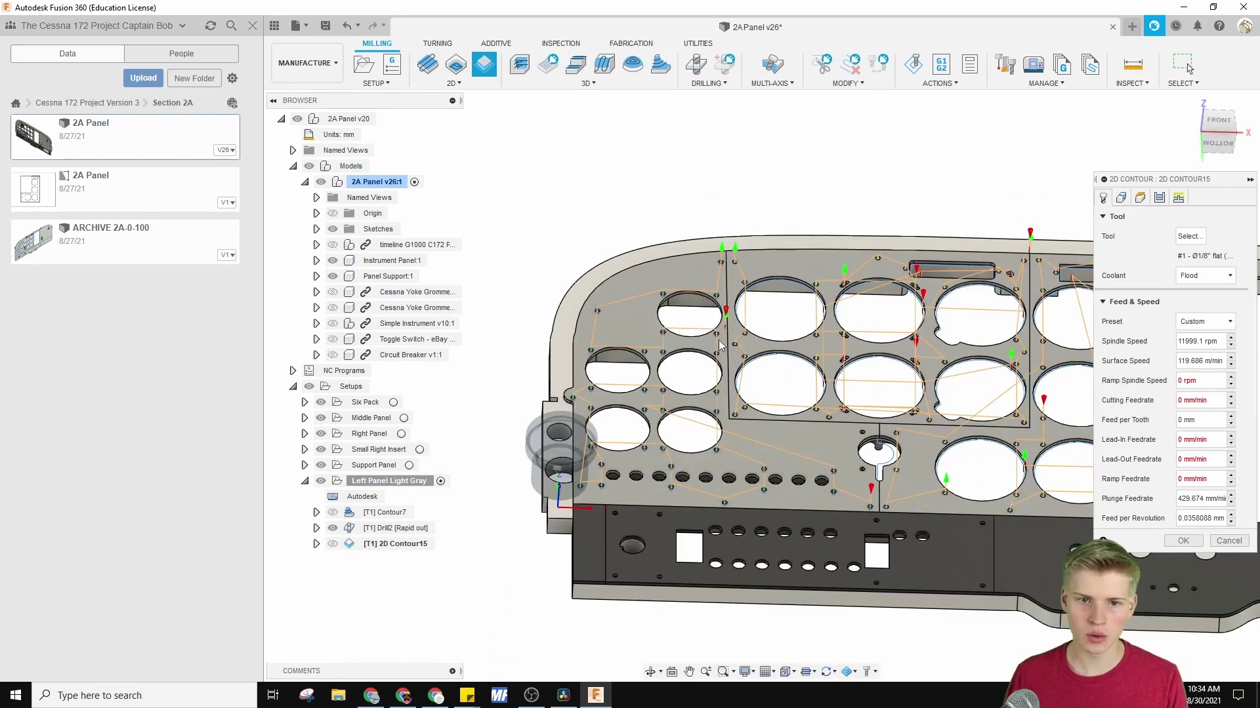
{"action": "scroll", "coordinate": [686, 282], "scroll_direction": "up", "scroll_amount": 5}
{"action": "left_click", "coordinate": [686, 282]}
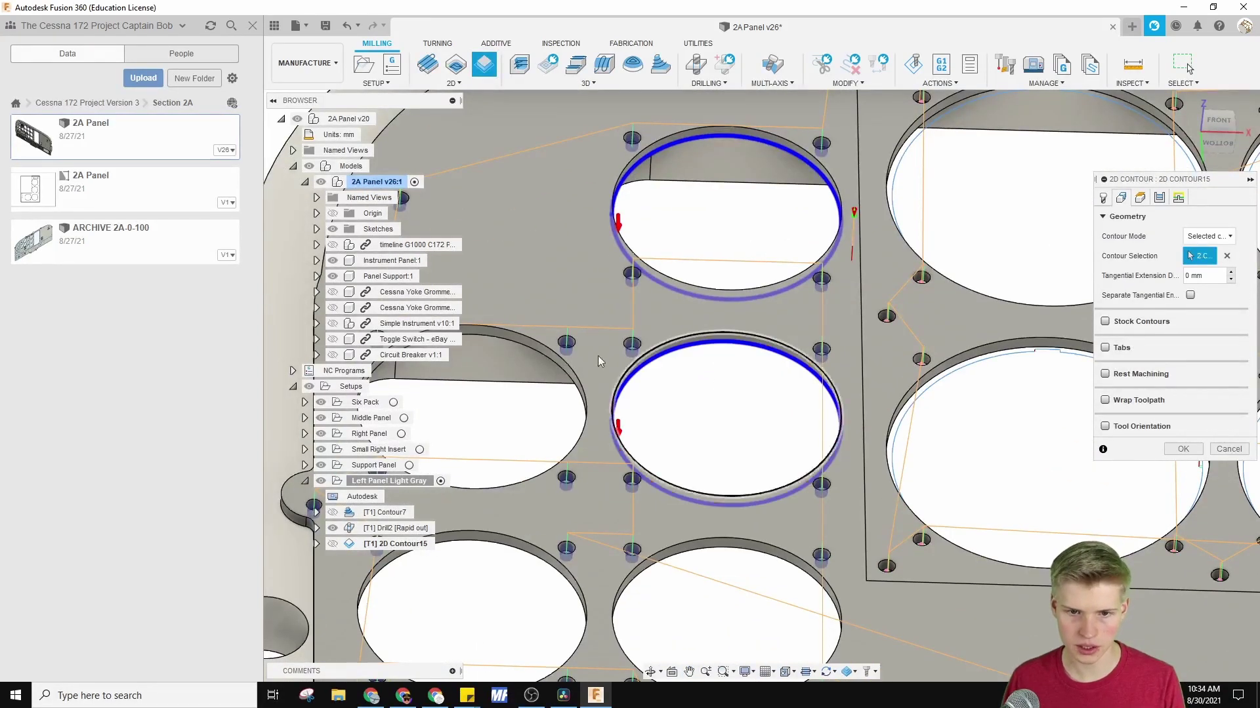
{"action": "left_click", "coordinate": [723, 343]}
{"action": "left_click", "coordinate": [522, 346]}
{"action": "left_click", "coordinate": [575, 345]}
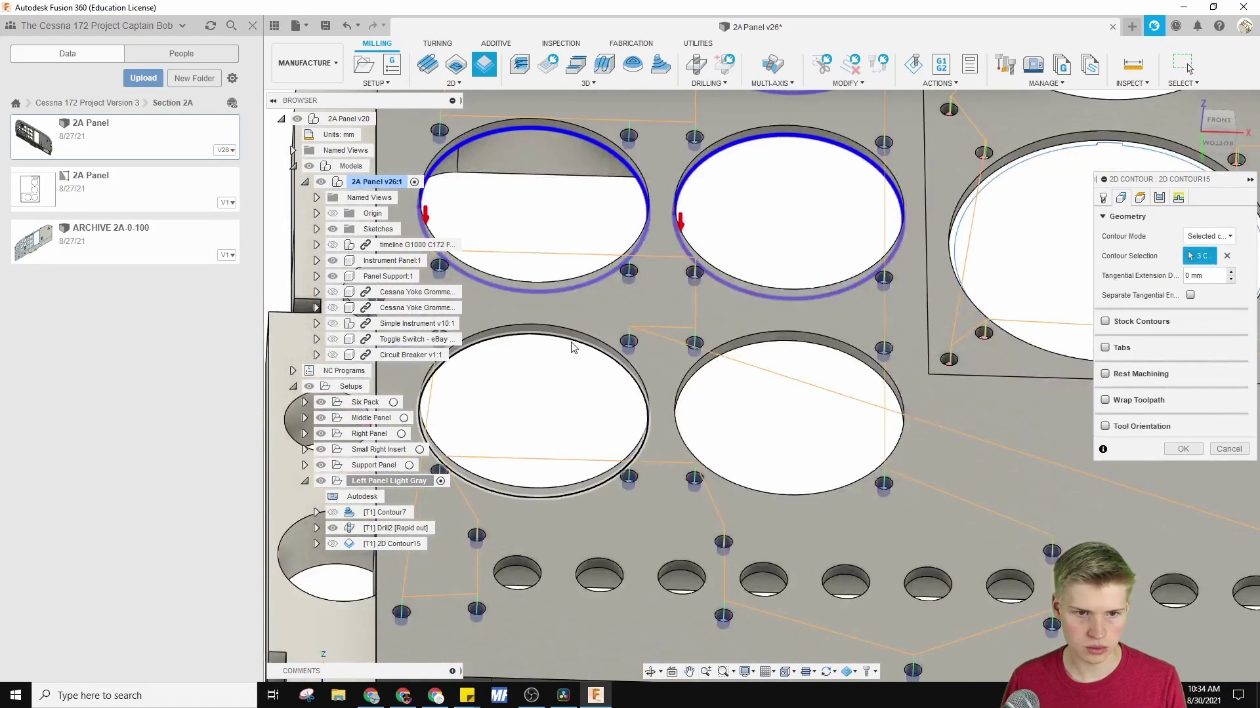
{"action": "left_click", "coordinate": [746, 349]}
Step: Add the small holes, including the one beside the keyhole, bringing the selection to 17 contours
{"action": "middle_click_drag", "start_coordinate": [746, 349], "coordinate": [656, 196]}
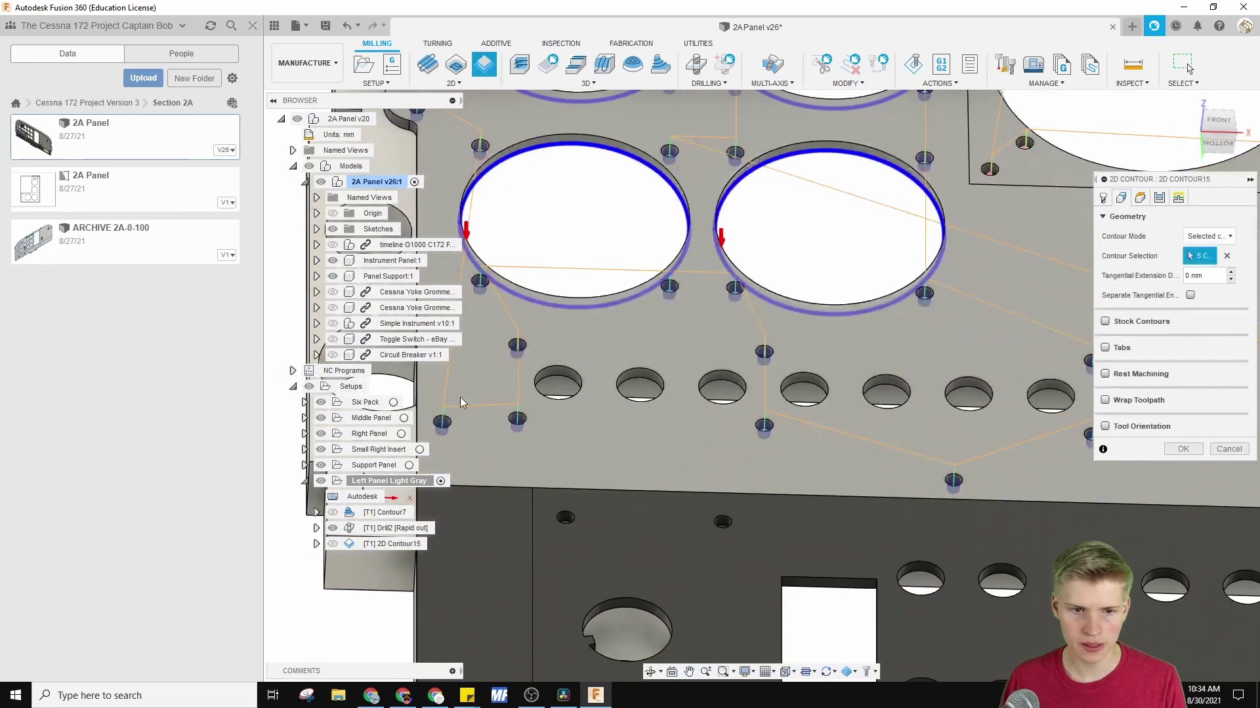
{"action": "scroll", "coordinate": [583, 381], "scroll_direction": "up", "scroll_amount": 2}
{"action": "left_click", "coordinate": [592, 383]}
{"action": "left_click", "coordinate": [727, 387]}
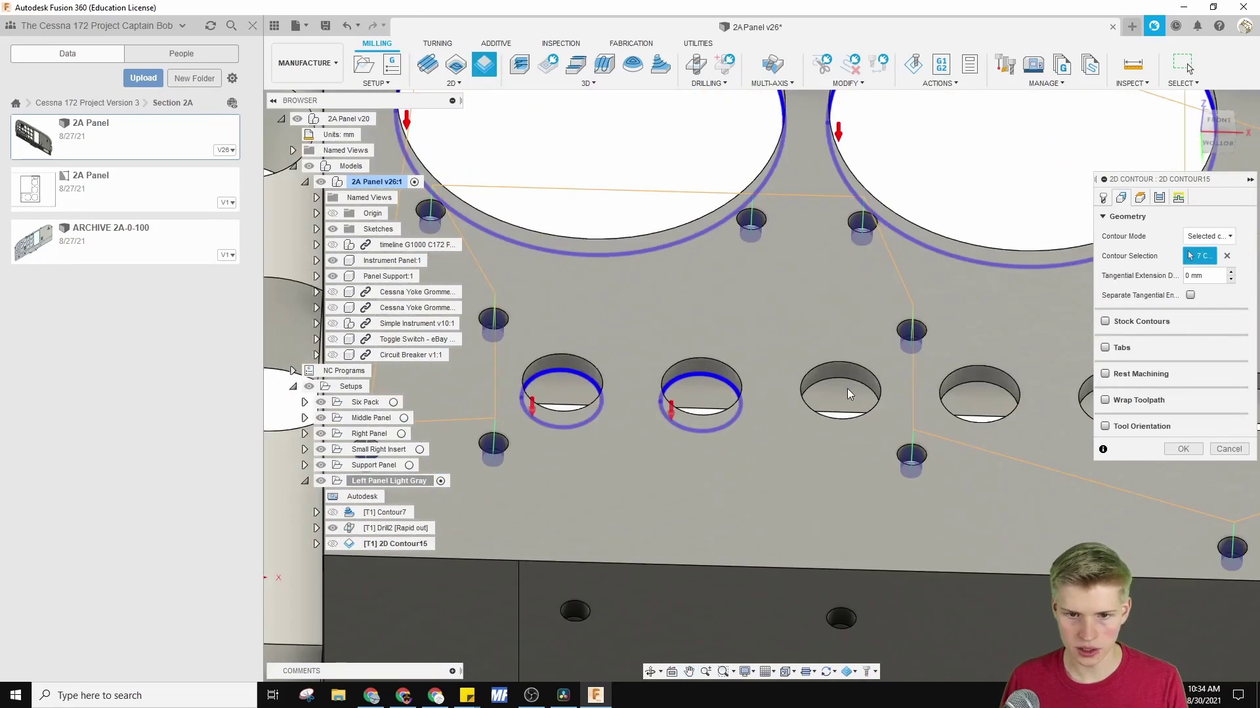
{"action": "left_click", "coordinate": [1001, 389]}
{"action": "middle_click_drag", "start_coordinate": [1001, 390], "coordinate": [859, 387]}
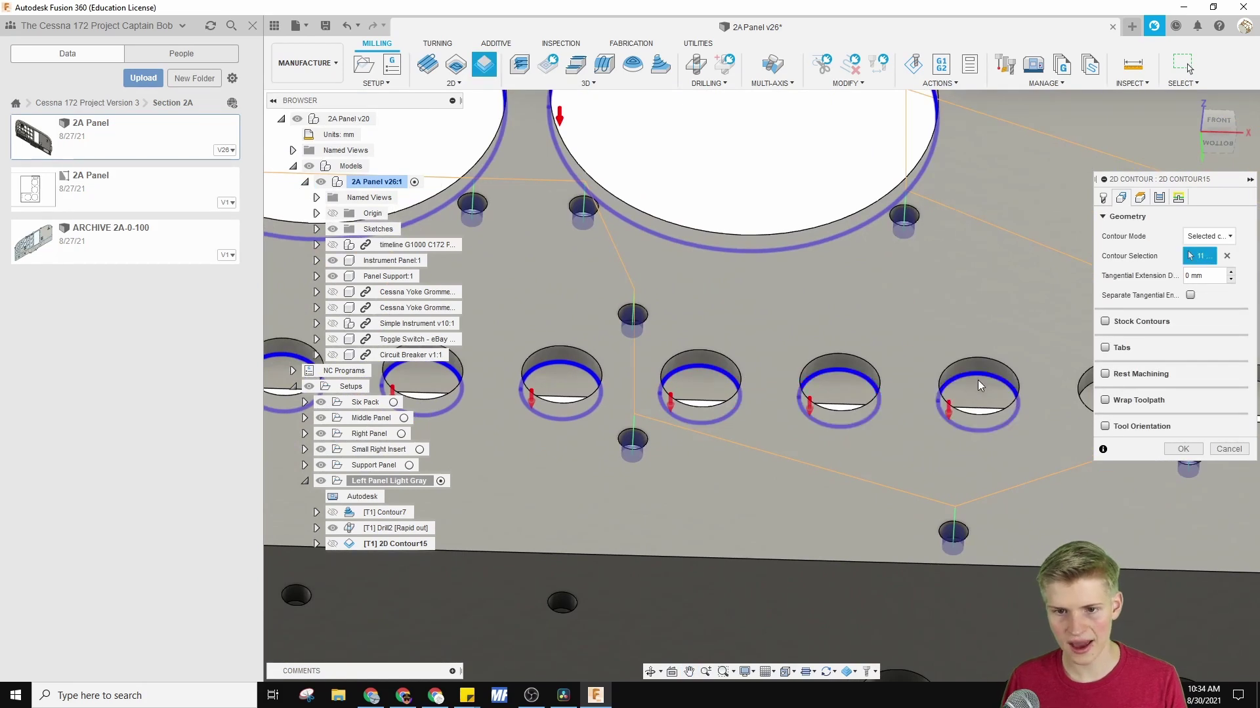
{"action": "middle_click_drag", "start_coordinate": [979, 385], "coordinate": [656, 390]}
{"action": "scroll", "coordinate": [749, 337], "scroll_direction": "down", "scroll_amount": 5}
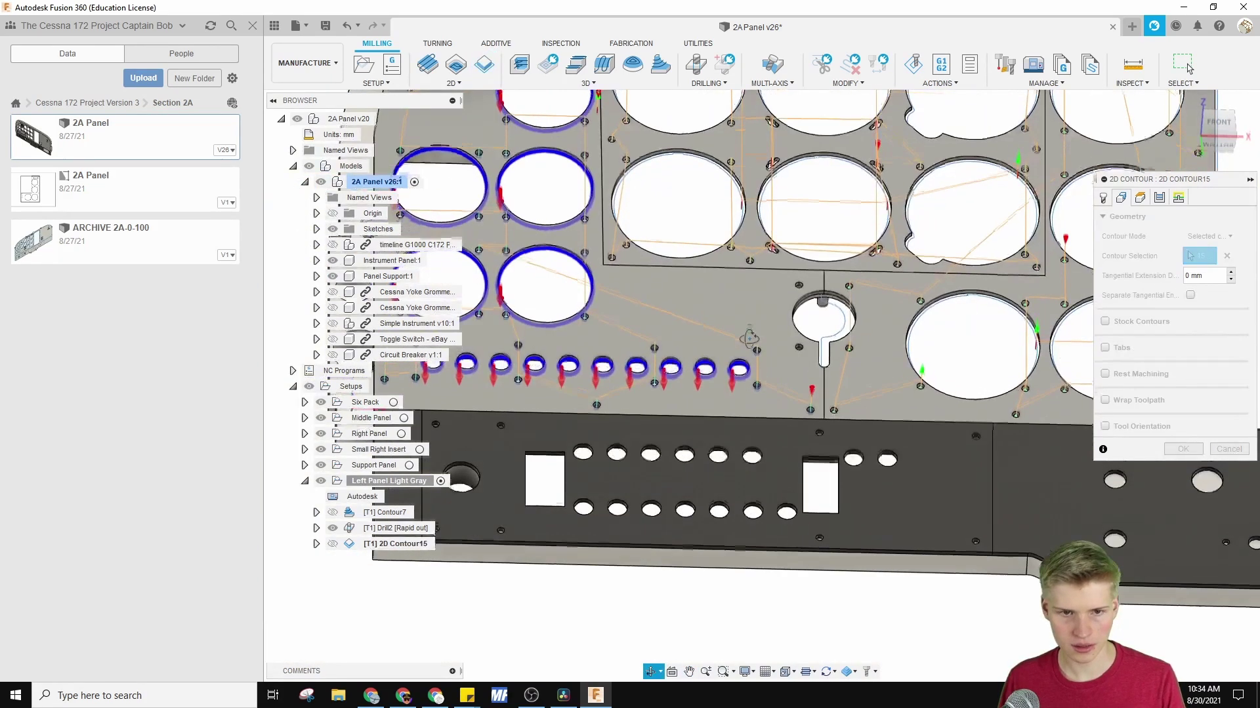
{"action": "scroll", "coordinate": [807, 283], "scroll_direction": "up", "scroll_amount": 5}
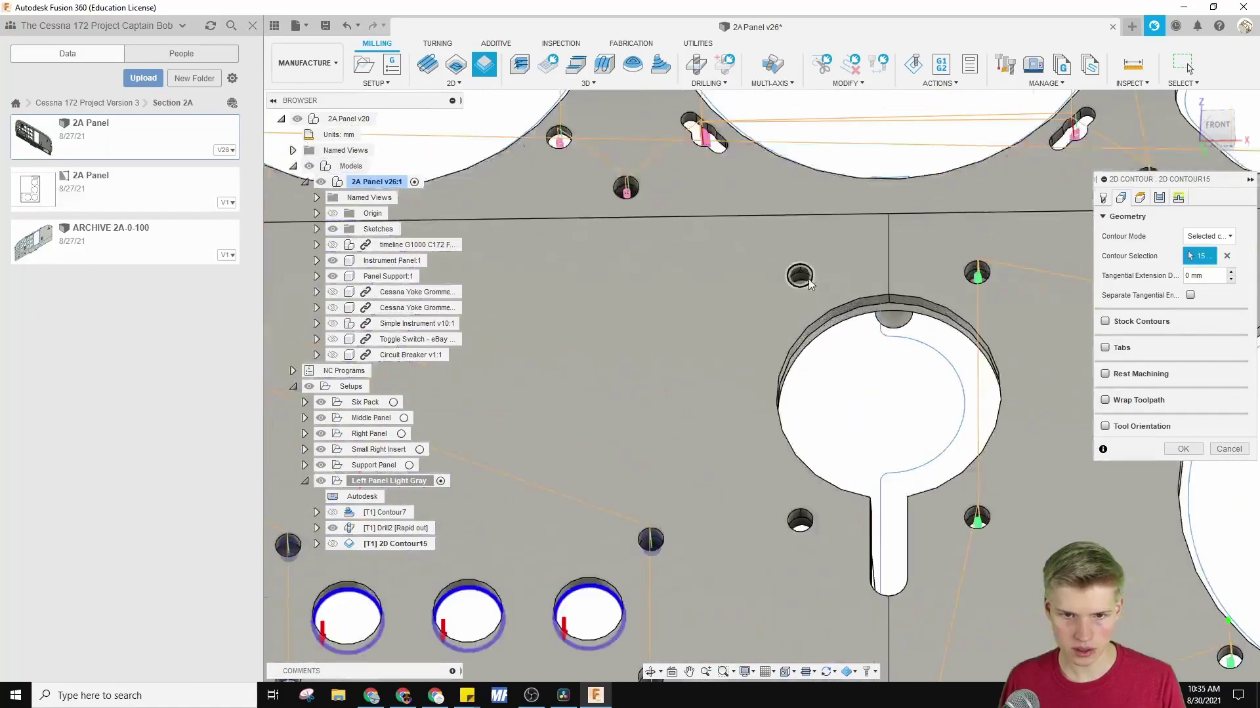
{"action": "scroll", "coordinate": [808, 283], "scroll_direction": "up", "scroll_amount": 3}
{"action": "left_click", "coordinate": [803, 275]}
{"action": "scroll", "coordinate": [803, 275], "scroll_direction": "down", "scroll_amount": 5}
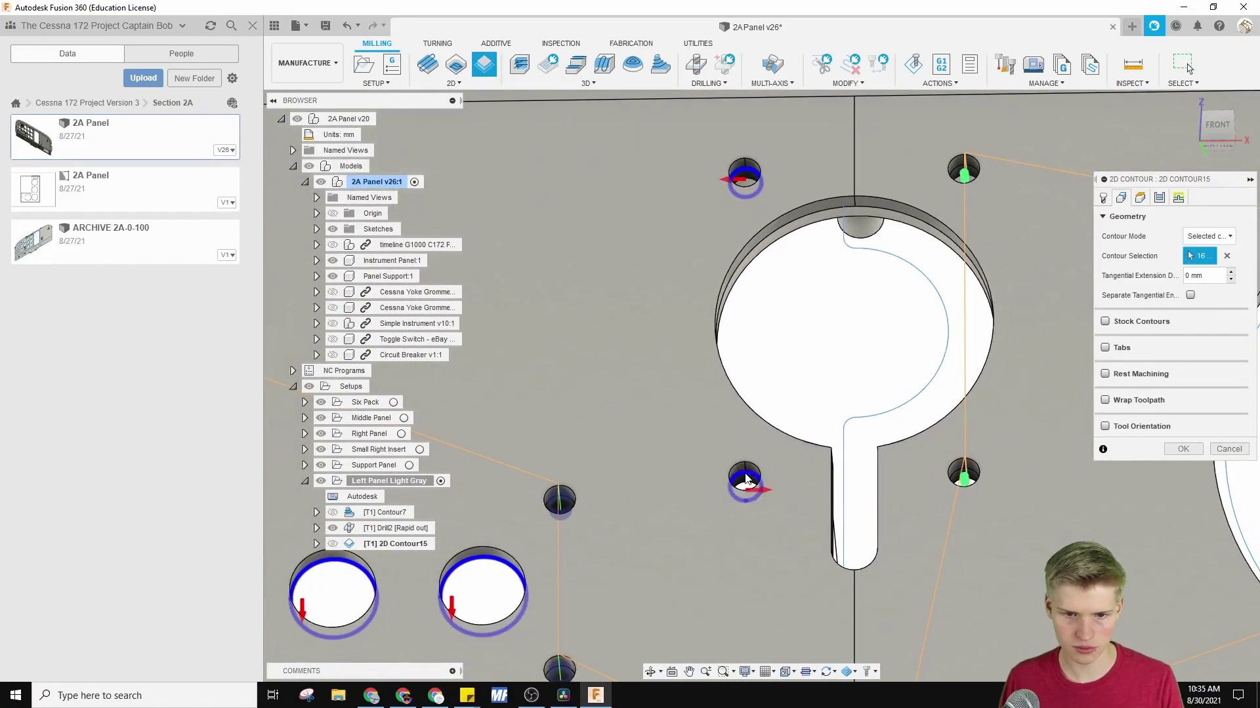
{"action": "scroll", "coordinate": [746, 479], "scroll_direction": "down", "scroll_amount": 10}
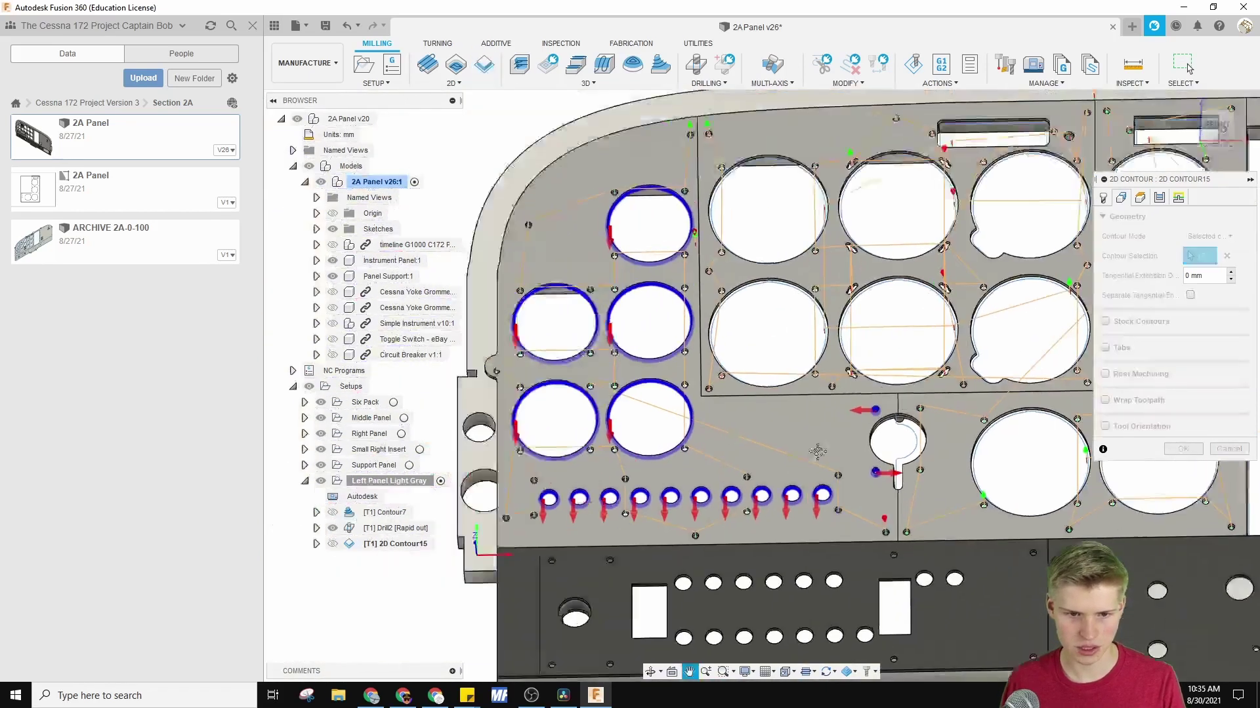
{"action": "middle_click_drag", "start_coordinate": [816, 452], "coordinate": [921, 437]}
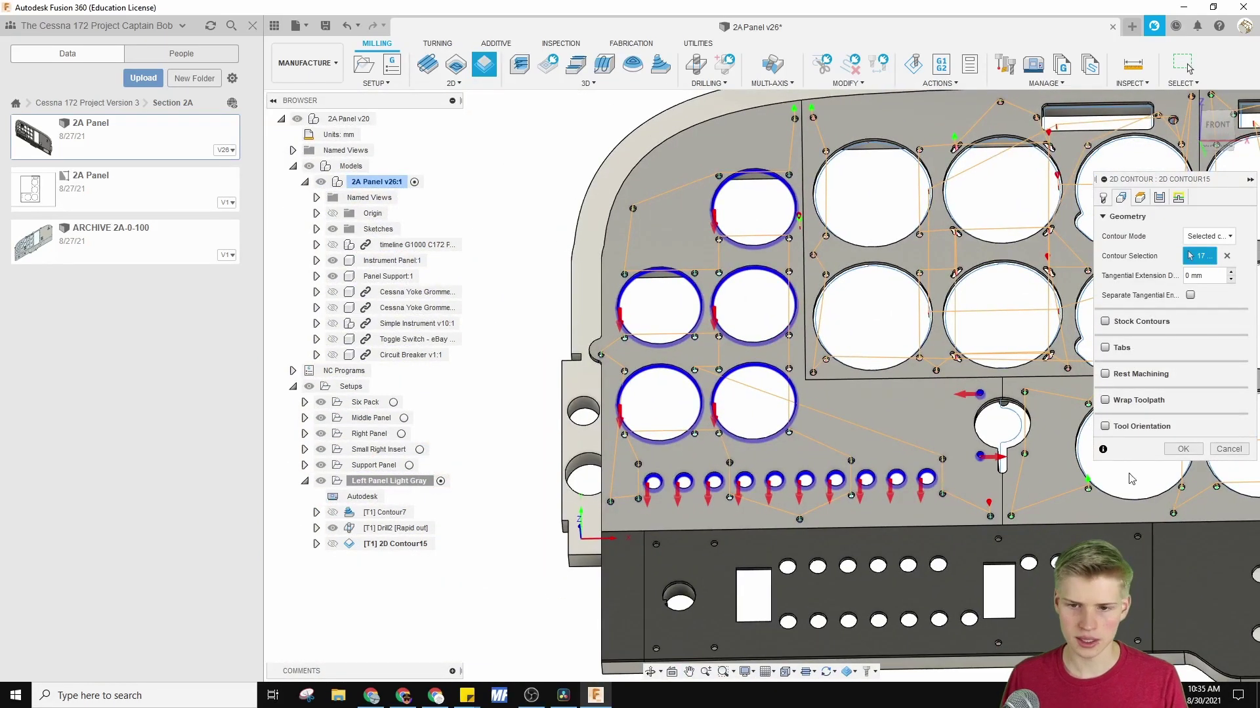
Step: Check the tool's feed presets and switch the contour mode to pocket recognition
{"action": "left_click", "coordinate": [1104, 198]}
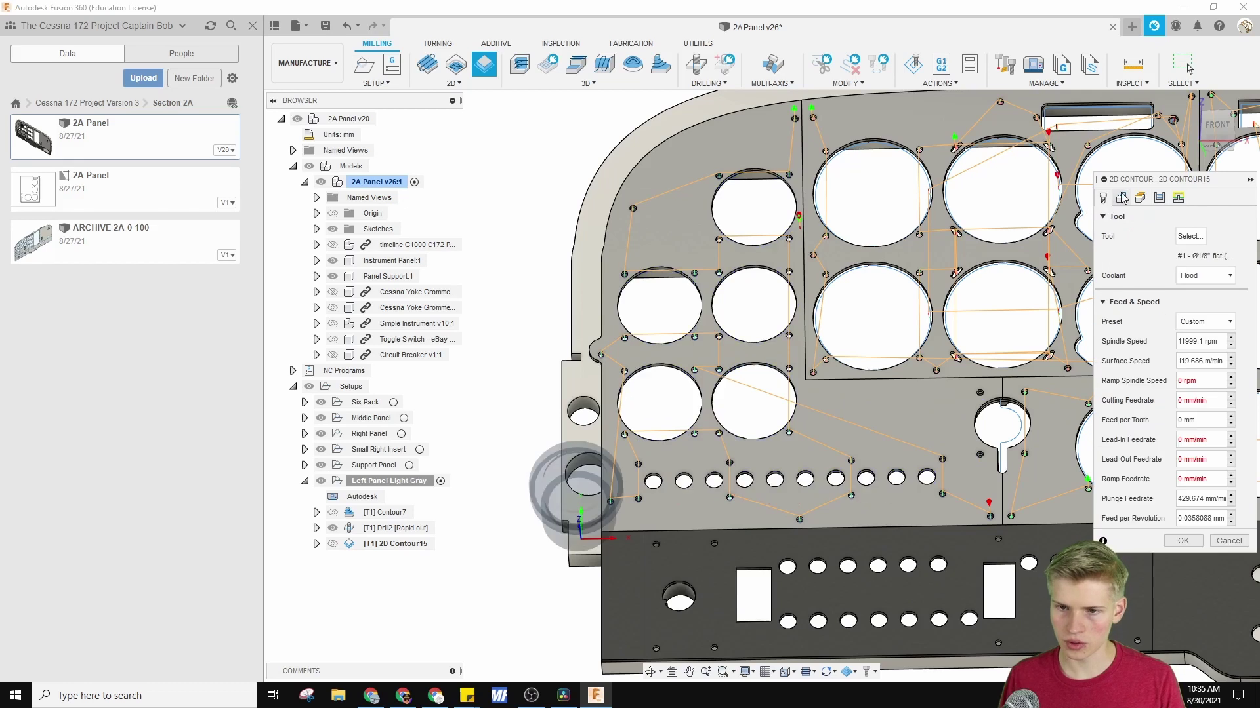
{"action": "left_click", "coordinate": [1206, 326]}
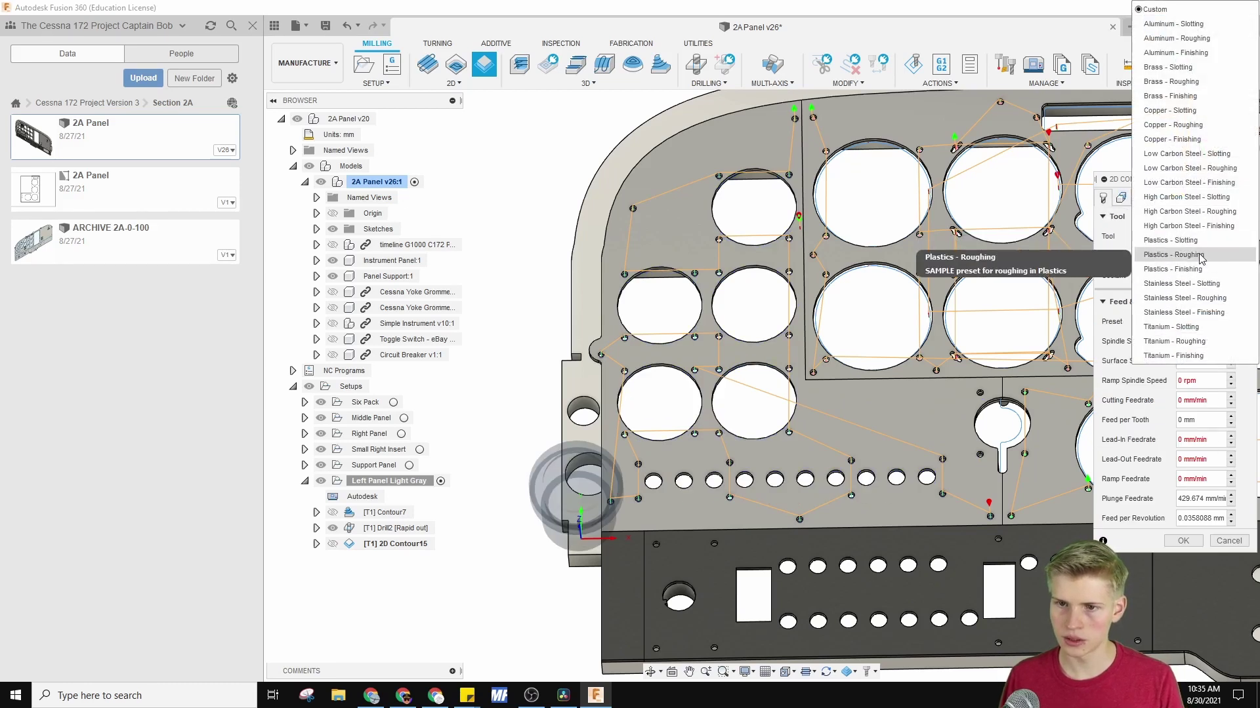
{"action": "key", "text": "Escape"}
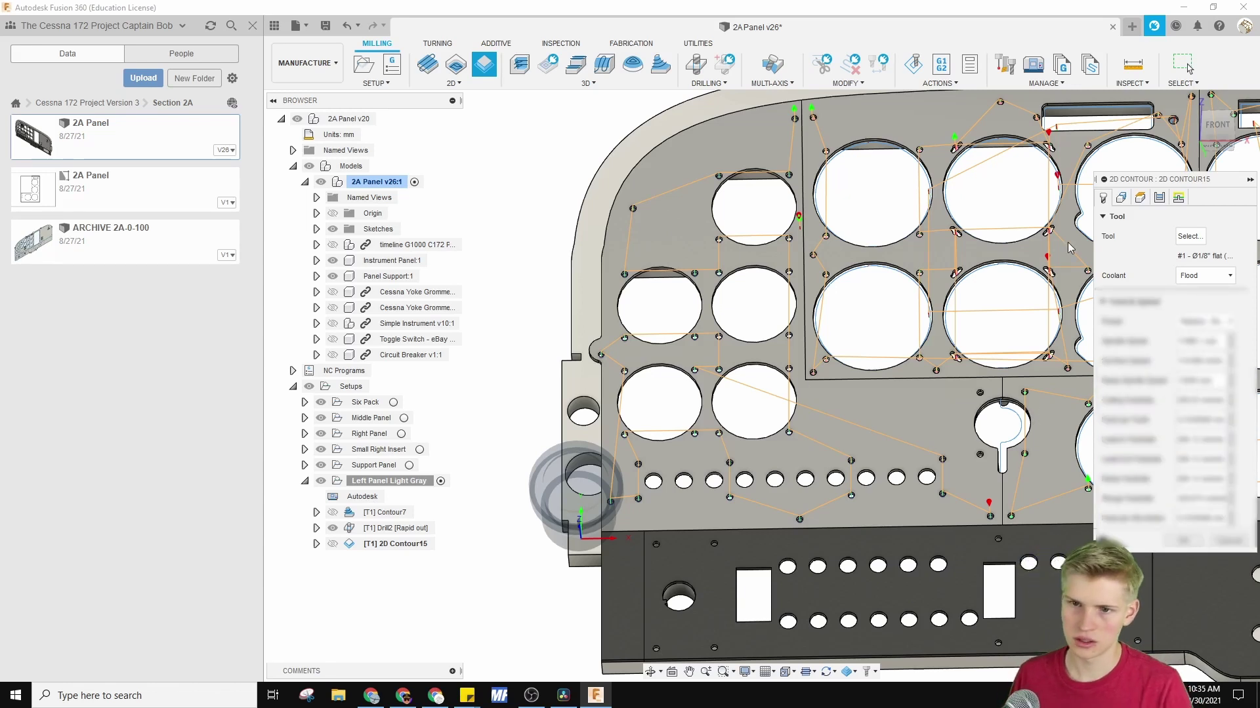
{"action": "left_click", "coordinate": [1122, 197]}
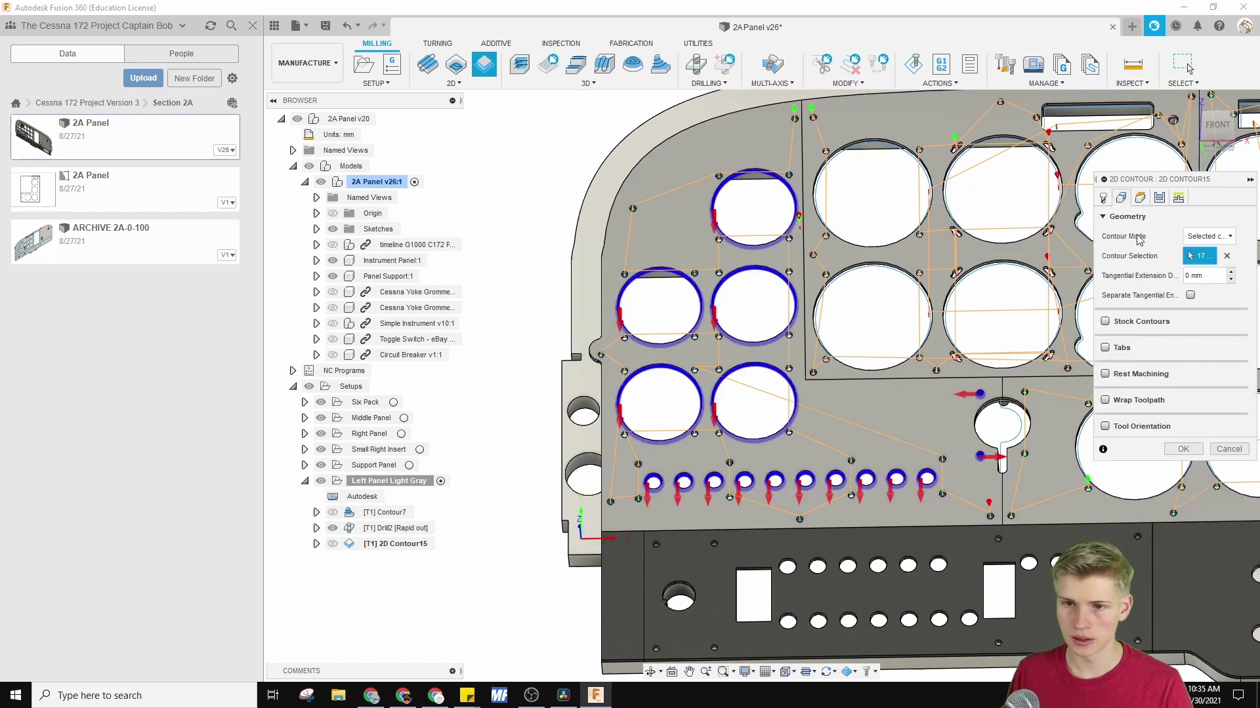
{"action": "left_click", "coordinate": [1208, 236]}
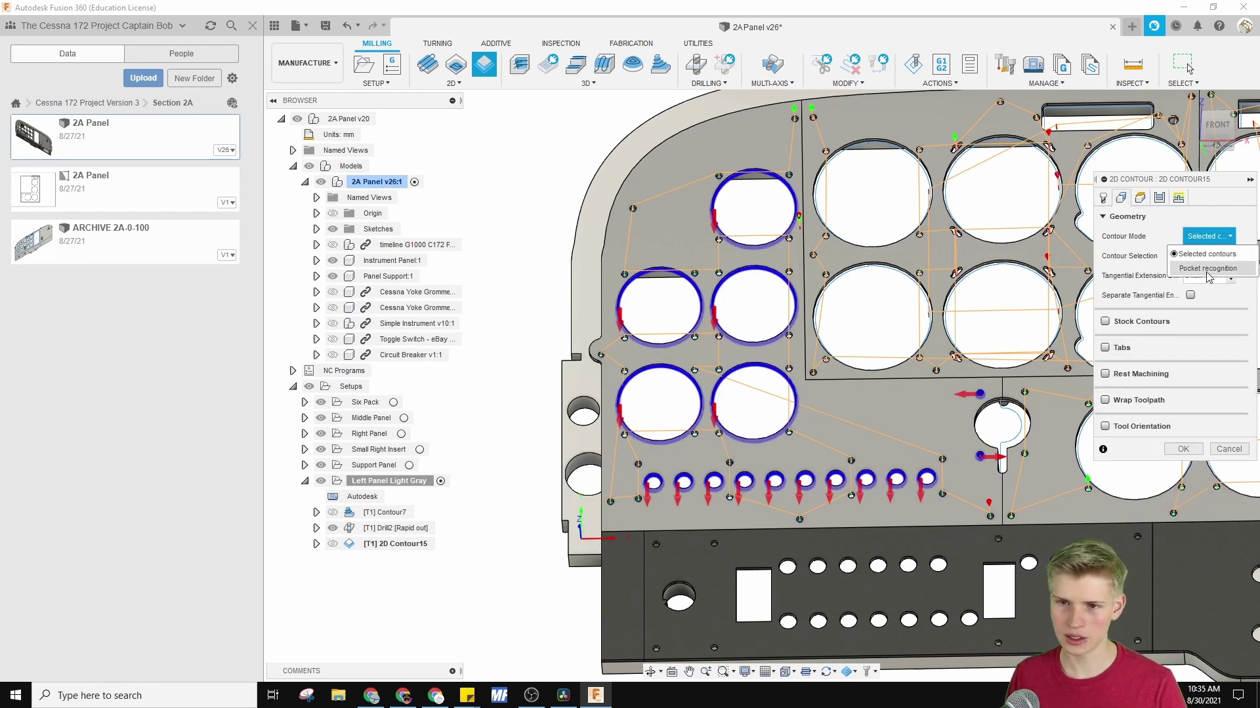
{"action": "left_click", "coordinate": [1209, 268]}
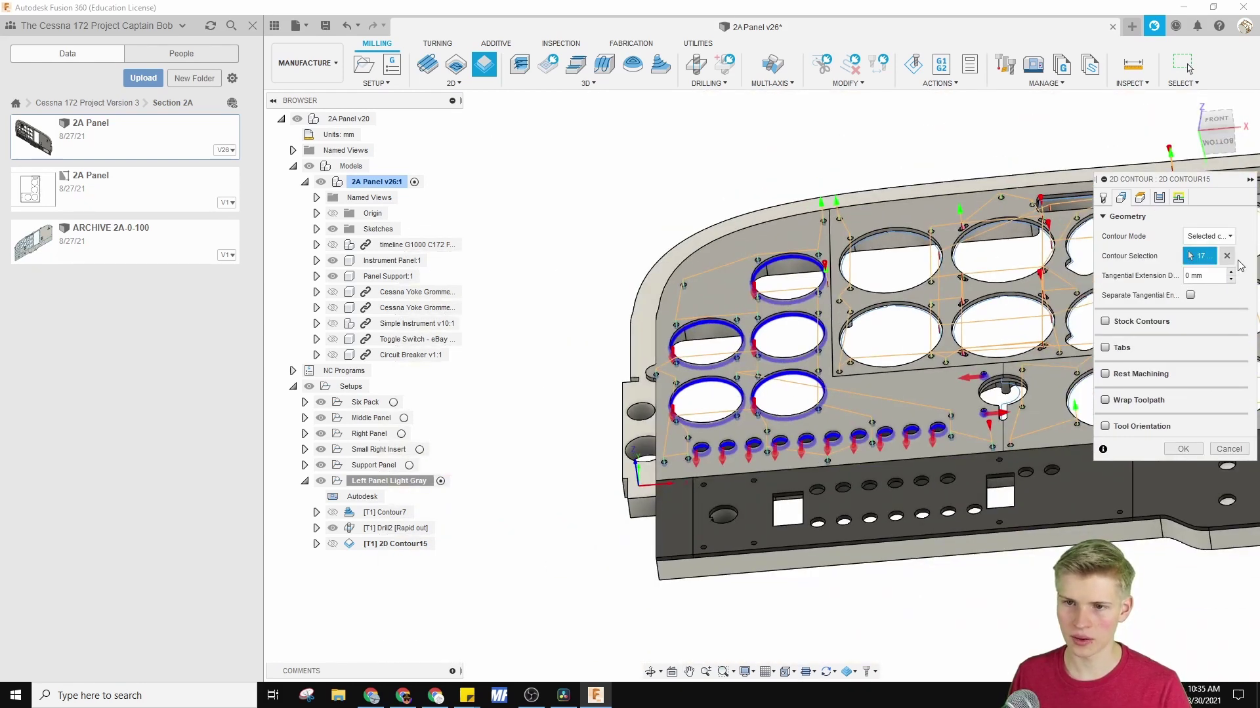
{"action": "left_click", "coordinate": [1225, 238]}
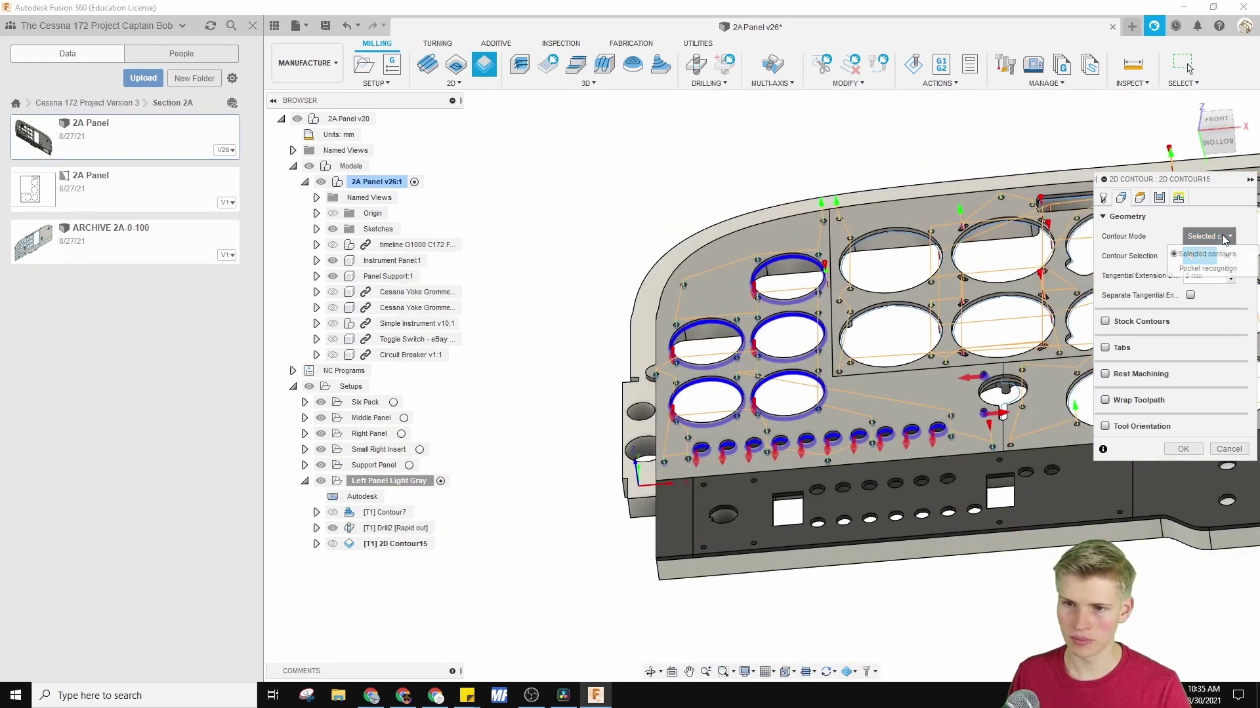
{"action": "left_click", "coordinate": [1223, 269]}
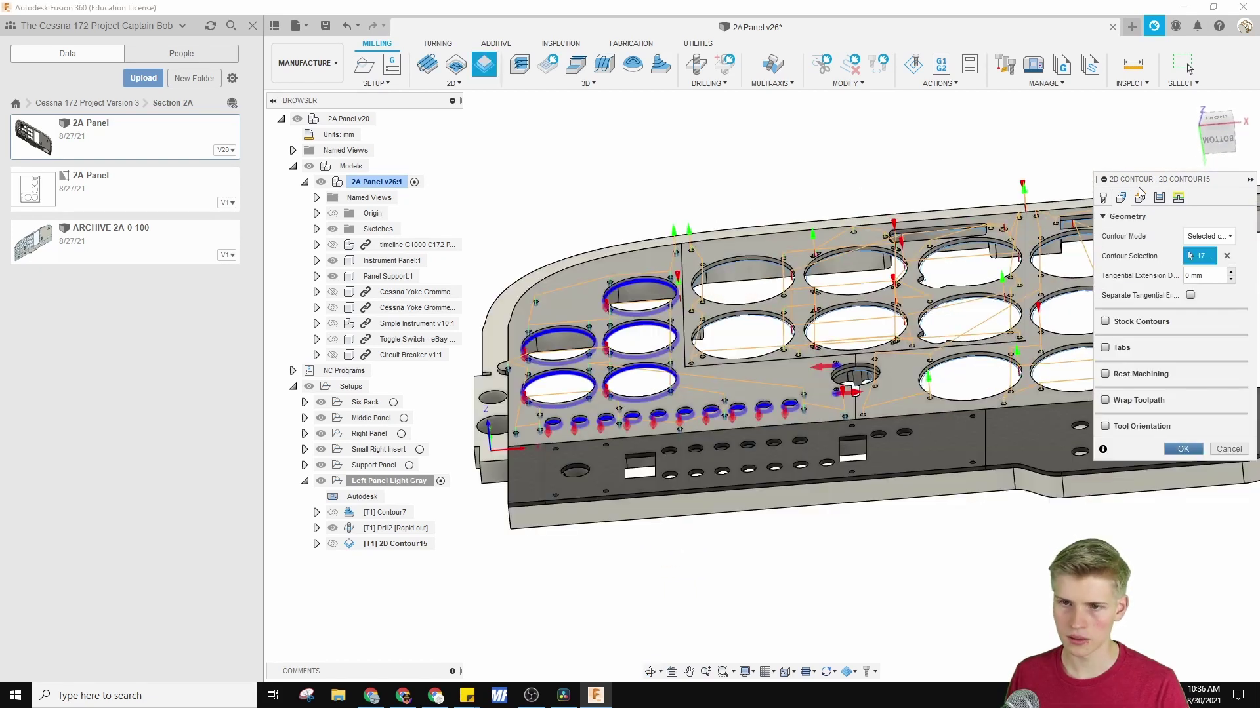
Step: Review the Heights, Passes and Linking settings, then confirm to generate the 2D Contour15 toolpath
{"action": "left_click", "coordinate": [1139, 197]}
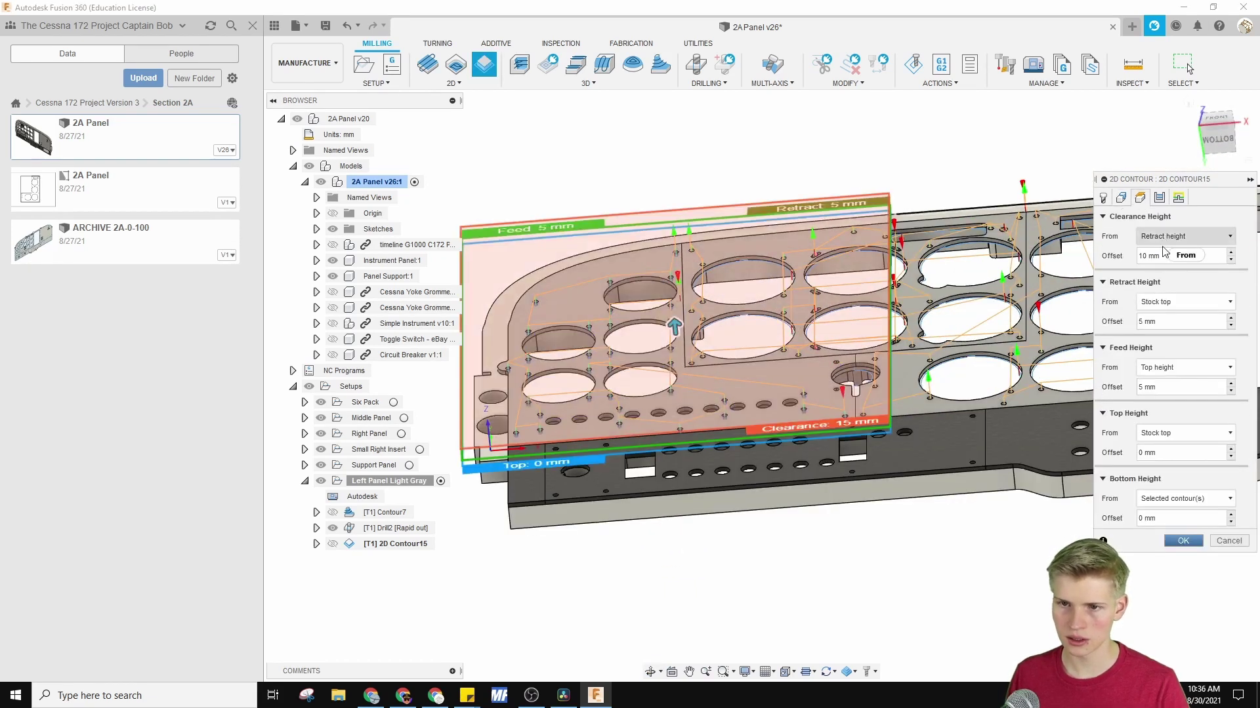
{"action": "middle_click_drag", "start_coordinate": [940, 486], "coordinate": [952, 430], "text": "shift"}
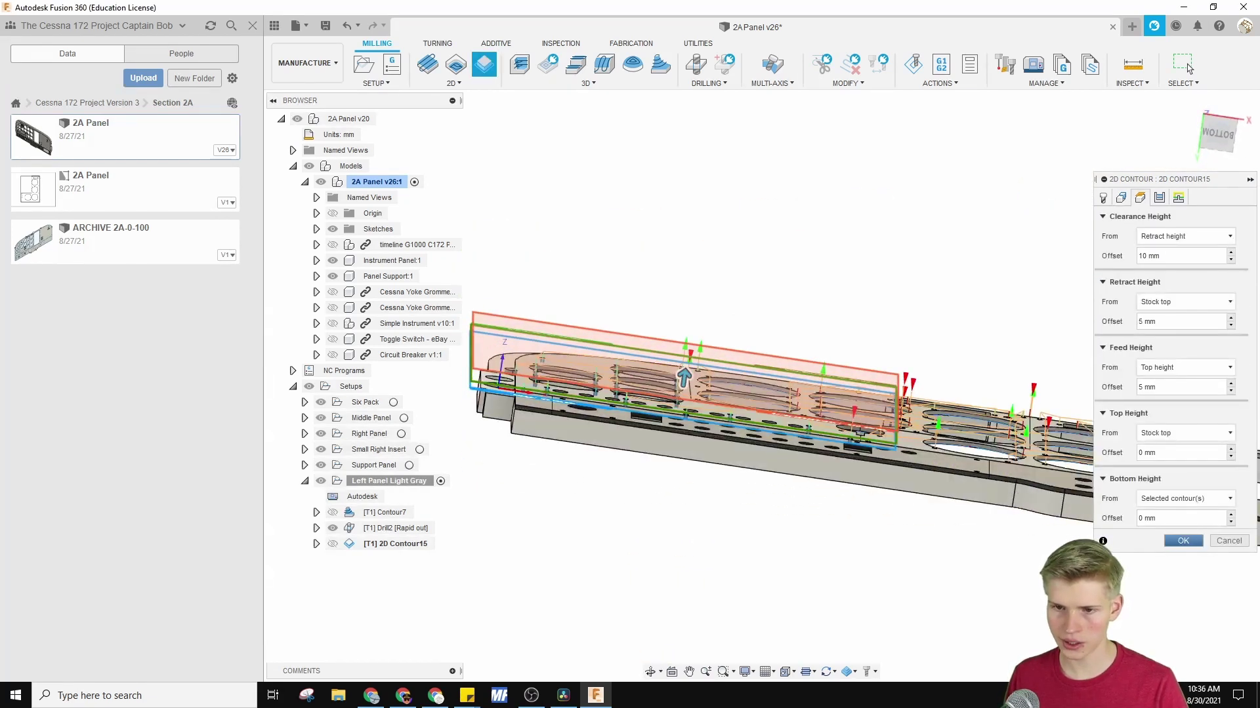
{"action": "left_click", "coordinate": [1160, 198]}
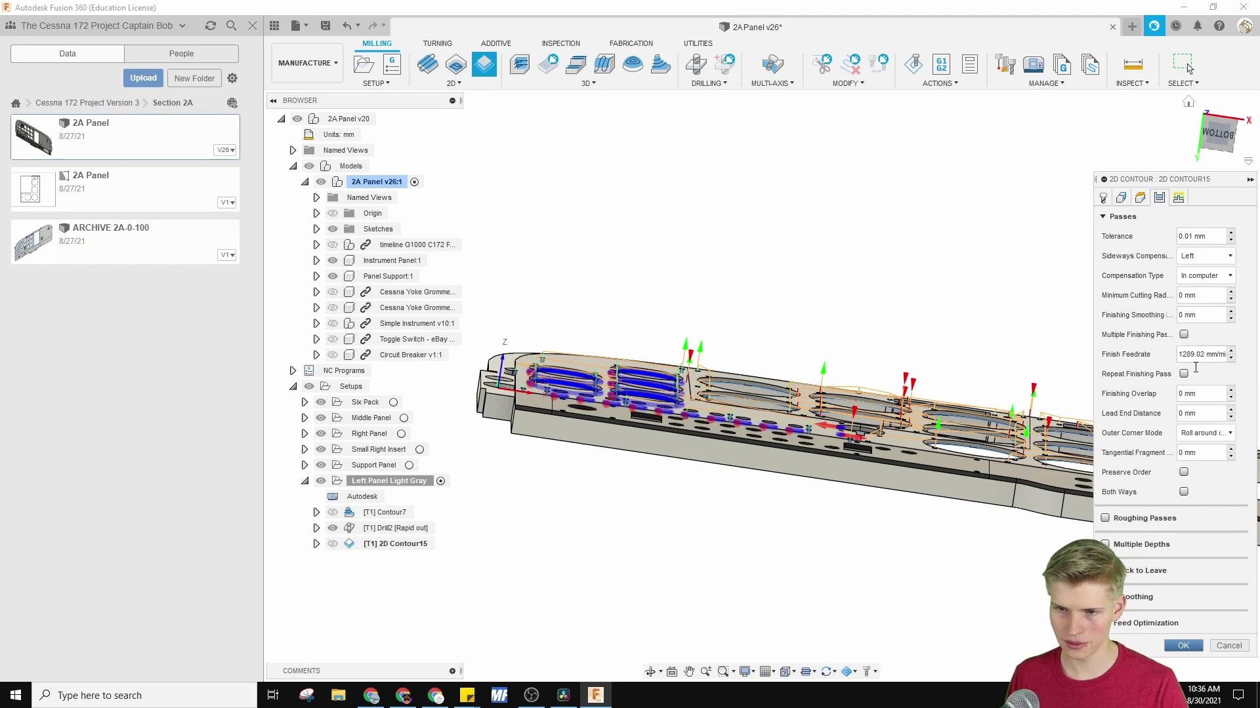
{"action": "left_click", "coordinate": [1179, 199]}
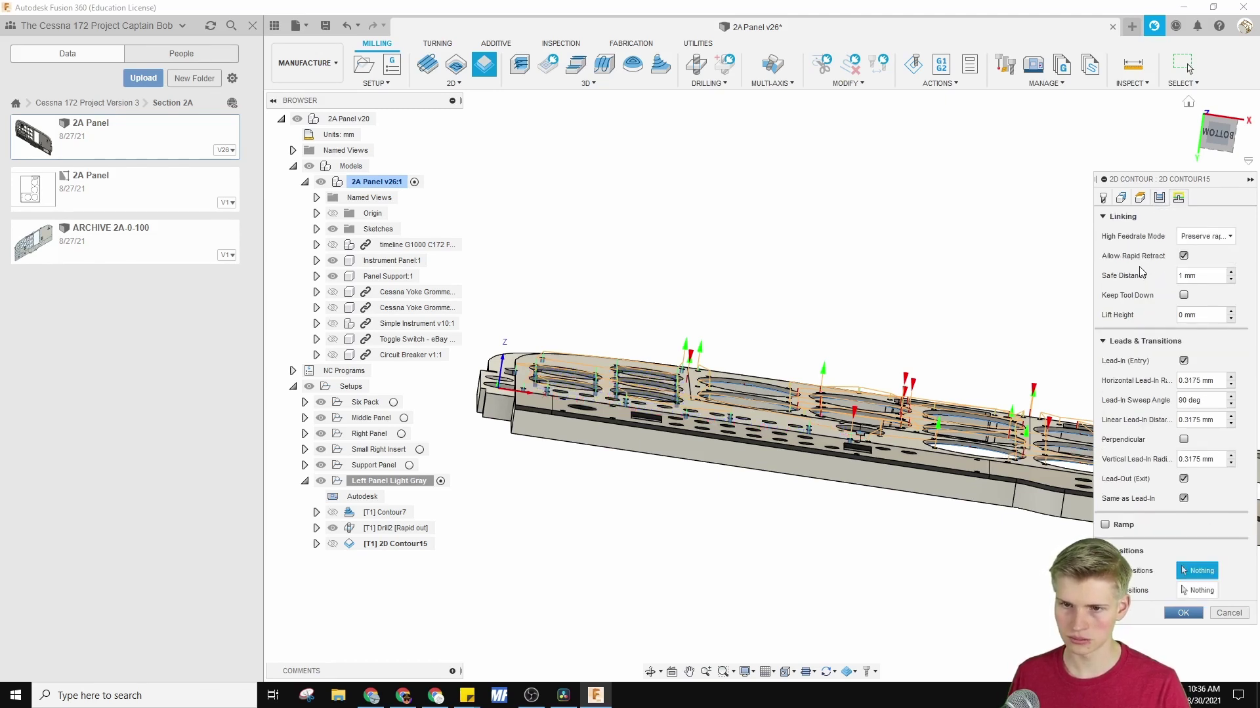
{"action": "key", "text": "Return"}
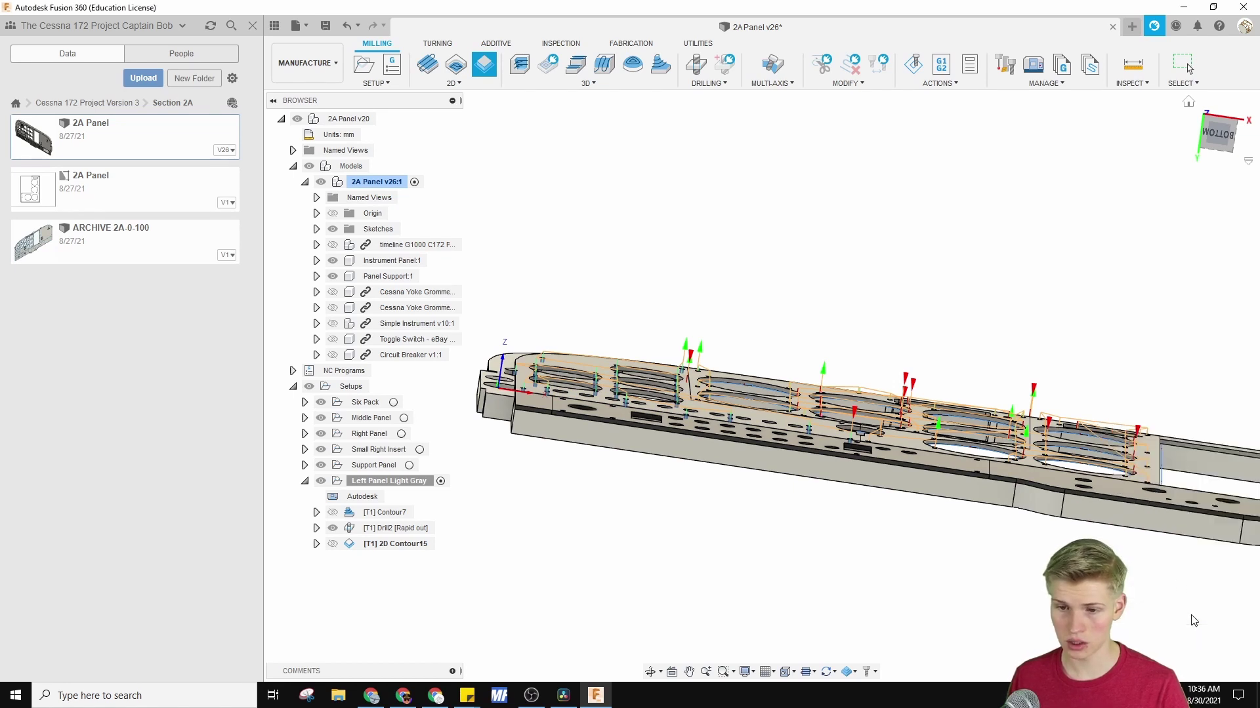
{"action": "middle_click_drag", "start_coordinate": [689, 534], "coordinate": [700, 626], "text": "shift"}
{"action": "scroll", "coordinate": [683, 342], "scroll_direction": "up", "scroll_amount": 8}
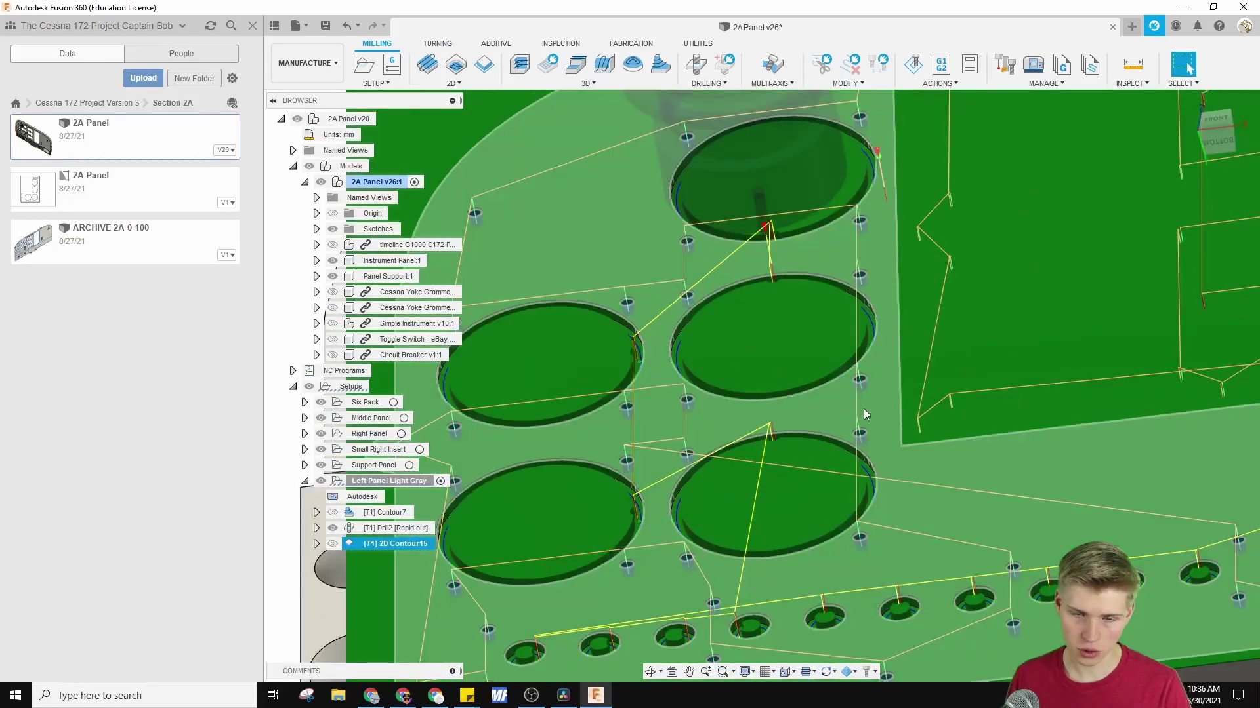
{"action": "scroll", "coordinate": [863, 408], "scroll_direction": "up", "scroll_amount": 3}
{"action": "middle_click_drag", "start_coordinate": [876, 313], "coordinate": [439, 599], "text": "shift"}
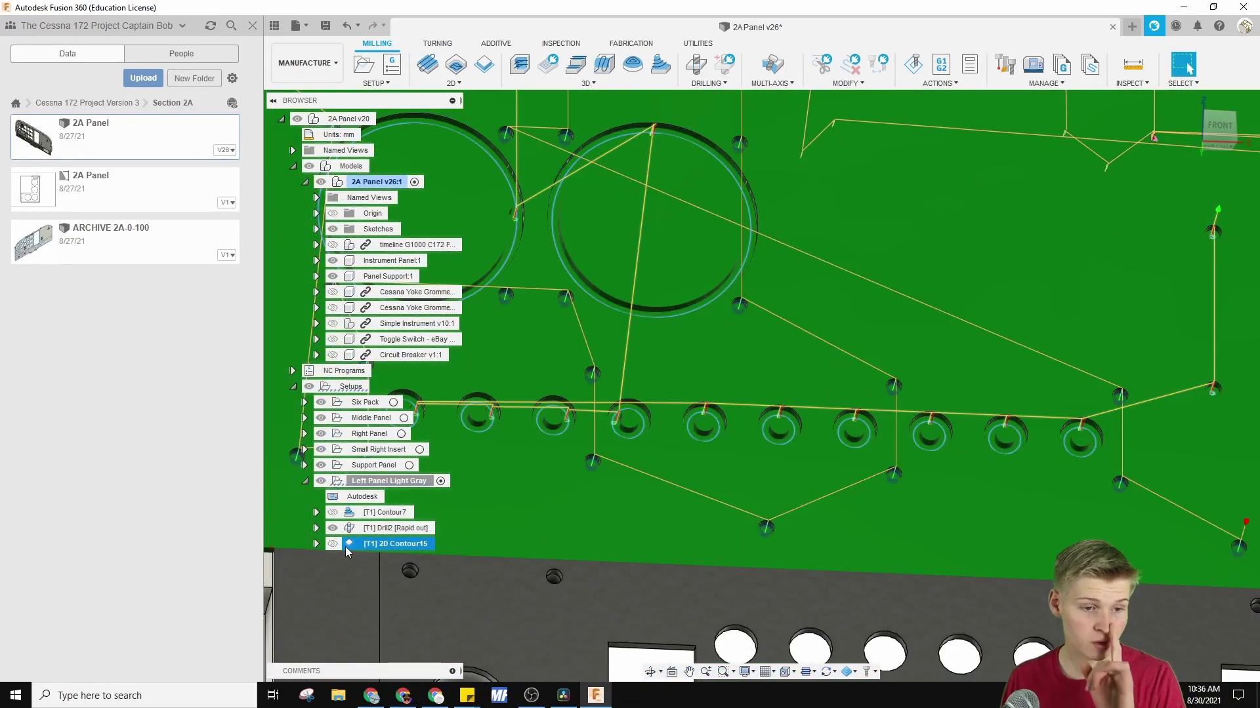
Step: Reopen 2D Contour15 and add 3.175 × 1 mm holding tabs, with the tab distance set to 50
{"action": "double_click", "coordinate": [347, 546]}
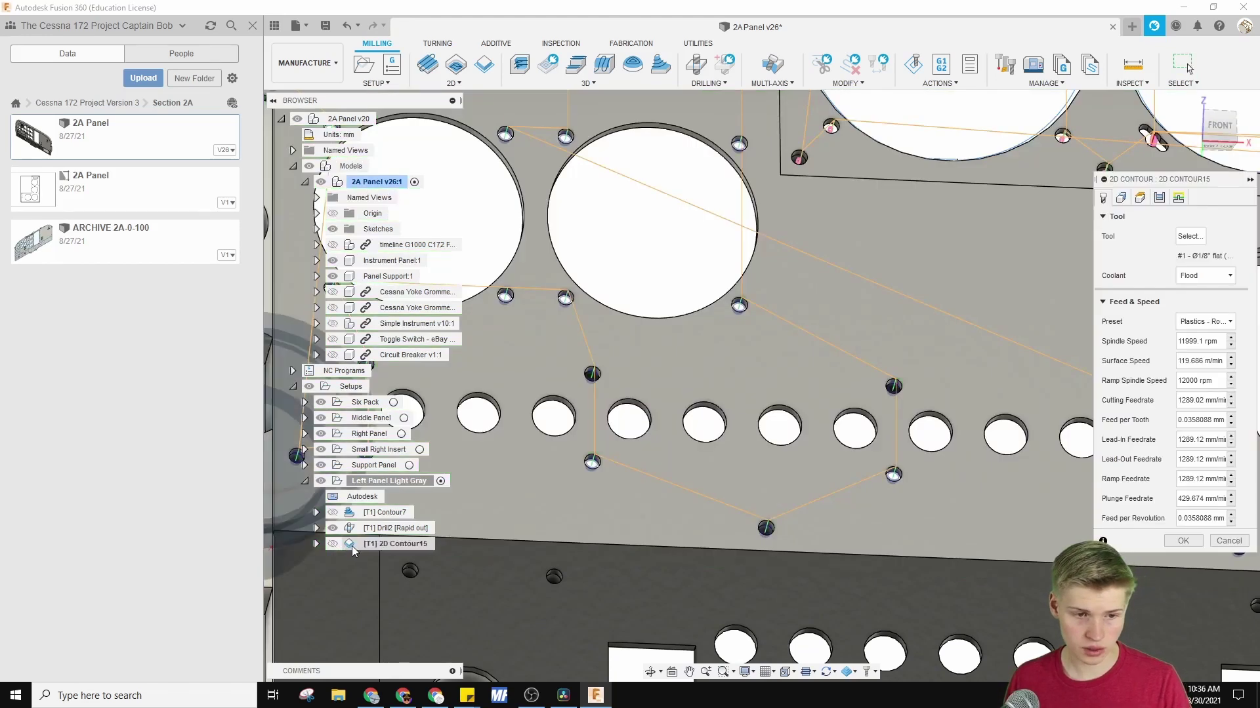
{"action": "left_click", "coordinate": [1122, 199]}
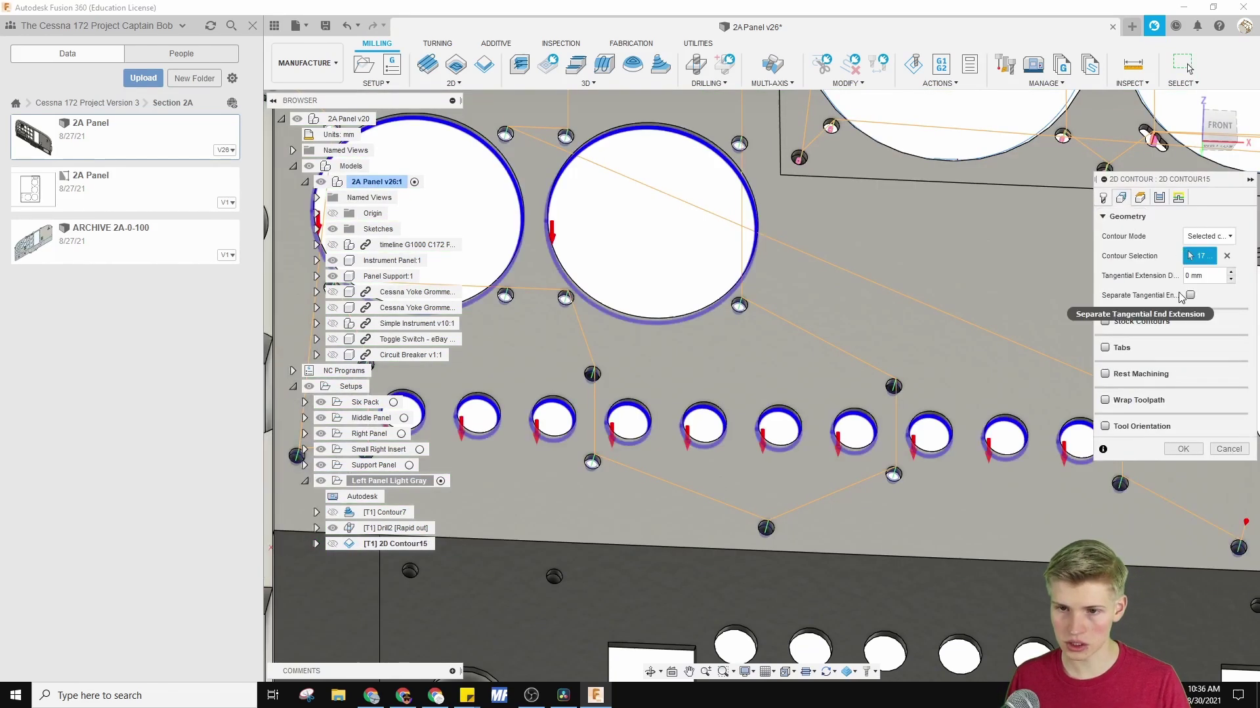
{"action": "left_click", "coordinate": [1105, 349]}
{"action": "scroll", "coordinate": [780, 263], "scroll_direction": "down", "scroll_amount": 5}
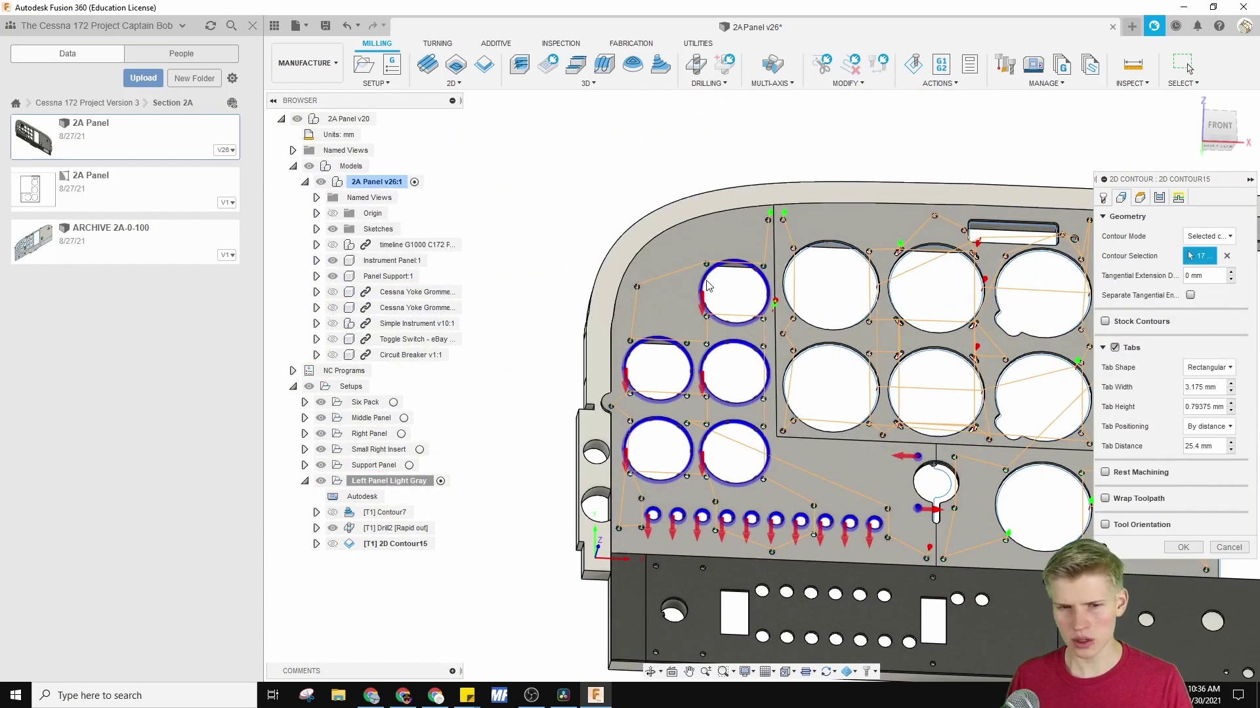
{"action": "scroll", "coordinate": [768, 320], "scroll_direction": "up", "scroll_amount": 3}
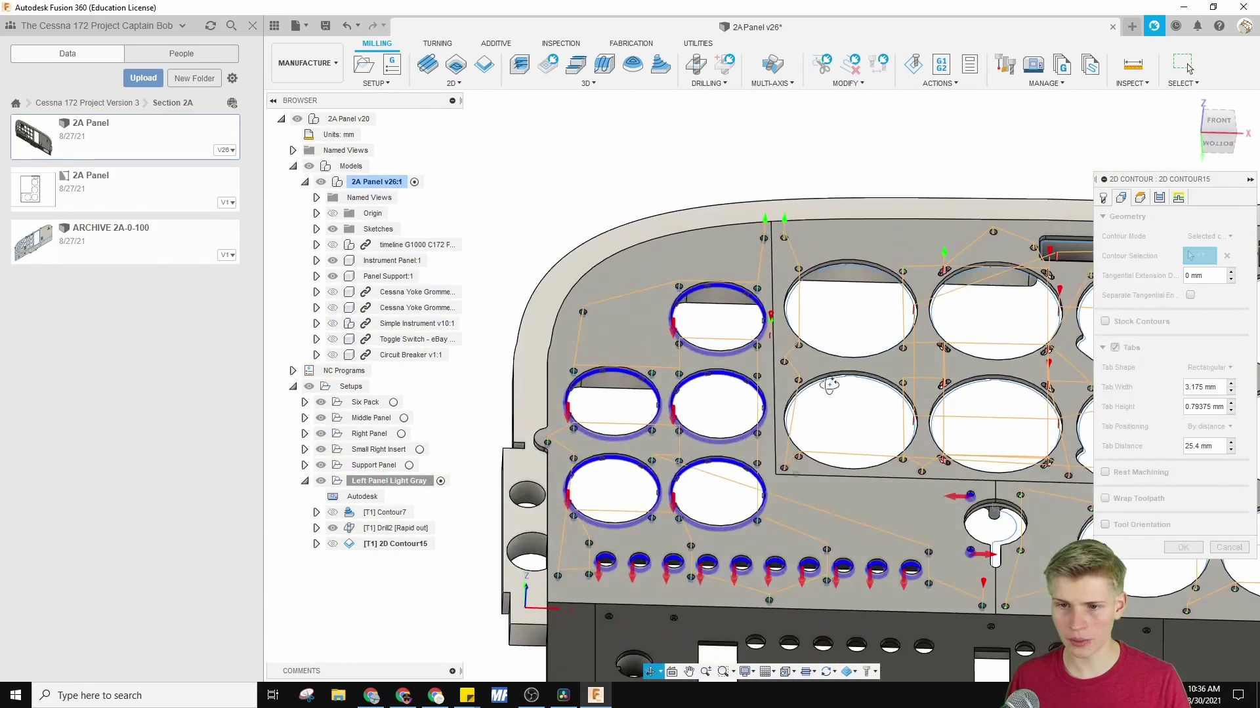
{"action": "scroll", "coordinate": [814, 387], "scroll_direction": "up", "scroll_amount": 5}
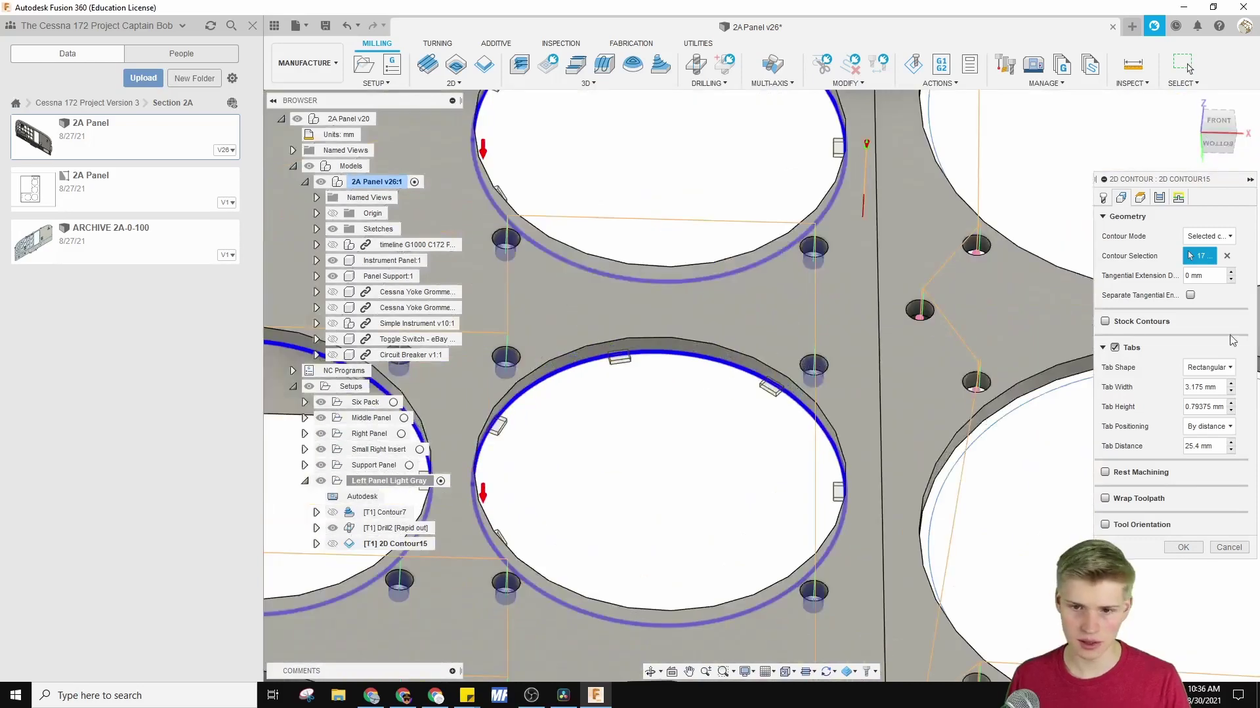
{"action": "left_click", "coordinate": [1231, 443]}
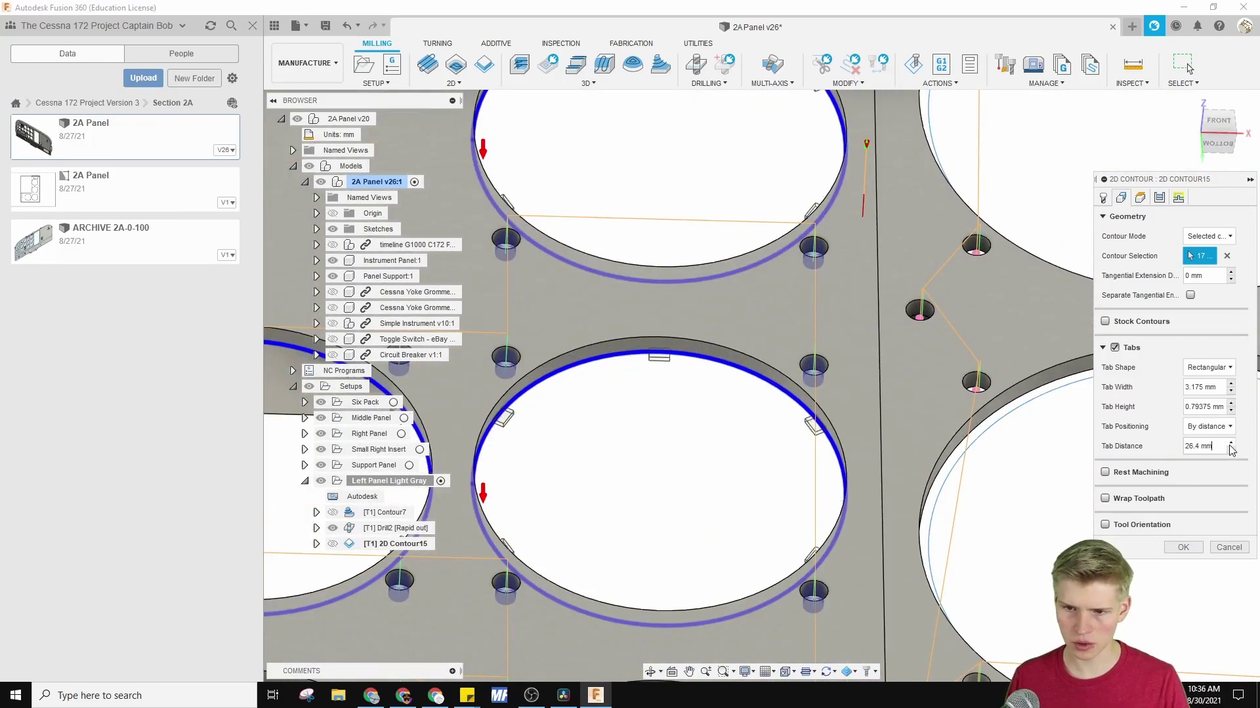
{"action": "type", "text": "50"}
{"action": "scroll", "coordinate": [1051, 382], "scroll_direction": "down", "scroll_amount": 3}
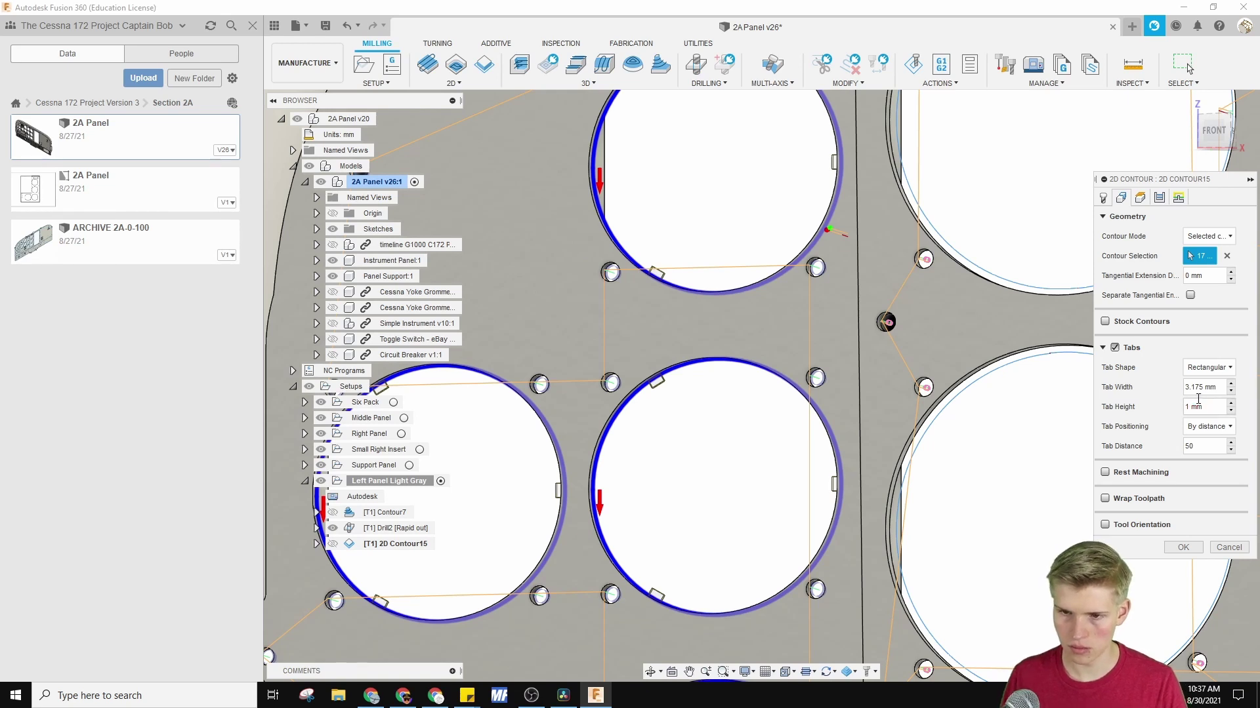
{"action": "middle_click_drag", "start_coordinate": [1199, 400], "coordinate": [918, 432], "text": "shift"}
{"action": "scroll", "coordinate": [656, 439], "scroll_direction": "up", "scroll_amount": 6}
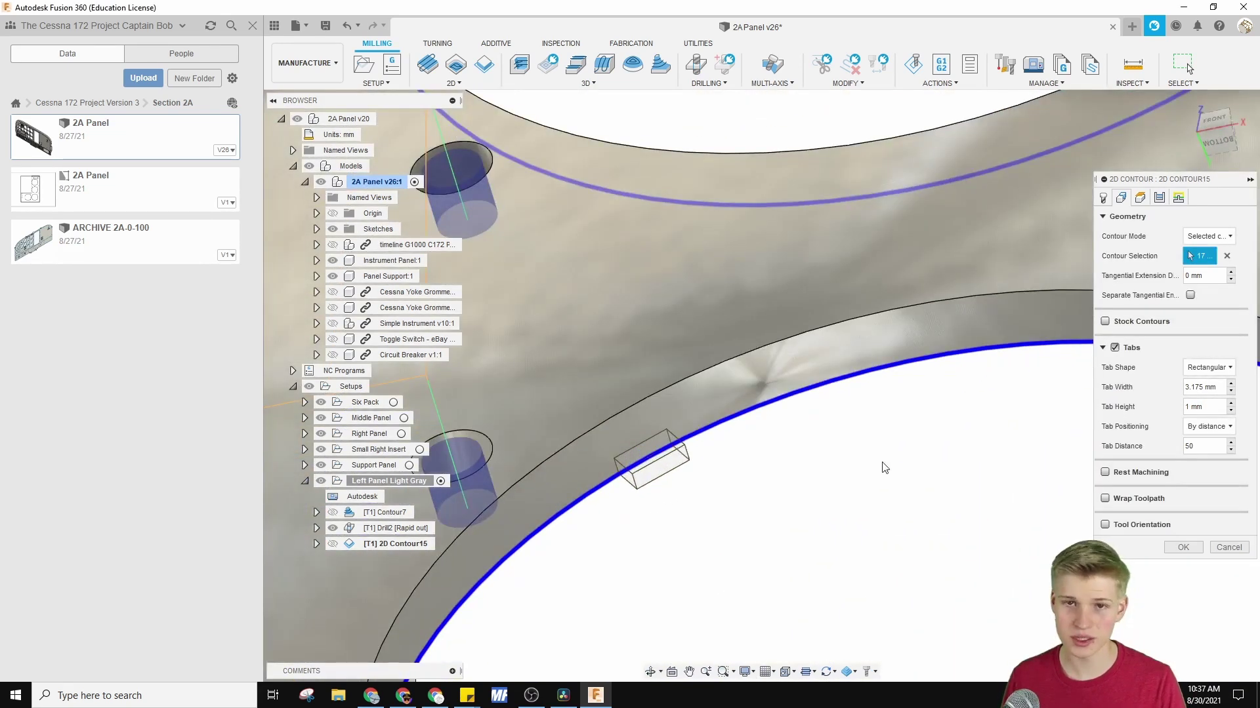
{"action": "scroll", "coordinate": [881, 467], "scroll_direction": "down", "scroll_amount": 8}
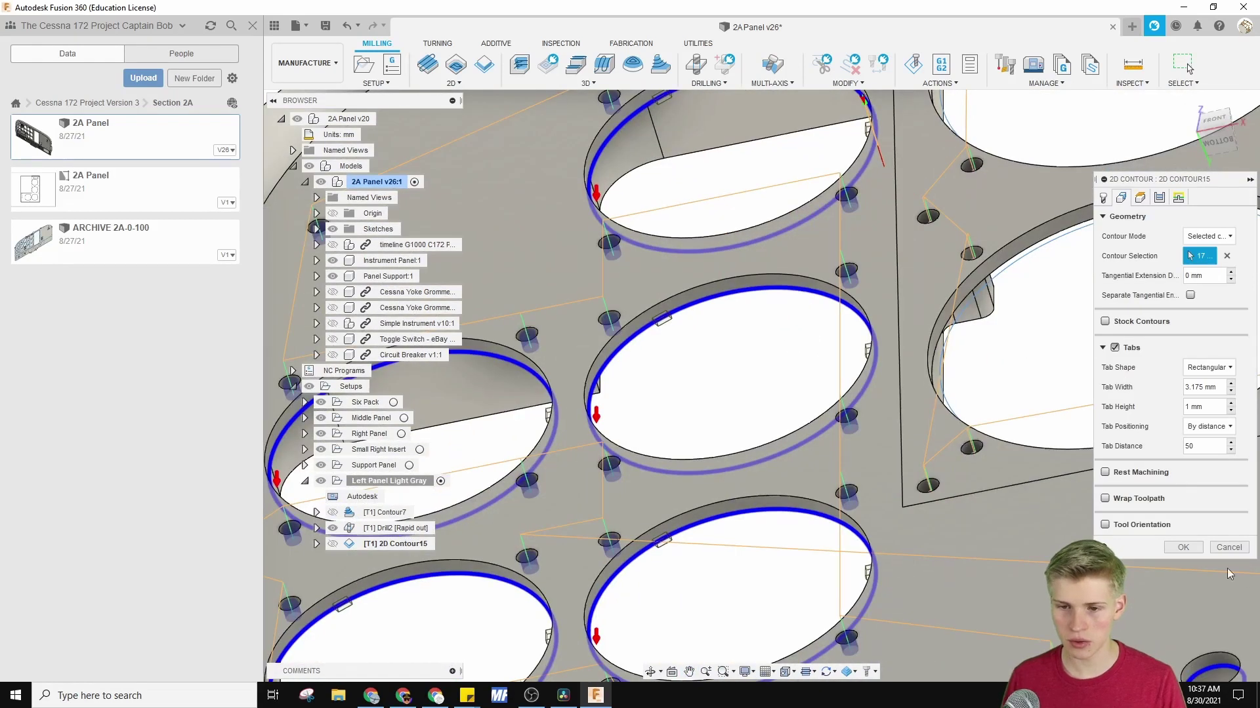
Step: Confirm 2D Contour15 and start a new 2D Contour16 operation
{"action": "left_click", "coordinate": [1183, 547]}
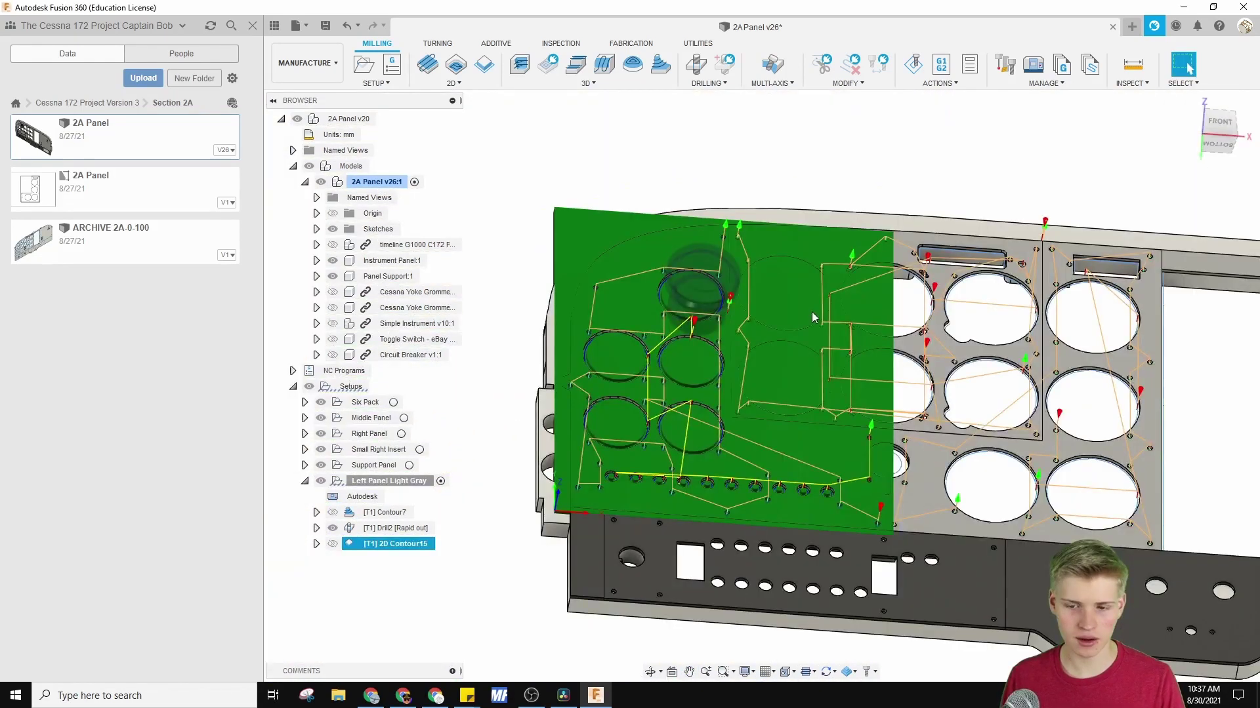
{"action": "middle_click_drag", "start_coordinate": [807, 305], "coordinate": [1189, 68], "text": "shift"}
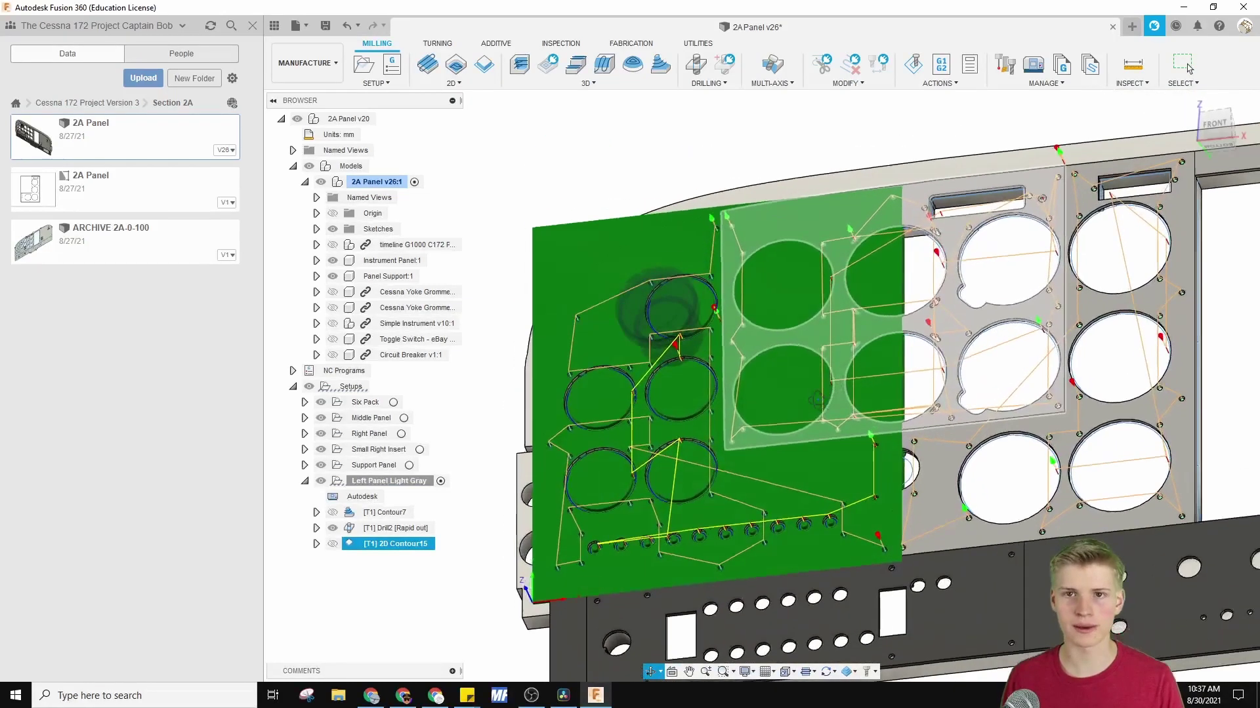
{"action": "left_click", "coordinate": [1183, 66]}
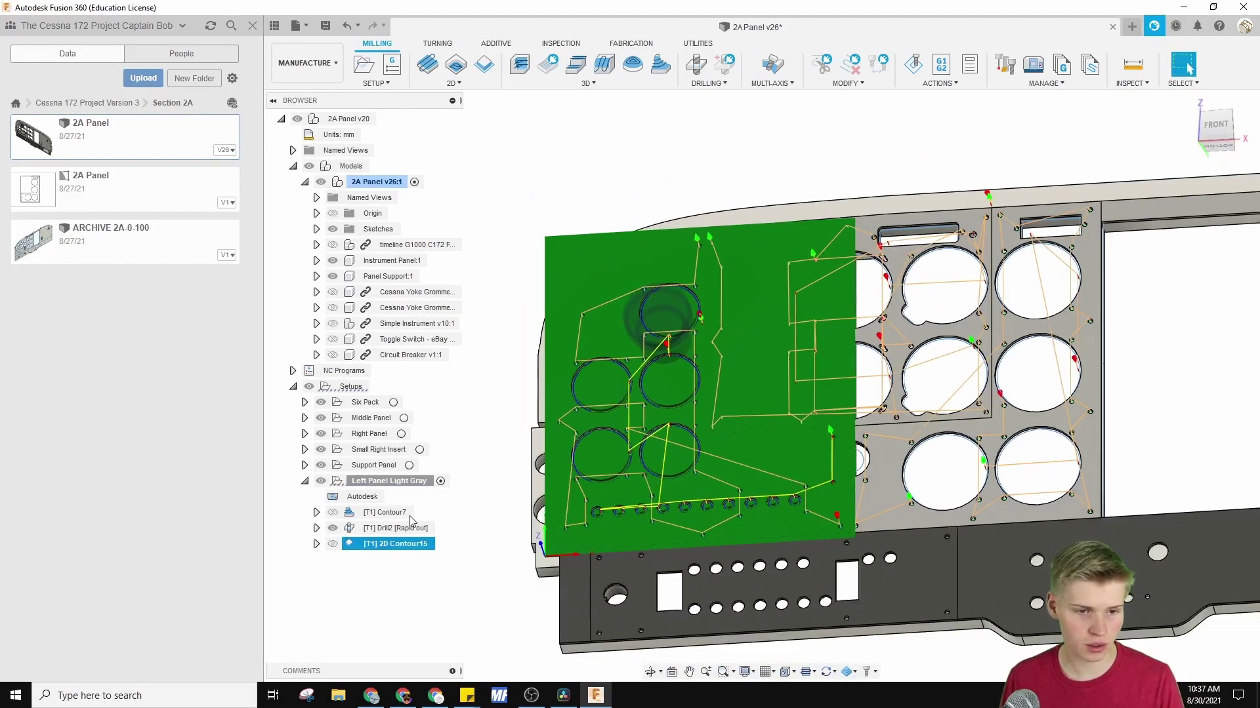
{"action": "left_click", "coordinate": [484, 64]}
{"action": "middle_click_drag", "start_coordinate": [654, 331], "coordinate": [629, 327], "text": "shift"}
Step: Select the panel's left outer edge as the 2D Contour16 contour
{"action": "scroll", "coordinate": [623, 323], "scroll_direction": "up", "scroll_amount": 5}
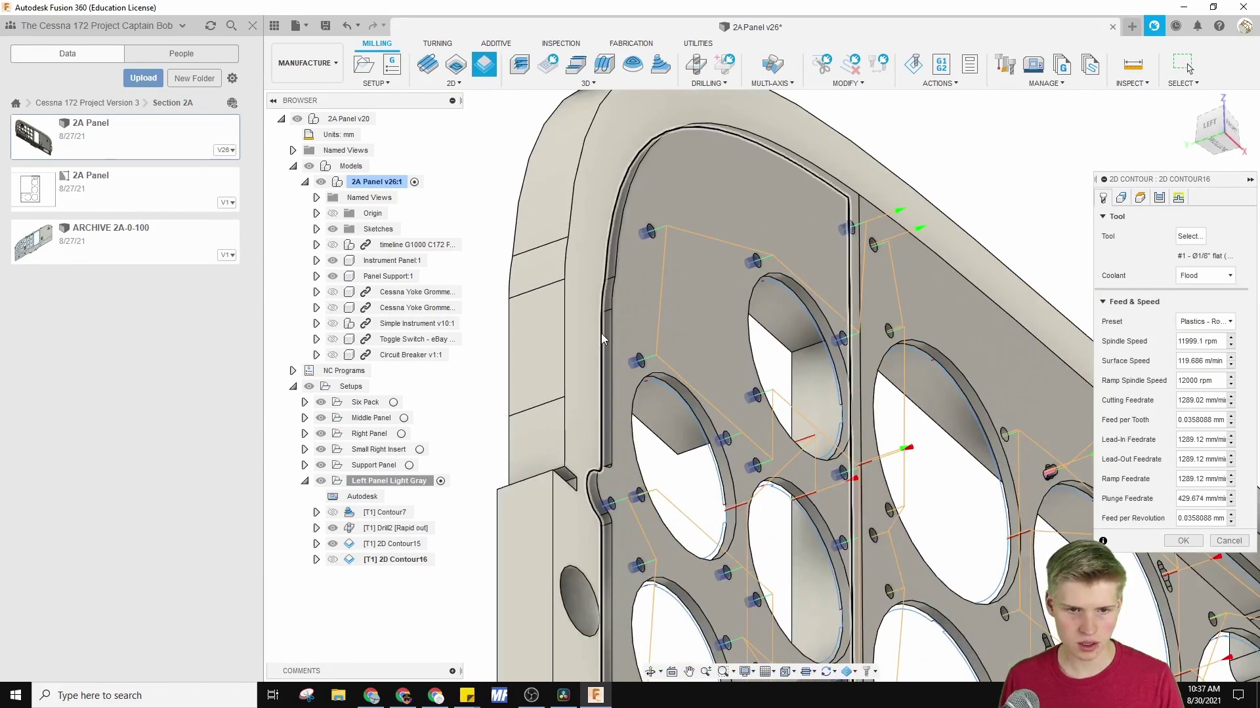
{"action": "left_click", "coordinate": [601, 333]}
{"action": "scroll", "coordinate": [981, 346], "scroll_direction": "down", "scroll_amount": 4}
{"action": "middle_click_drag", "start_coordinate": [980, 345], "coordinate": [1134, 279], "text": "shift"}
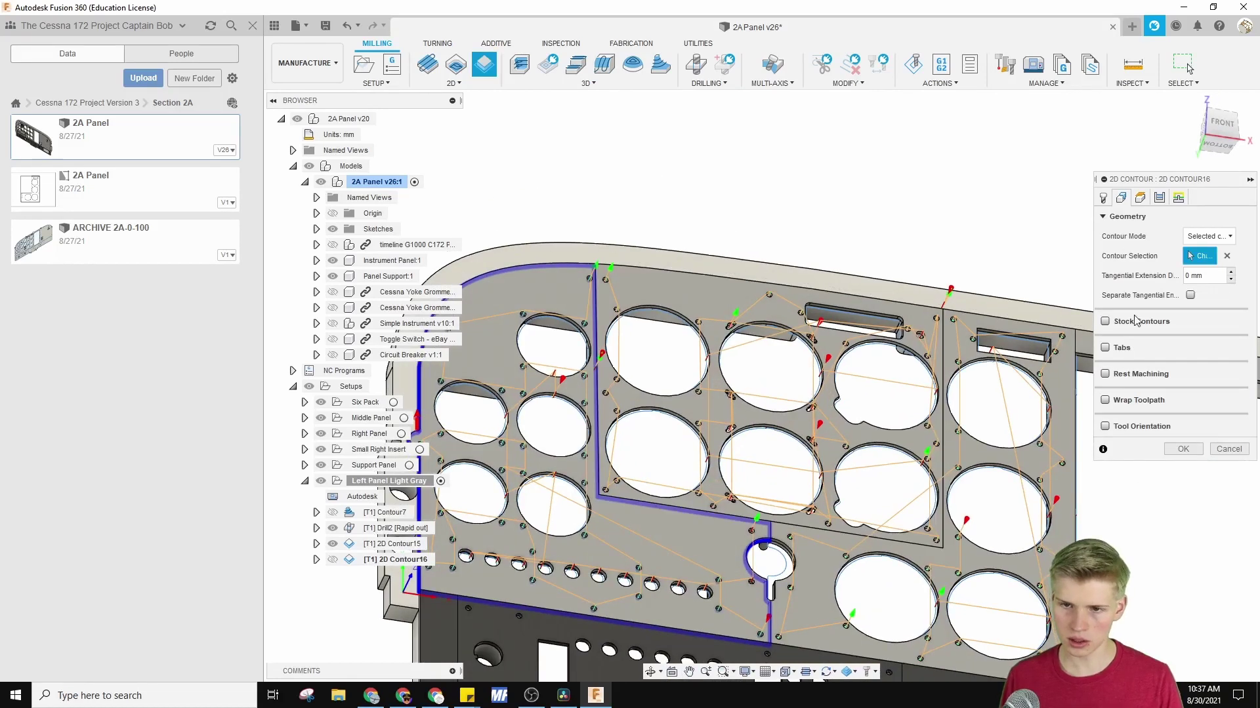
{"action": "scroll", "coordinate": [803, 386], "scroll_direction": "down", "scroll_amount": 4}
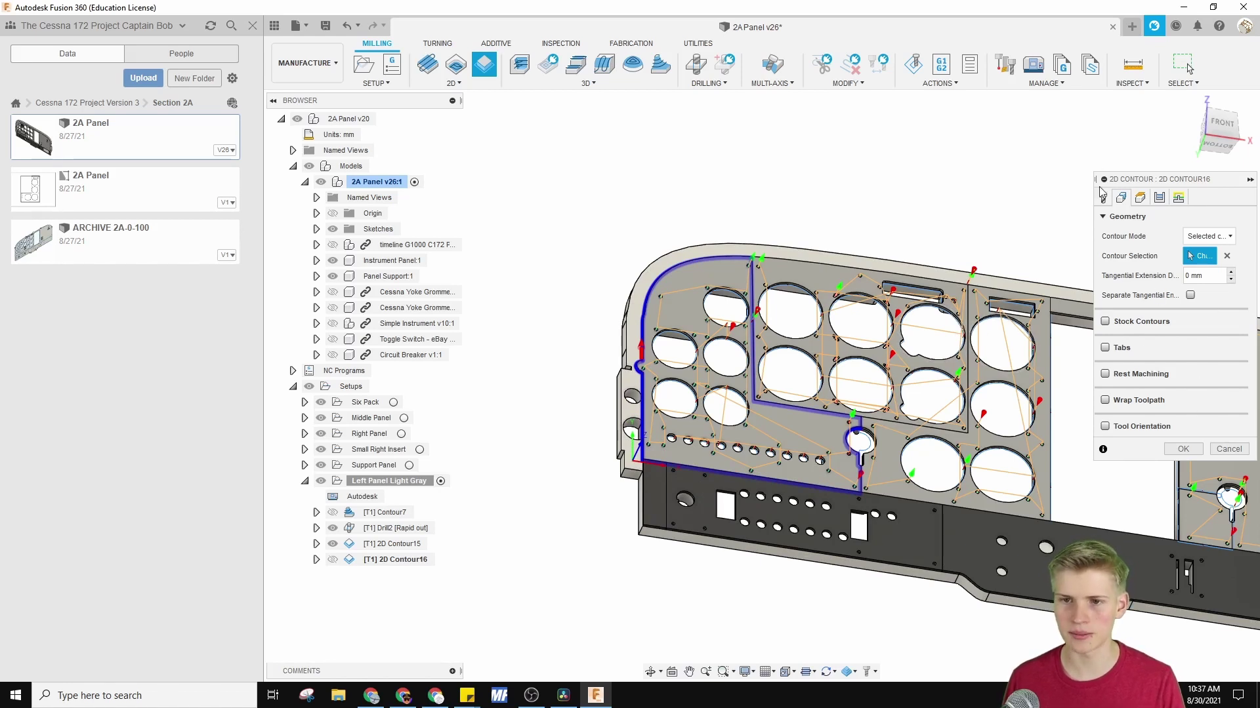
Step: Review the Heights, Passes, Linking and Tool settings, confirm 2D Contour16, and select the setup
{"action": "left_click", "coordinate": [1139, 197]}
{"action": "left_click", "coordinate": [1163, 199]}
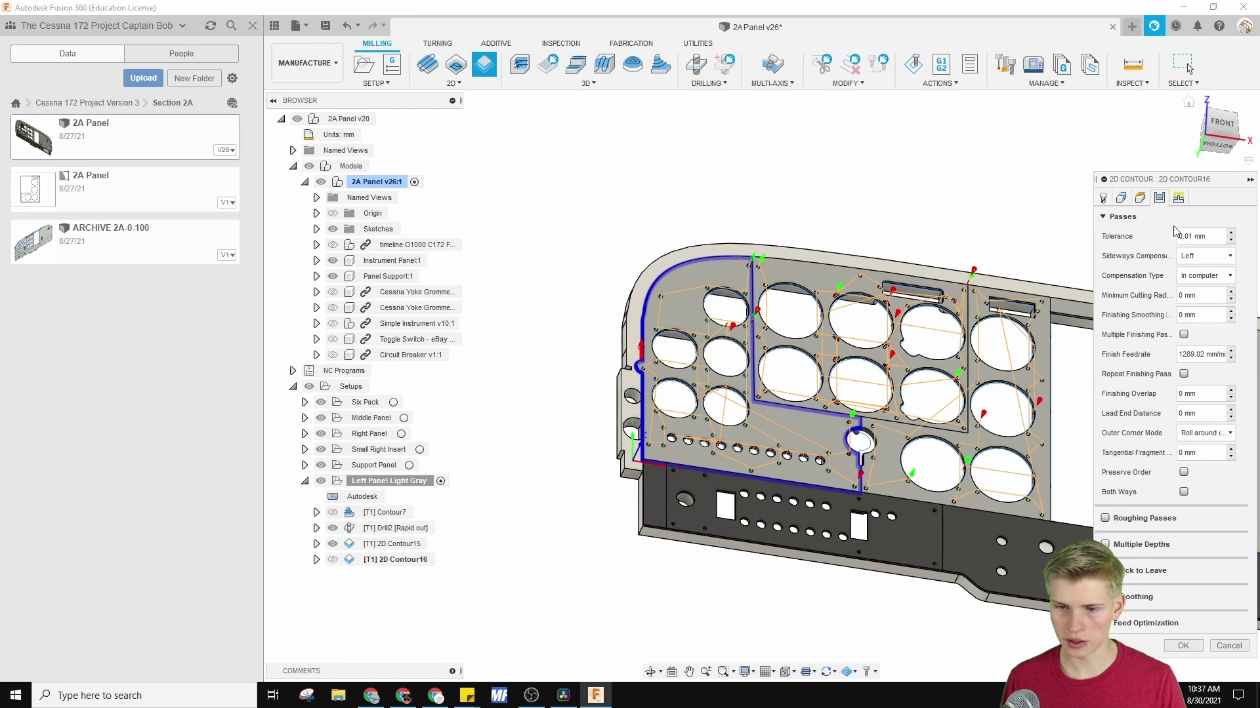
{"action": "left_click", "coordinate": [1178, 198]}
{"action": "left_click", "coordinate": [1121, 198]}
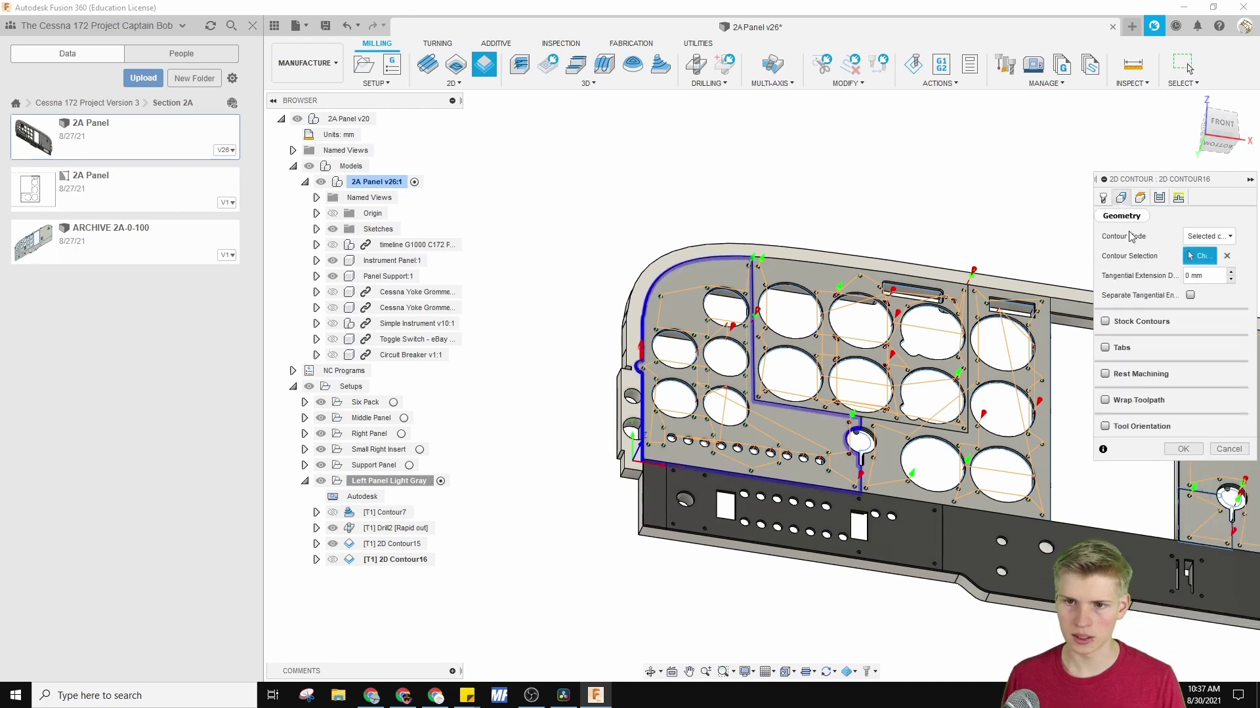
{"action": "left_click", "coordinate": [1103, 197]}
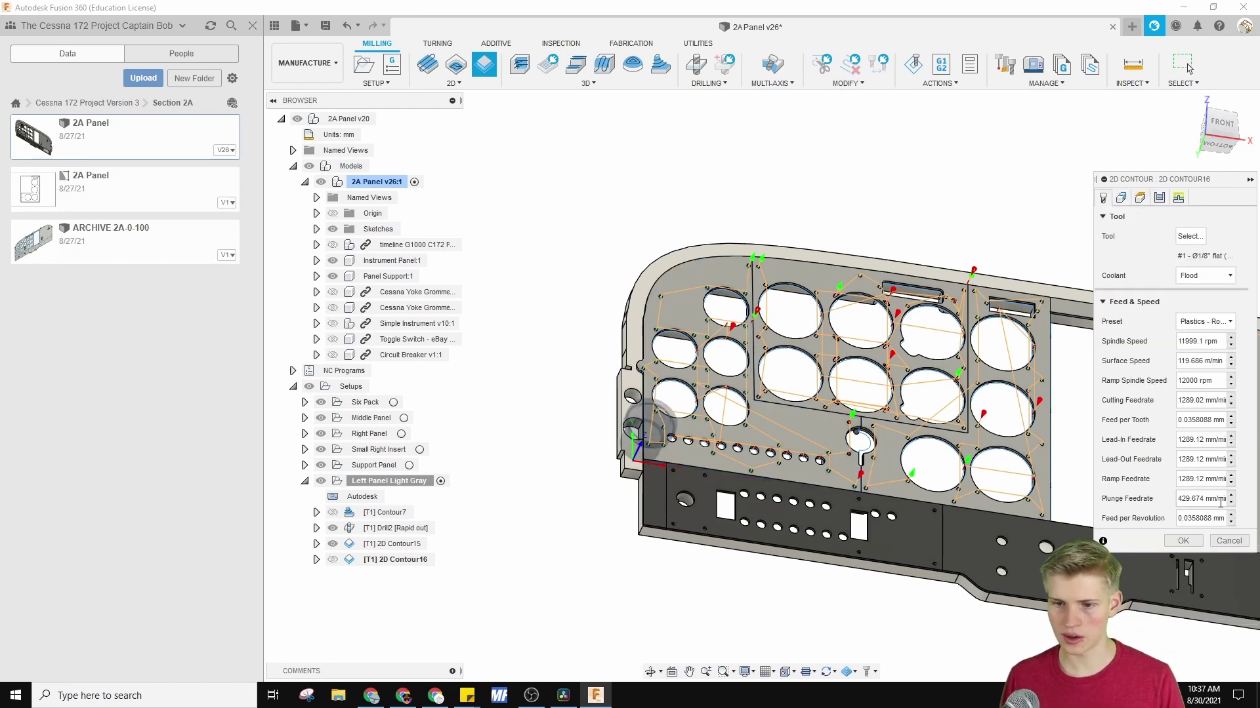
{"action": "left_click", "coordinate": [1183, 541]}
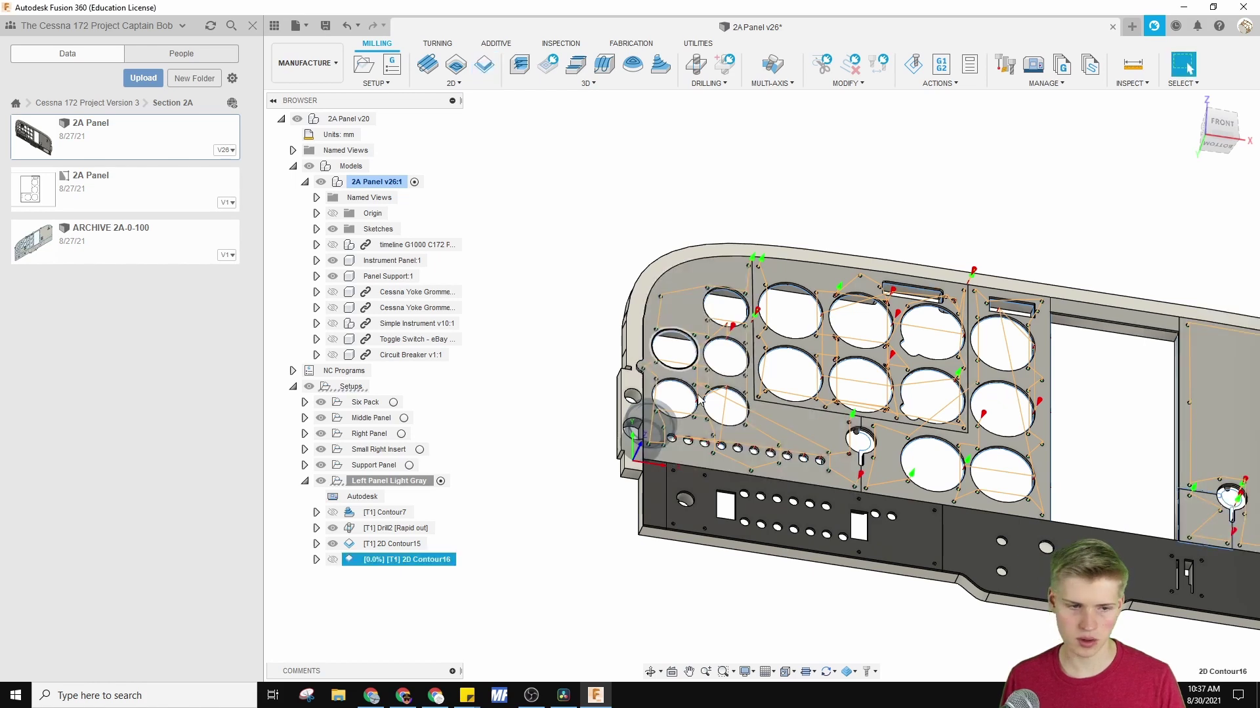
{"action": "left_click", "coordinate": [388, 483]}
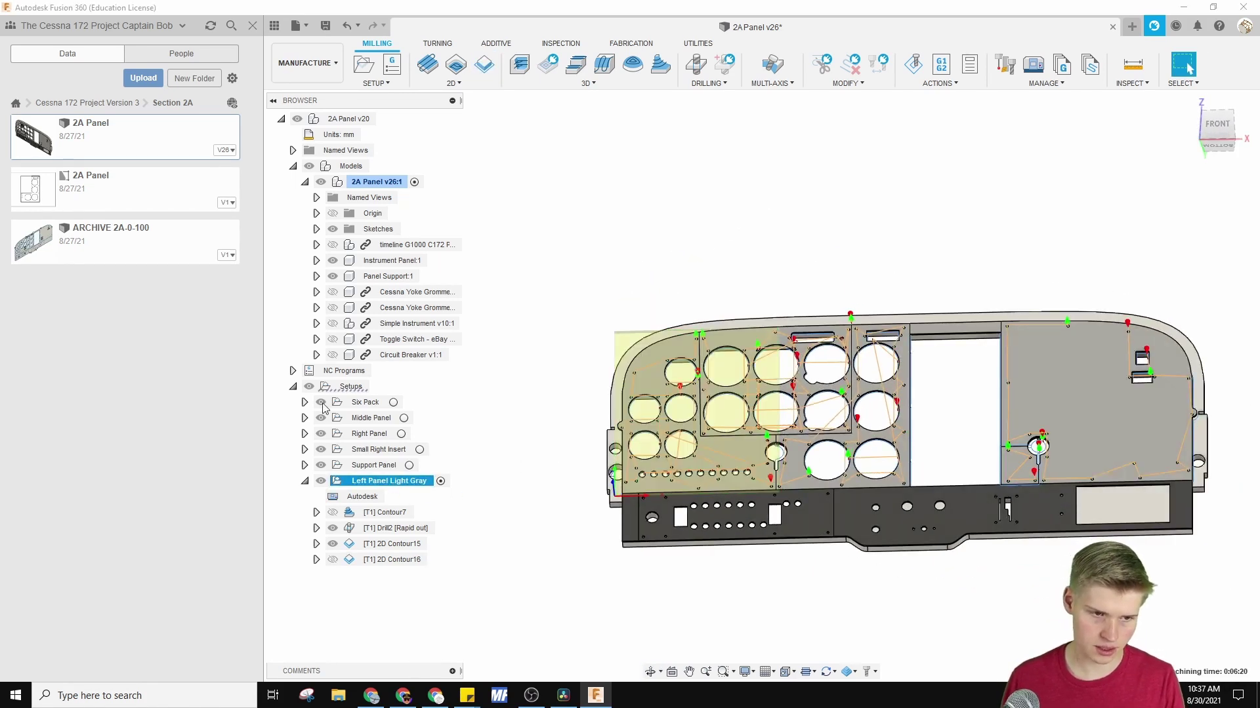
Step: Simulate the setup and scrub the timeline from Contour7 through to 2D Contour15
{"action": "left_click", "coordinate": [913, 63]}
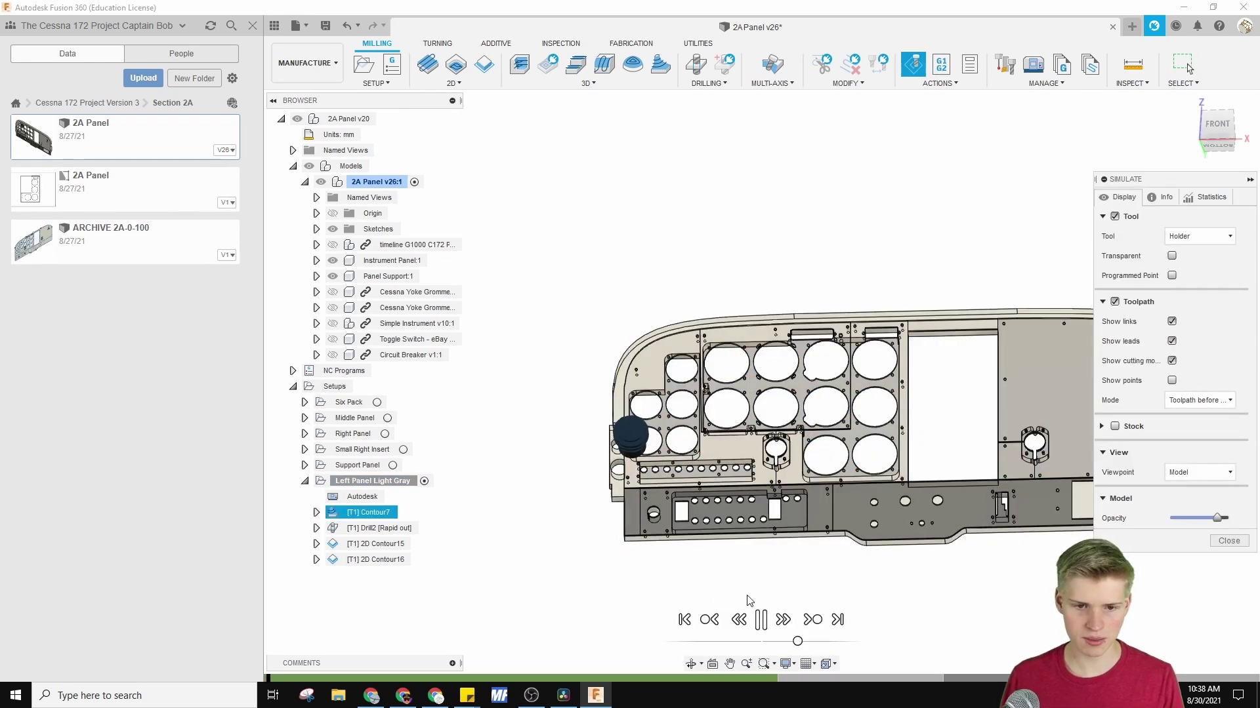
{"action": "middle_click_drag", "start_coordinate": [759, 604], "coordinate": [680, 511], "text": "shift"}
{"action": "scroll", "coordinate": [656, 480], "scroll_direction": "up", "scroll_amount": 10}
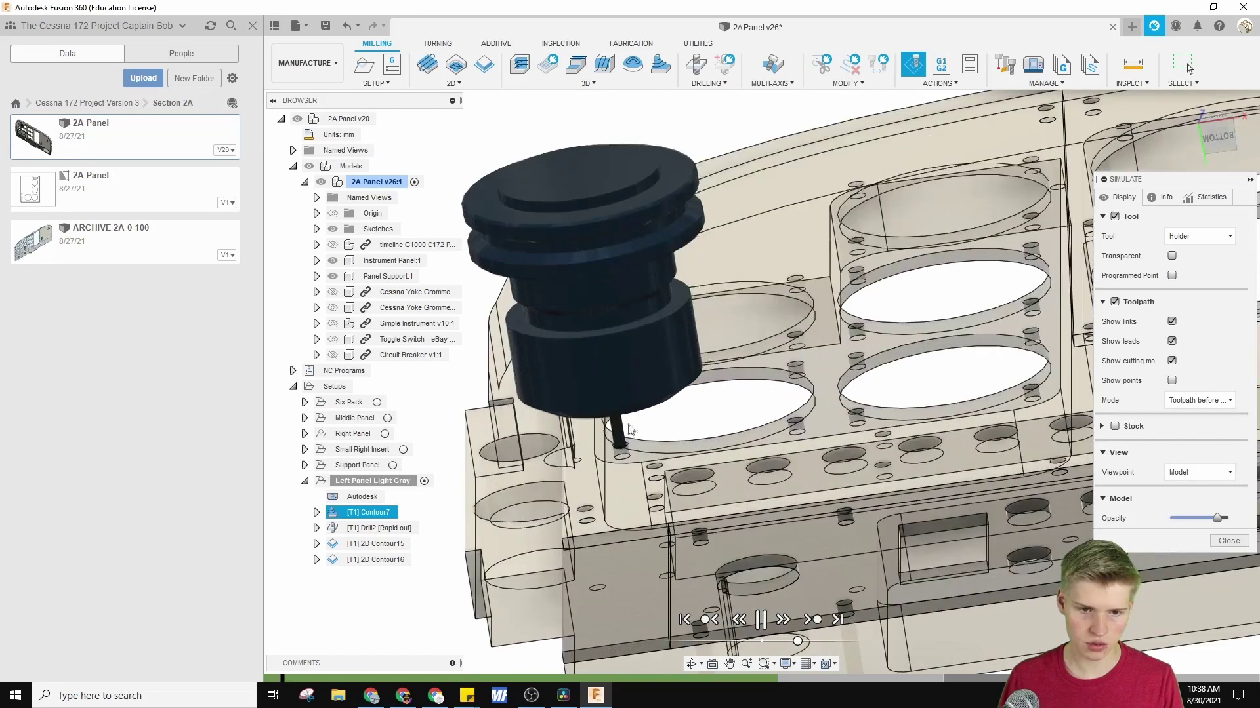
{"action": "left_click_drag", "start_coordinate": [297, 679], "coordinate": [804, 682]}
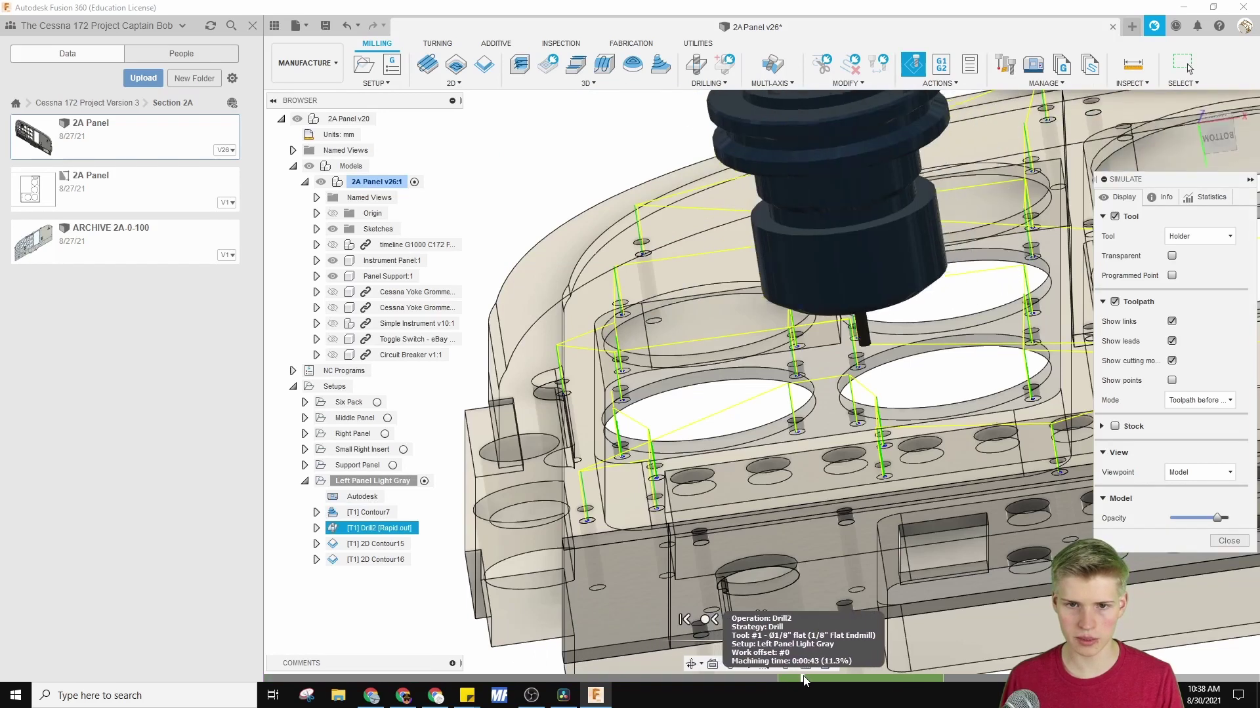
{"action": "middle_click_drag", "start_coordinate": [827, 590], "coordinate": [704, 415], "text": "shift"}
{"action": "left_click", "coordinate": [781, 682]}
{"action": "left_click_drag", "start_coordinate": [780, 682], "coordinate": [1233, 633]}
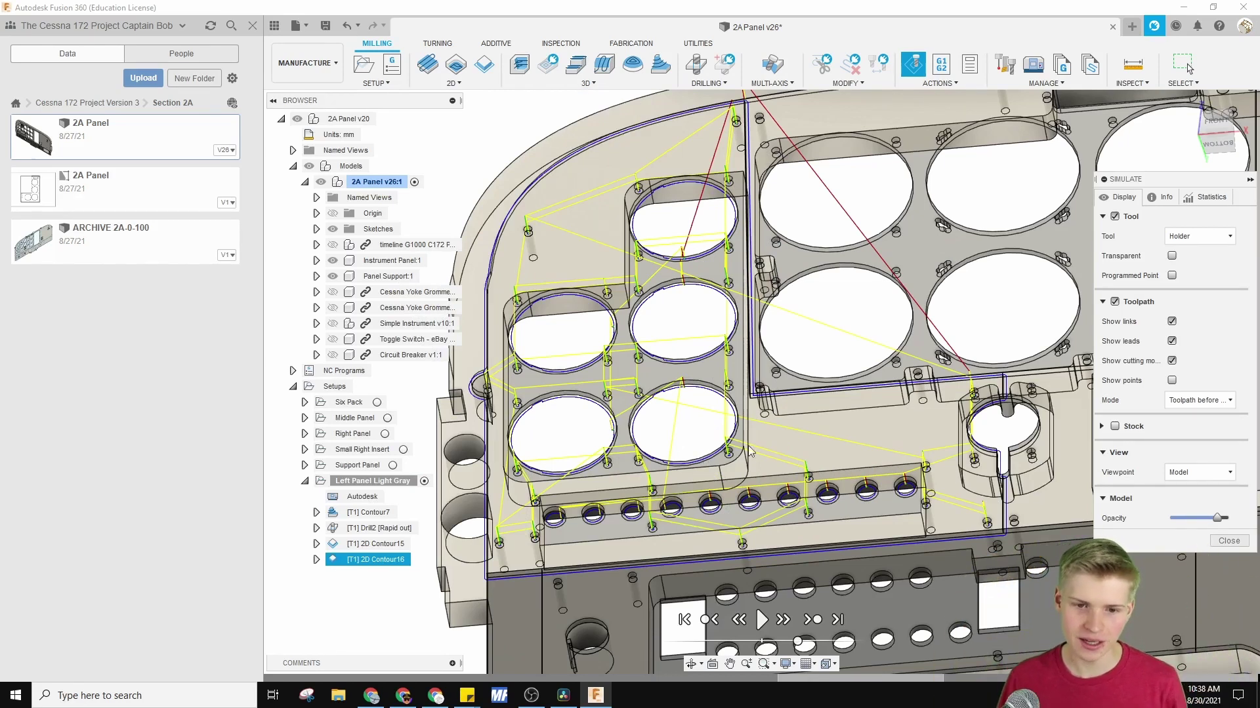
Step: Zoom in to inspect the cuts around the gauge holes, then exit the simulation and select Contour7
{"action": "scroll", "coordinate": [736, 450], "scroll_direction": "up", "scroll_amount": 6}
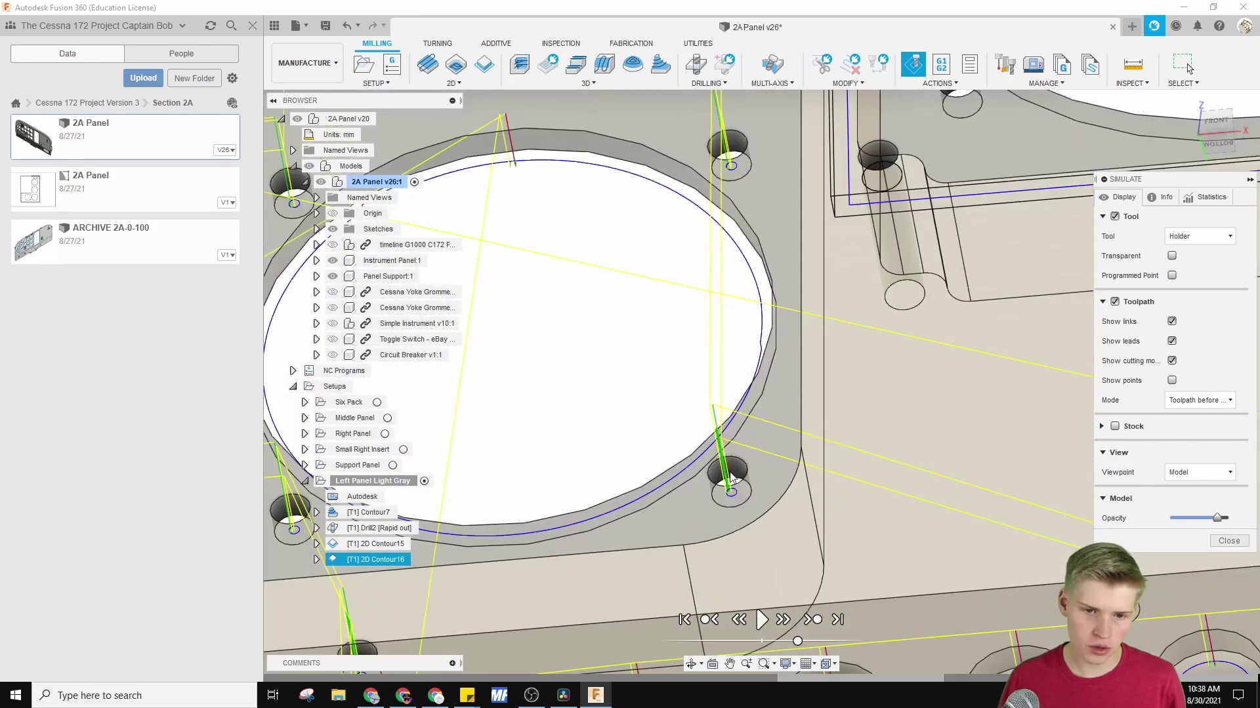
{"action": "mouse_move", "coordinate": [725, 478]}
{"action": "middle_mouse_down", "text": "shift"}
{"action": "mouse_move", "coordinate": [712, 446]}
{"action": "mouse_move", "coordinate": [715, 464]}
{"action": "middle_mouse_up", "text": "shift"}
{"action": "scroll", "coordinate": [715, 464], "scroll_direction": "down", "scroll_amount": 5}
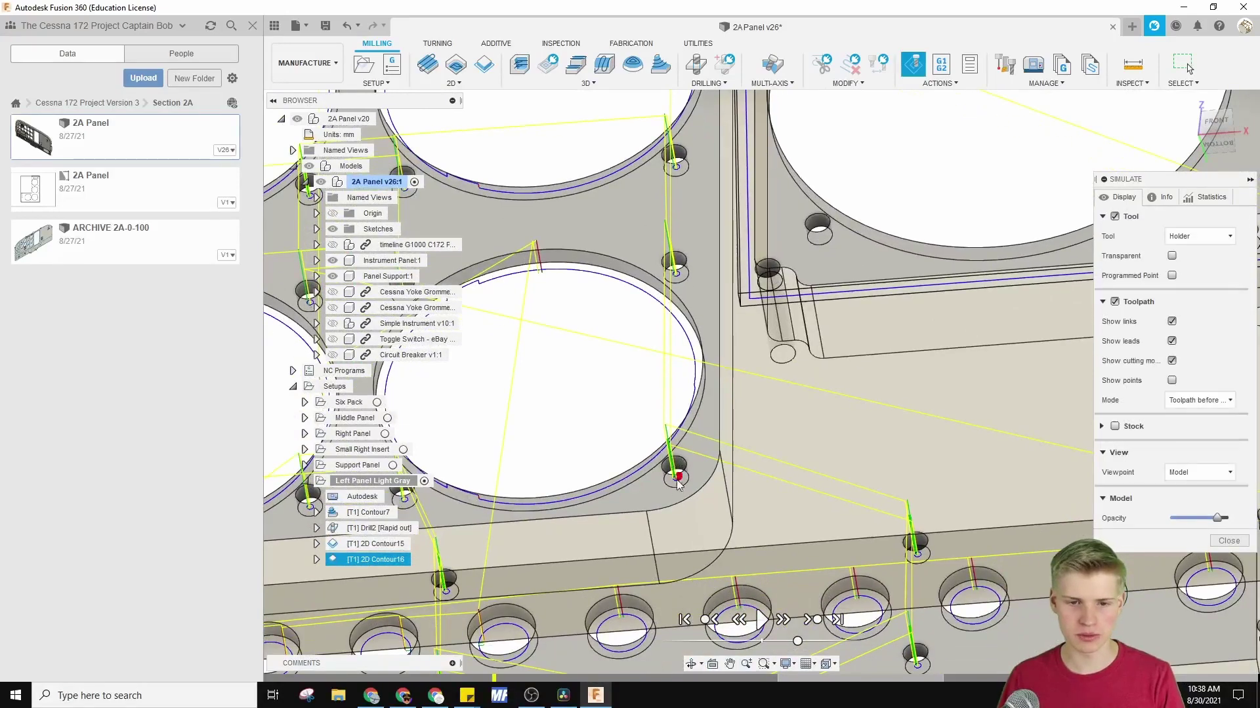
{"action": "scroll", "coordinate": [671, 461], "scroll_direction": "up", "scroll_amount": 3}
{"action": "scroll", "coordinate": [695, 464], "scroll_direction": "down", "scroll_amount": 6}
{"action": "scroll", "coordinate": [584, 357], "scroll_direction": "up", "scroll_amount": 6}
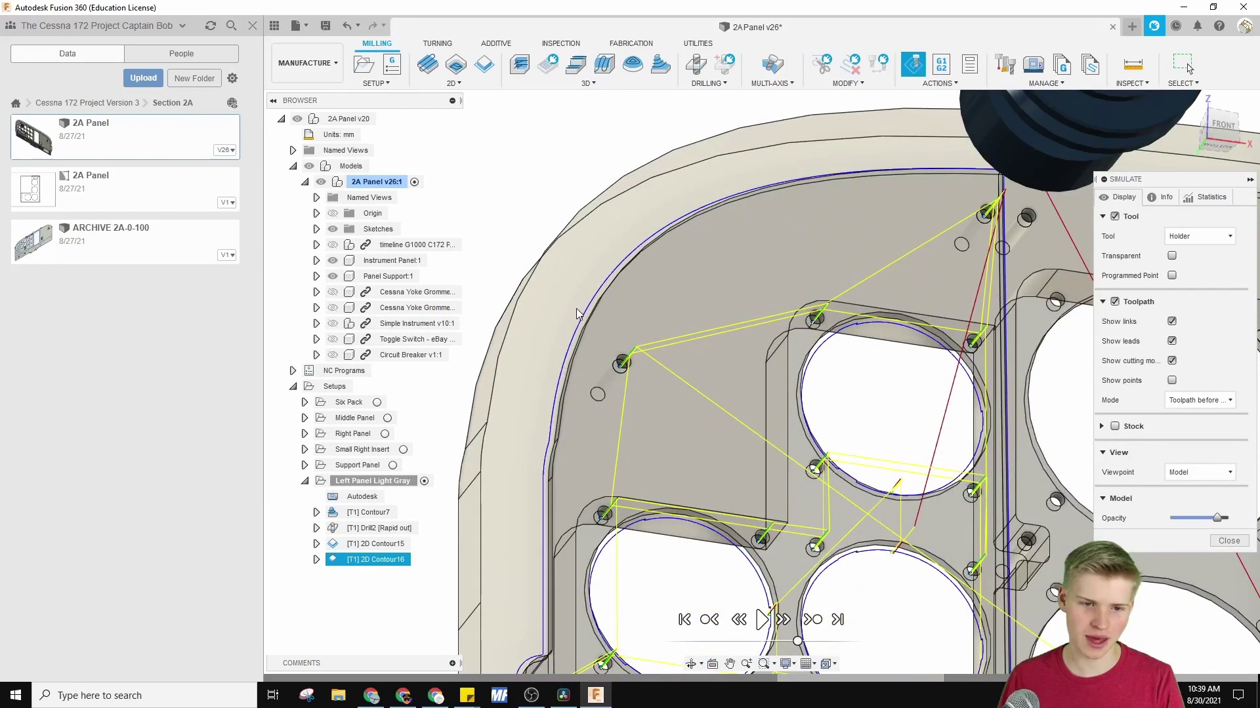
{"action": "scroll", "coordinate": [584, 315], "scroll_direction": "up", "scroll_amount": 2}
{"action": "scroll", "coordinate": [584, 317], "scroll_direction": "down", "scroll_amount": 1}
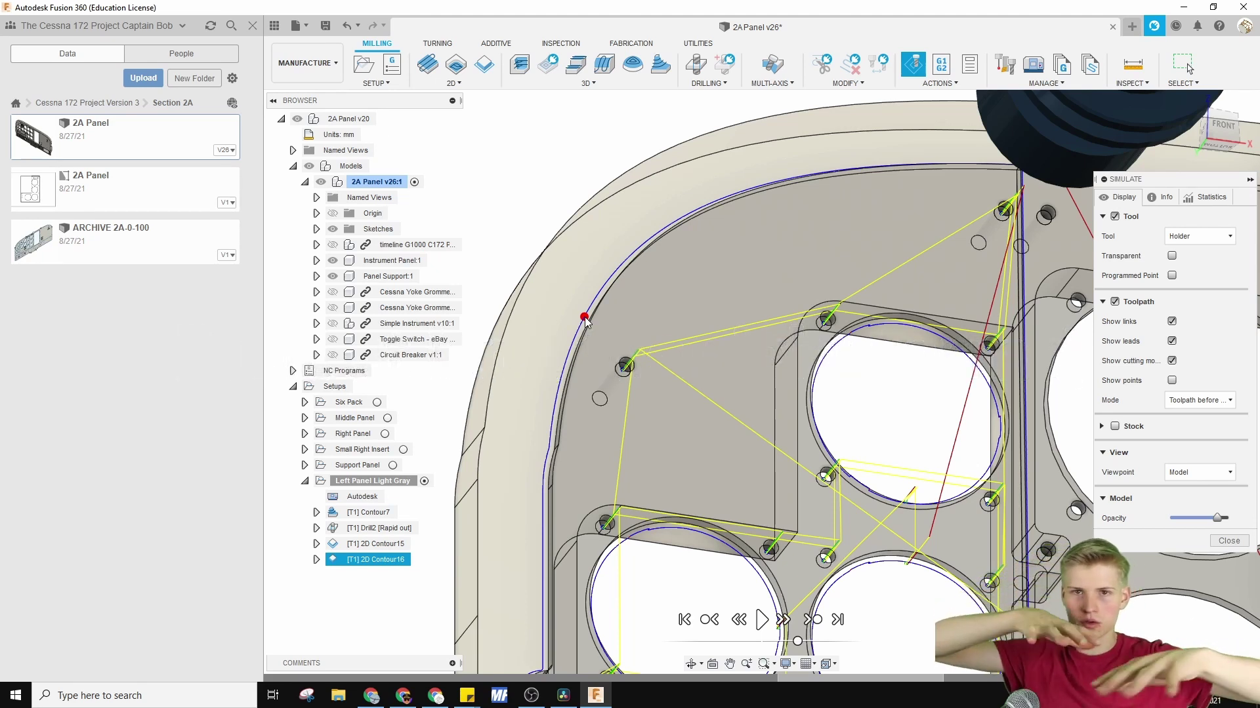
{"action": "scroll", "coordinate": [679, 406], "scroll_direction": "down", "scroll_amount": 3}
{"action": "scroll", "coordinate": [679, 407], "scroll_direction": "down", "scroll_amount": 2}
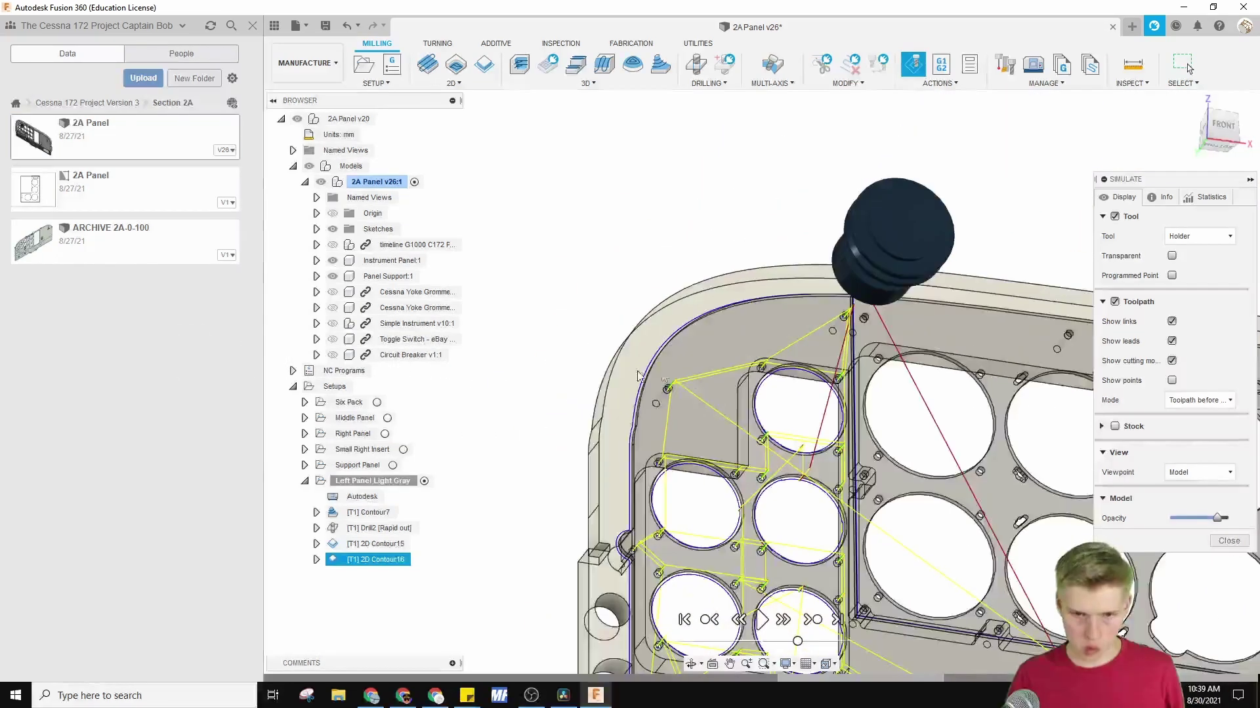
{"action": "scroll", "coordinate": [725, 462], "scroll_direction": "down", "scroll_amount": 3}
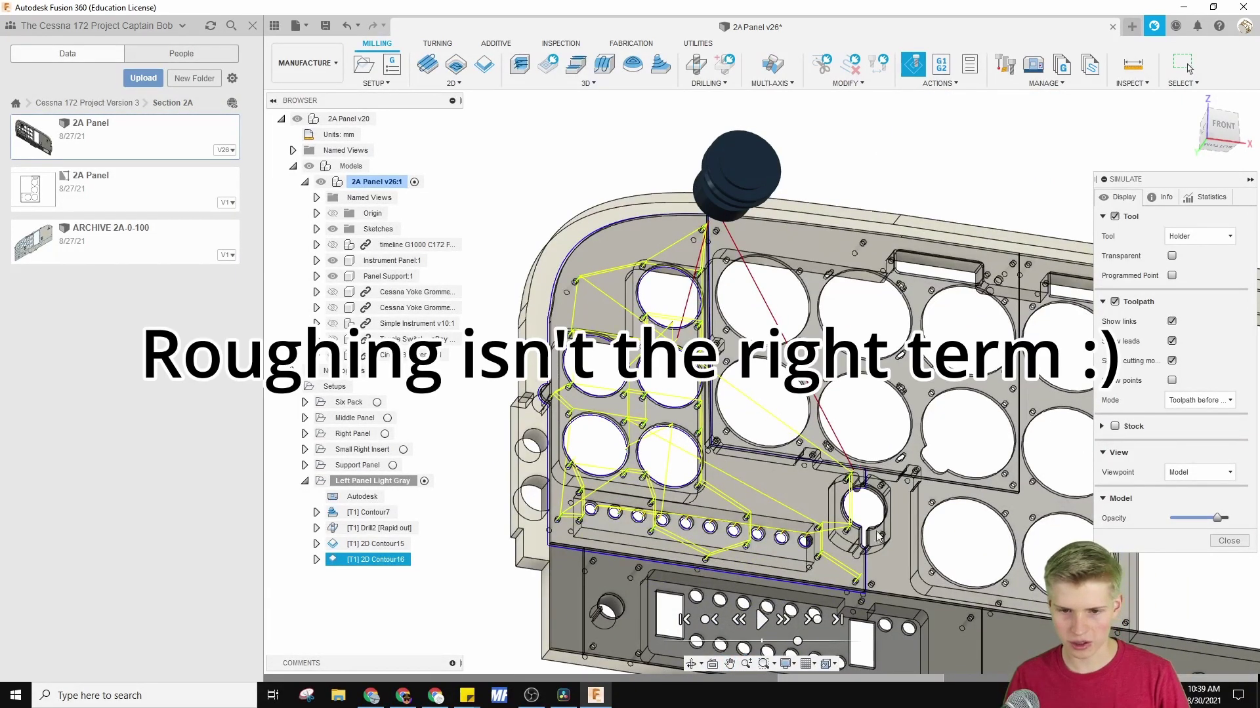
{"action": "scroll", "coordinate": [571, 554], "scroll_direction": "down", "scroll_amount": 1}
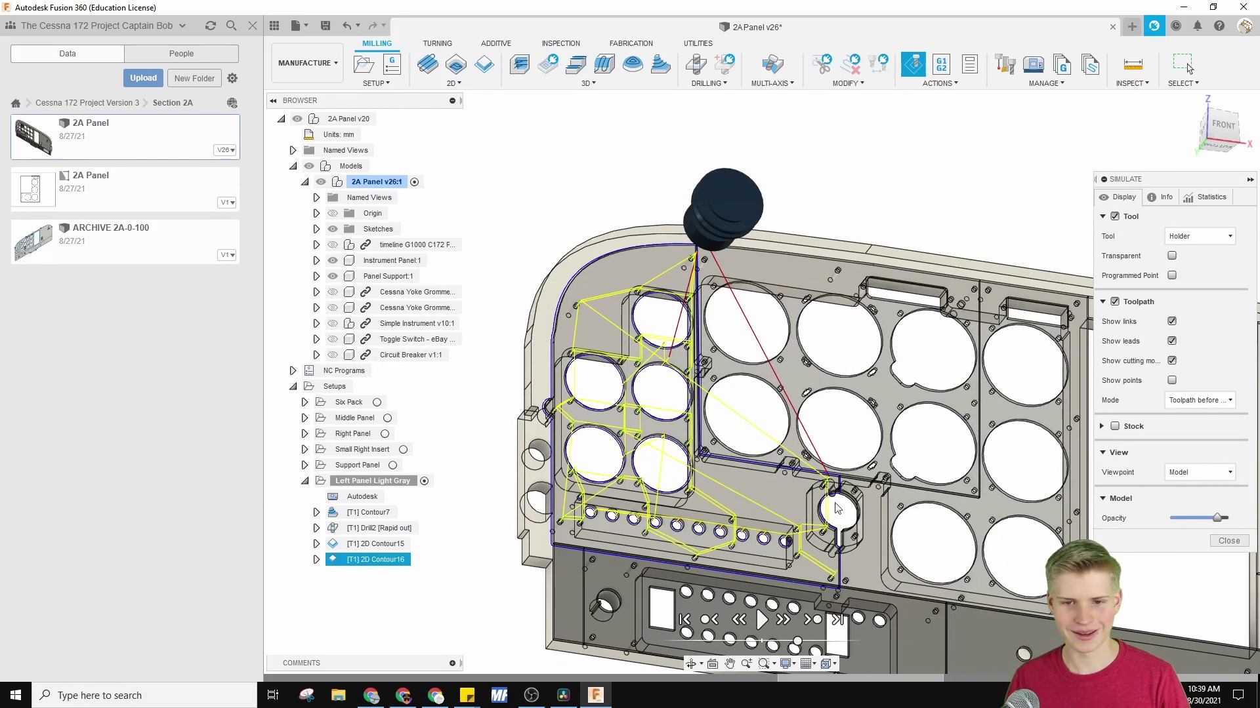
{"action": "scroll", "coordinate": [807, 393], "scroll_direction": "down", "scroll_amount": 2}
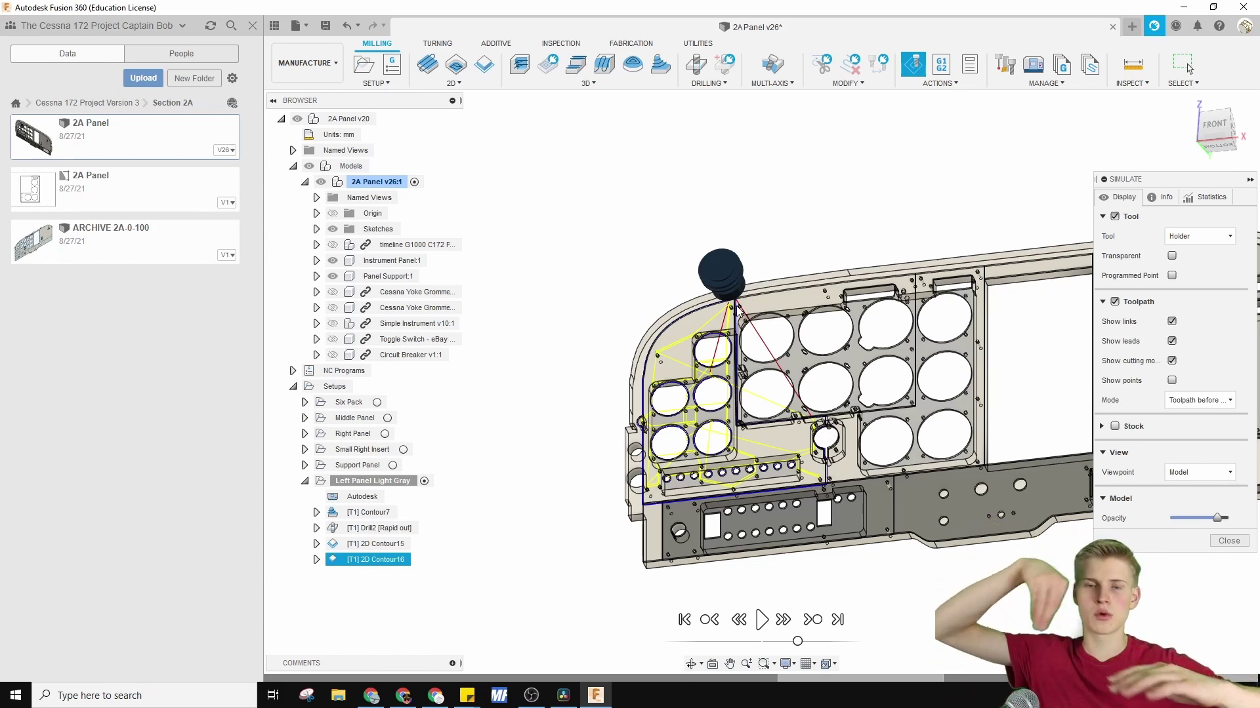
{"action": "scroll", "coordinate": [689, 377], "scroll_direction": "up", "scroll_amount": 6}
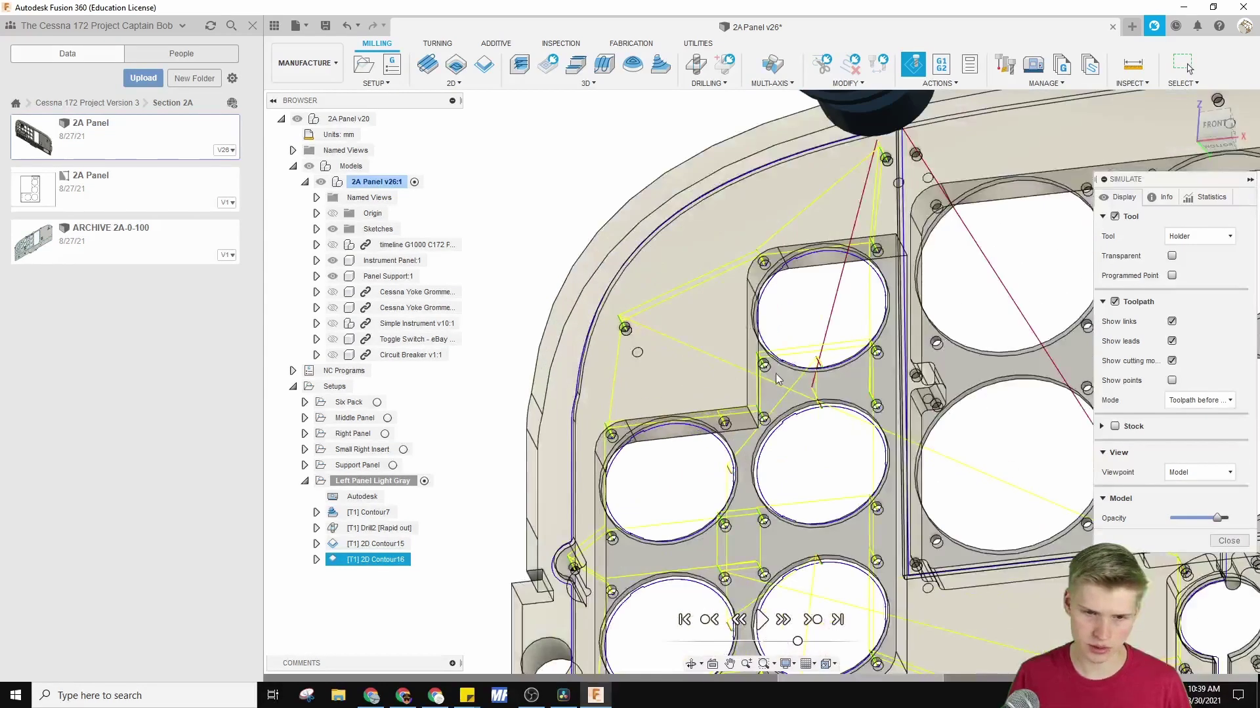
{"action": "key", "text": "Escape"}
{"action": "left_click", "coordinate": [372, 513]}
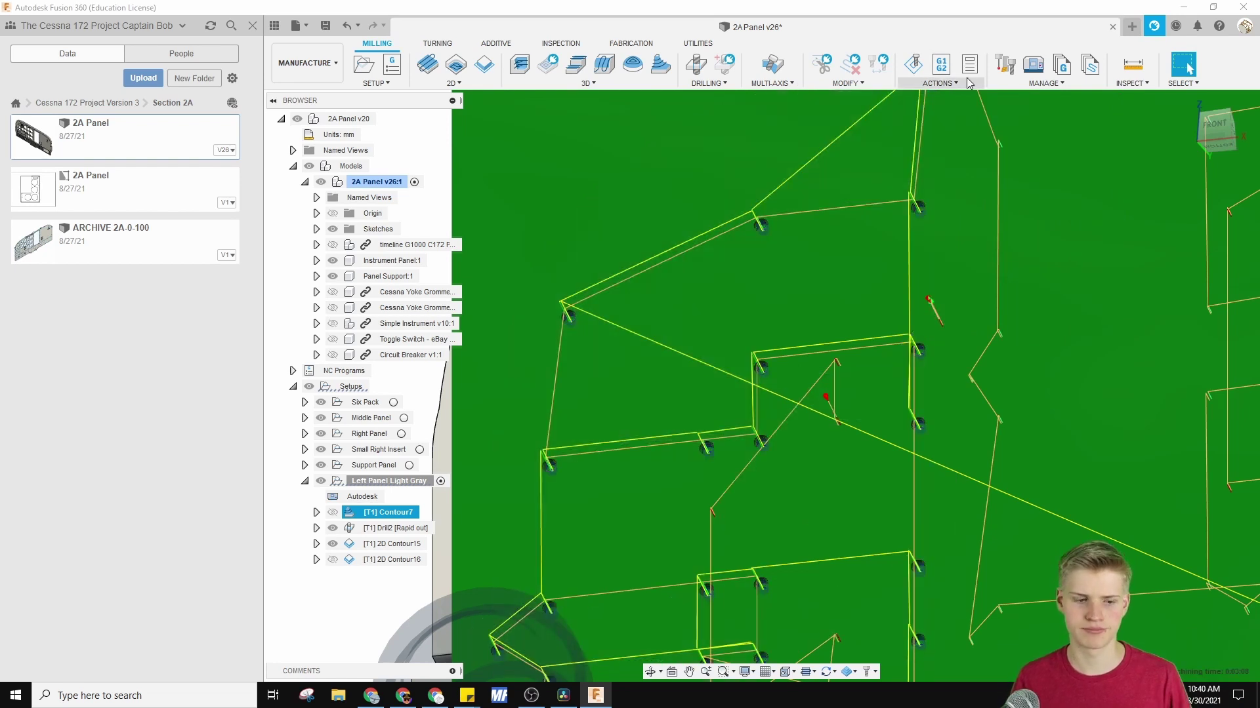
Step: Create an NC program and pick the Mach4Mill post from a 'mach 4' library search
{"action": "left_click", "coordinate": [949, 68]}
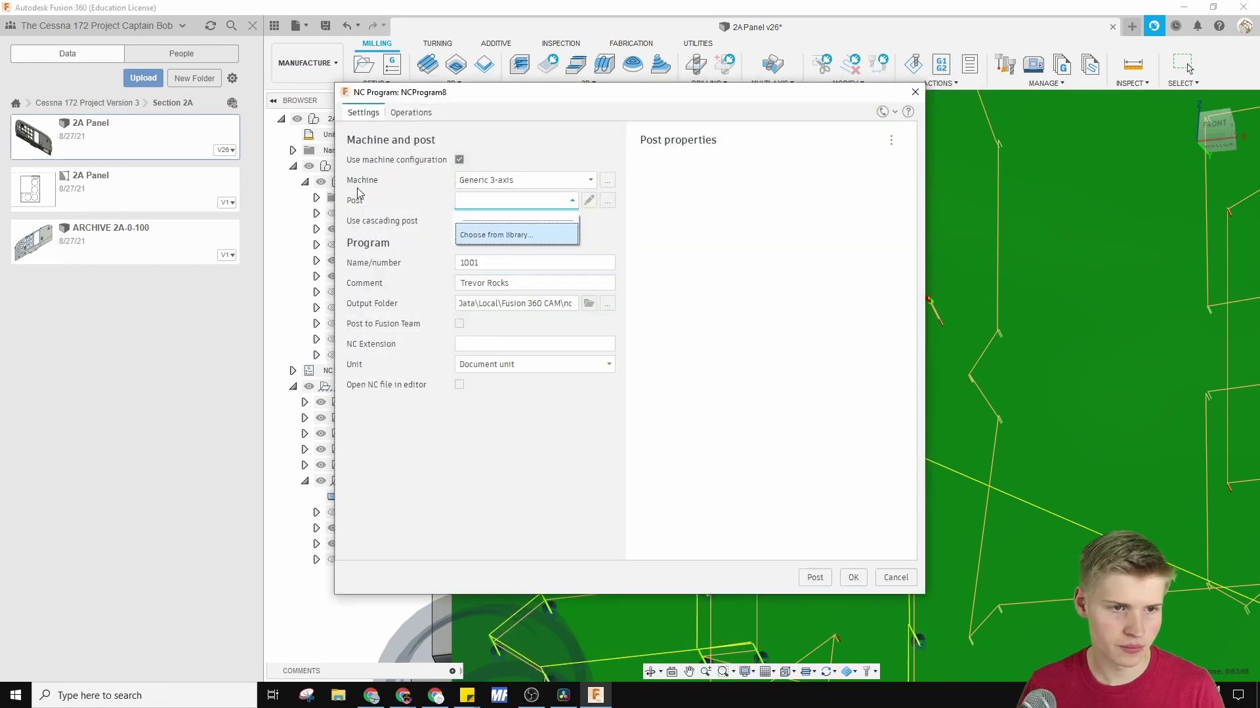
{"action": "left_click", "coordinate": [563, 238]}
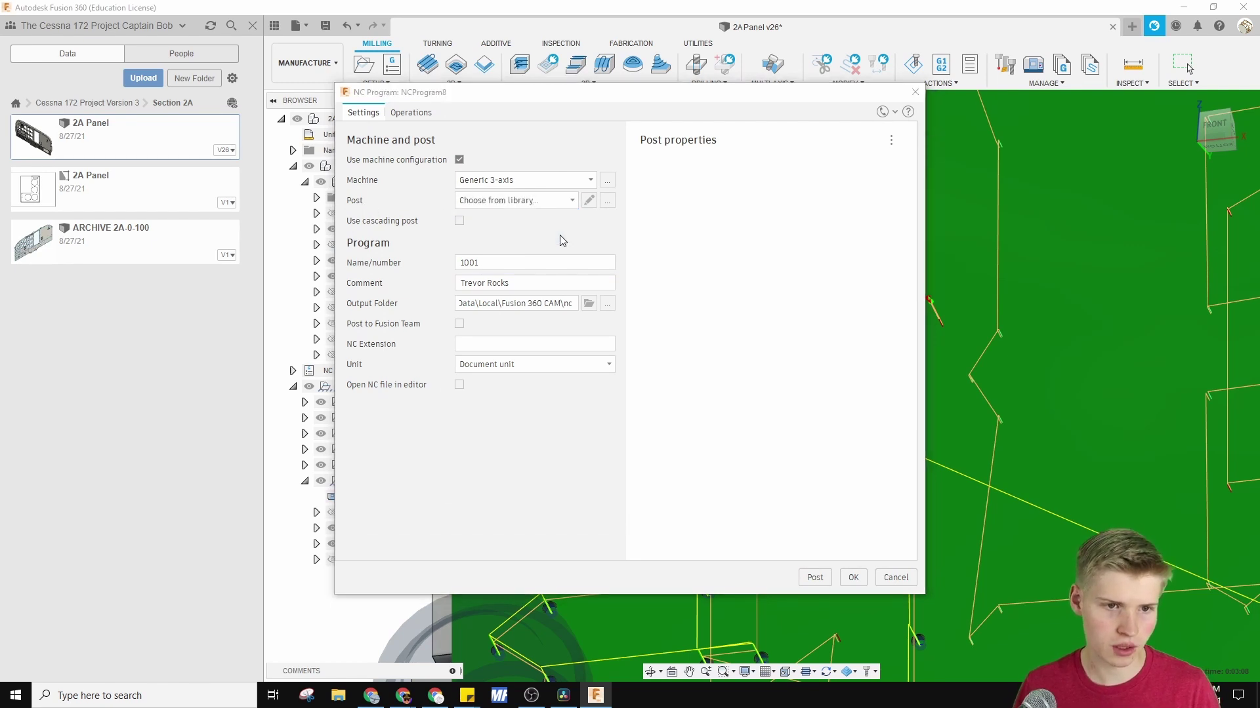
{"action": "scroll", "coordinate": [643, 331], "scroll_direction": "up", "scroll_amount": 5}
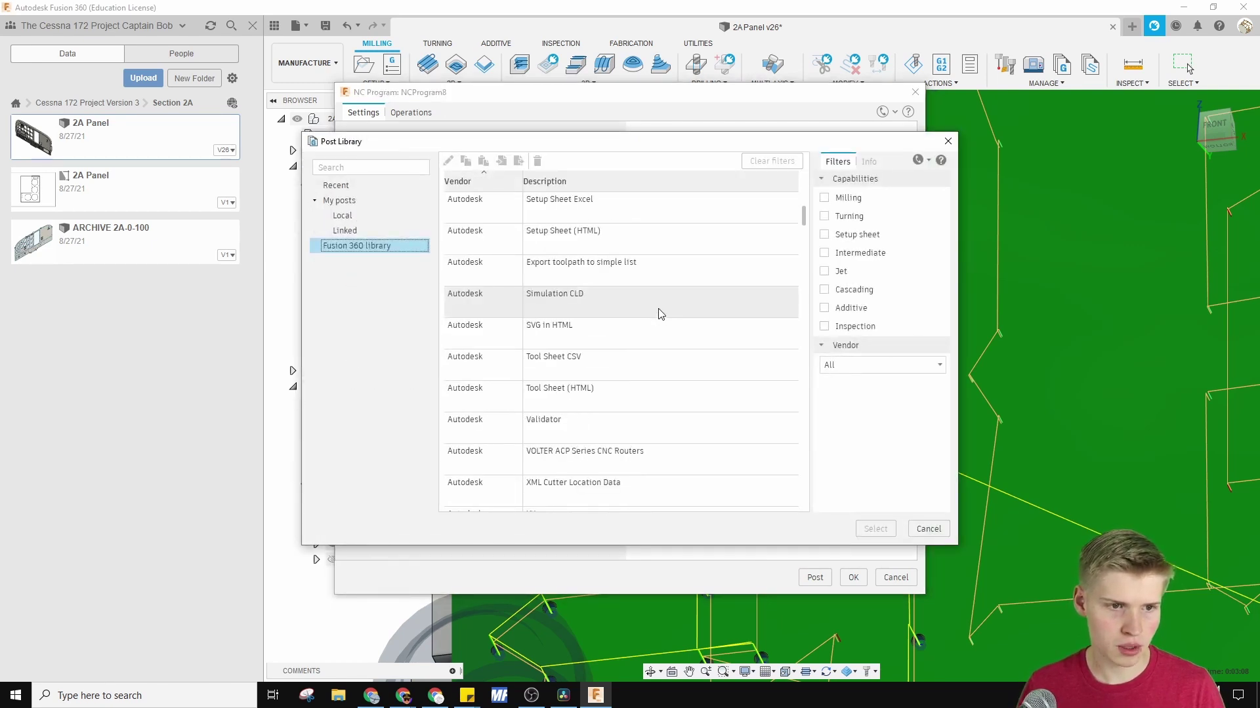
{"action": "type", "text": "mach 4"}
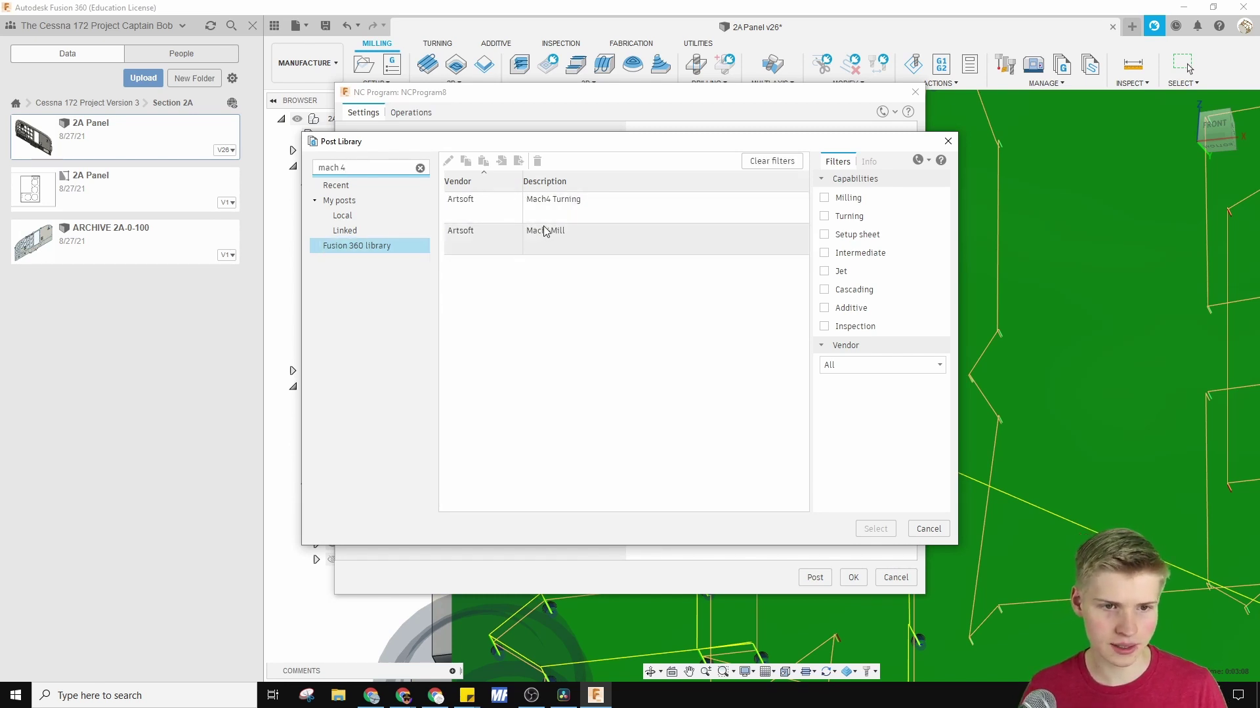
{"action": "left_click", "coordinate": [526, 245]}
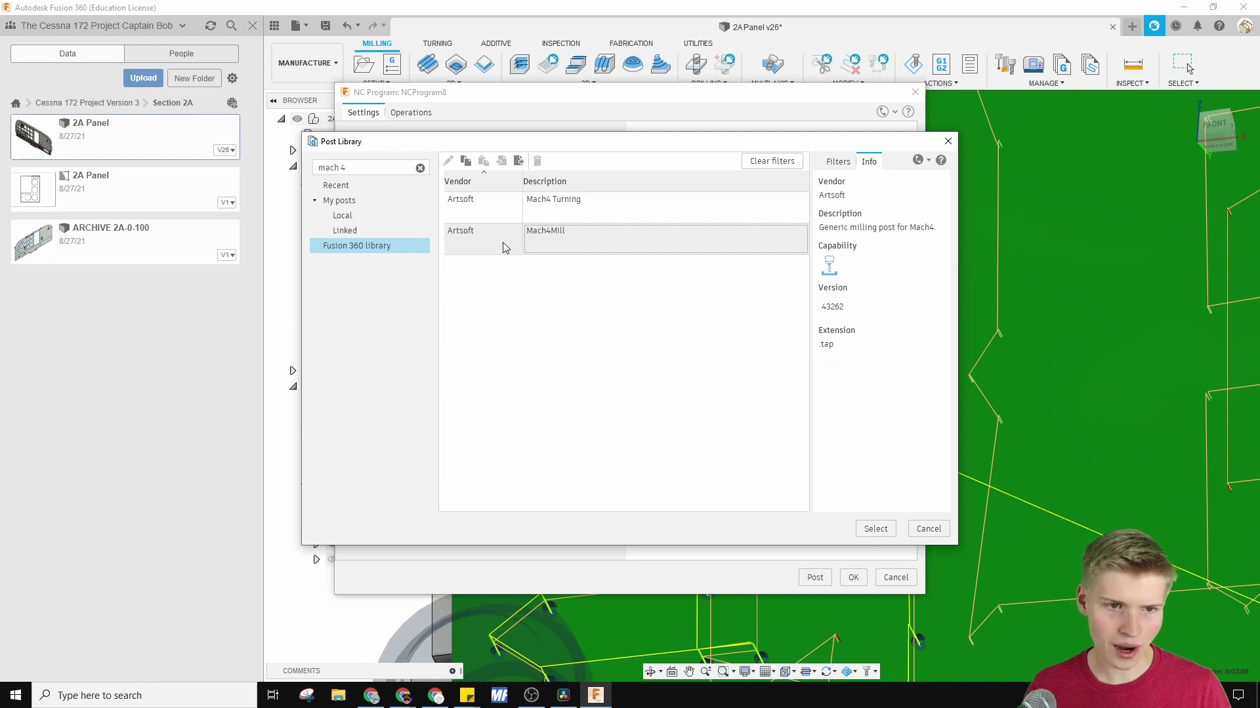
{"action": "triple_click", "coordinate": [328, 168]}
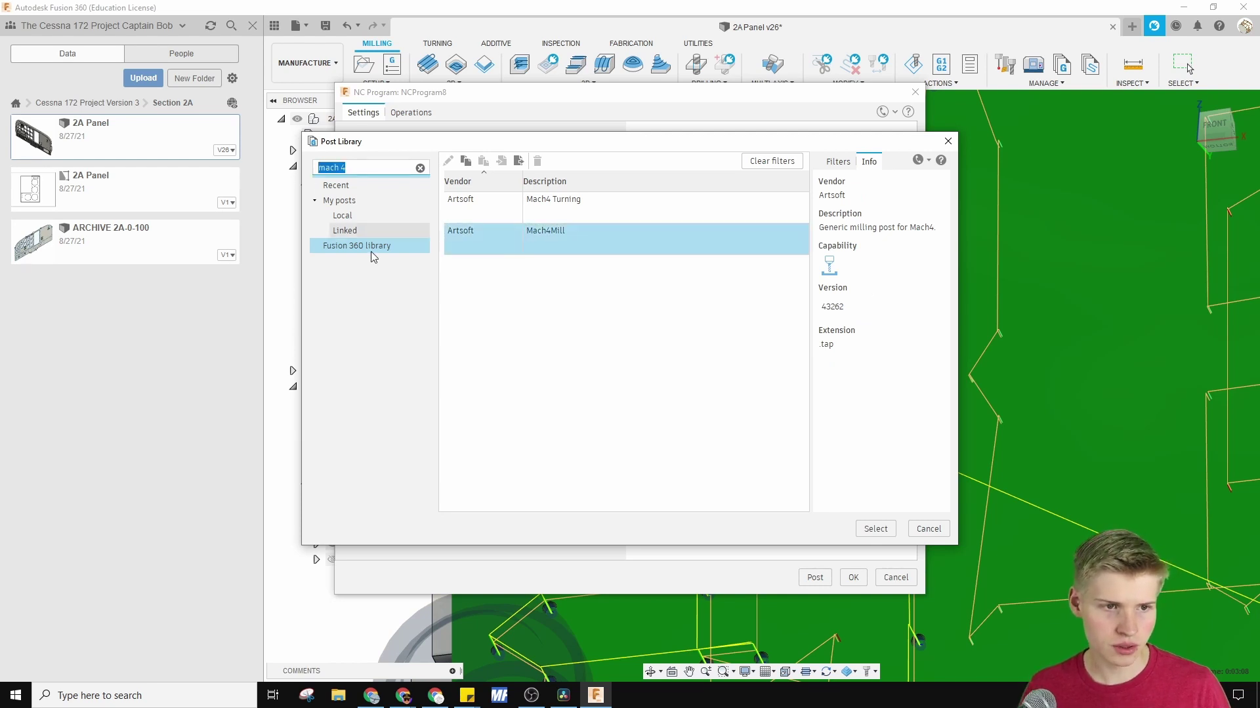
{"action": "left_click", "coordinate": [717, 251]}
{"action": "left_click", "coordinate": [875, 530]}
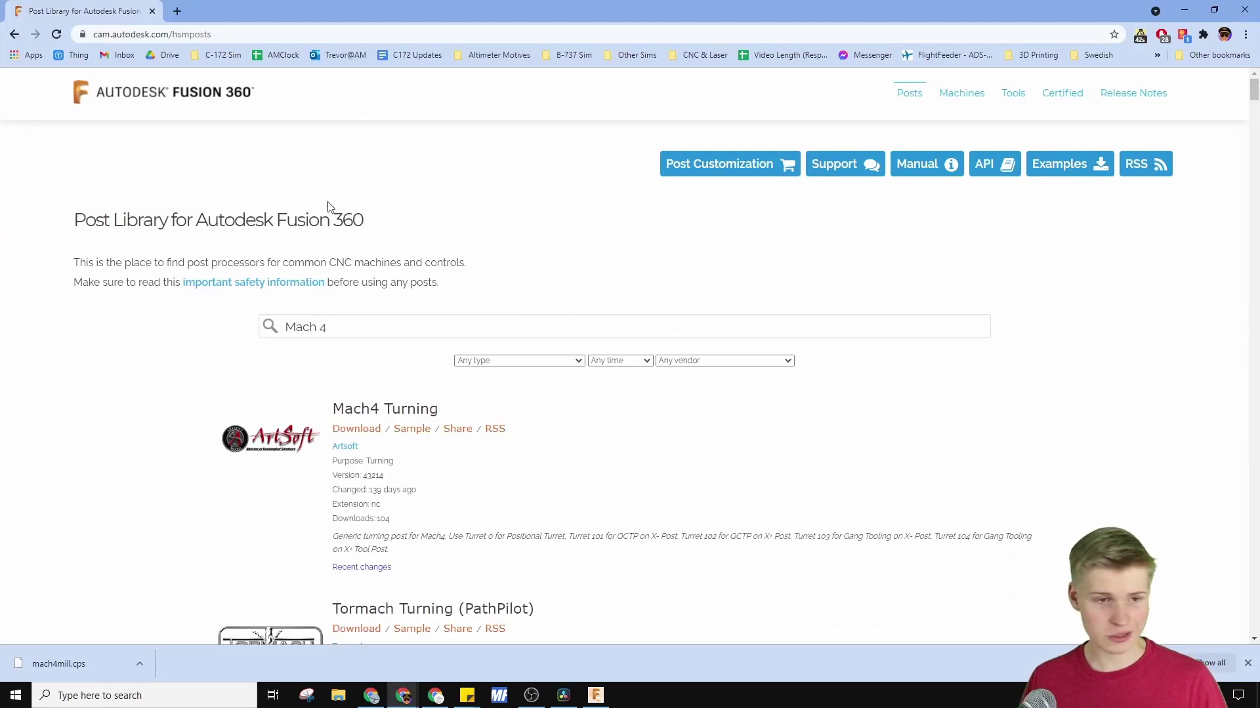
{"action": "left_click_drag", "start_coordinate": [72, 225], "coordinate": [380, 218]}
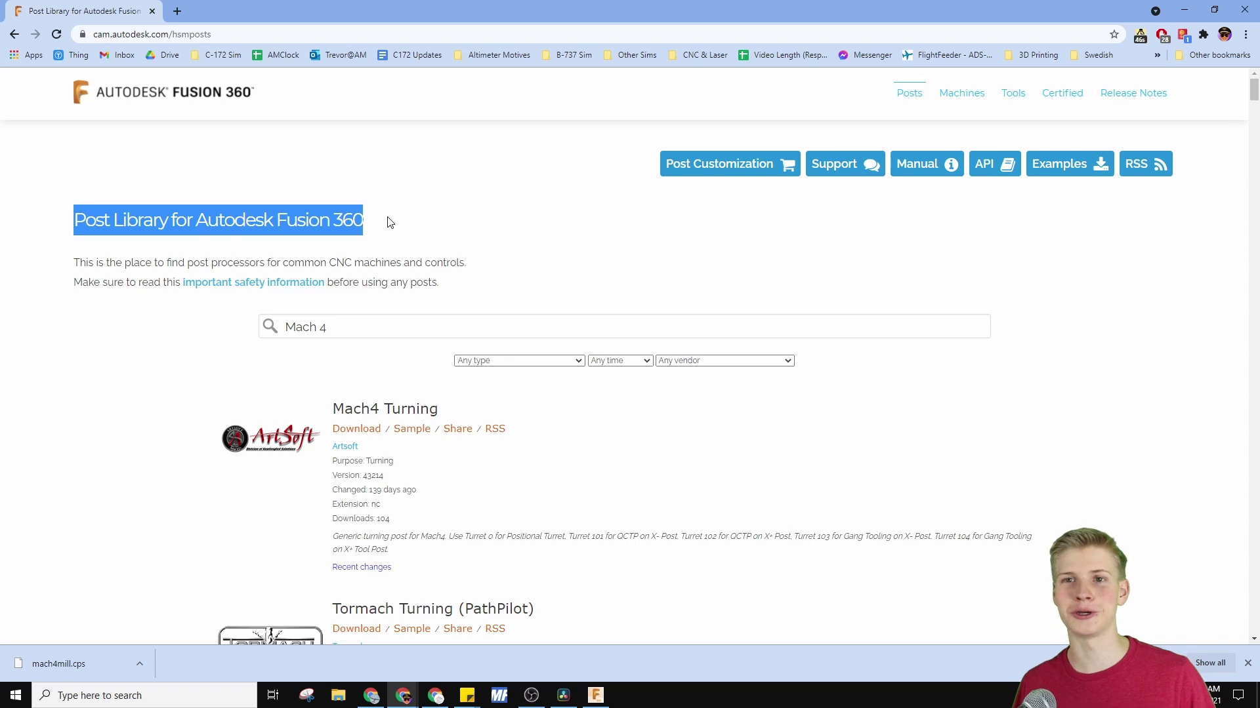
{"action": "scroll", "coordinate": [295, 426], "scroll_direction": "down", "scroll_amount": 1}
{"action": "scroll", "coordinate": [321, 354], "scroll_direction": "up", "scroll_amount": 1}
{"action": "triple_click", "coordinate": [333, 319]}
{"action": "scroll", "coordinate": [288, 345], "scroll_direction": "down", "scroll_amount": 7}
{"action": "scroll", "coordinate": [430, 422], "scroll_direction": "up", "scroll_amount": 4}
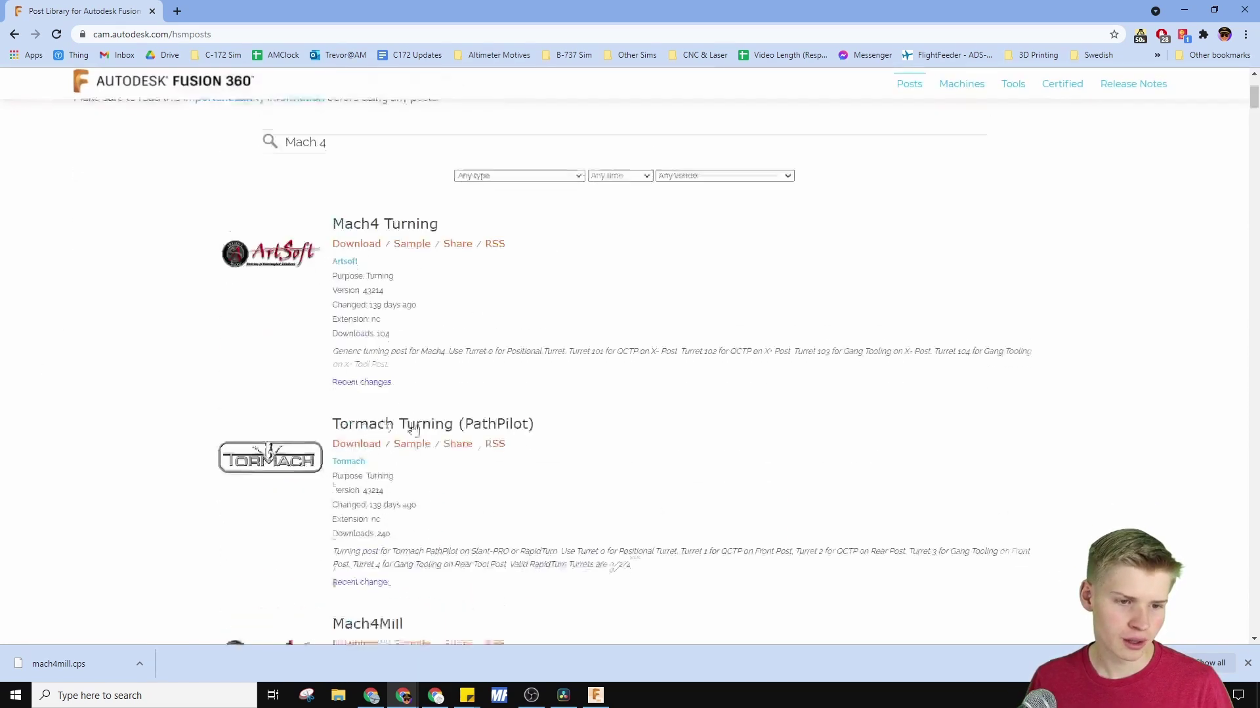
{"action": "scroll", "coordinate": [368, 498], "scroll_direction": "down", "scroll_amount": 4}
{"action": "left_click_drag", "start_coordinate": [339, 301], "coordinate": [463, 323]}
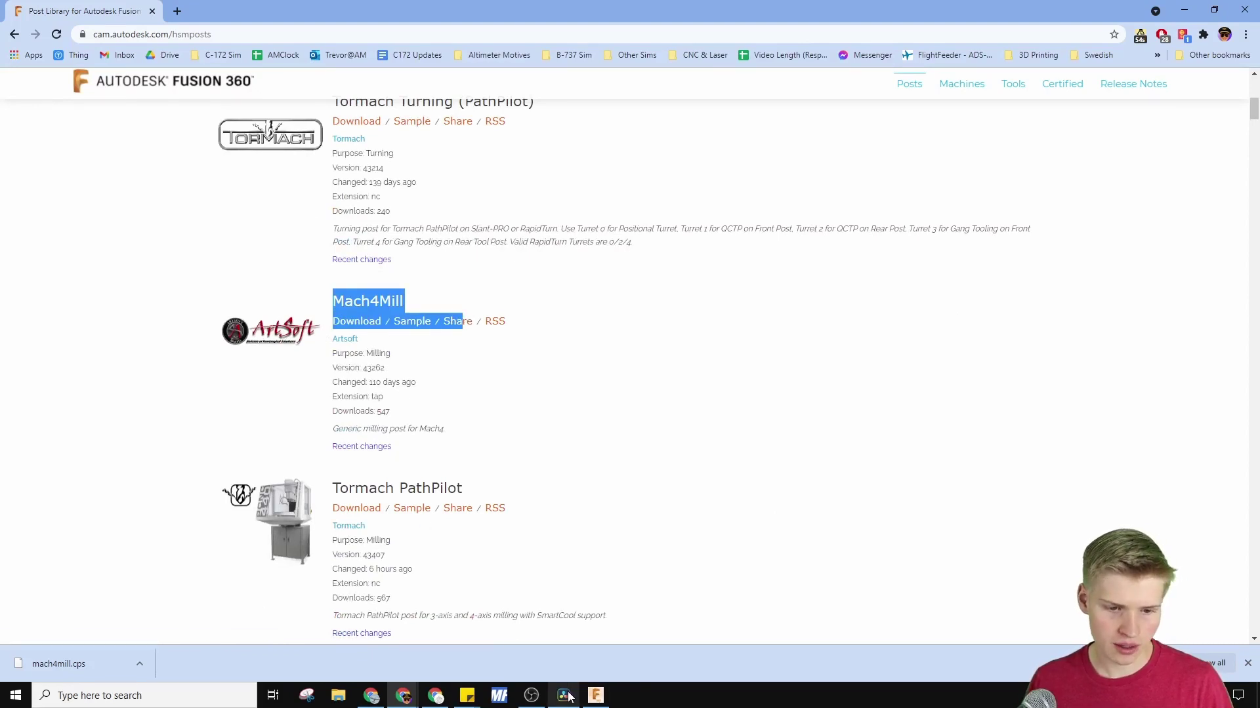
Step: Choose Mach4Mill from a 'mach 4' Fusion 360 library search, then check local posts and close
{"action": "left_click", "coordinate": [596, 695]}
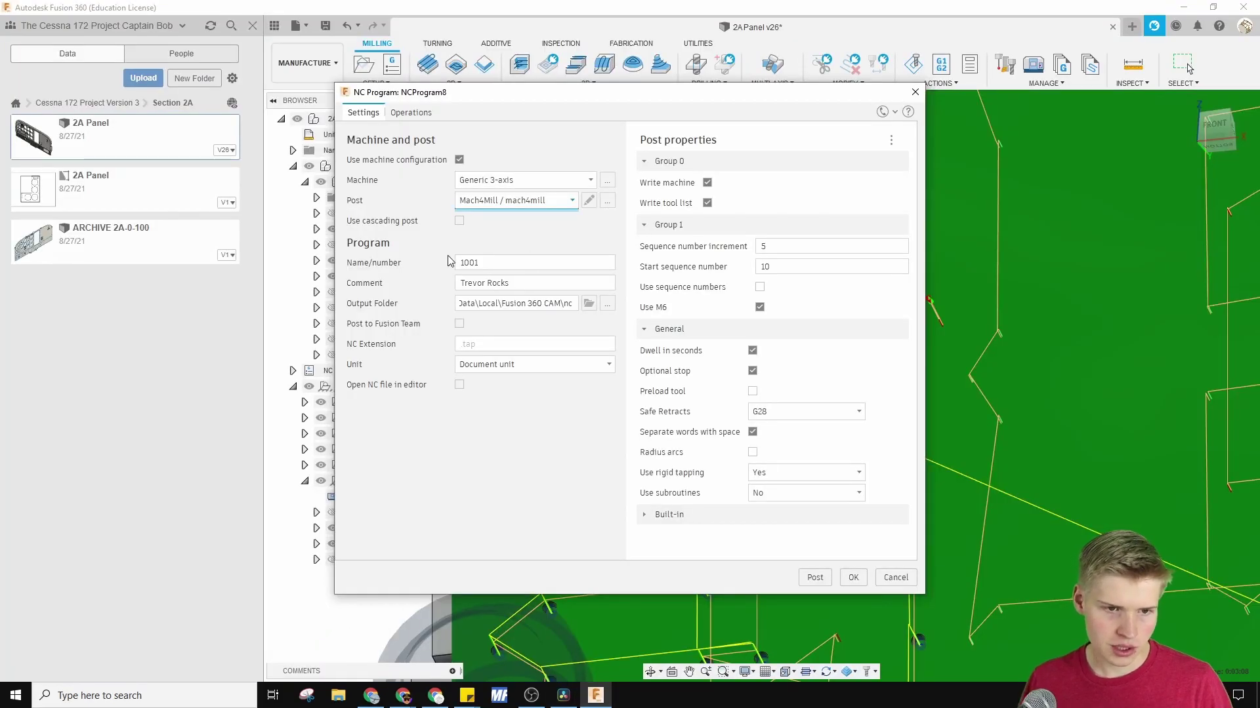
{"action": "left_click", "coordinate": [542, 212]}
{"action": "left_click", "coordinate": [515, 269]}
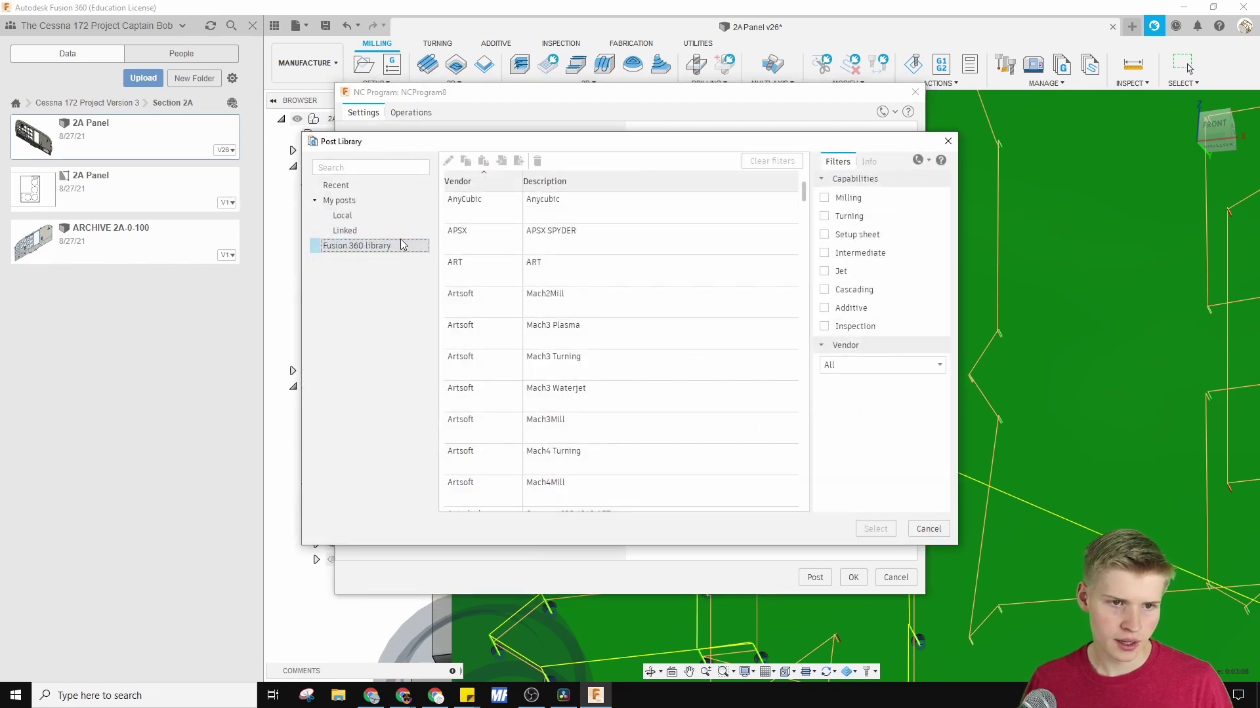
{"action": "left_click", "coordinate": [383, 167]}
{"action": "type", "text": "mach 3"}
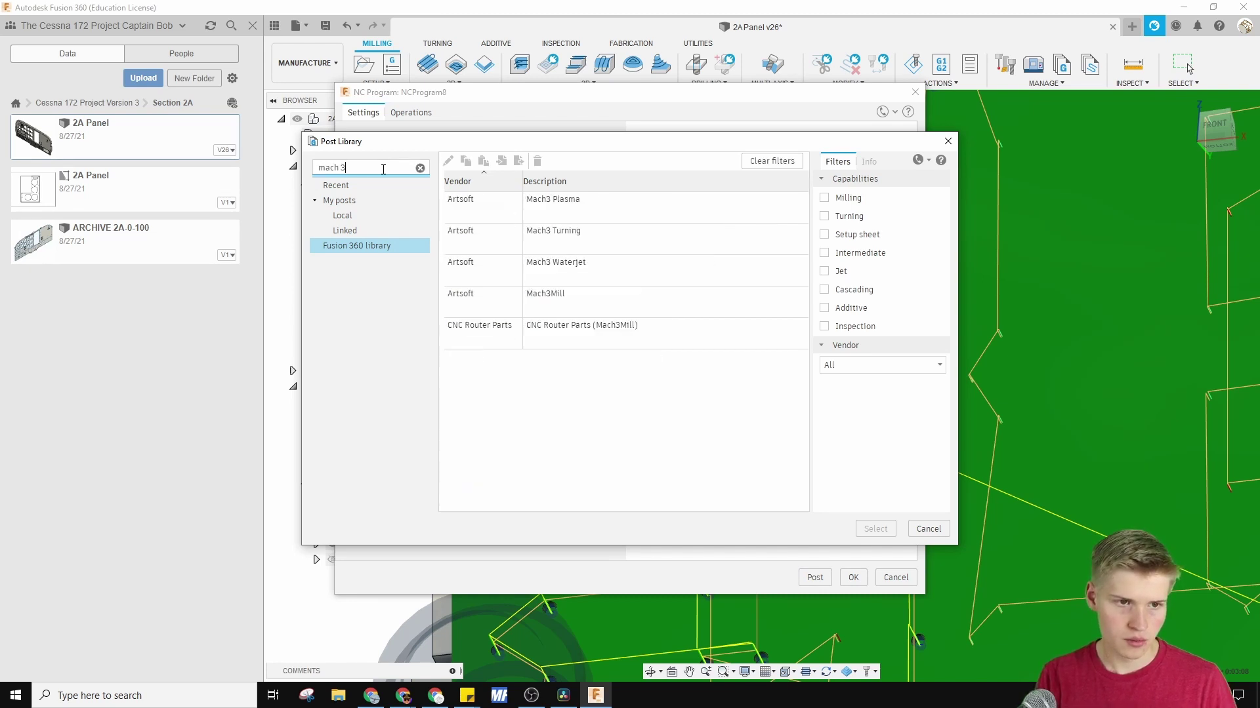
{"action": "key", "text": "BackSpace"}
{"action": "type", "text": "4"}
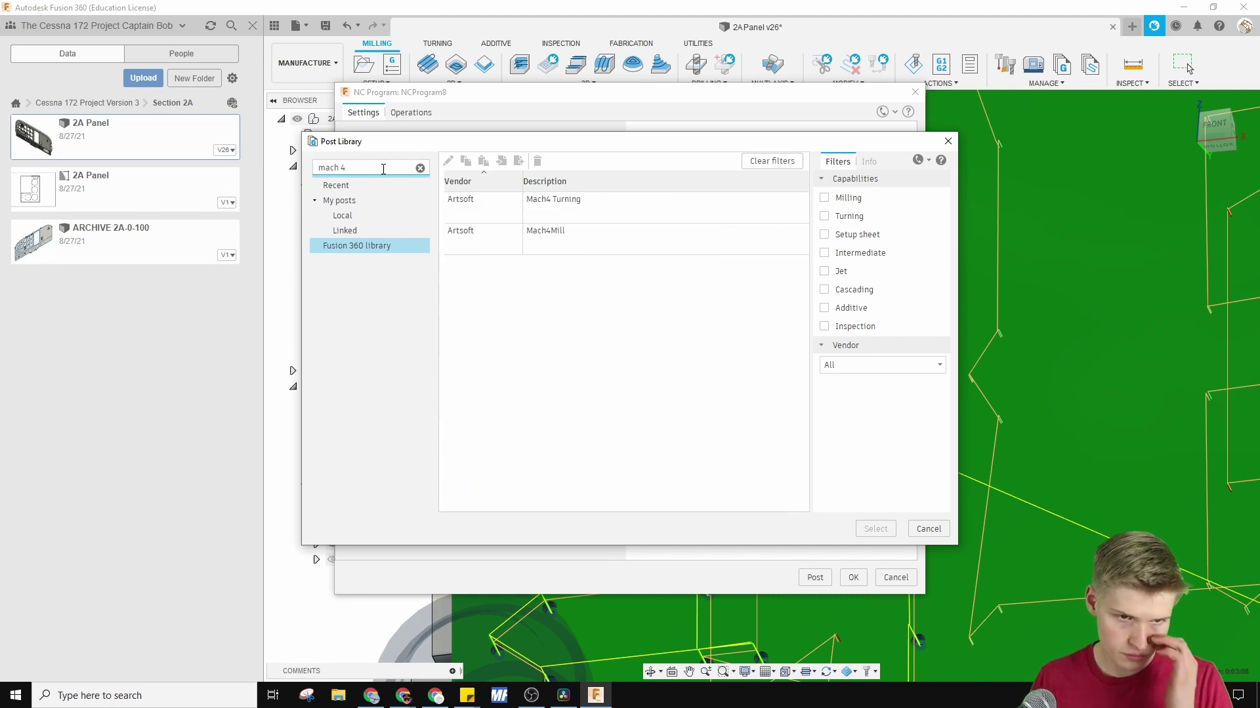
{"action": "left_click", "coordinate": [574, 237]}
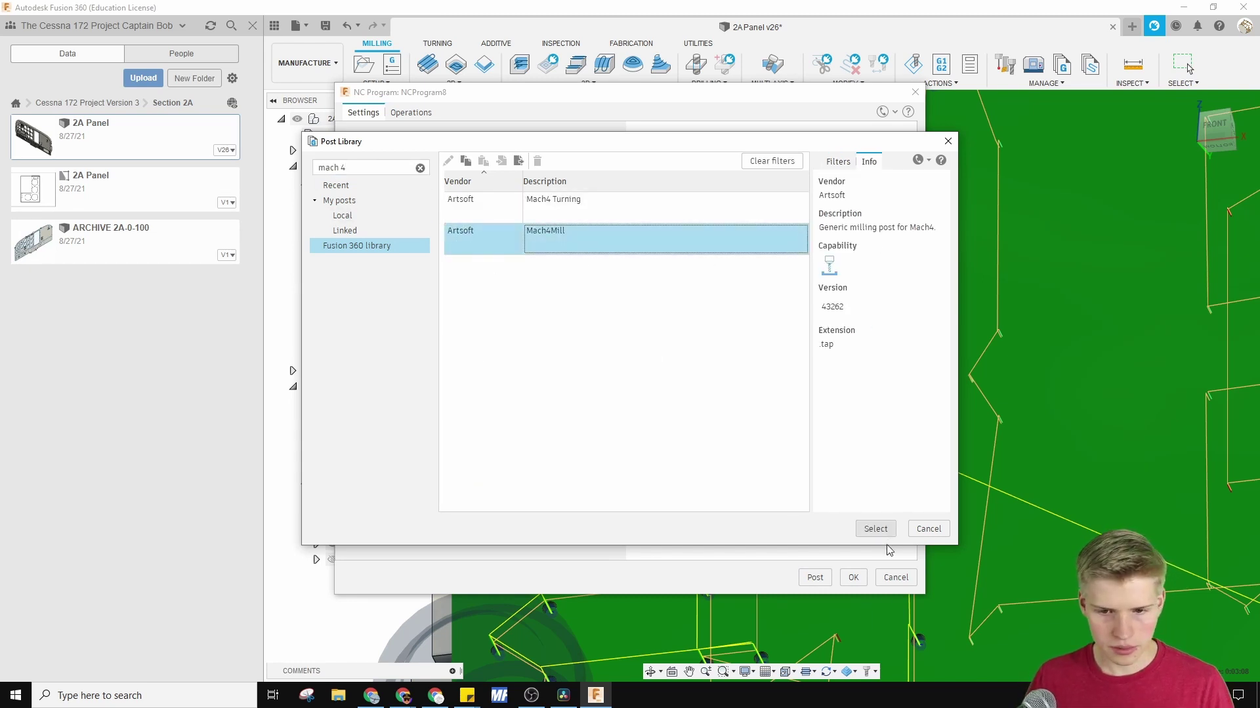
{"action": "left_click", "coordinate": [875, 528]}
{"action": "left_click", "coordinate": [607, 200]}
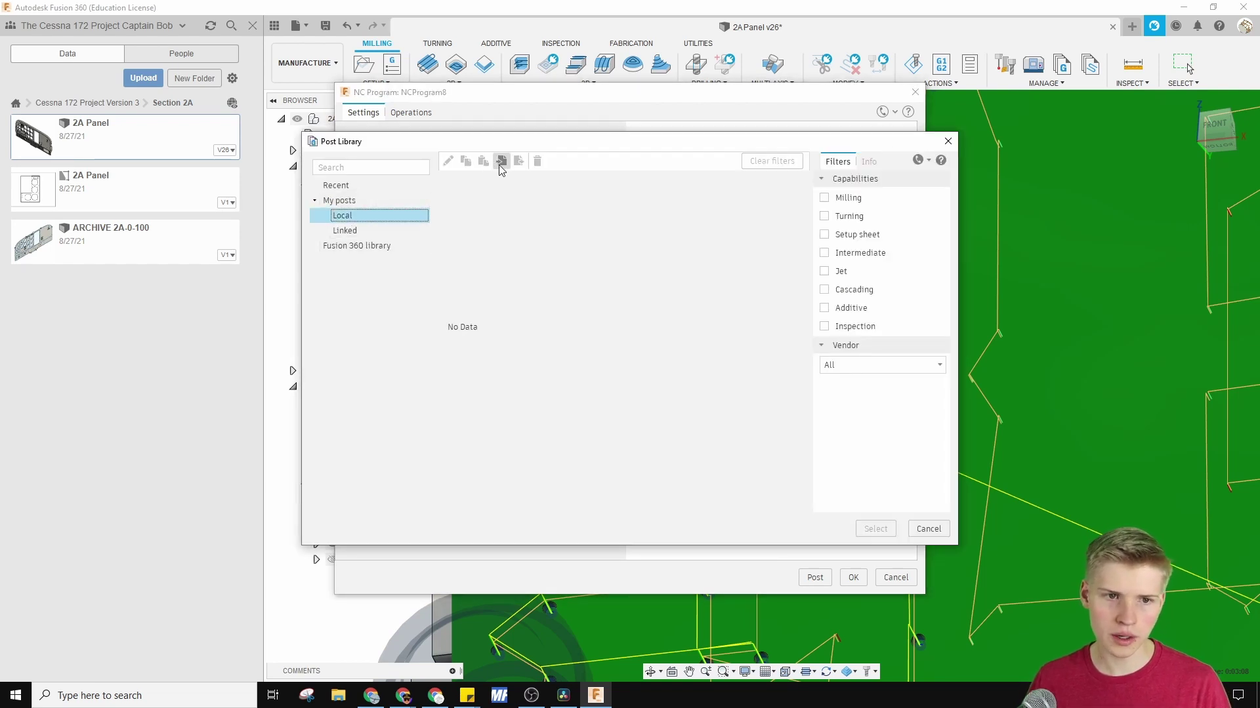
{"action": "left_click", "coordinate": [946, 142]}
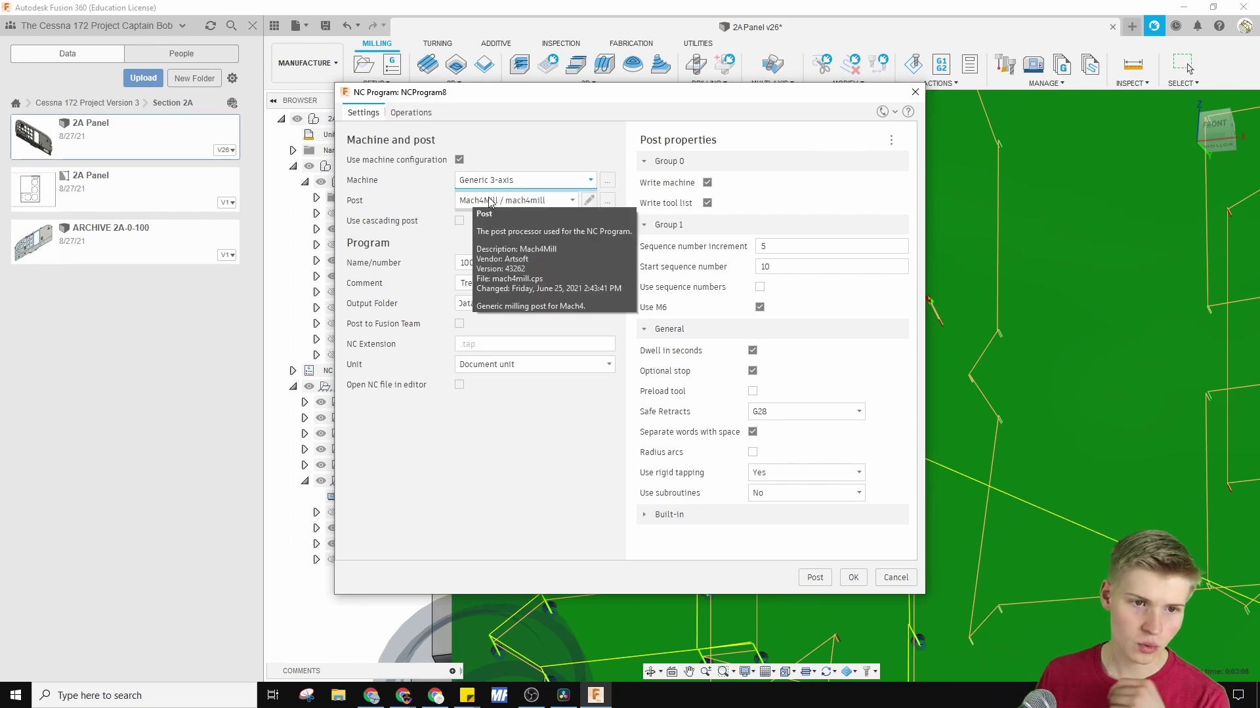
Step: Set the program number to 7379 and the output folder to Large Disk (D:)
{"action": "double_click", "coordinate": [469, 262]}
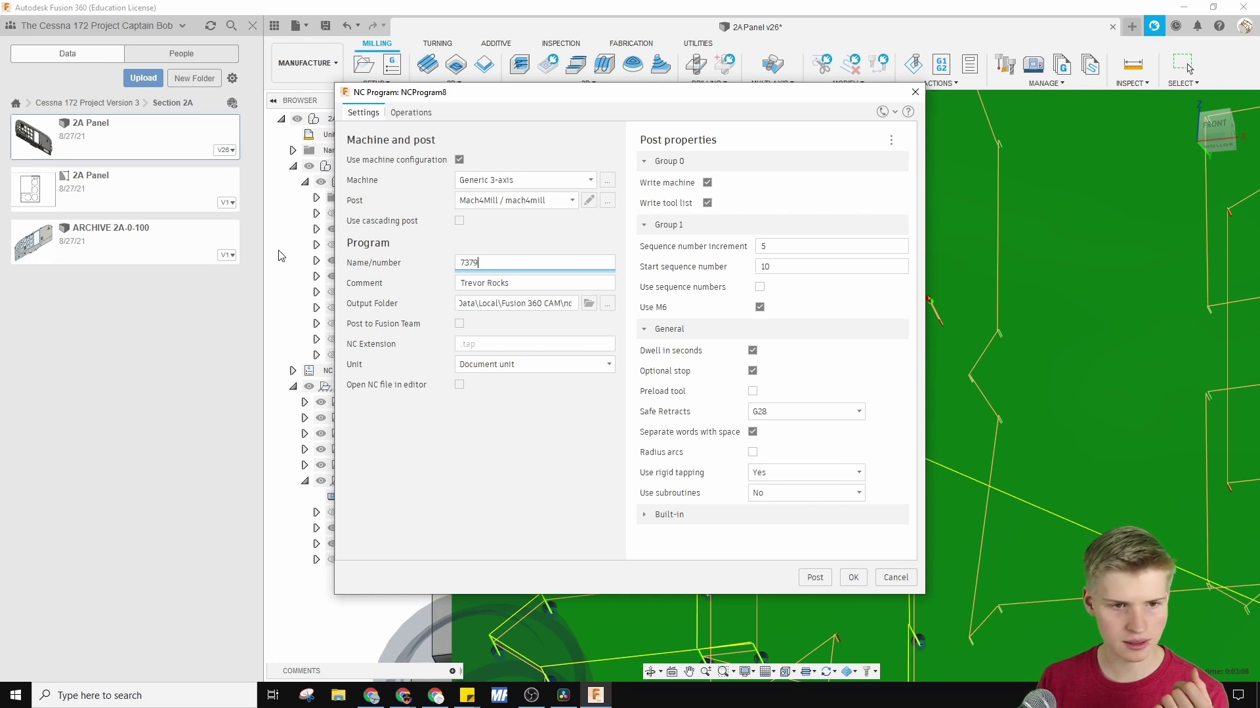
{"action": "triple_click", "coordinate": [591, 286]}
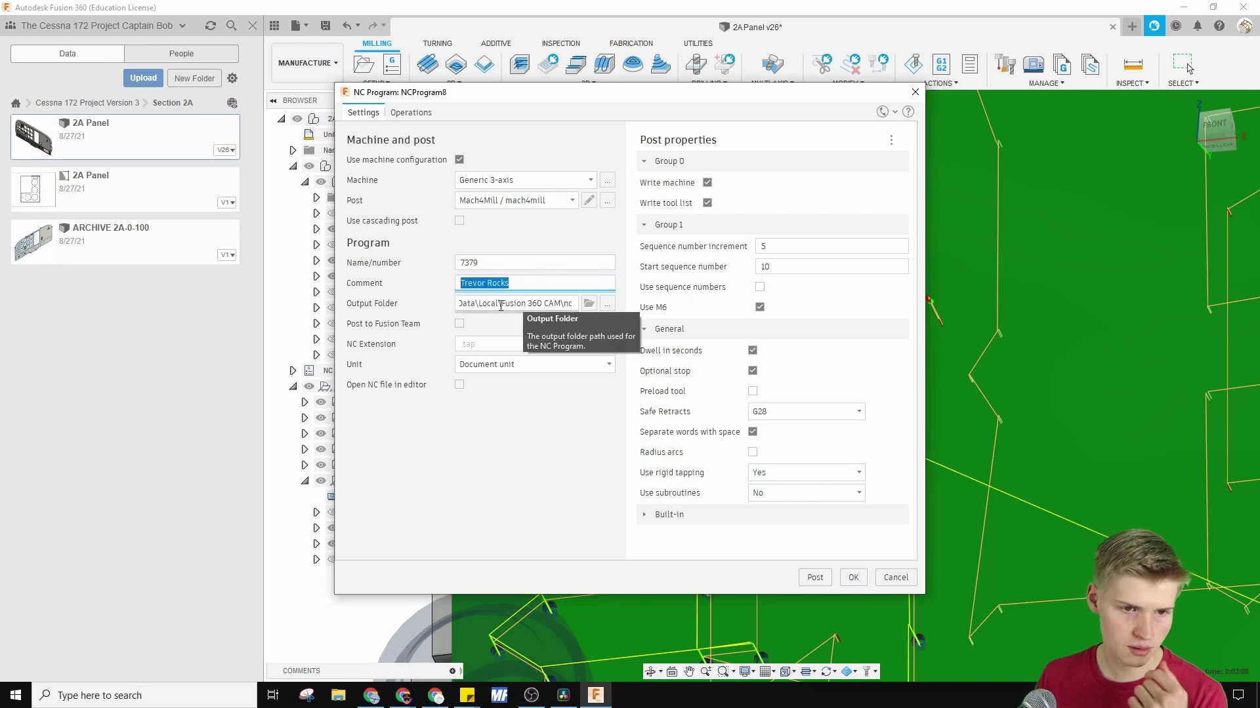
{"action": "left_click_drag", "start_coordinate": [463, 301], "coordinate": [552, 299]}
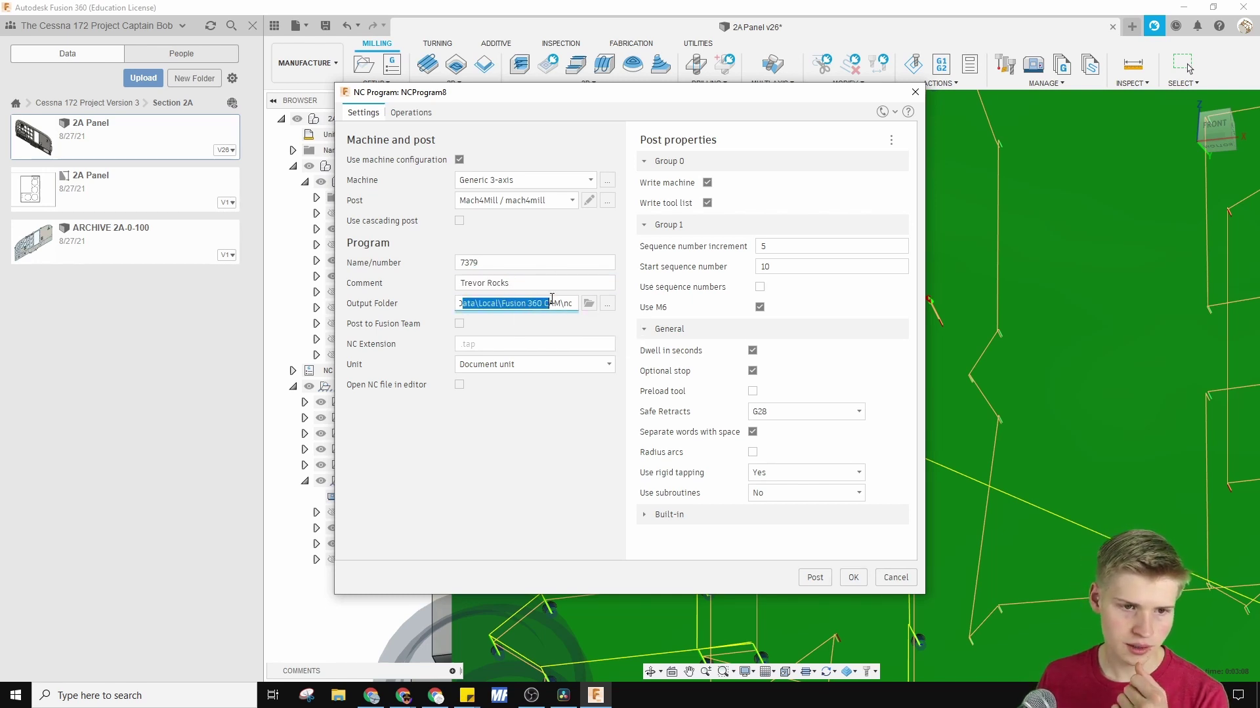
{"action": "left_click", "coordinate": [608, 304]}
{"action": "scroll", "coordinate": [410, 394], "scroll_direction": "down", "scroll_amount": 3}
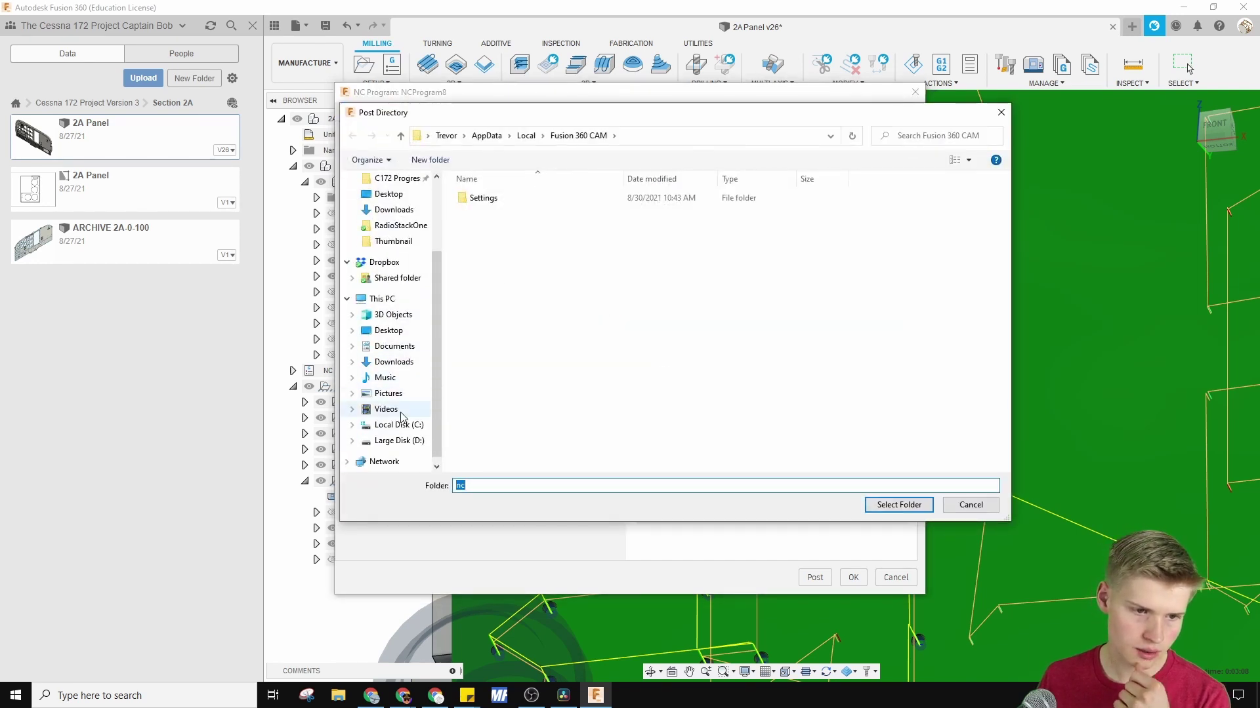
{"action": "left_click", "coordinate": [399, 440]}
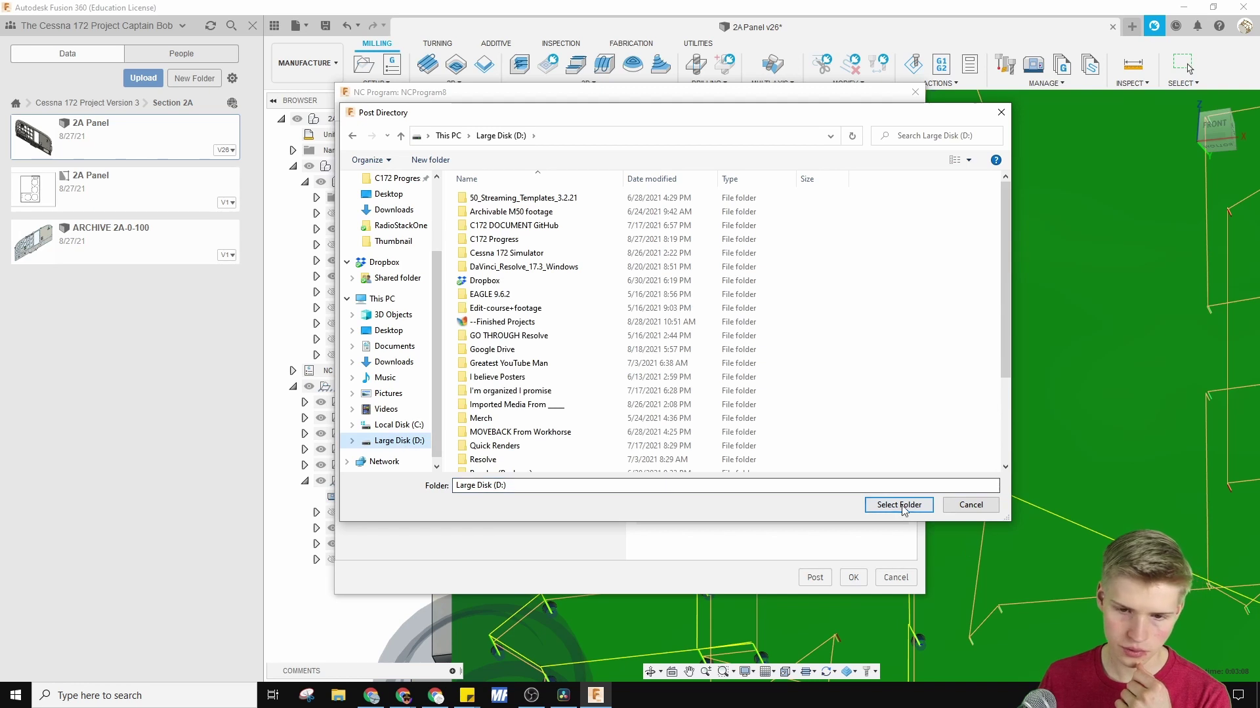
{"action": "left_click", "coordinate": [898, 505]}
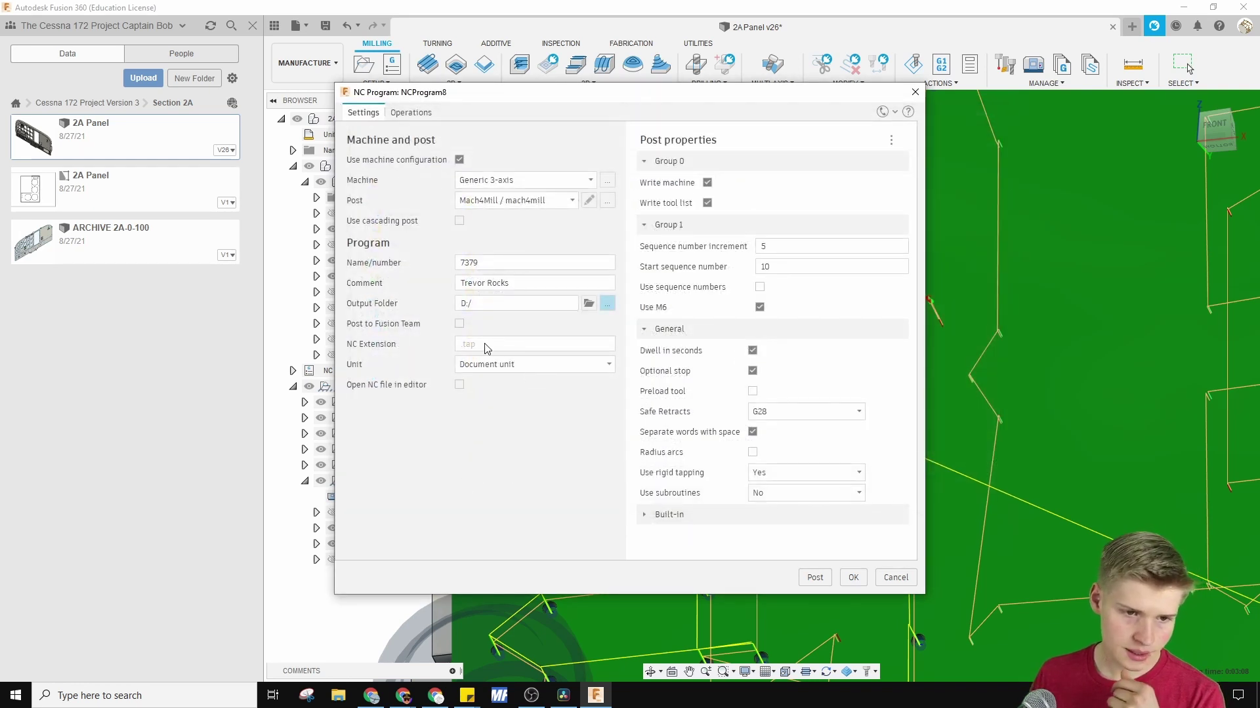
Step: Keep the output unit as Document unit and post the program
{"action": "left_click", "coordinate": [512, 367]}
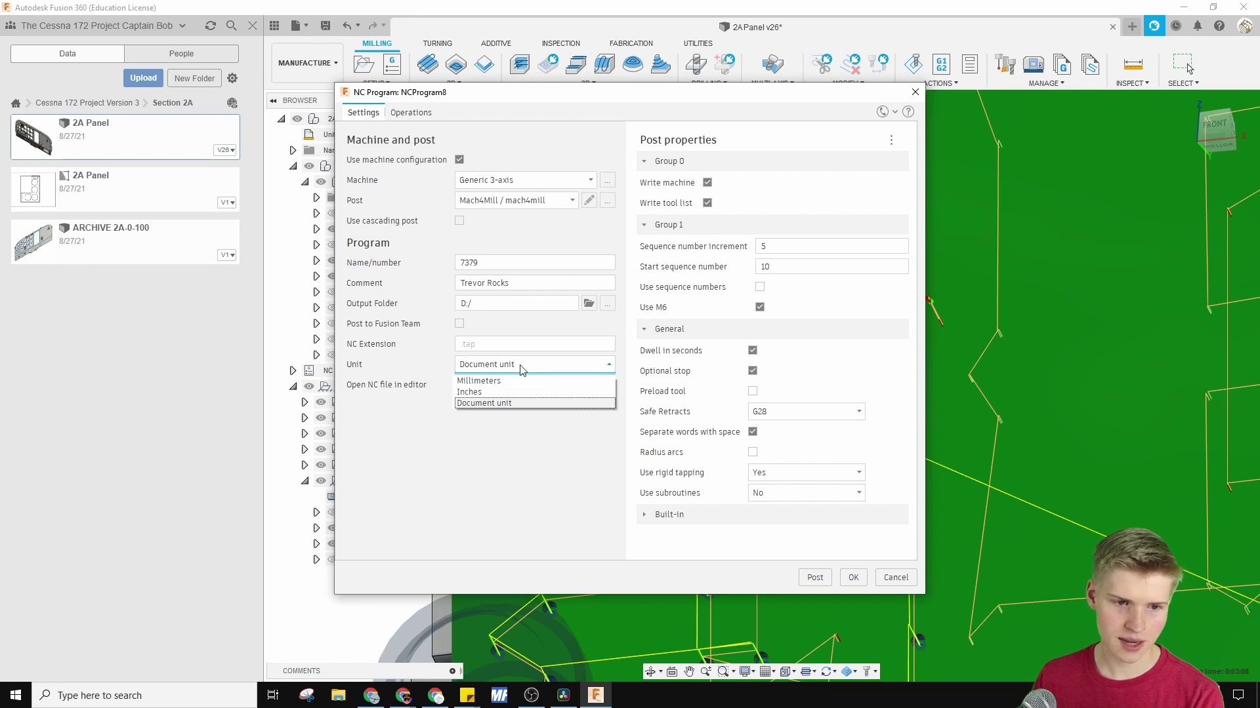
{"action": "left_click", "coordinate": [523, 371]}
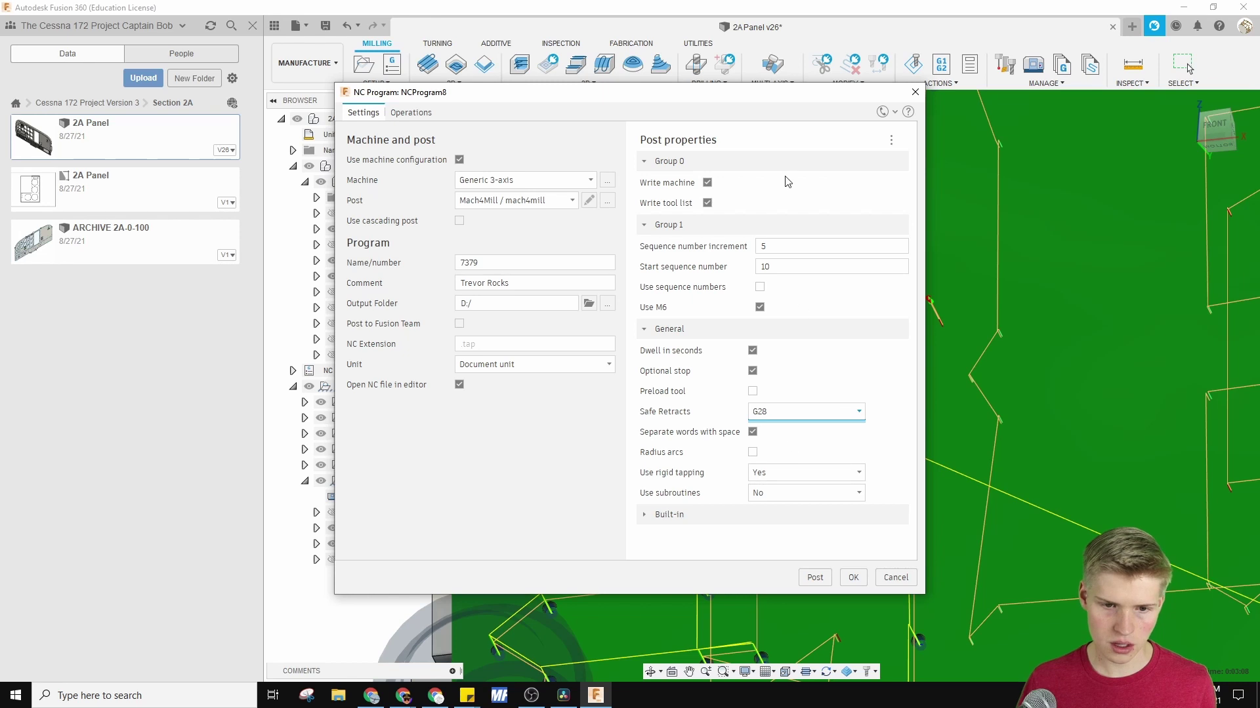
{"action": "left_click", "coordinate": [815, 578]}
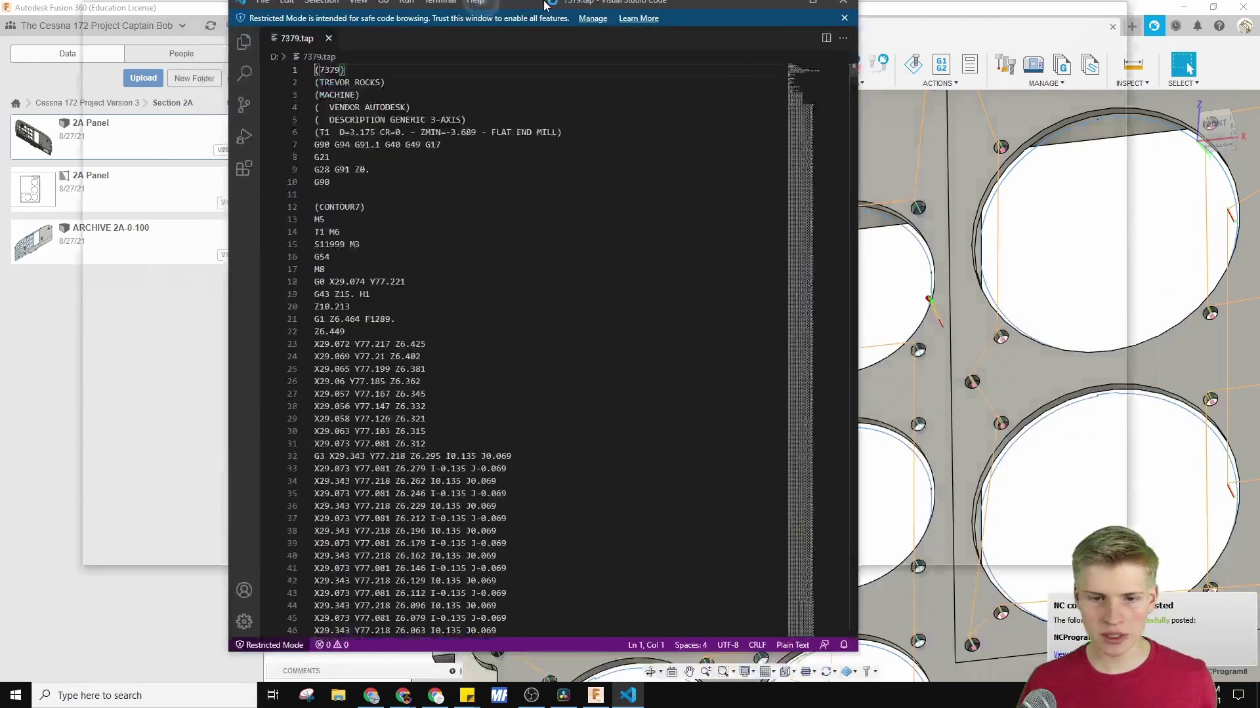
Step: Maximize VS Code and scroll through 7379.tap to the M30 ending at line 47213
{"action": "double_click", "coordinate": [544, 5]}
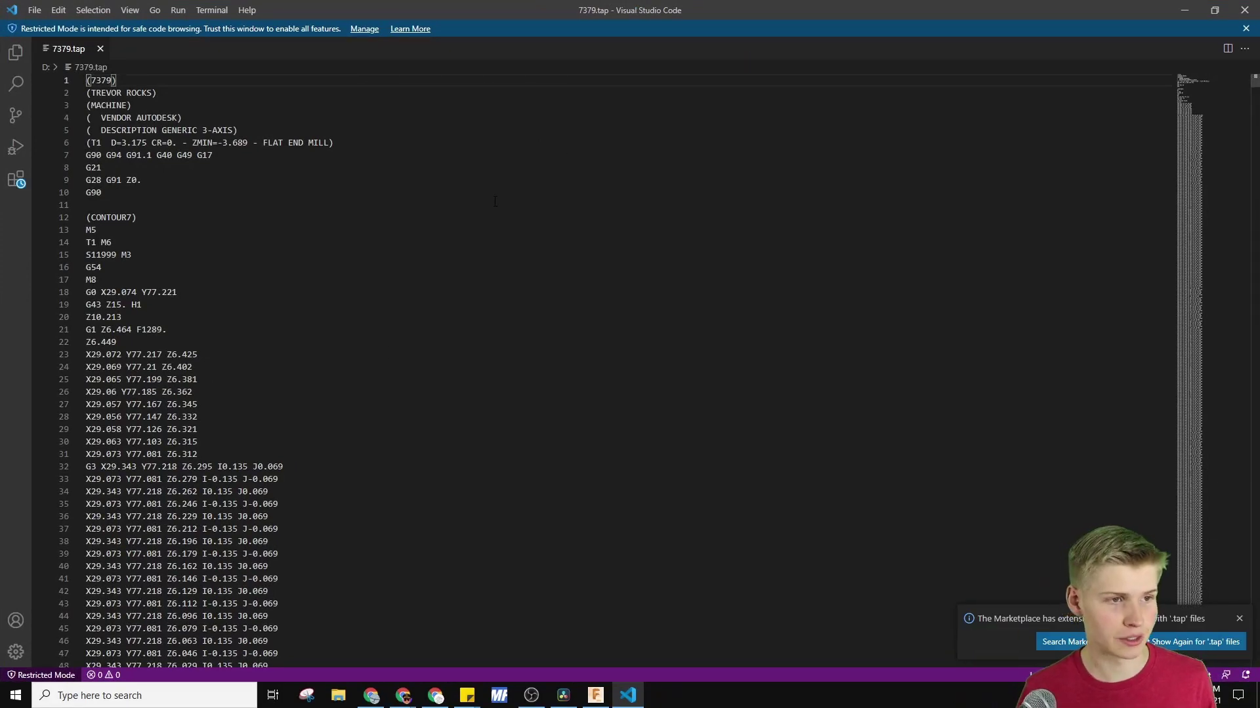
{"action": "scroll", "coordinate": [1255, 82], "scroll_direction": "down", "scroll_amount": 9}
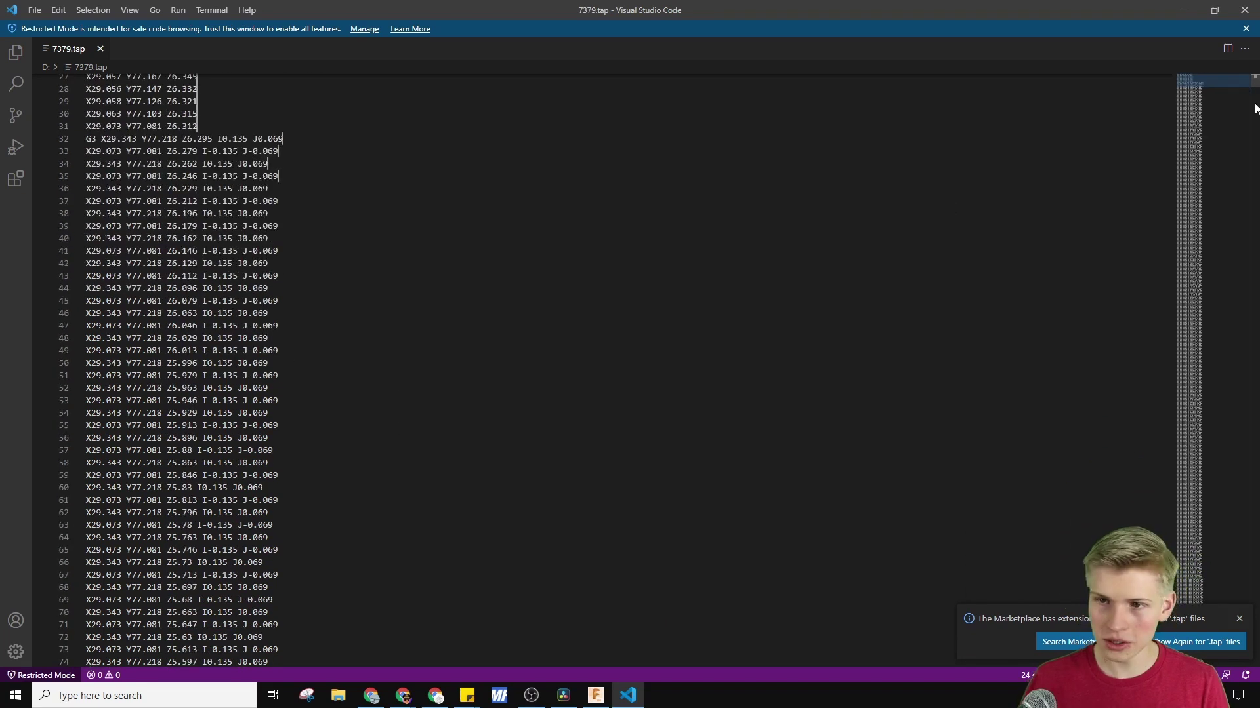
{"action": "left_click_drag", "start_coordinate": [1255, 82], "coordinate": [1207, 662]}
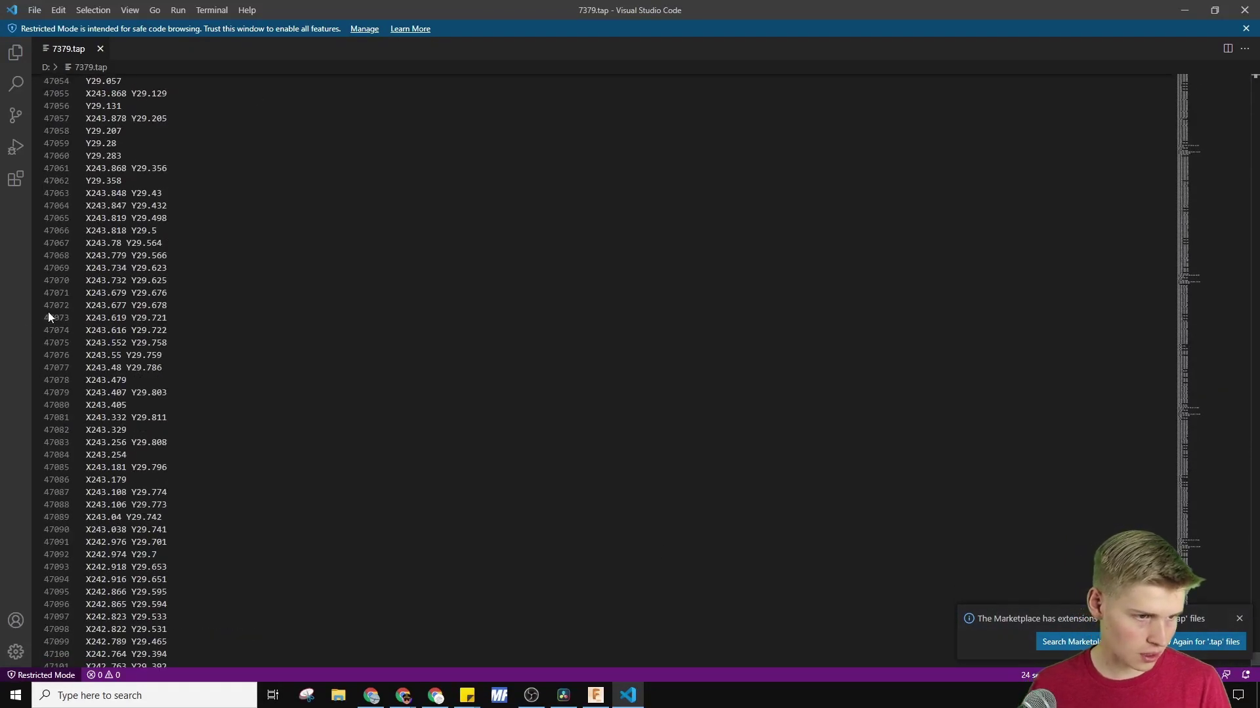
{"action": "scroll", "coordinate": [188, 454], "scroll_direction": "down", "scroll_amount": 20}
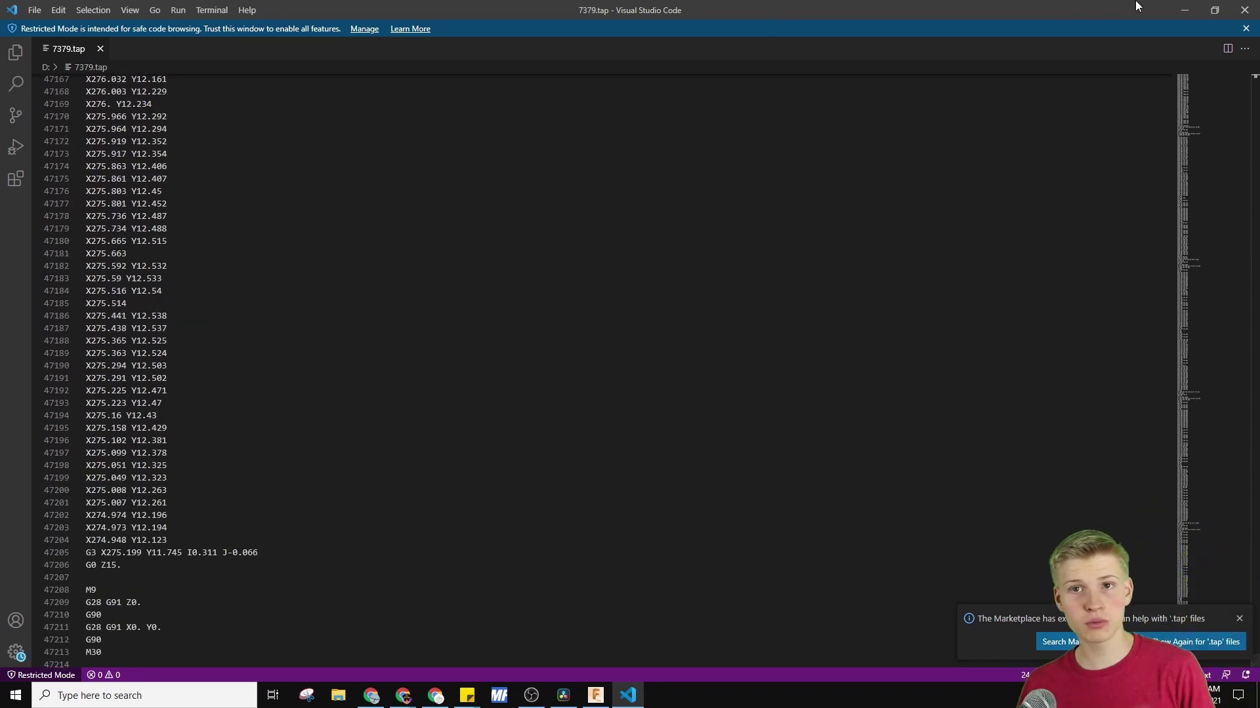
{"action": "left_click", "coordinate": [1255, 445]}
{"action": "left_click", "coordinate": [1255, 342]}
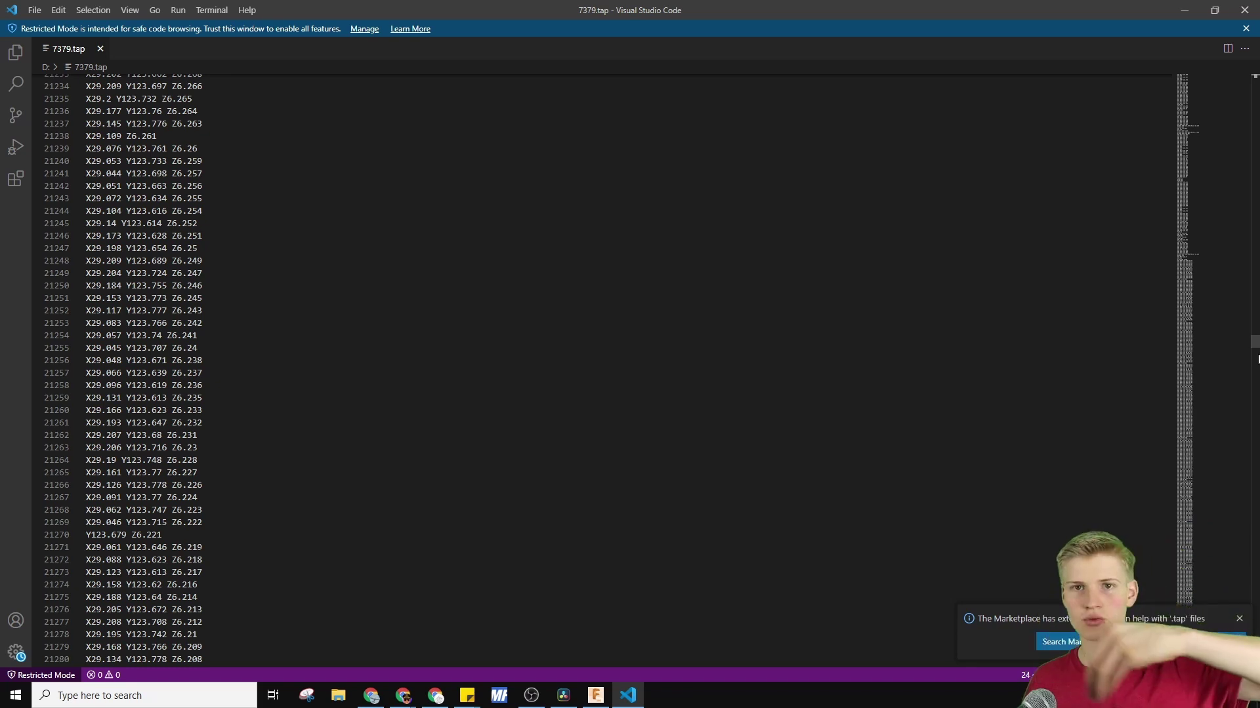
Step: Inspect the coordinate lines around line 21248, then close VS Code
{"action": "left_click_drag", "start_coordinate": [116, 260], "coordinate": [196, 312]}
{"action": "left_click", "coordinate": [116, 261]}
{"action": "left_click_drag", "start_coordinate": [115, 260], "coordinate": [210, 276]}
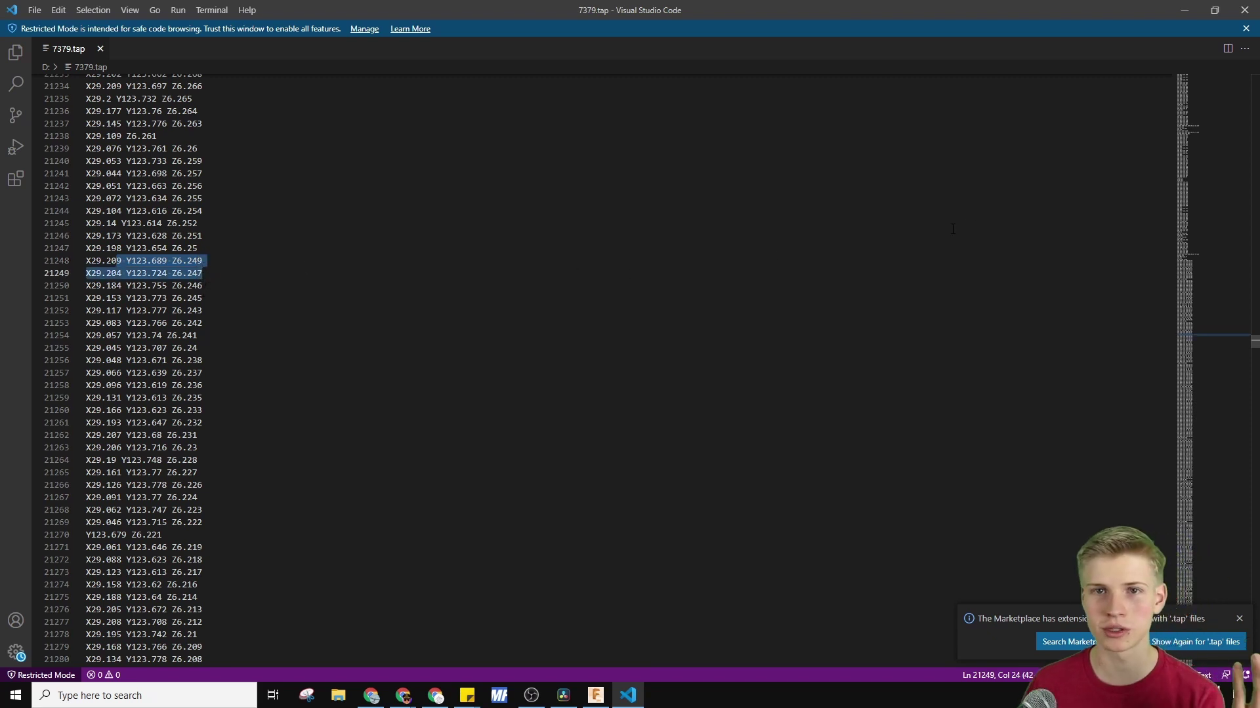
{"action": "left_click", "coordinate": [1245, 7]}
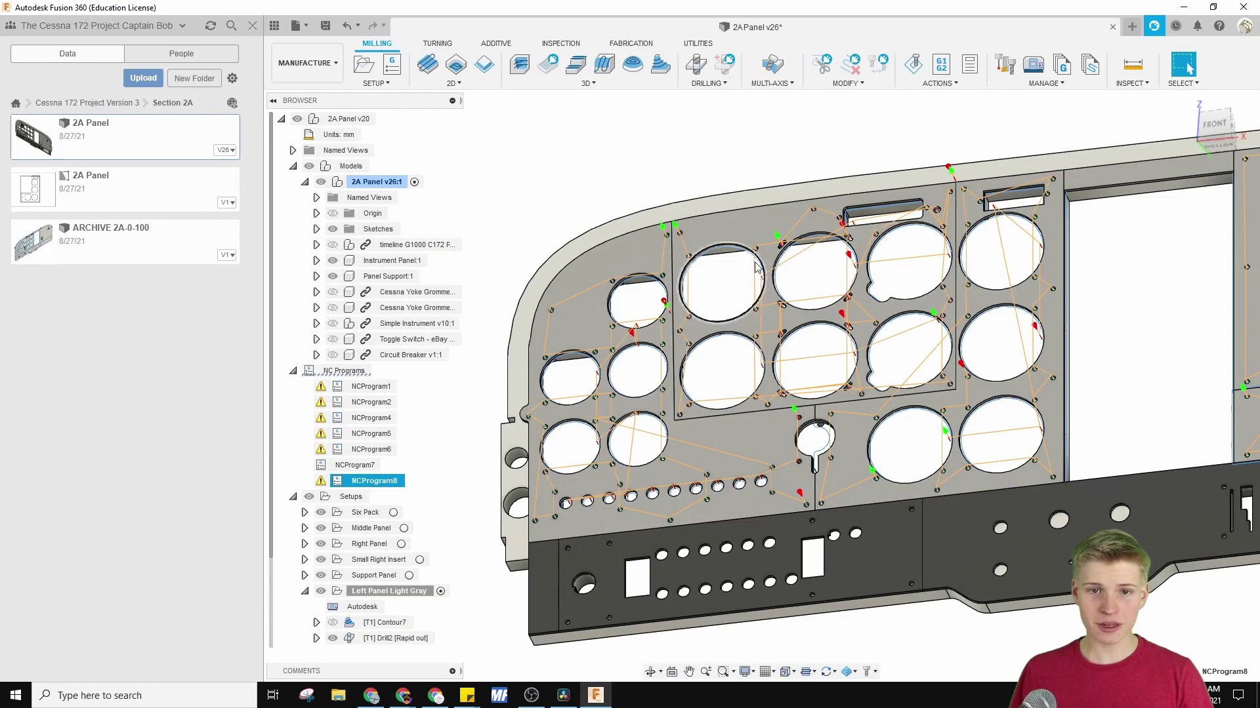